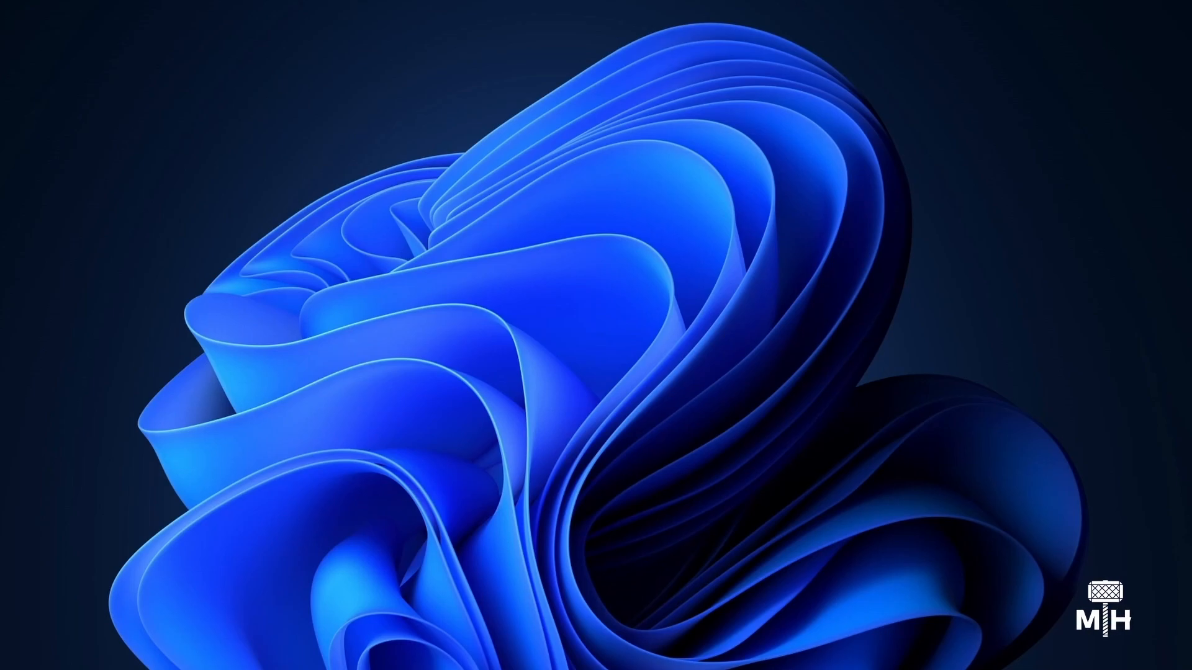
- Launch Fusion 18 and start Prism from its startup prompt
{"action": "key", "text": "super"}
{"action": "left_click", "coordinate": [752, 283]}
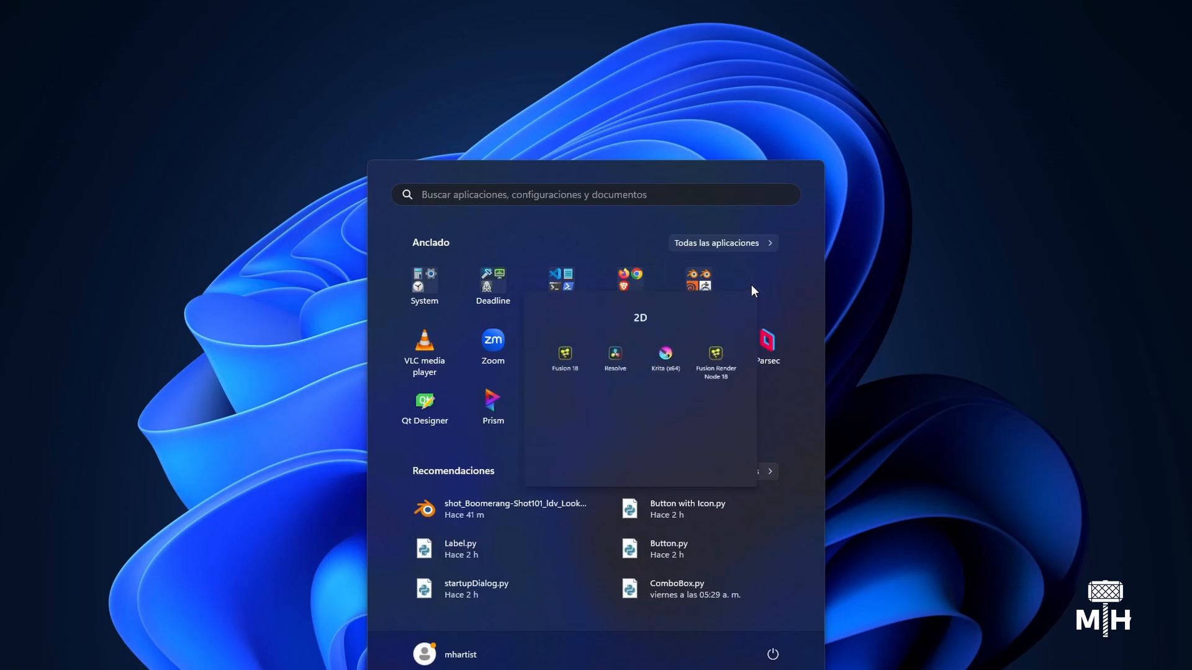
{"action": "left_click", "coordinate": [501, 384]}
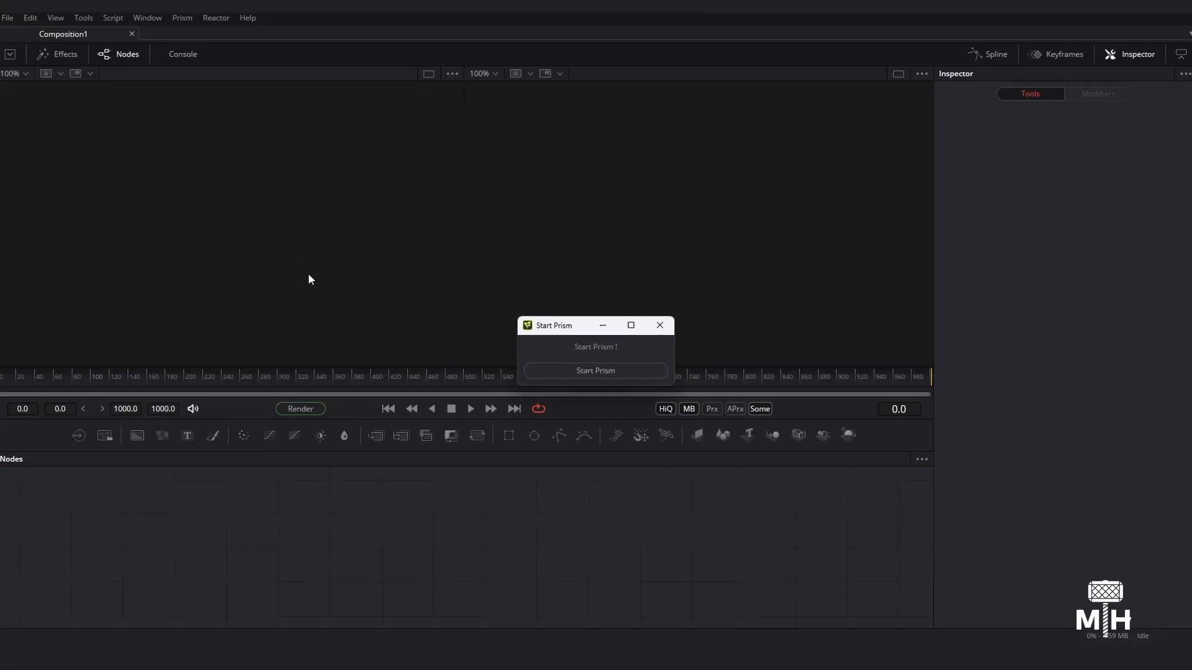
{"action": "left_click_drag", "start_coordinate": [570, 330], "coordinate": [514, 318]}
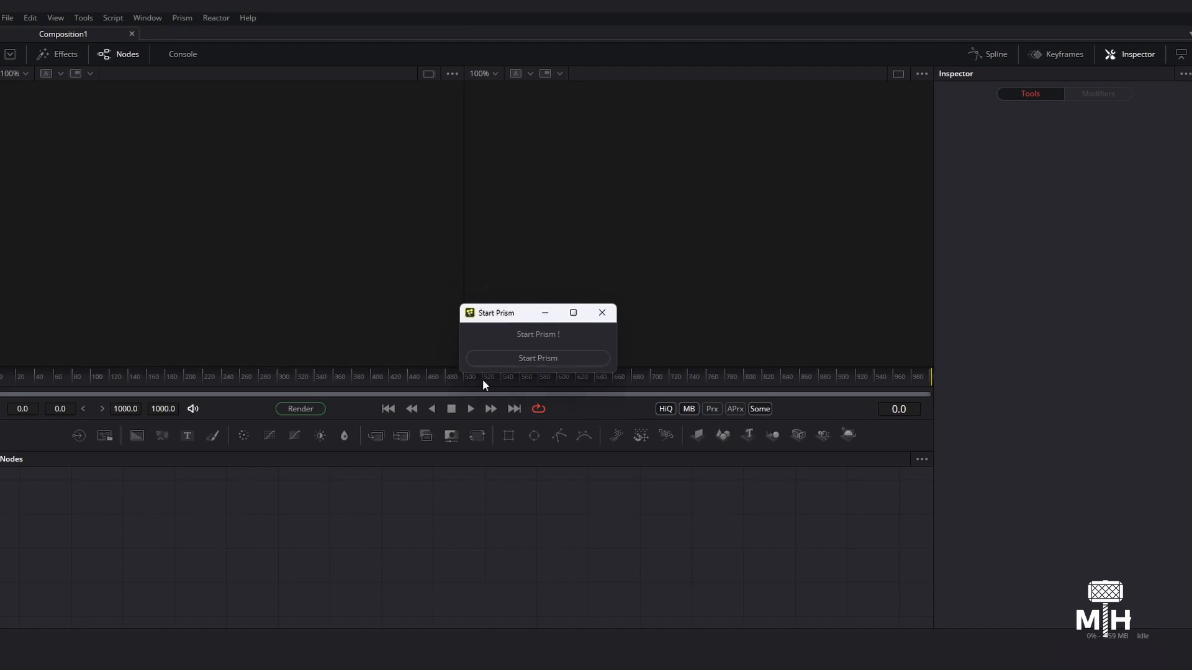
{"action": "left_click_drag", "start_coordinate": [495, 312], "coordinate": [477, 303]}
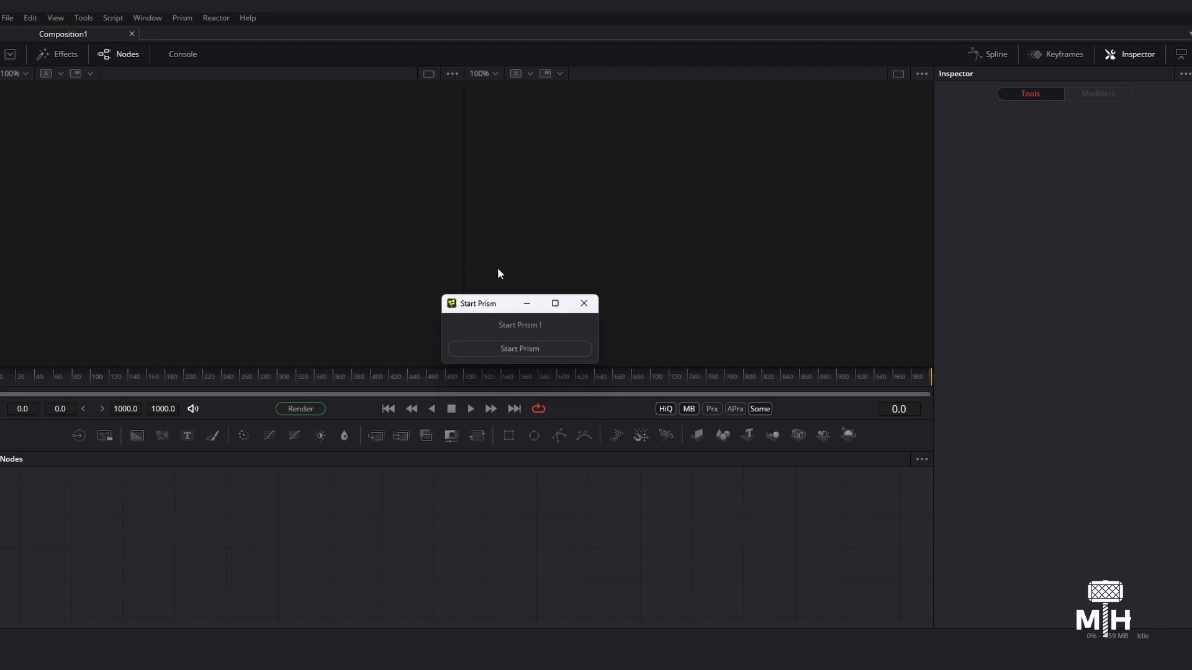
{"action": "left_click", "coordinate": [561, 352]}
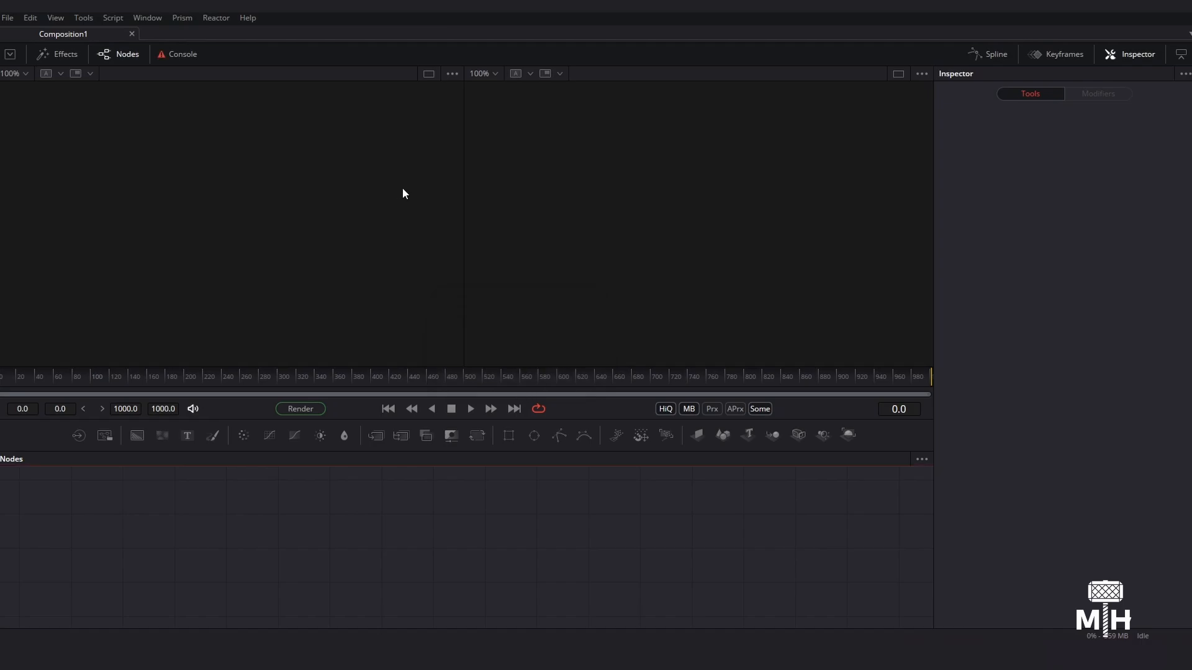
- Open the Prism Project Browser, view the Media and Scenefiles sections, and close it
{"action": "left_click", "coordinate": [182, 17]}
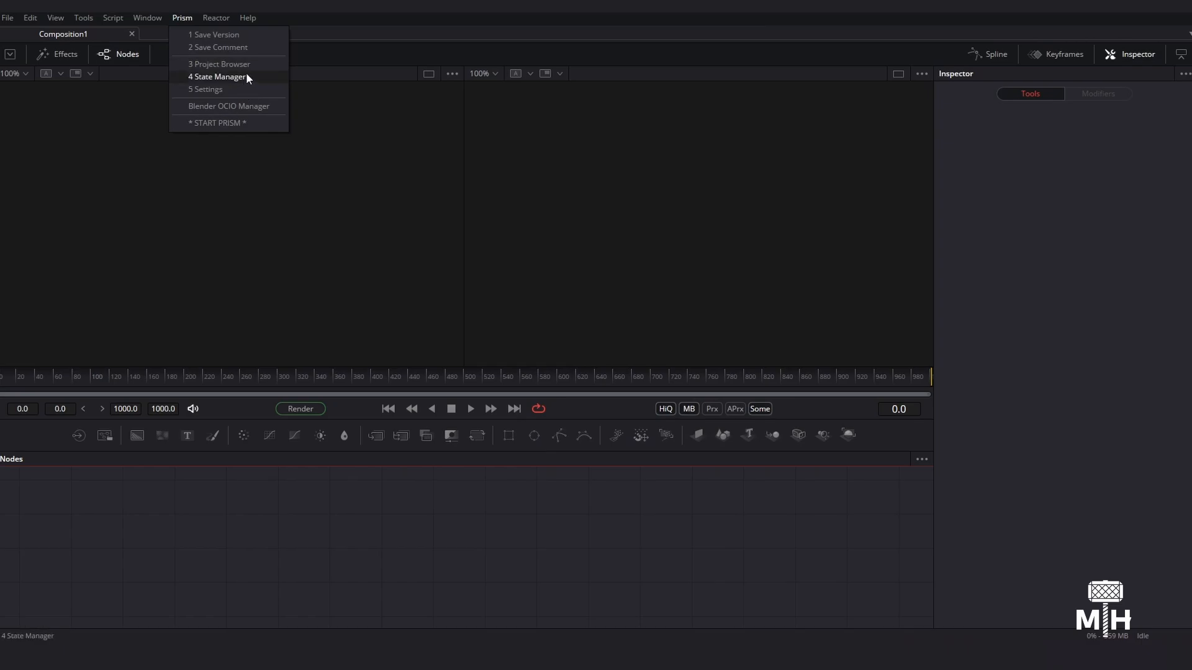
{"action": "left_click", "coordinate": [215, 63]}
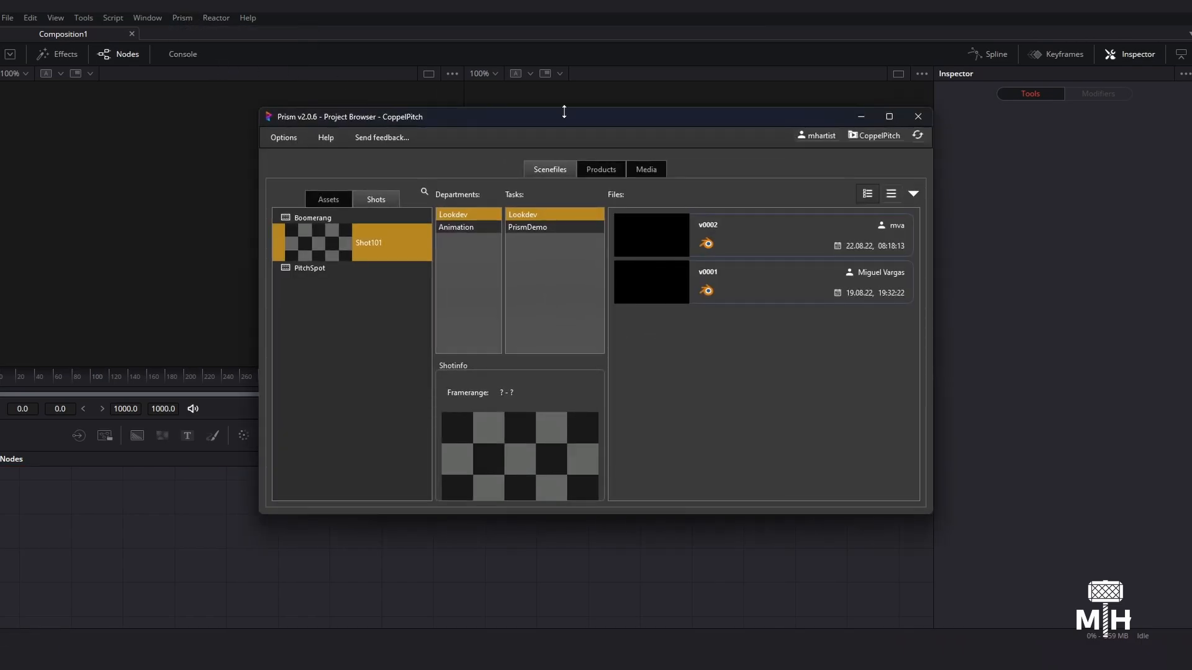
{"action": "left_click_drag", "start_coordinate": [563, 112], "coordinate": [564, 106]}
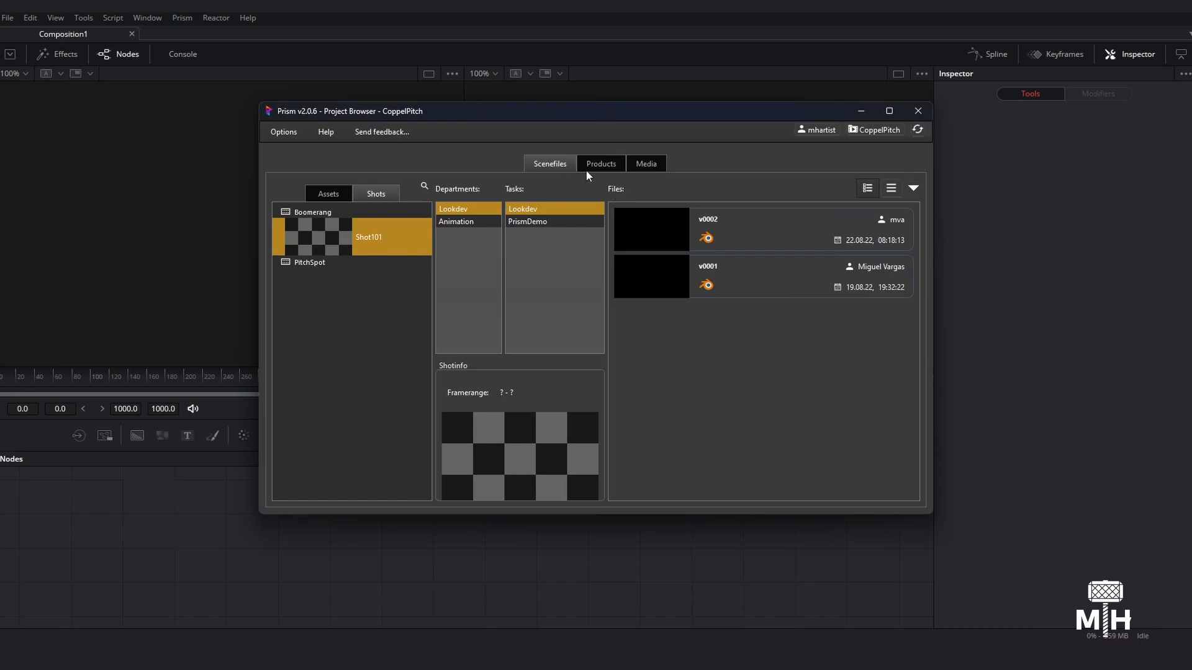
{"action": "left_click", "coordinate": [648, 164]}
{"action": "left_click", "coordinate": [537, 165]}
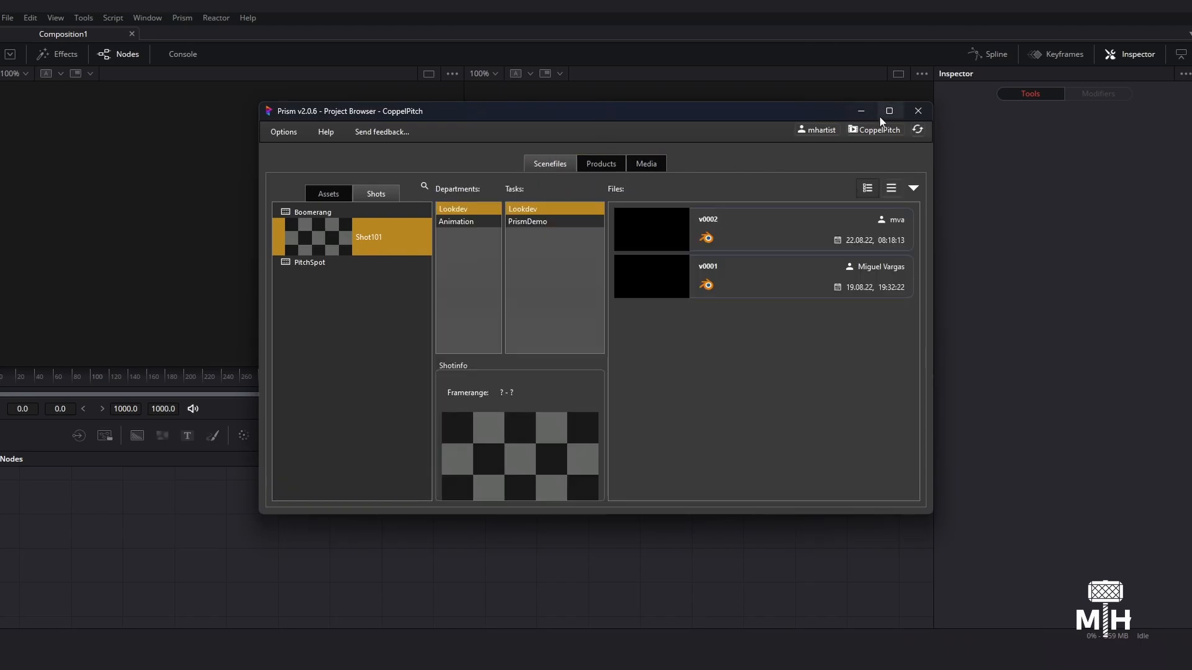
{"action": "left_click", "coordinate": [918, 111]}
- Add a Render export state in the Prism State Manager and close the manager
{"action": "left_click", "coordinate": [184, 18]}
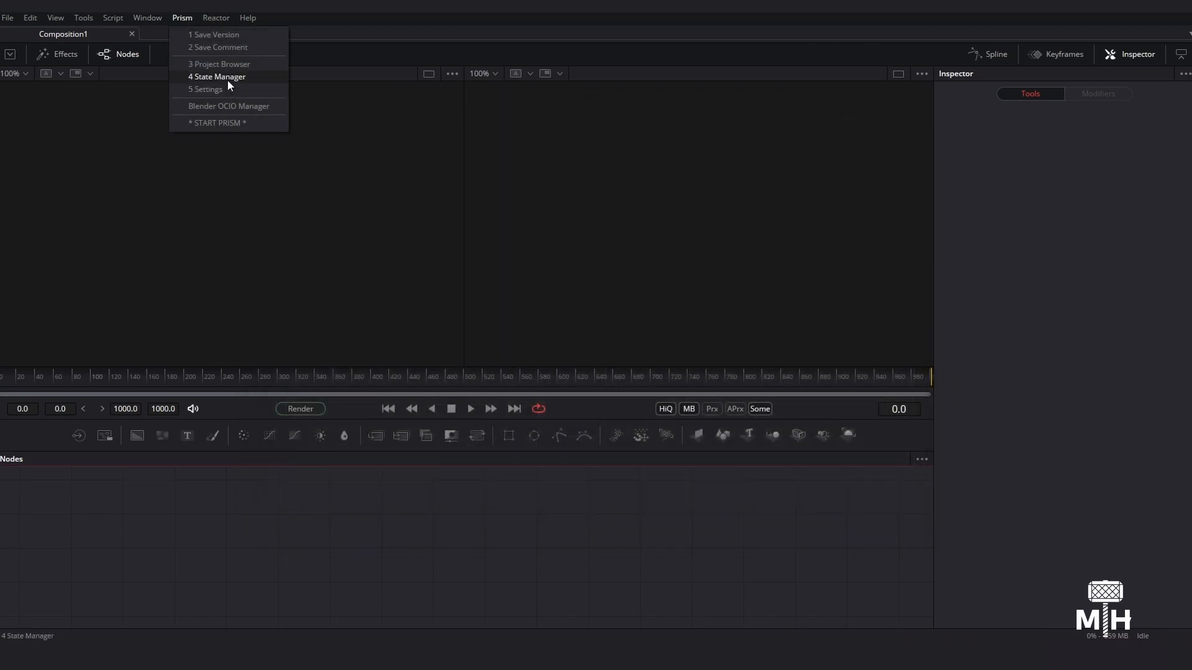
{"action": "left_click", "coordinate": [227, 79]}
{"action": "left_click_drag", "start_coordinate": [485, 55], "coordinate": [532, 77]}
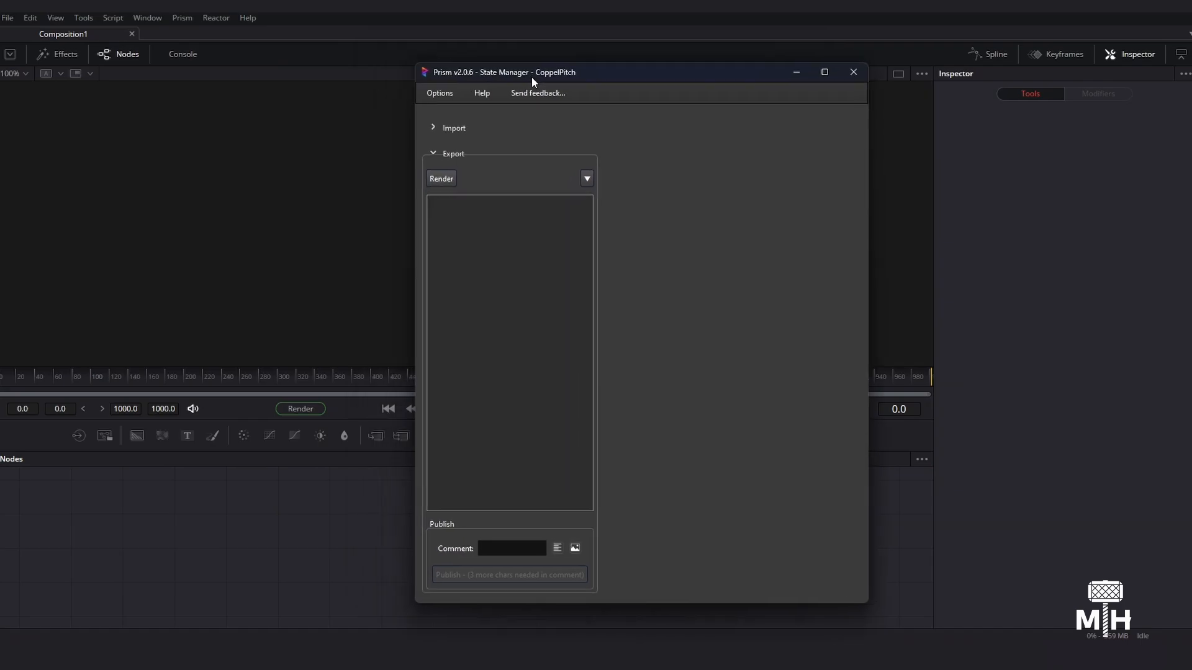
{"action": "left_click", "coordinate": [445, 183]}
{"action": "left_click", "coordinate": [682, 268]}
{"action": "left_click", "coordinate": [854, 72]}
- Create a Blender 3.5 OCIO node with the Blender OCIO Manager and reposition it in the node graph
{"action": "left_click", "coordinate": [182, 17]}
{"action": "left_click", "coordinate": [254, 106]}
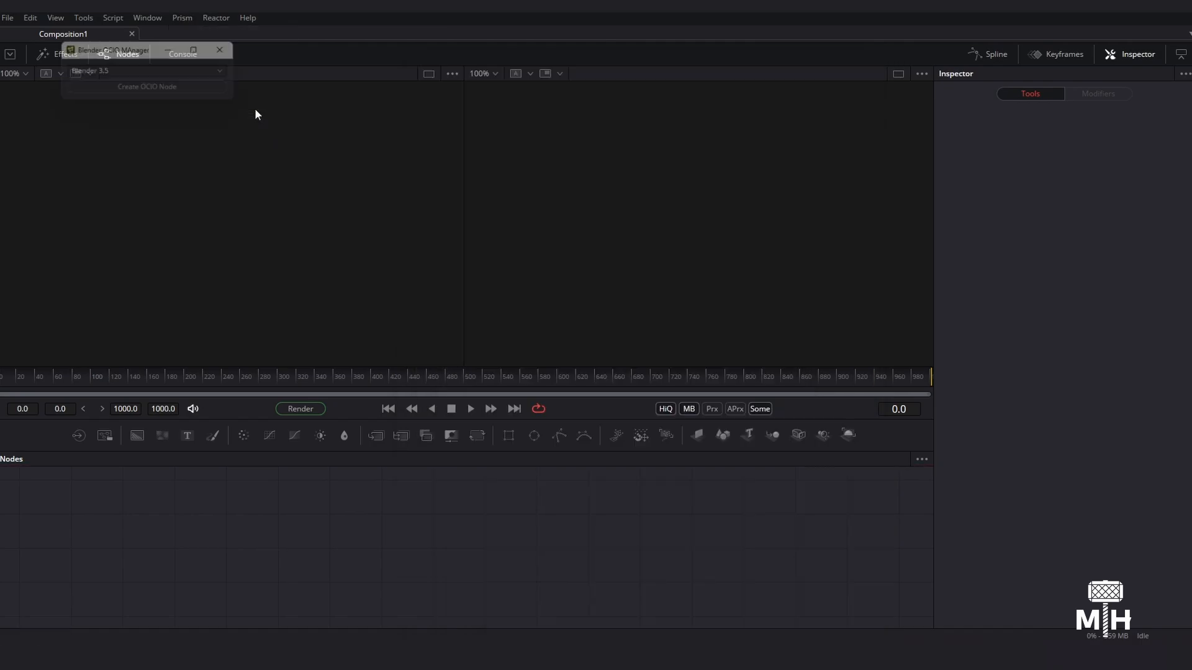
{"action": "left_click", "coordinate": [533, 177]}
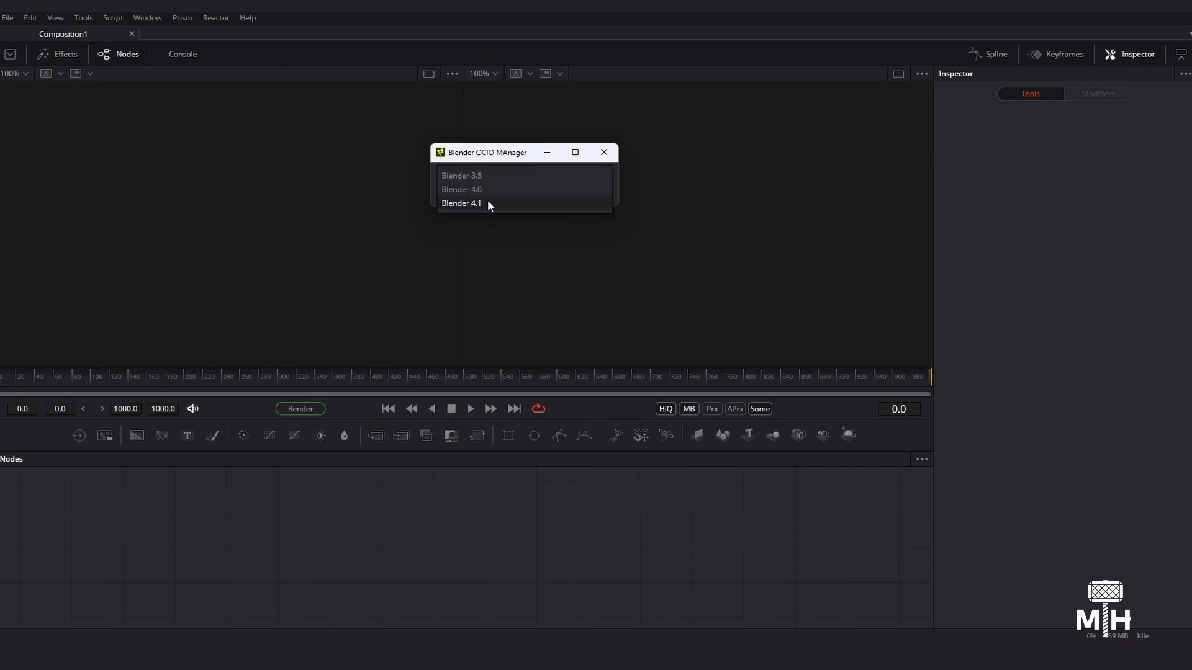
{"action": "left_click", "coordinate": [506, 160]}
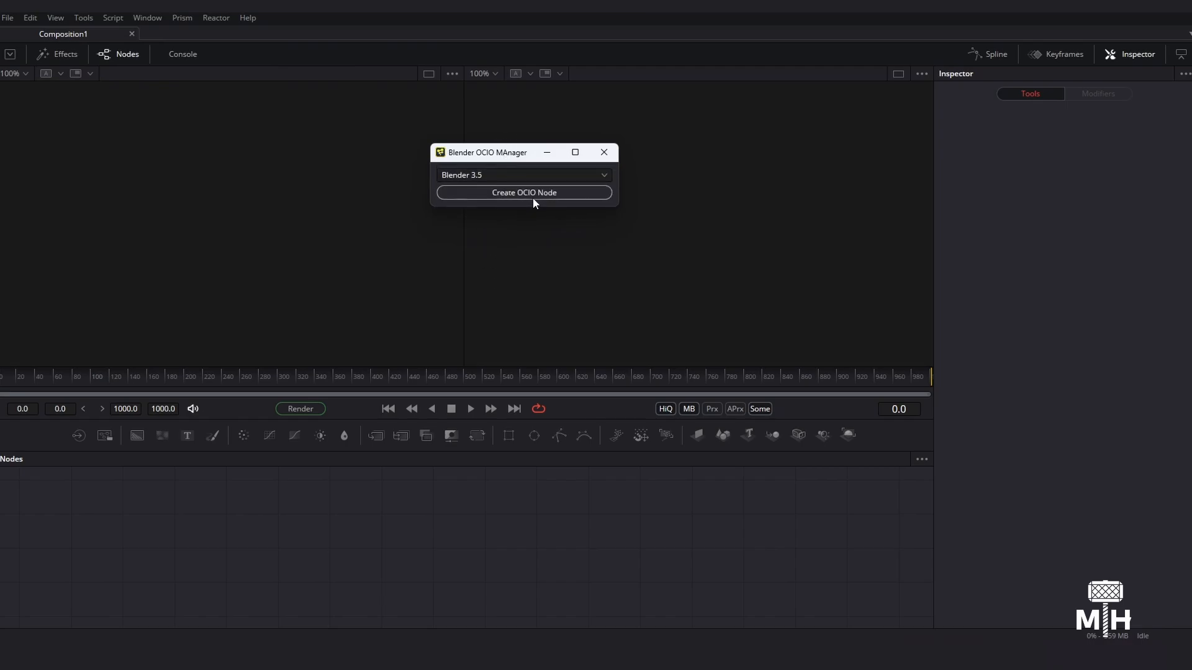
{"action": "left_click", "coordinate": [530, 195]}
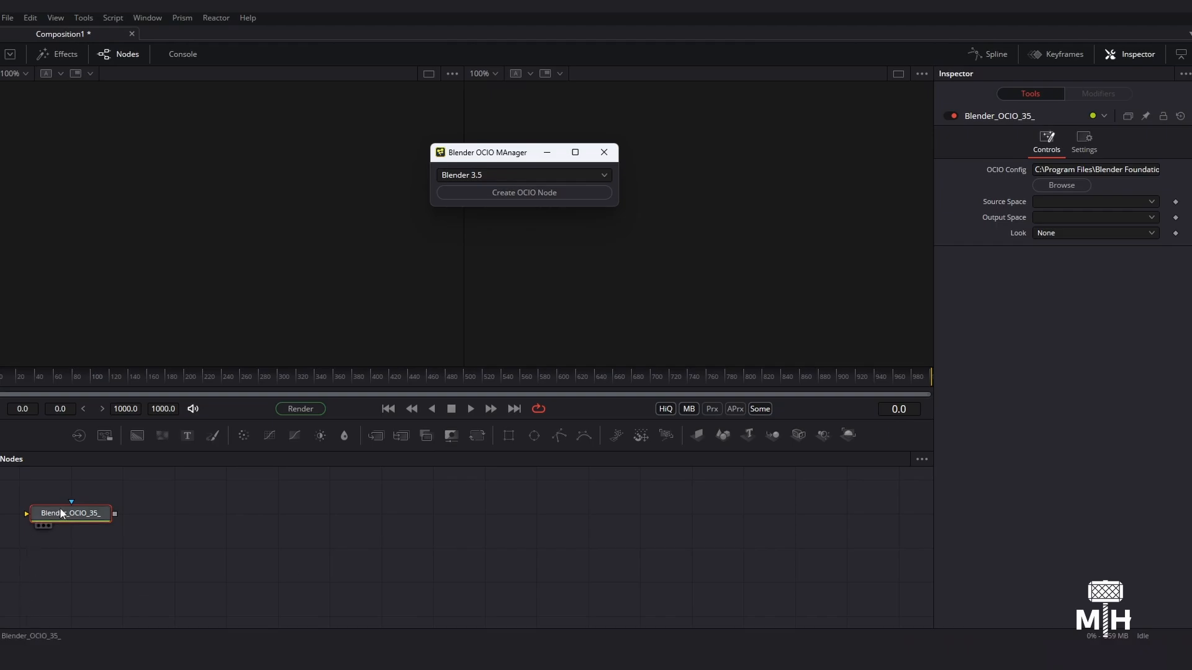
{"action": "left_click_drag", "start_coordinate": [69, 513], "coordinate": [286, 550]}
- Examine the OCIO node's config path and Source Space options, plus the save commands Prism offers
{"action": "left_click_drag", "start_coordinate": [1064, 170], "coordinate": [1033, 171]}
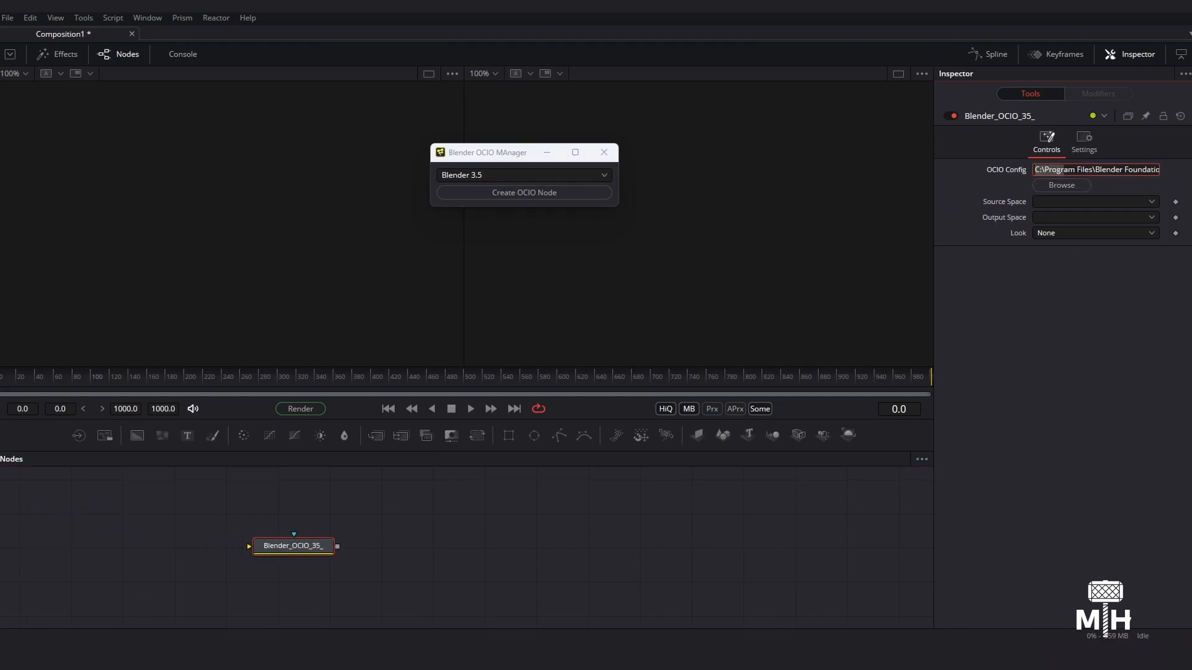
{"action": "left_click", "coordinate": [1125, 199]}
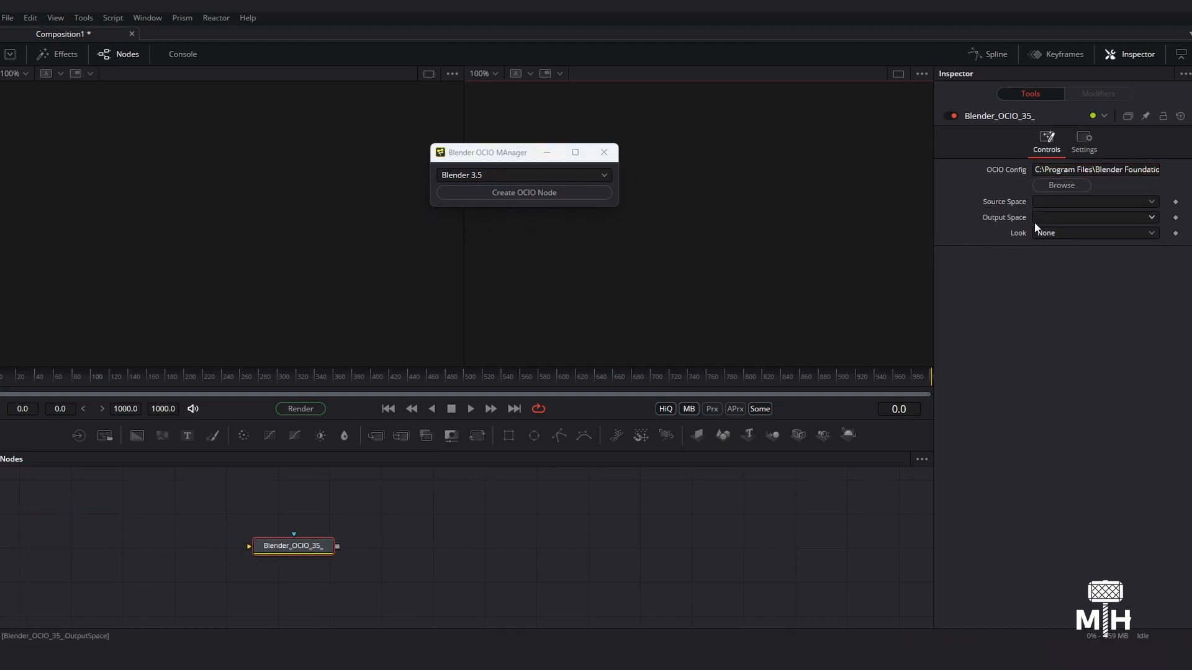
{"action": "left_click", "coordinate": [949, 397]}
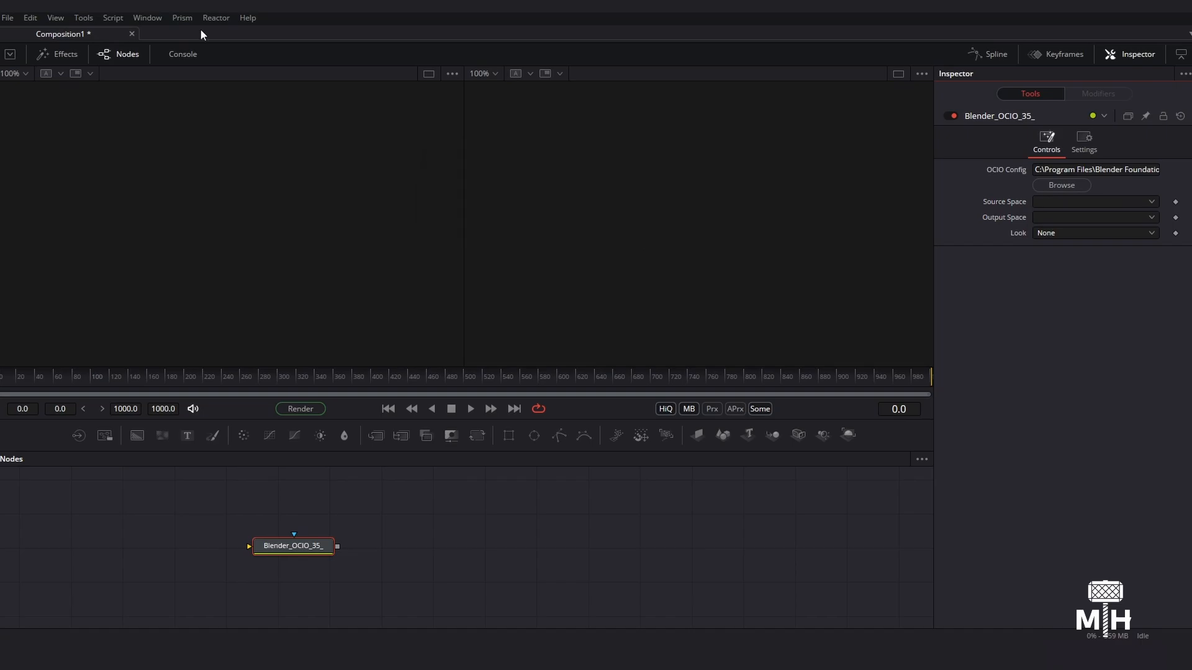
{"action": "left_click", "coordinate": [181, 18]}
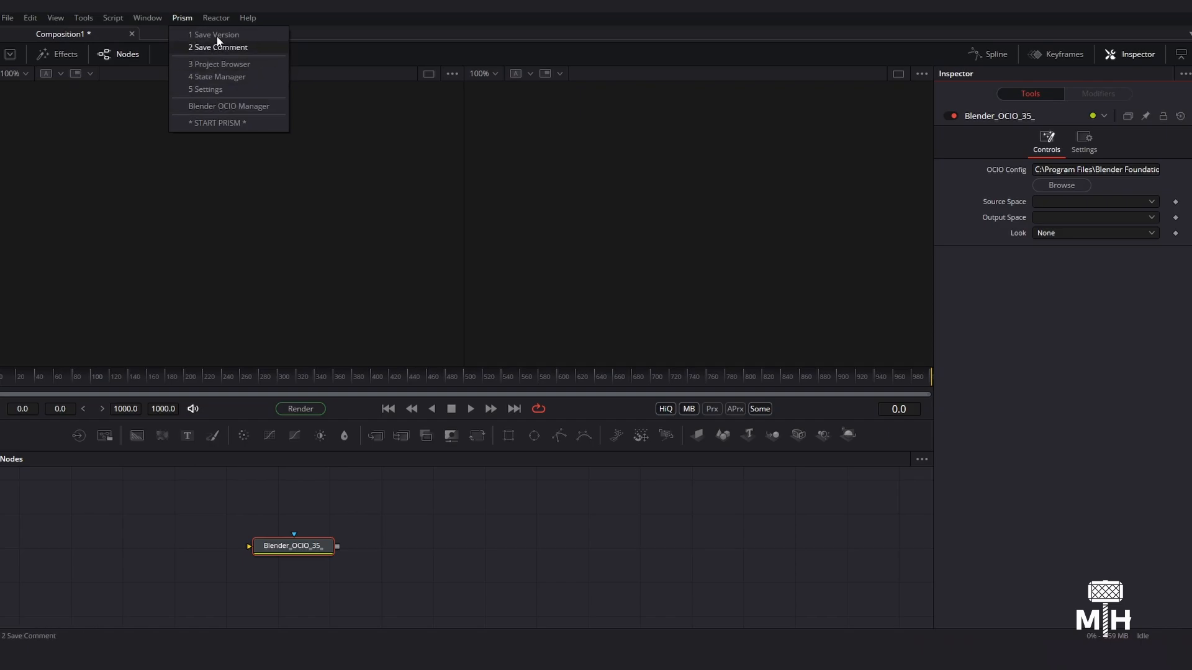
{"action": "left_click", "coordinate": [298, 196]}
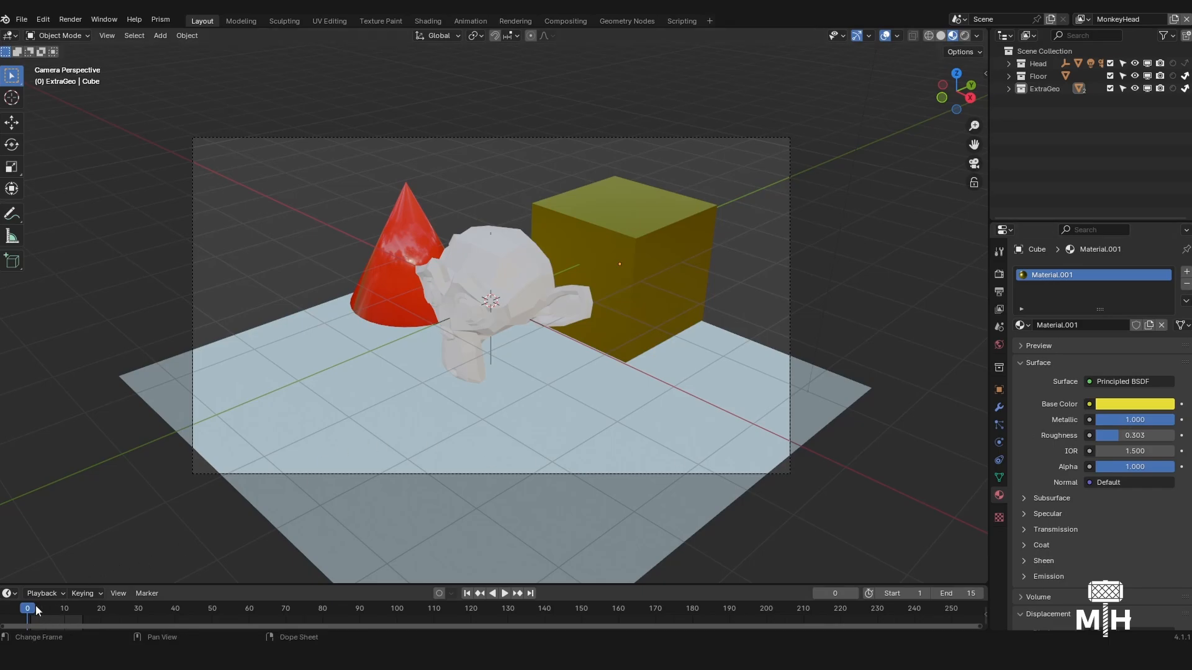
- In Blender, switch to the Compositing workspace and open the Prism State Manager
{"action": "left_click_drag", "start_coordinate": [36, 608], "coordinate": [93, 611]}
{"action": "left_click", "coordinate": [564, 20]}
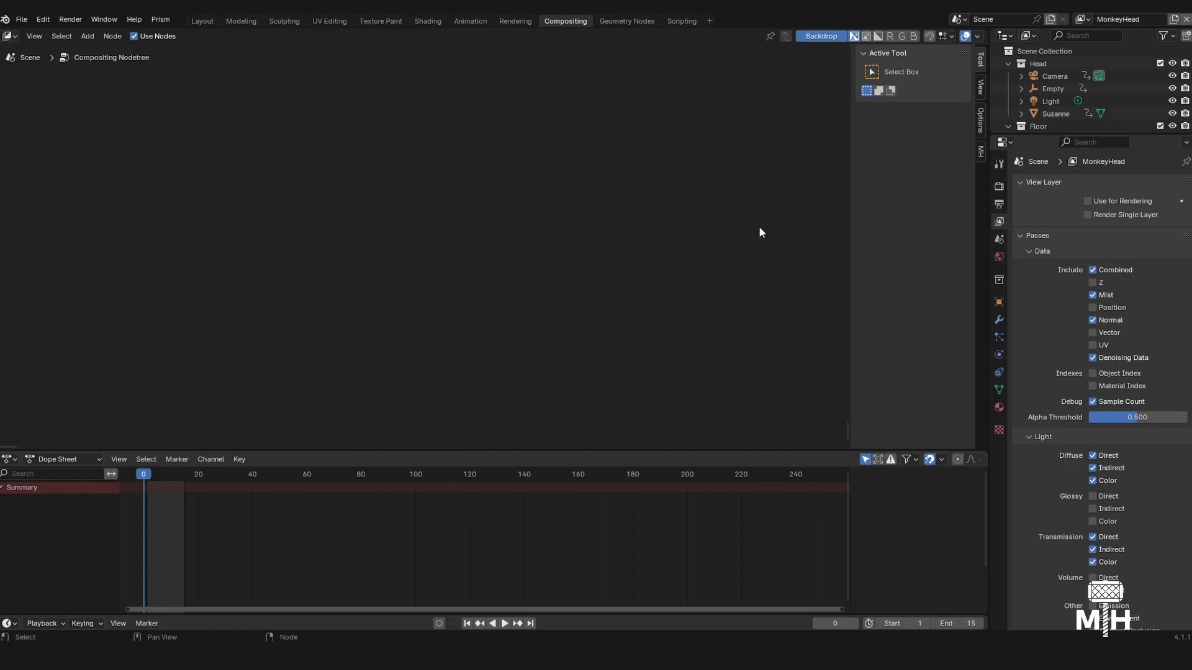
{"action": "left_click", "coordinate": [172, 23]}
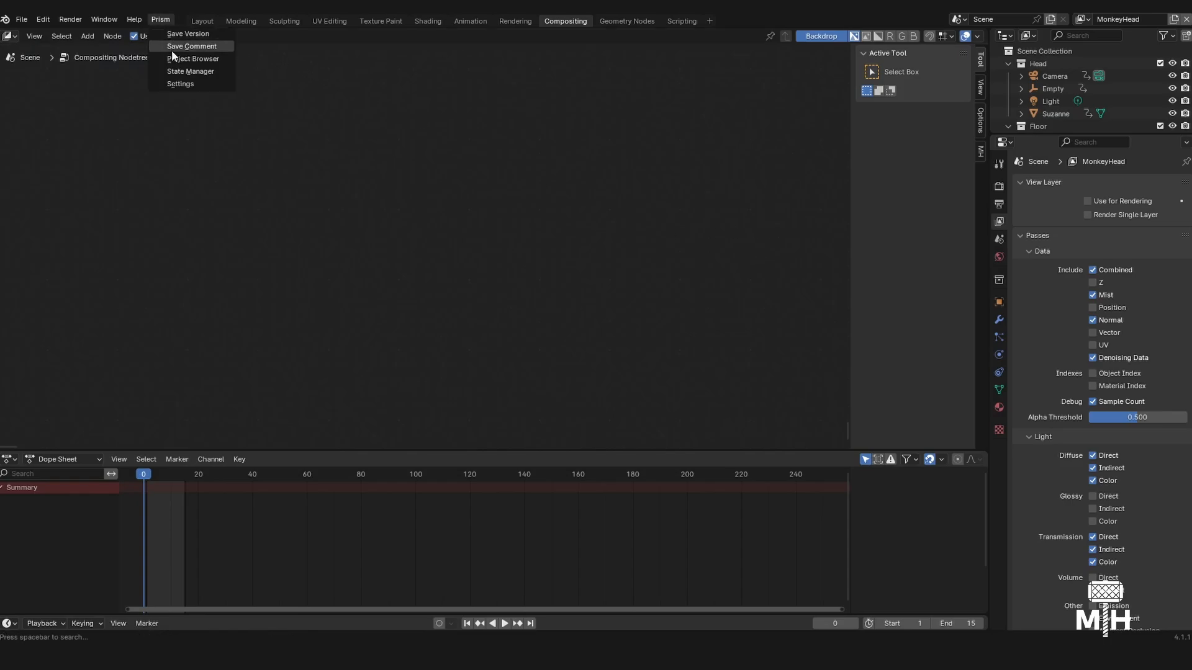
{"action": "left_click", "coordinate": [180, 72]}
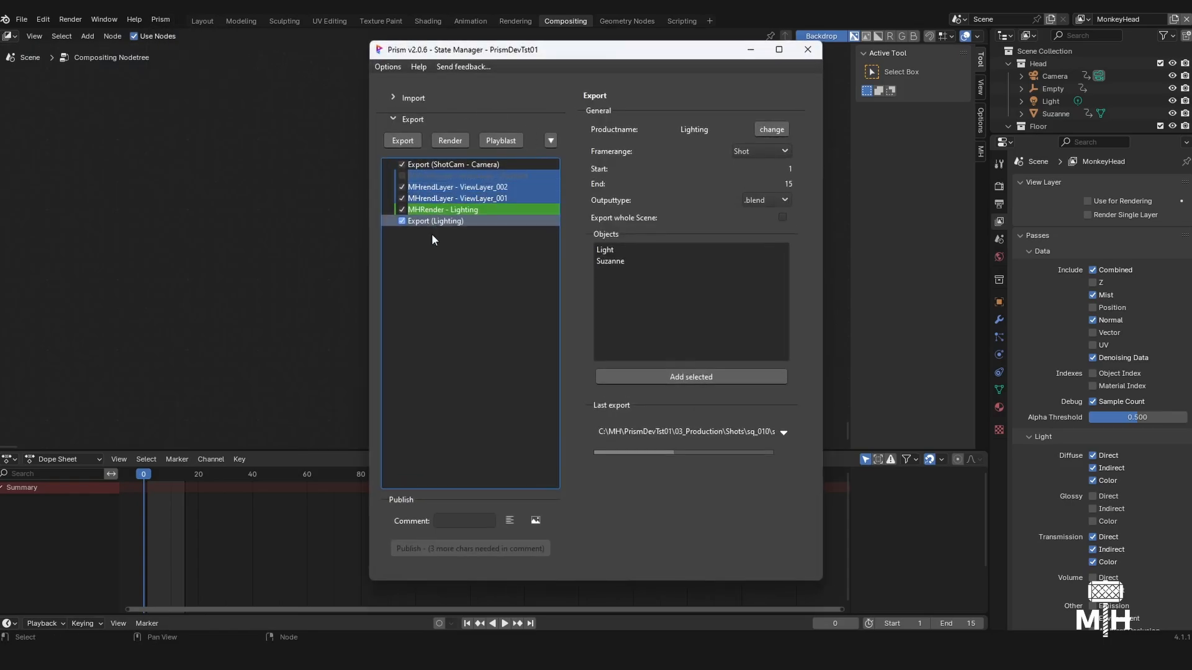
- Delete all existing export states from the Prism State Manager, from Export (ShotCam - Camera) to Export (Lighting)
{"action": "left_click", "coordinate": [435, 174]}
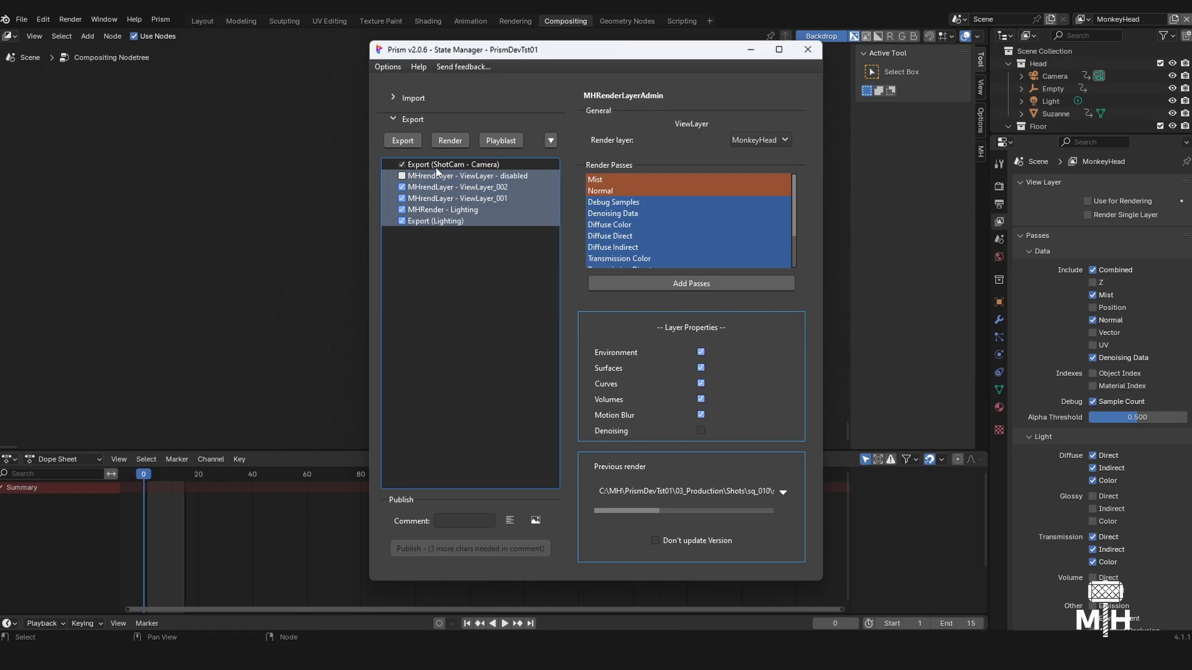
{"action": "left_click", "coordinate": [446, 165]}
{"action": "right_click", "coordinate": [500, 167]}
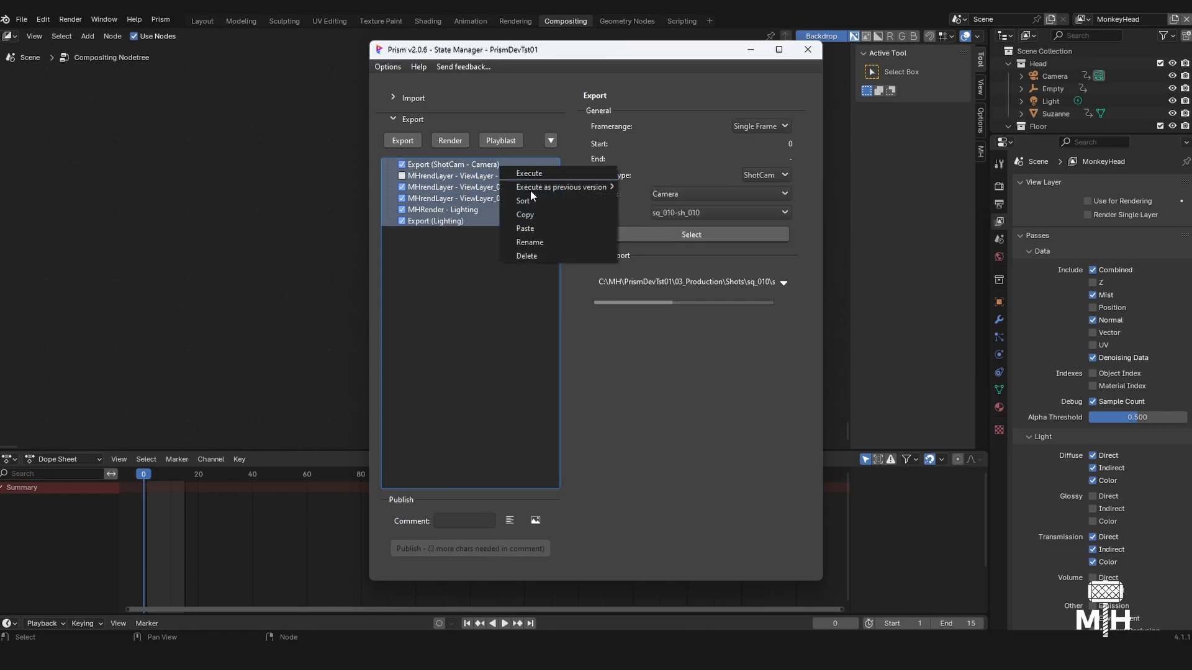
{"action": "left_click", "coordinate": [542, 259]}
{"action": "left_click_drag", "start_coordinate": [574, 57], "coordinate": [849, 68]}
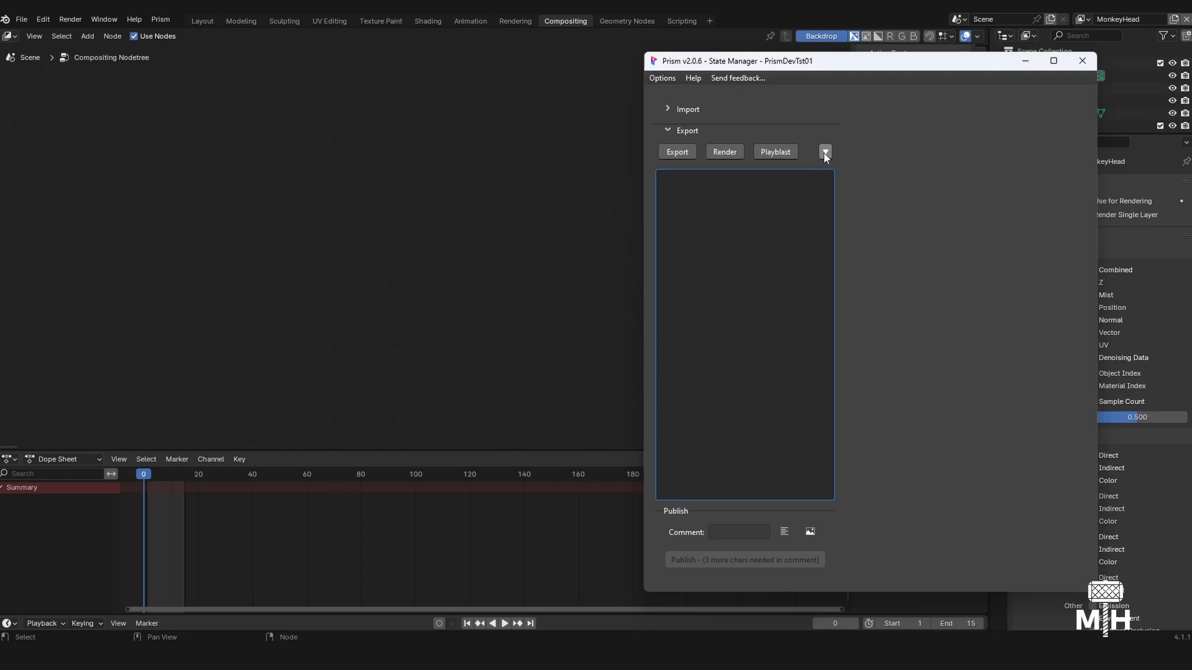
- Add an MHrendLayer export state and set its render layer to MonkeyHead
{"action": "left_click", "coordinate": [825, 152]}
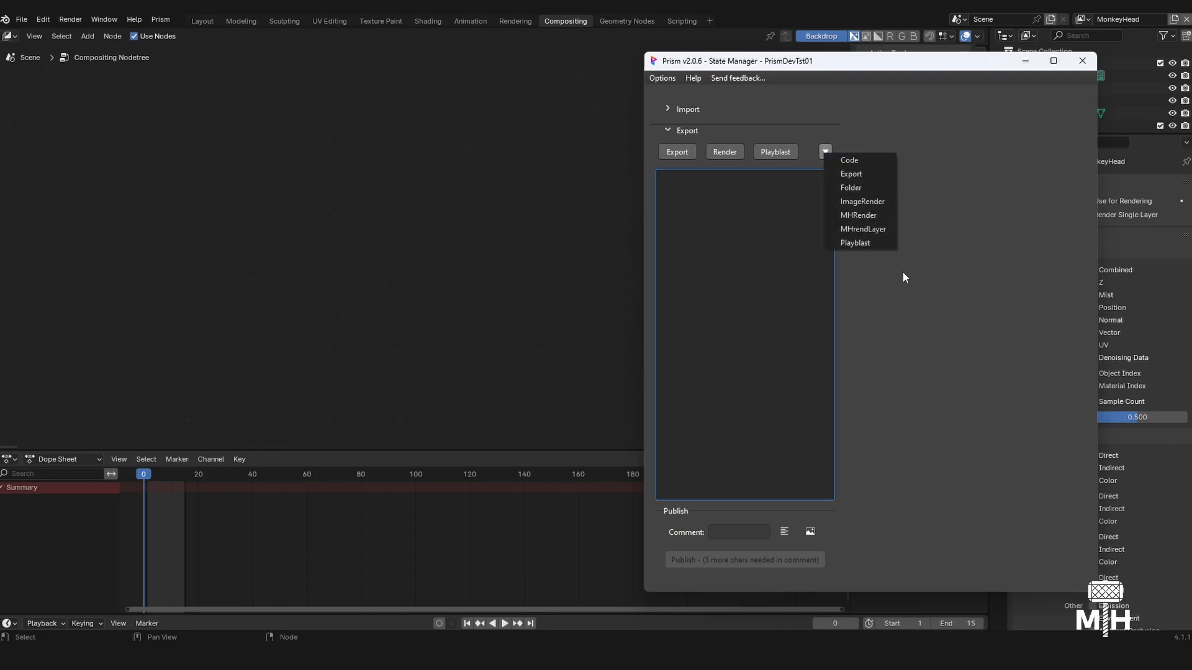
{"action": "left_click", "coordinate": [879, 229]}
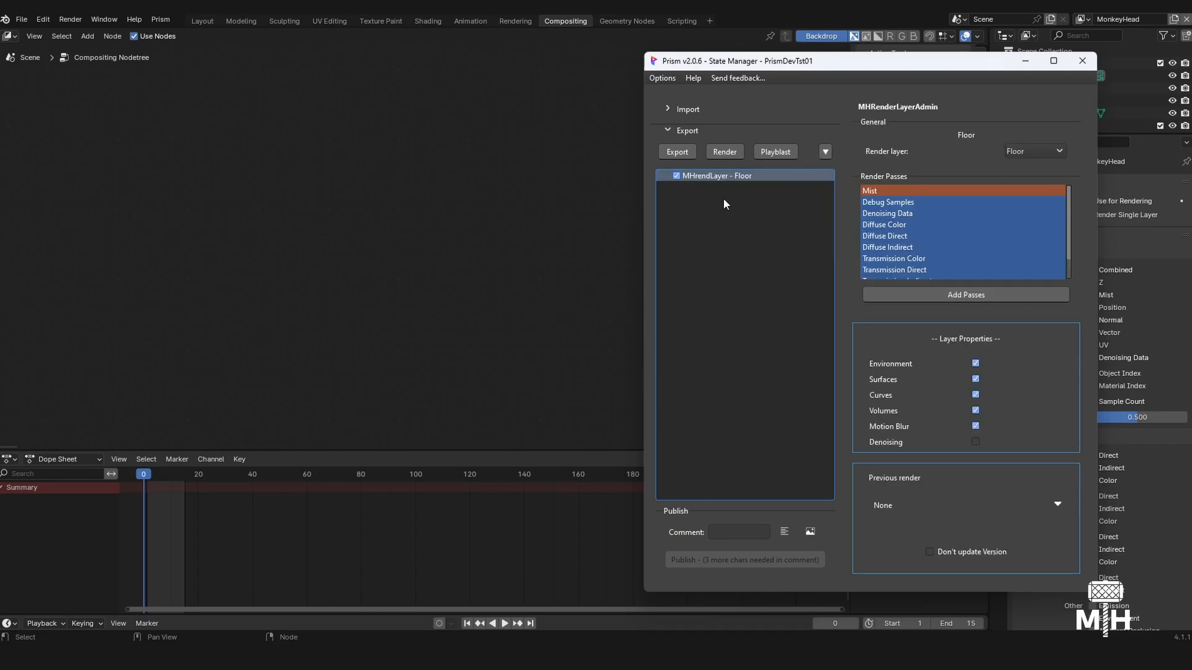
{"action": "left_click_drag", "start_coordinate": [894, 62], "coordinate": [767, 129]}
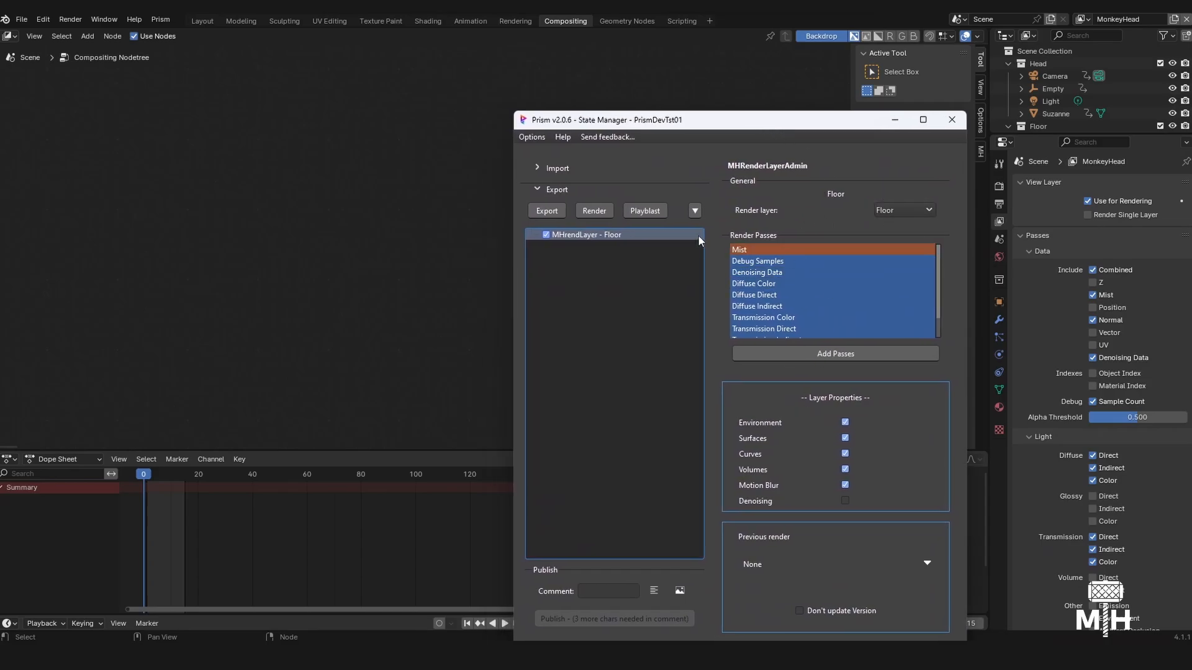
{"action": "left_click", "coordinate": [900, 212]}
{"action": "left_click", "coordinate": [902, 222]}
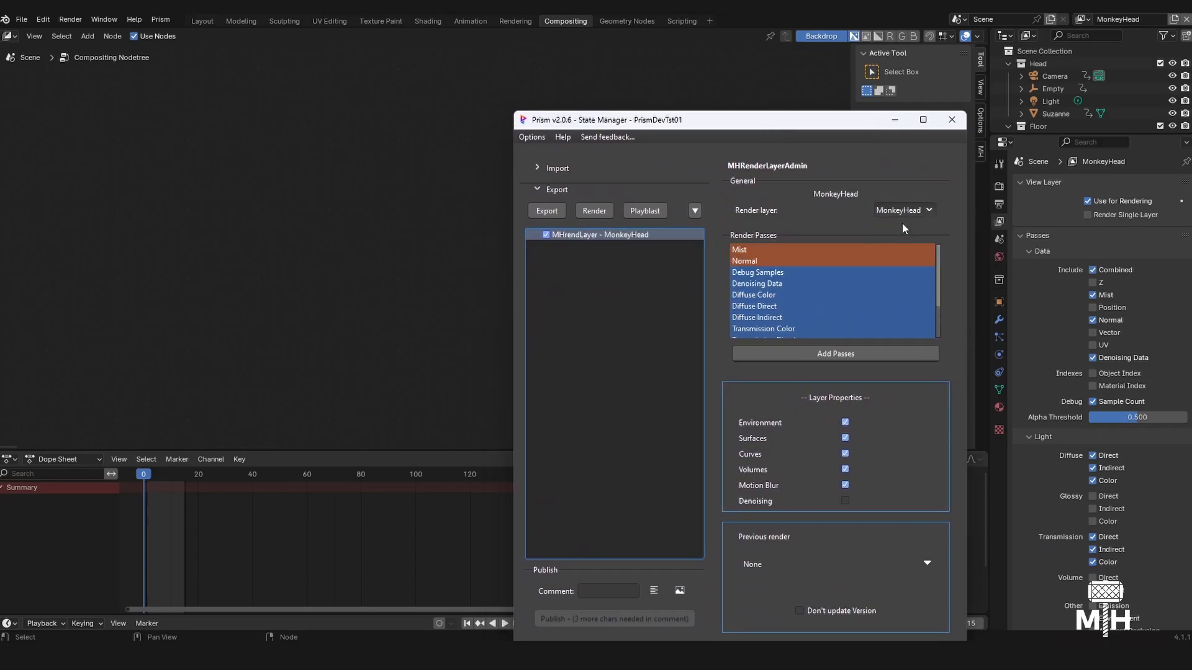
- Review the MonkeyHead layer's render passes and the additional passes available to add
{"action": "scroll", "coordinate": [830, 297], "scroll_direction": "down", "scroll_amount": 2}
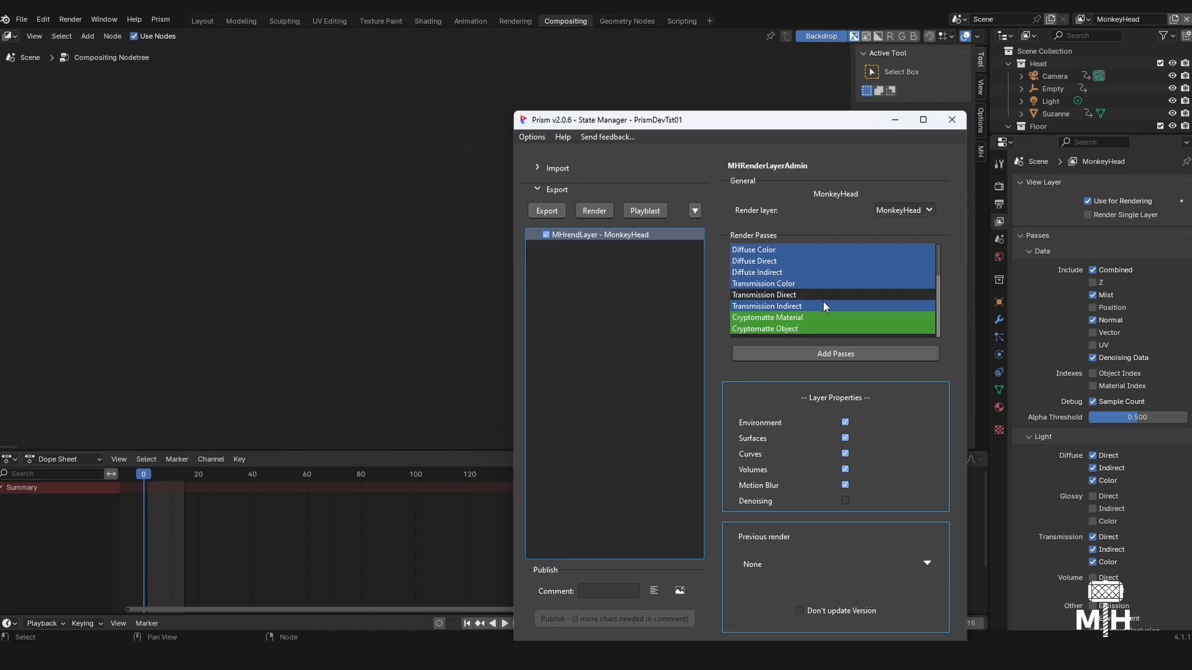
{"action": "scroll", "coordinate": [823, 302], "scroll_direction": "up", "scroll_amount": 2}
{"action": "scroll", "coordinate": [788, 273], "scroll_direction": "down", "scroll_amount": 2}
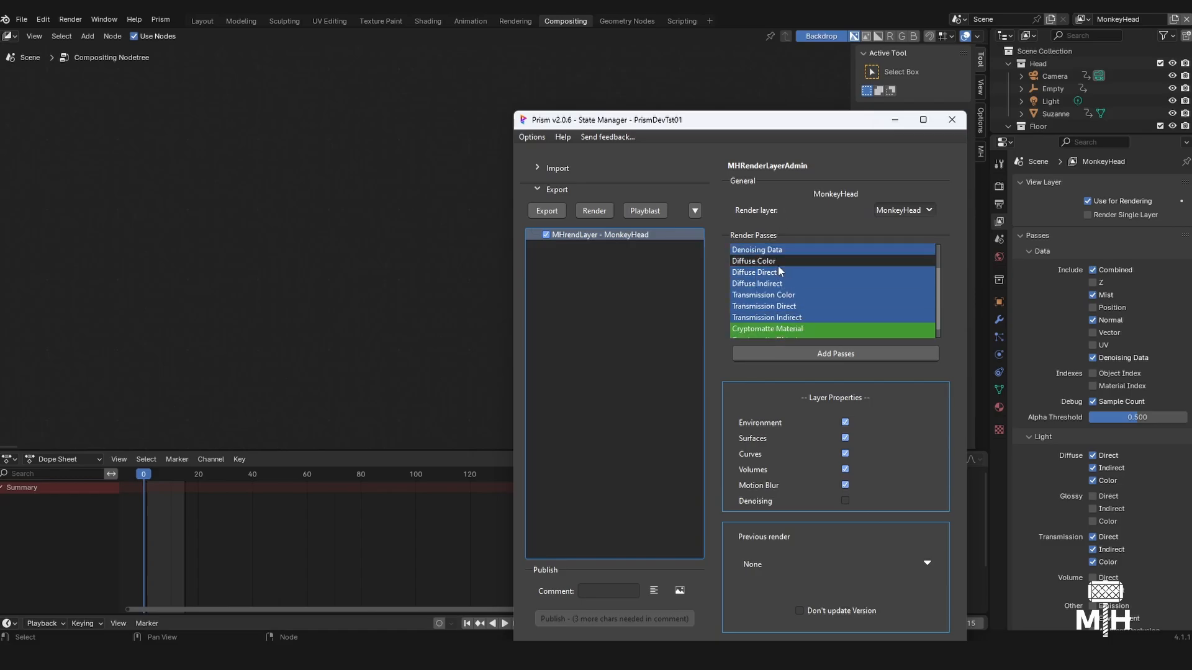
{"action": "scroll", "coordinate": [783, 291], "scroll_direction": "up", "scroll_amount": 1}
{"action": "scroll", "coordinate": [783, 292], "scroll_direction": "down", "scroll_amount": 1}
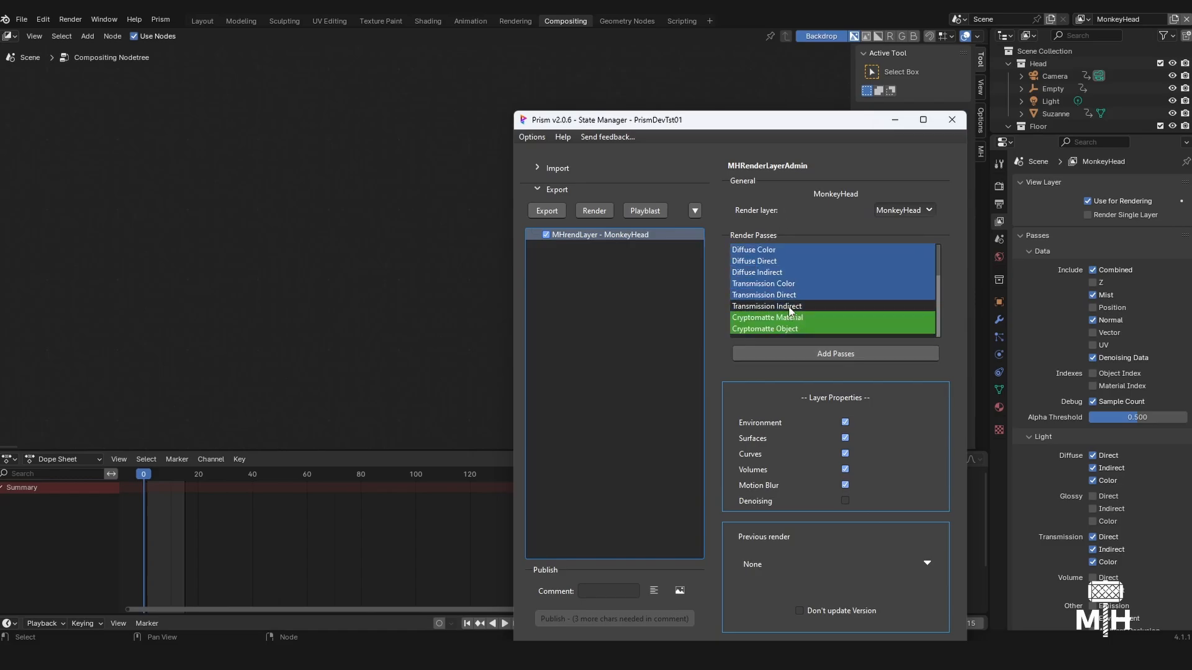
{"action": "left_click", "coordinate": [782, 283]}
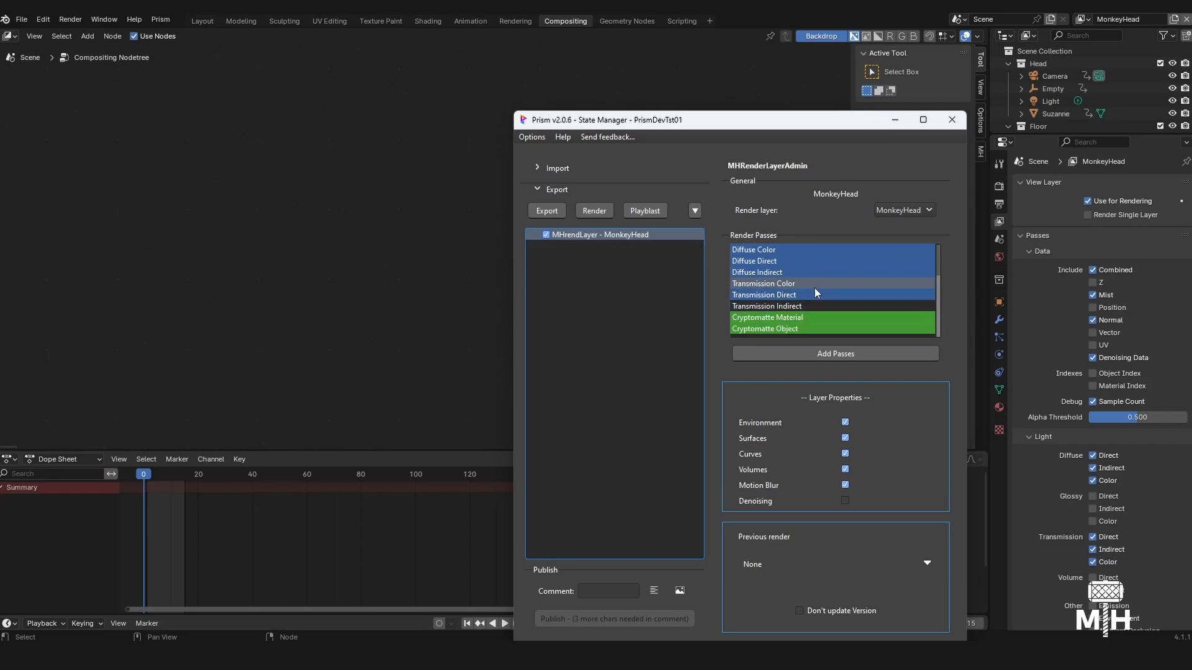
{"action": "left_click", "coordinate": [810, 294]}
{"action": "left_click", "coordinate": [761, 359]}
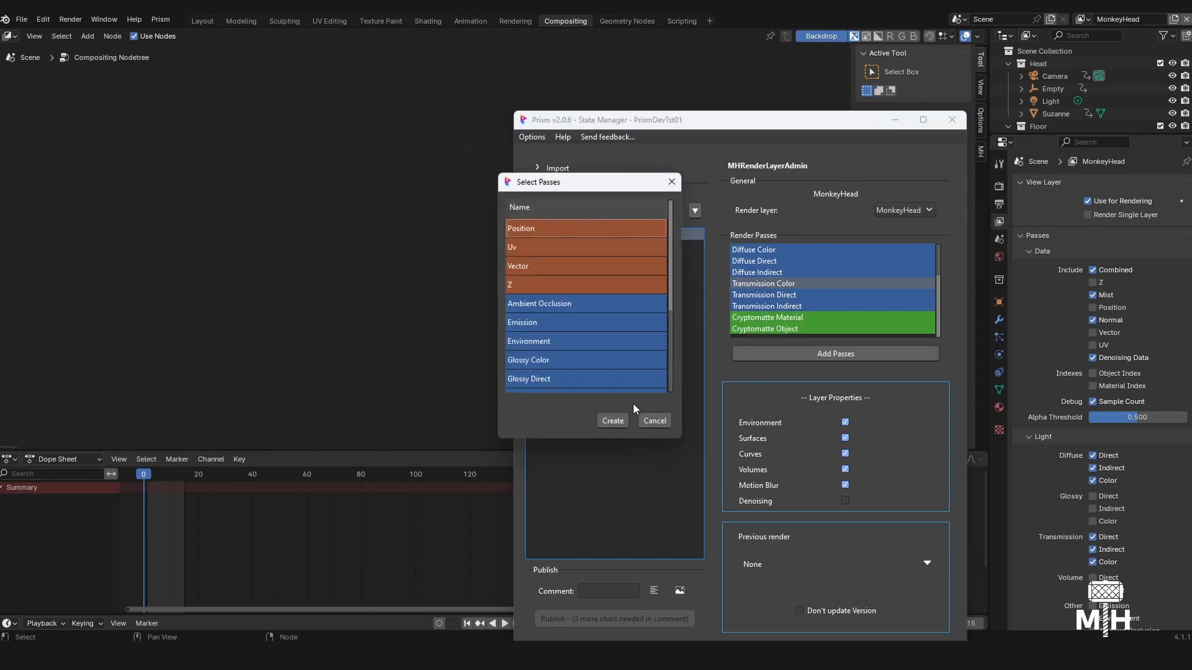
{"action": "left_click", "coordinate": [612, 420]}
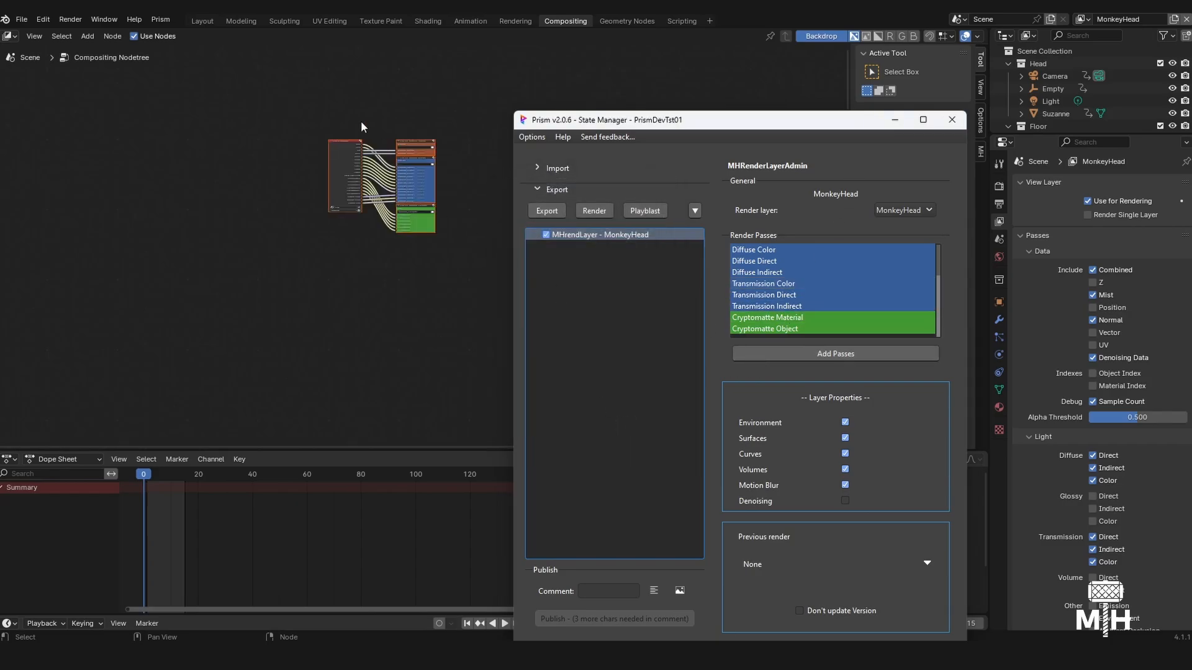
- Delete the Transmission Color, Transmission Direct and Transmission Indirect passes from the MonkeyHead render layer state
{"action": "scroll", "coordinate": [403, 154], "scroll_direction": "up", "scroll_amount": 6}
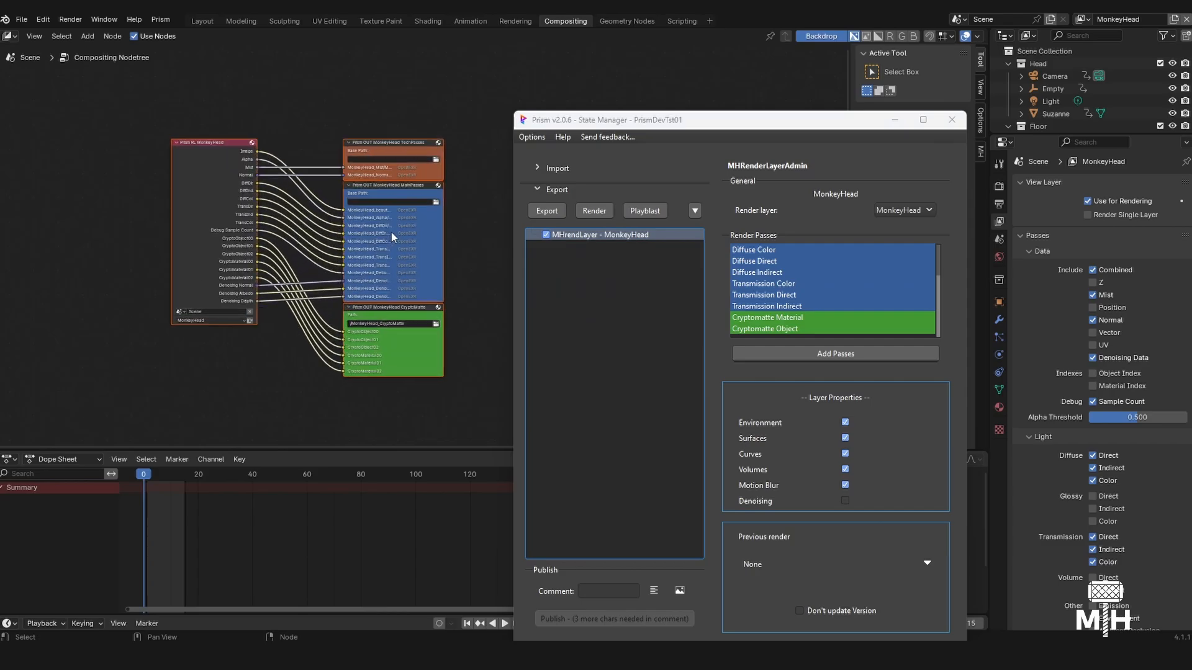
{"action": "left_click", "coordinate": [794, 306]}
{"action": "left_click", "coordinate": [792, 304], "text": "ctrl"}
{"action": "right_click", "coordinate": [786, 288]}
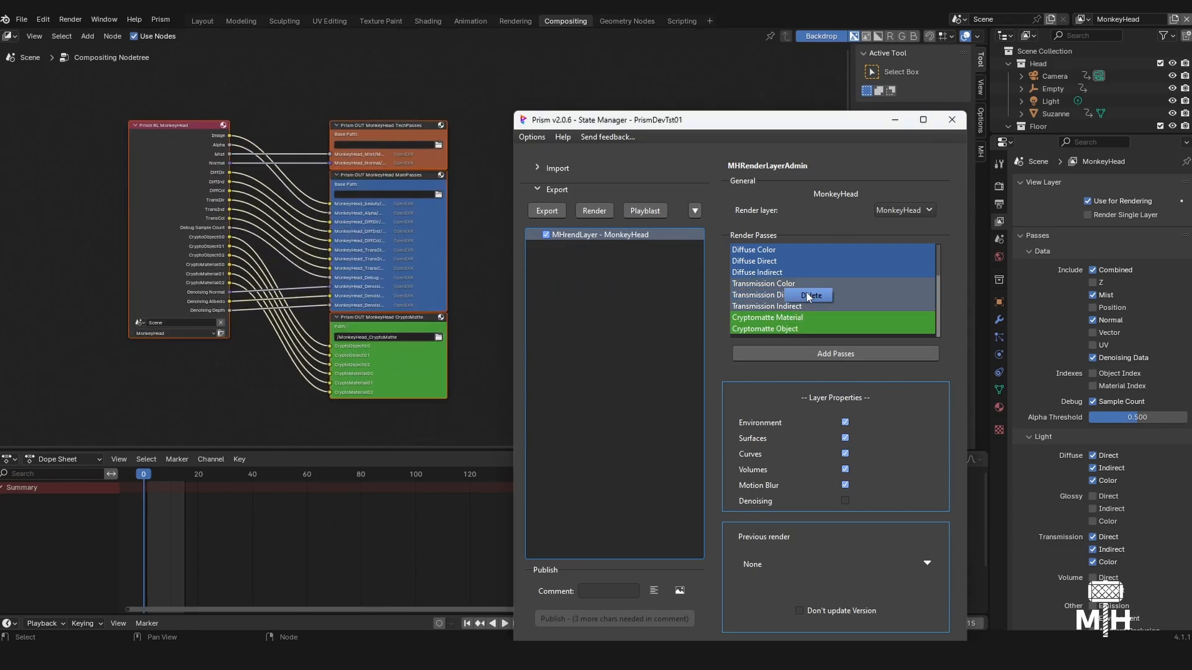
{"action": "left_click", "coordinate": [807, 292]}
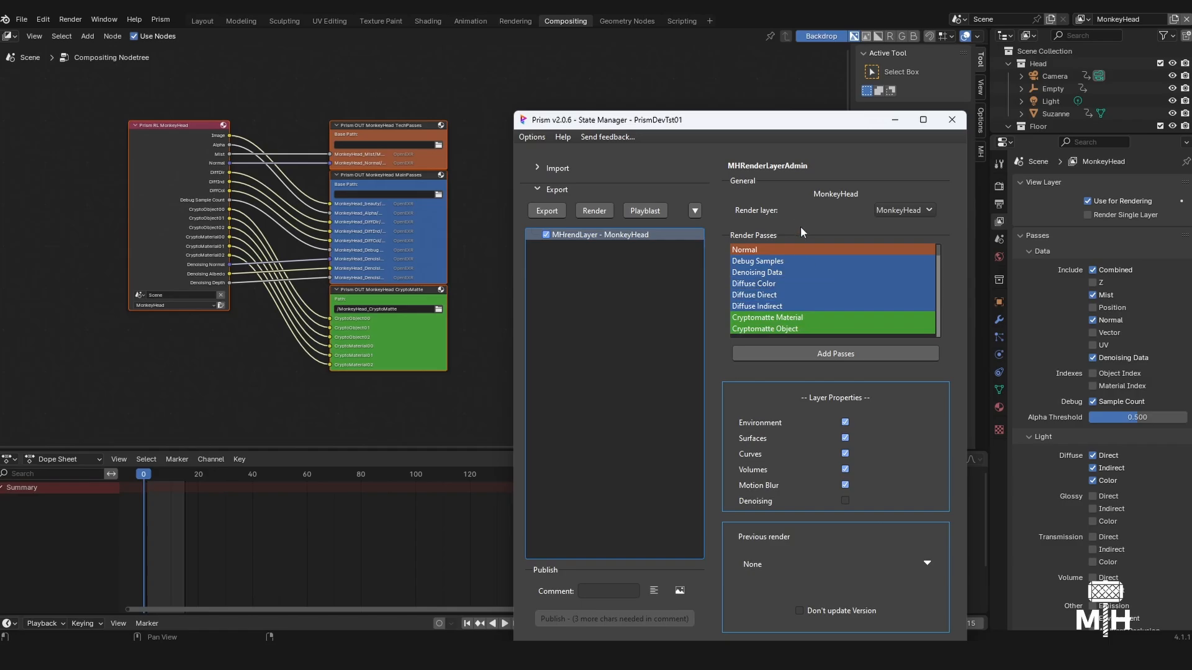
- Delete the Debug Samples and Denoising Data passes from the MonkeyHead layer and enable its Denoising property
{"action": "left_click", "coordinate": [794, 283]}
{"action": "left_click", "coordinate": [789, 272]}
{"action": "right_click", "coordinate": [788, 271]}
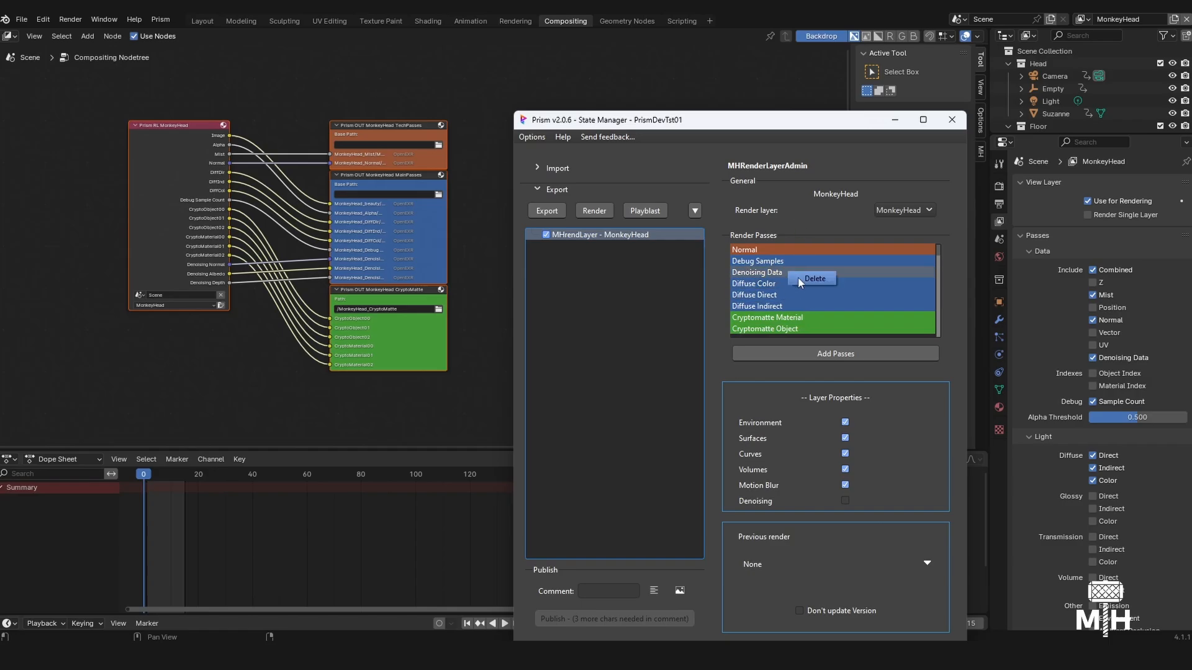
{"action": "left_click", "coordinate": [795, 262], "text": "ctrl"}
{"action": "right_click", "coordinate": [788, 270]}
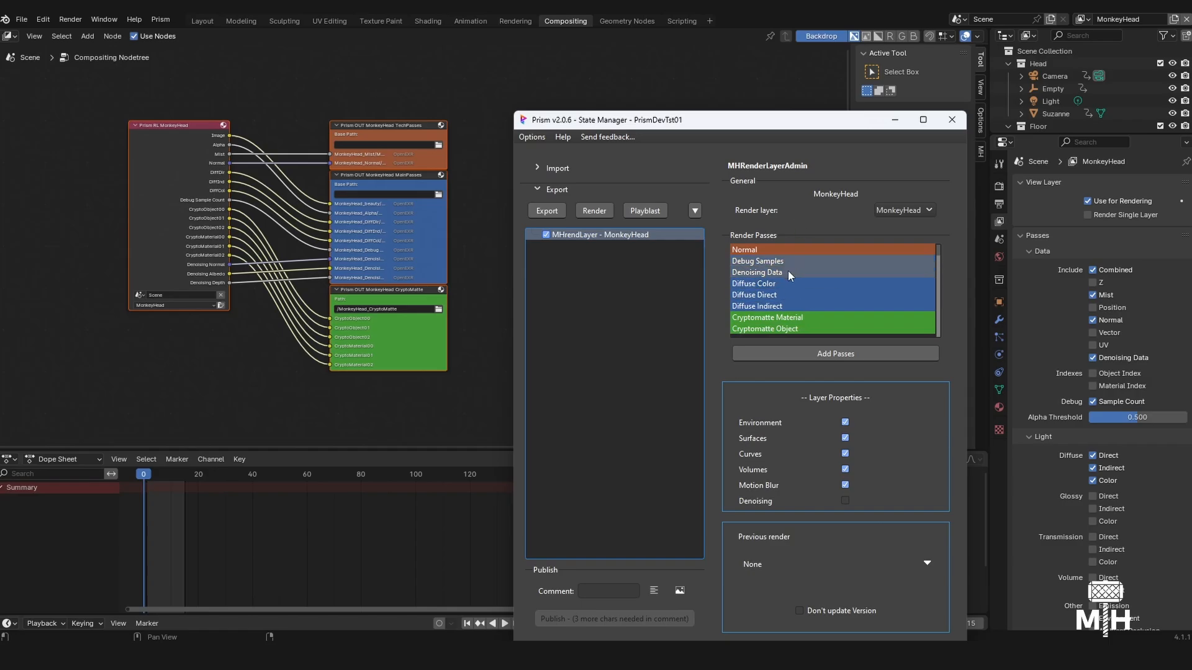
{"action": "left_click", "coordinate": [807, 278]}
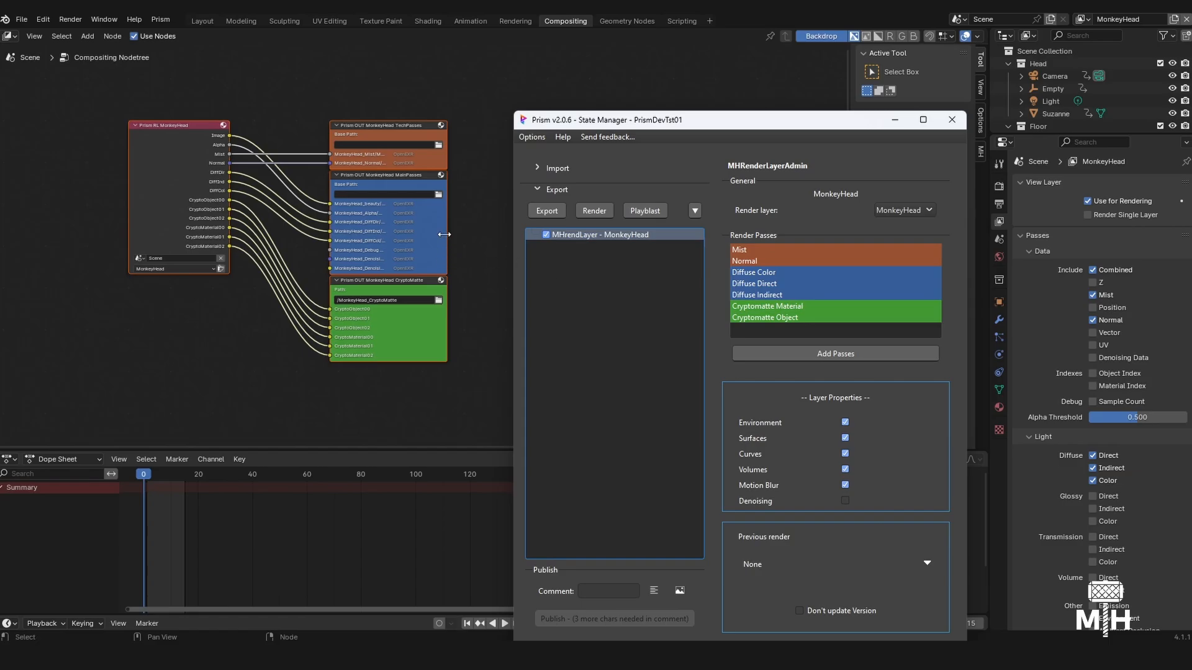
{"action": "left_click", "coordinate": [845, 501]}
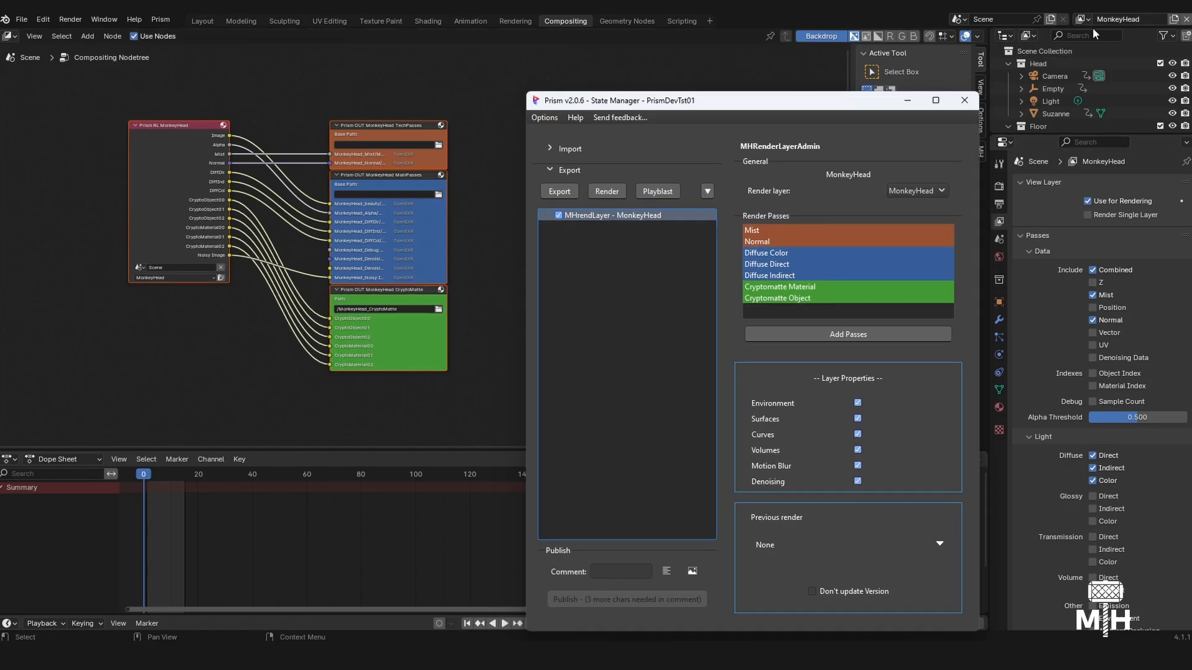
- Add an MHrendLayer export state for the Floor layer and delete its Debug Samples and Denoising Data passes
{"action": "left_click", "coordinate": [709, 192]}
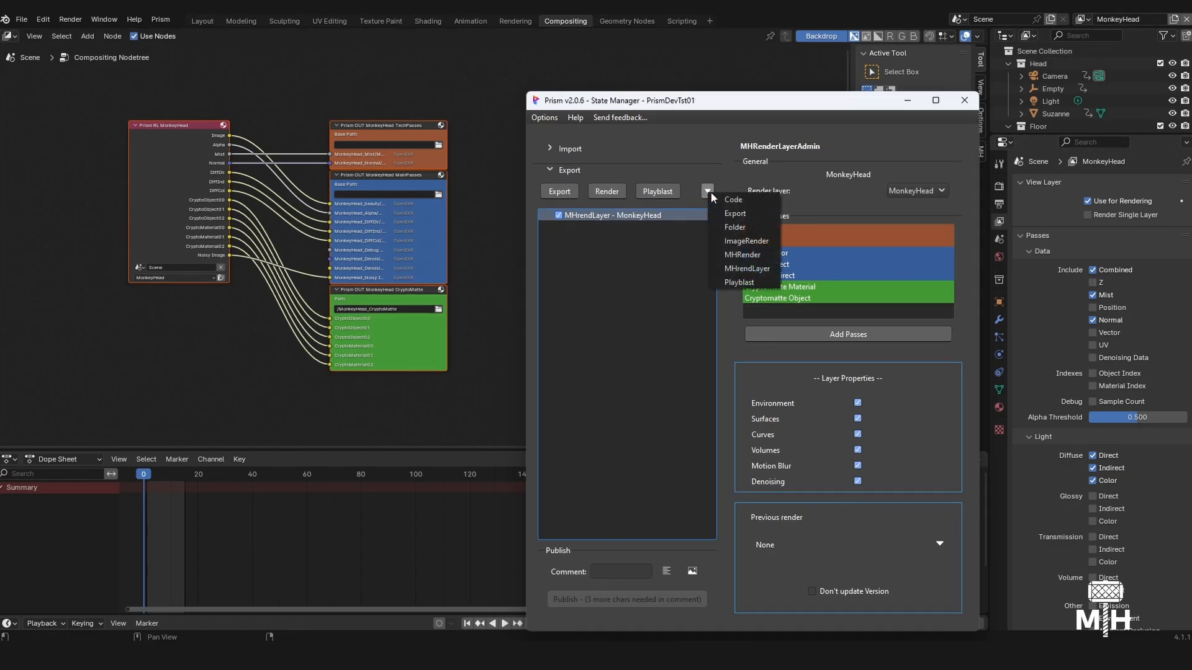
{"action": "left_click", "coordinate": [763, 266]}
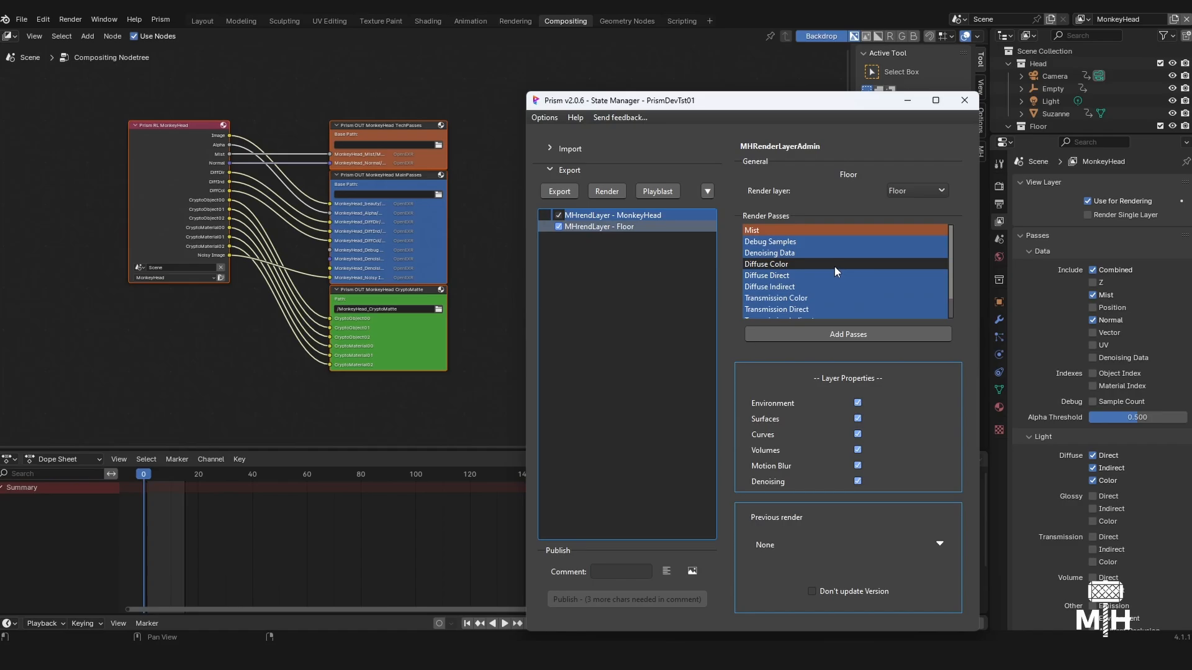
{"action": "scroll", "coordinate": [834, 266], "scroll_direction": "down", "scroll_amount": 1}
{"action": "scroll", "coordinate": [829, 265], "scroll_direction": "up", "scroll_amount": 1}
{"action": "left_click", "coordinate": [786, 244]}
{"action": "left_click", "coordinate": [786, 254], "text": "ctrl"}
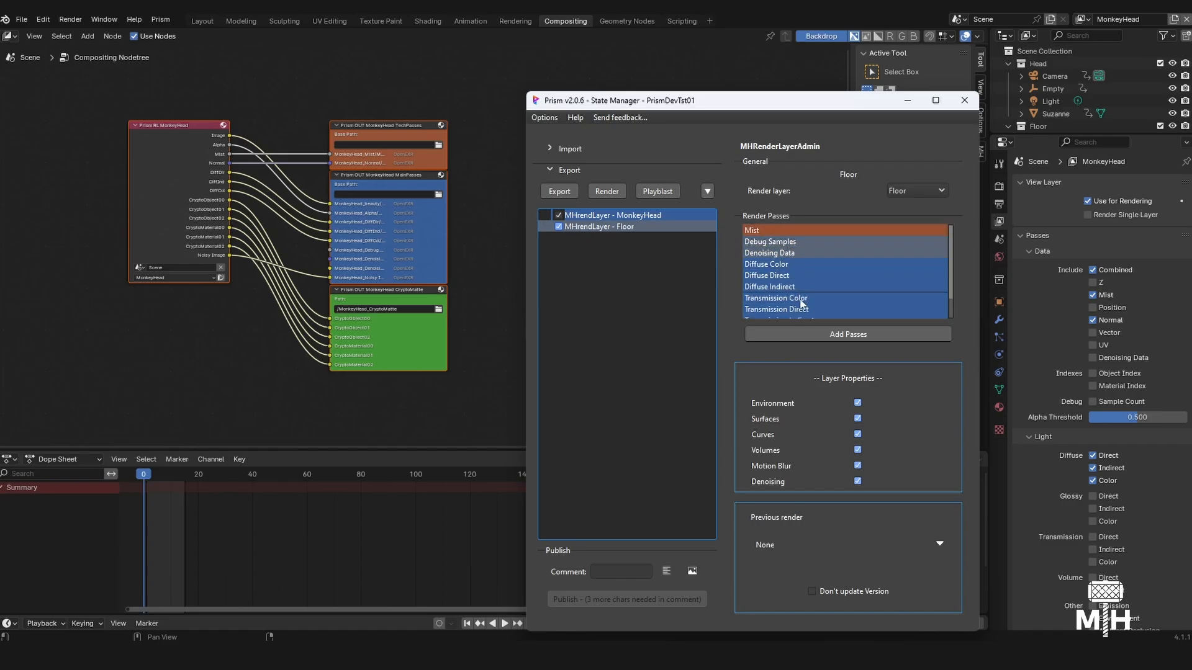
{"action": "left_click", "coordinate": [790, 252], "text": "ctrl"}
{"action": "left_click", "coordinate": [808, 261]}
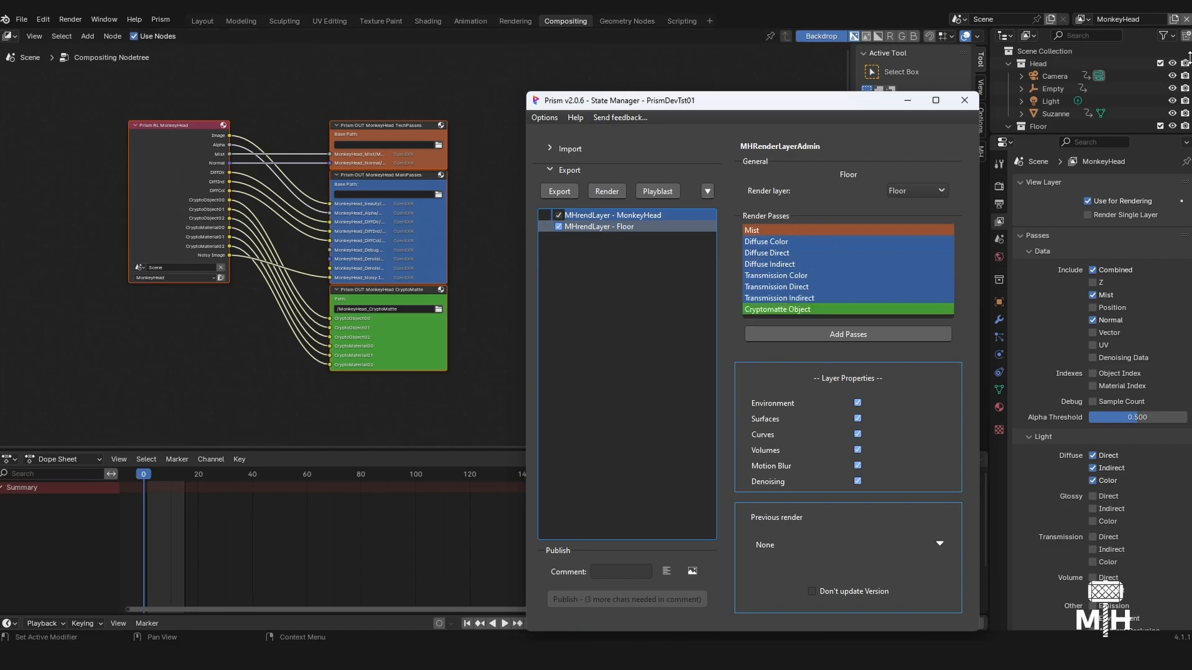
- Delete the Transmission Color, Transmission Direct and Transmission Indirect passes from the Floor render layer state
{"action": "left_click", "coordinate": [825, 276]}
{"action": "left_click", "coordinate": [822, 295], "text": "shift"}
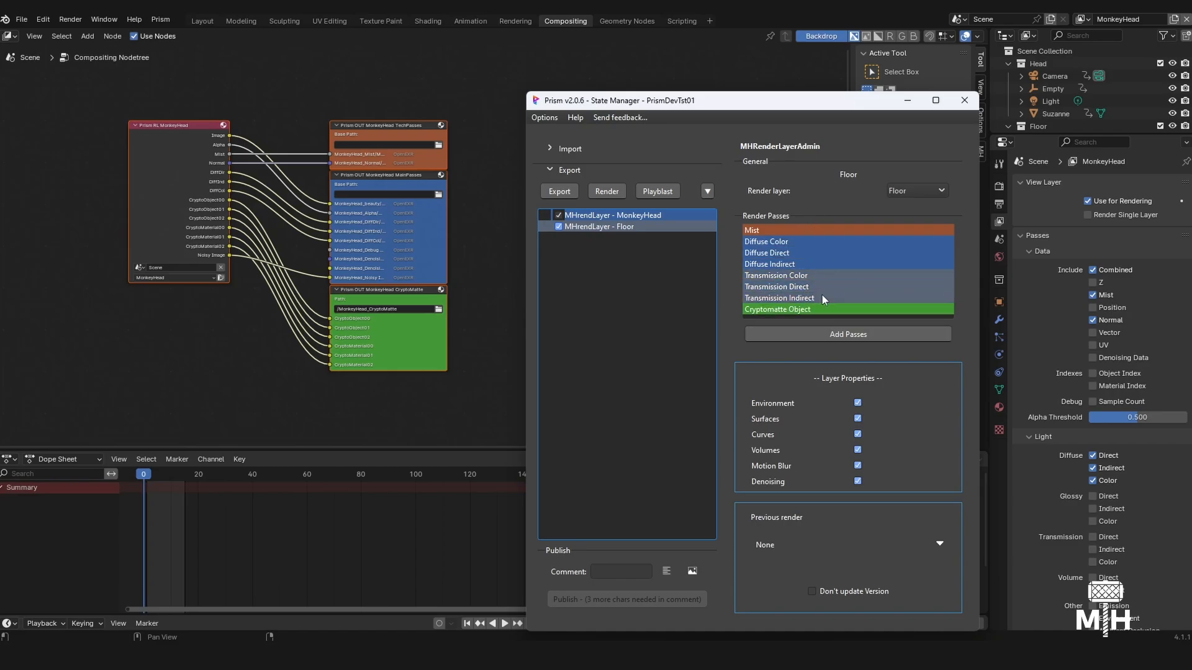
{"action": "right_click", "coordinate": [821, 285]}
{"action": "left_click", "coordinate": [832, 293]}
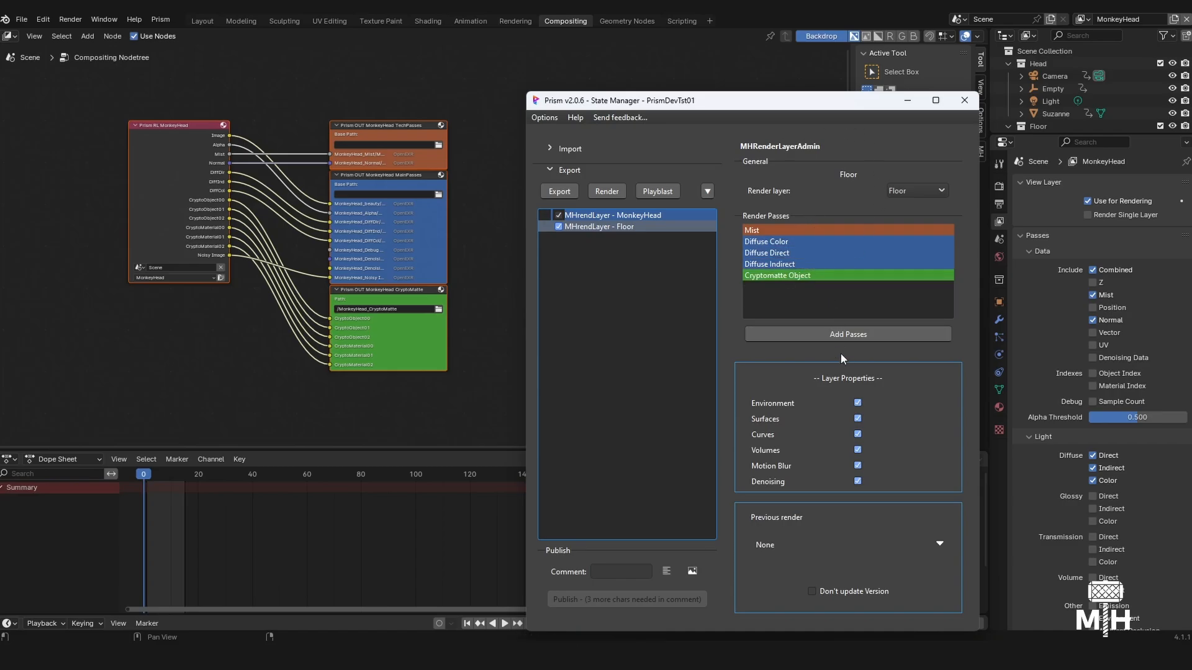
- Add the Uv pass to the Floor layer's render passes
{"action": "left_click", "coordinate": [839, 335]}
{"action": "scroll", "coordinate": [598, 371], "scroll_direction": "down", "scroll_amount": 2}
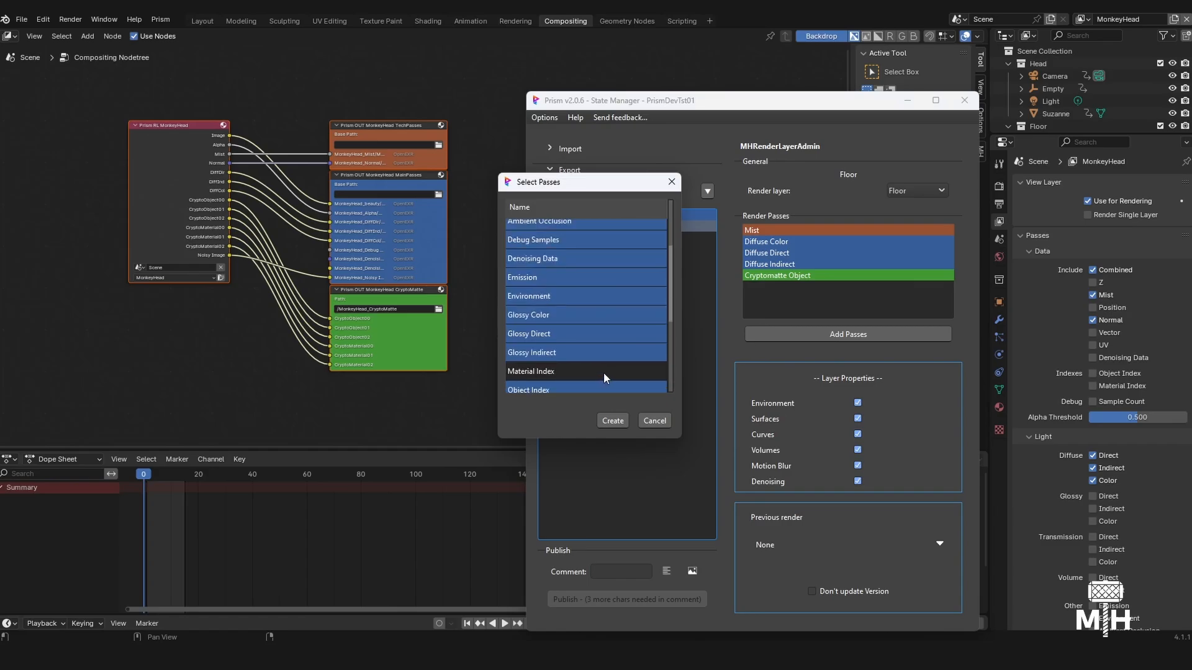
{"action": "scroll", "coordinate": [603, 372], "scroll_direction": "down", "scroll_amount": 3}
{"action": "scroll", "coordinate": [586, 311], "scroll_direction": "up", "scroll_amount": 5}
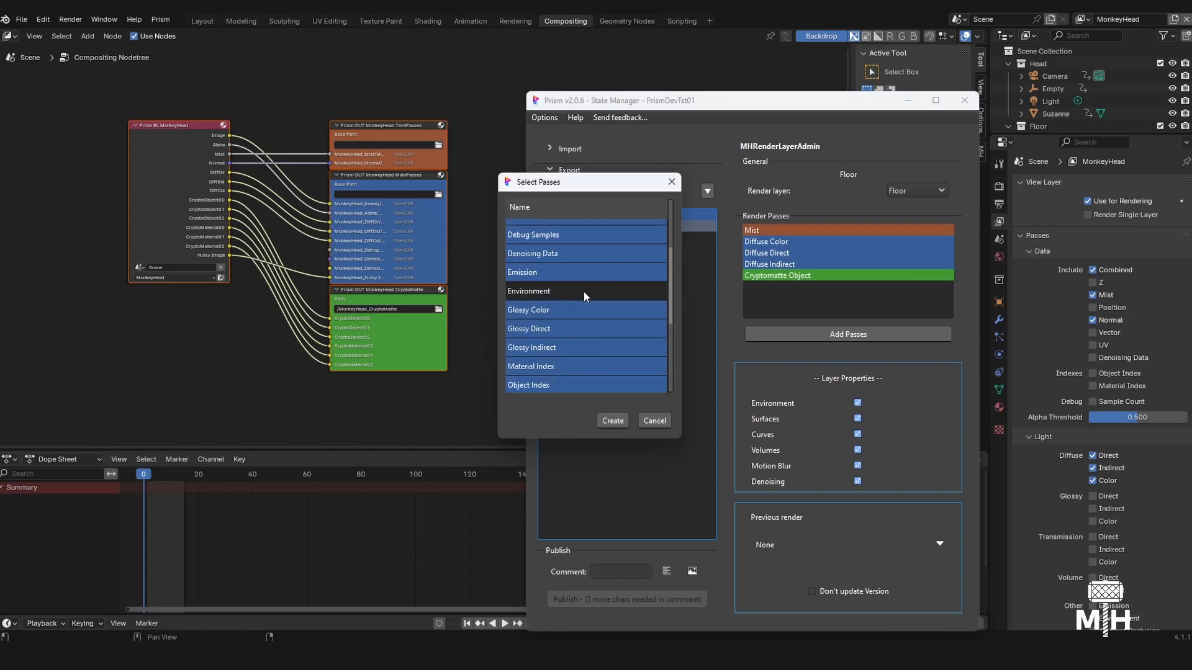
{"action": "left_click", "coordinate": [553, 266]}
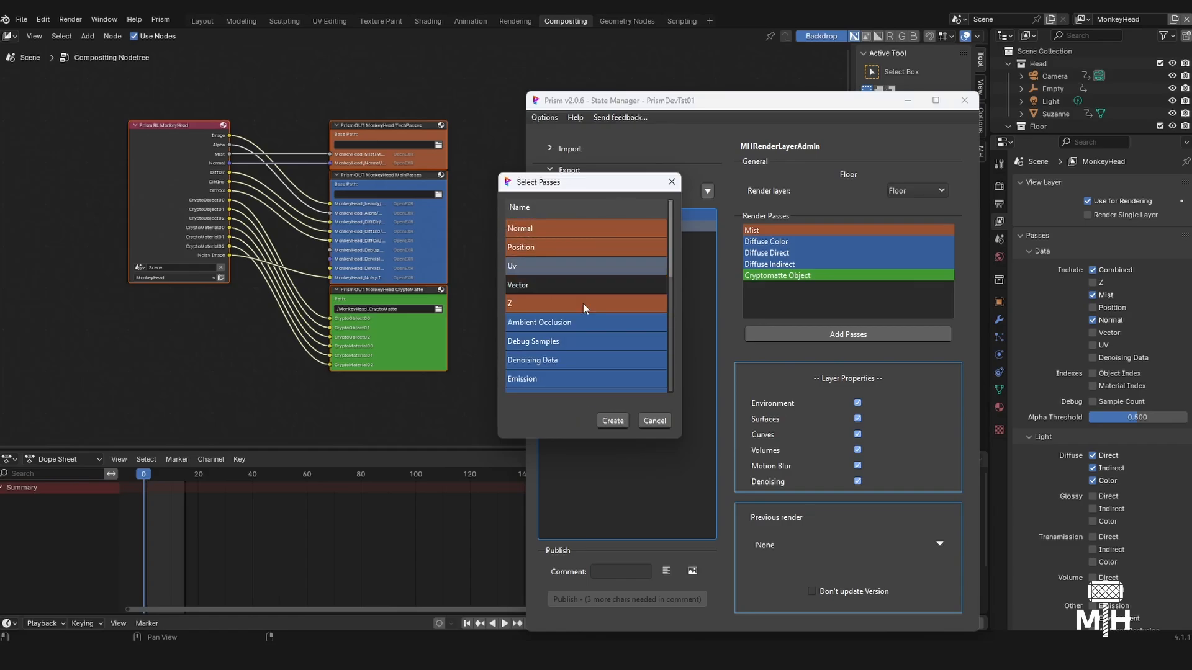
{"action": "left_click", "coordinate": [612, 421]}
- Examine the Floor layer's compositor nodes, the scene's collections and the render layer choices for the Floor state
{"action": "middle_click_drag", "start_coordinate": [290, 366], "coordinate": [287, 215]}
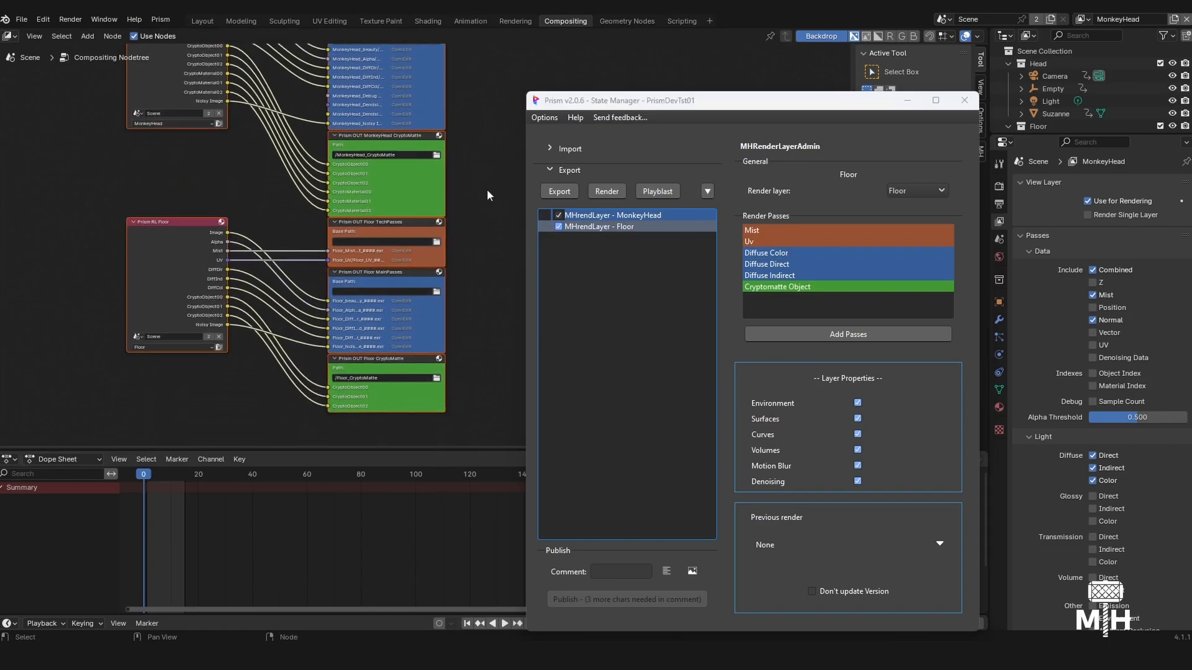
{"action": "middle_click_drag", "start_coordinate": [483, 190], "coordinate": [453, 226]}
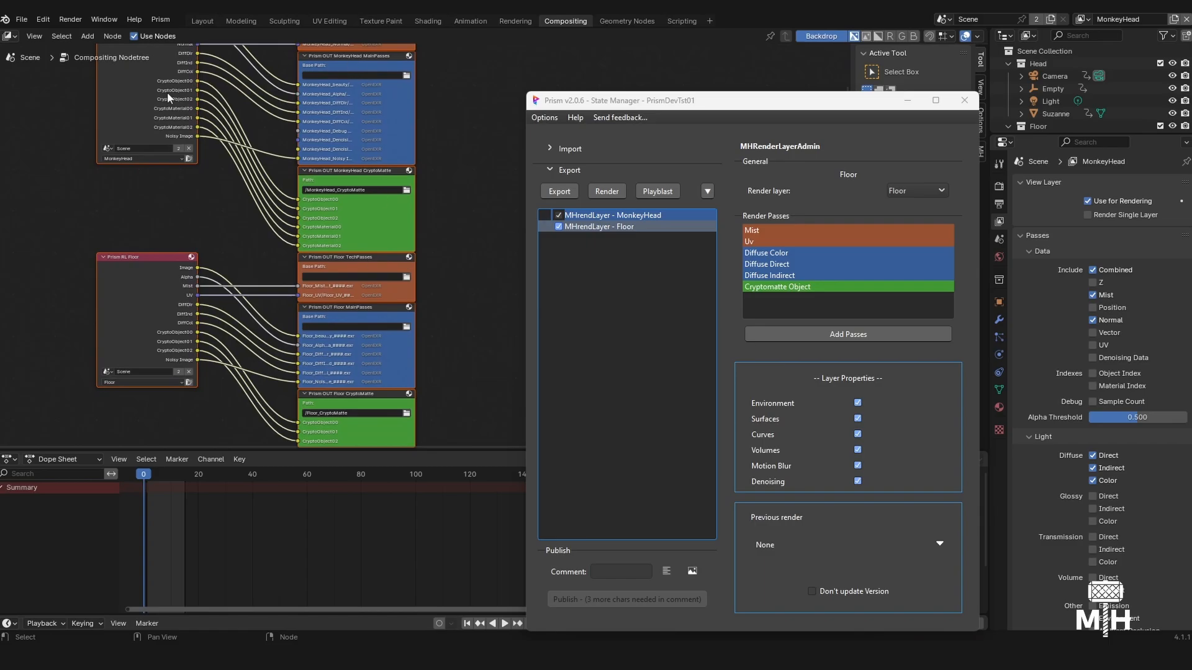
{"action": "middle_click_drag", "start_coordinate": [452, 324], "coordinate": [447, 277]}
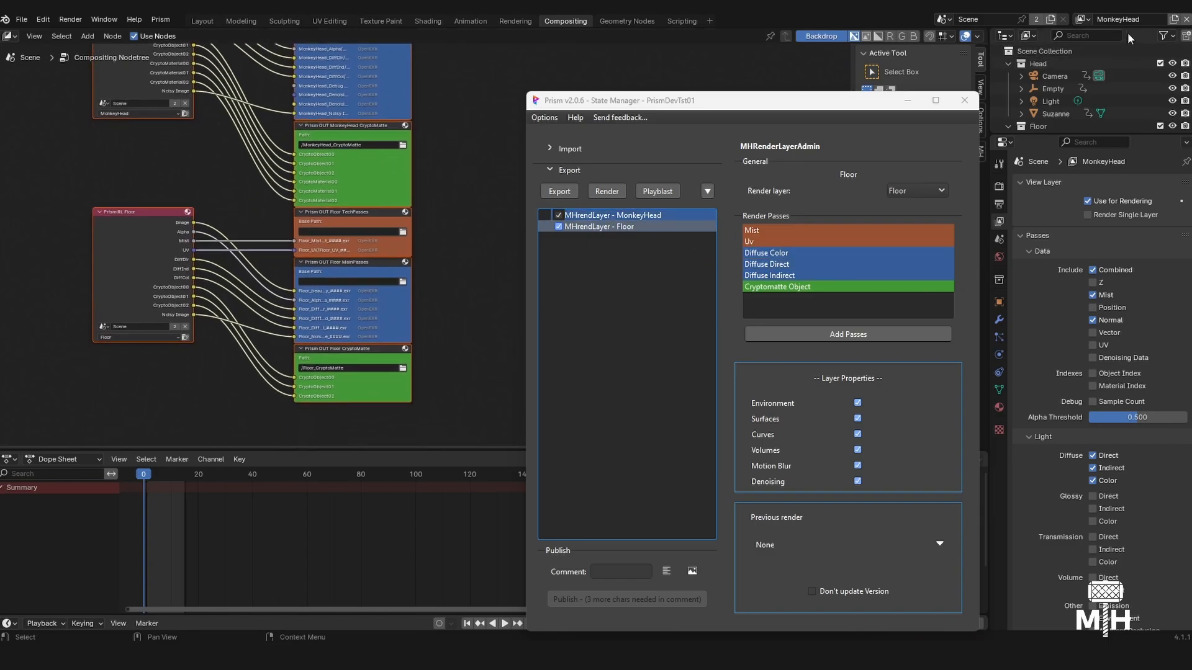
{"action": "scroll", "coordinate": [1058, 74], "scroll_direction": "down", "scroll_amount": 3}
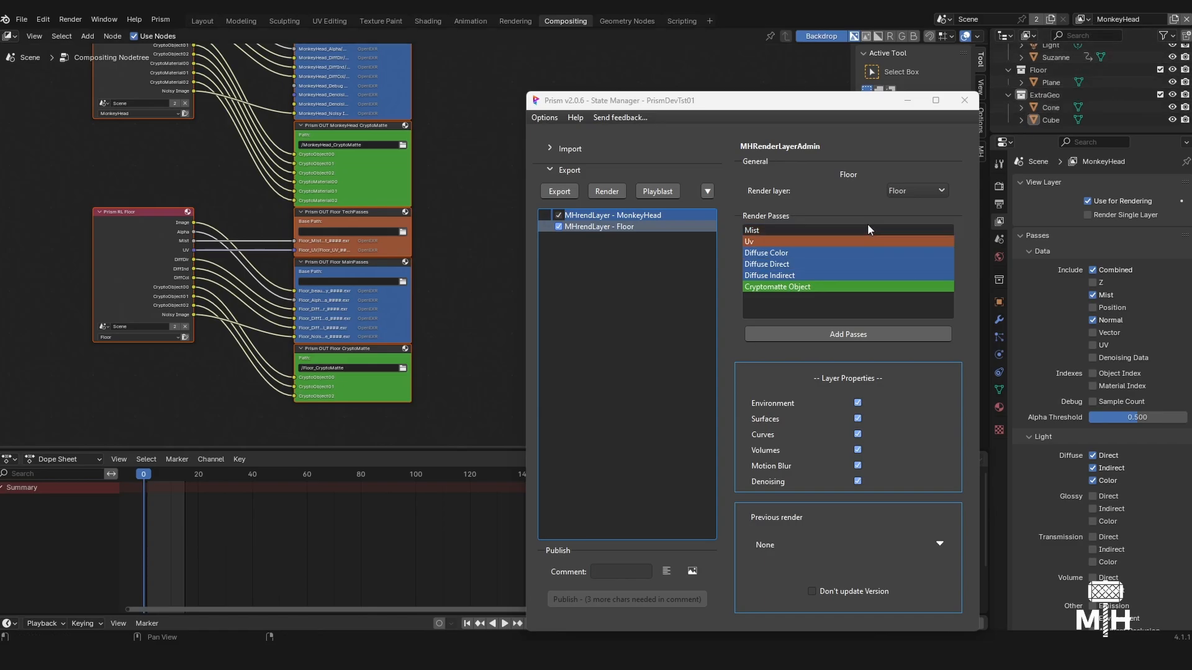
{"action": "left_click", "coordinate": [707, 192]}
{"action": "left_click", "coordinate": [887, 188]}
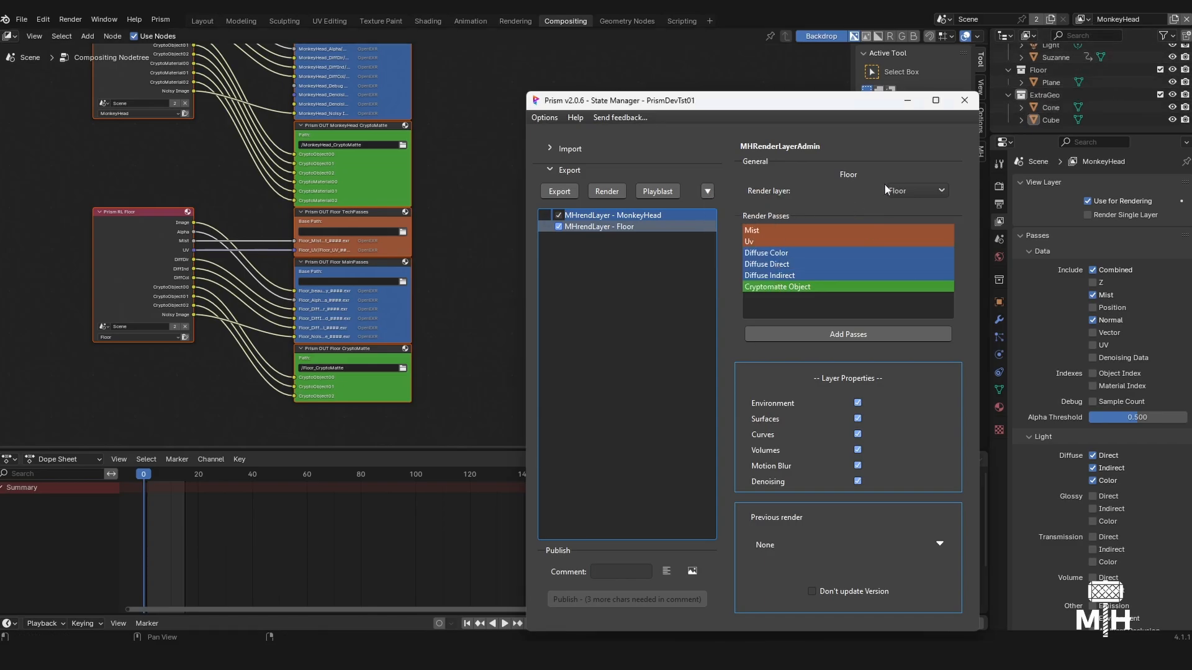
{"action": "left_click", "coordinate": [901, 188]}
{"action": "left_click", "coordinate": [910, 165]}
- Add another MHrendLayer export state and create a new view layer named ExtraGeo for it
{"action": "left_click", "coordinate": [705, 191]}
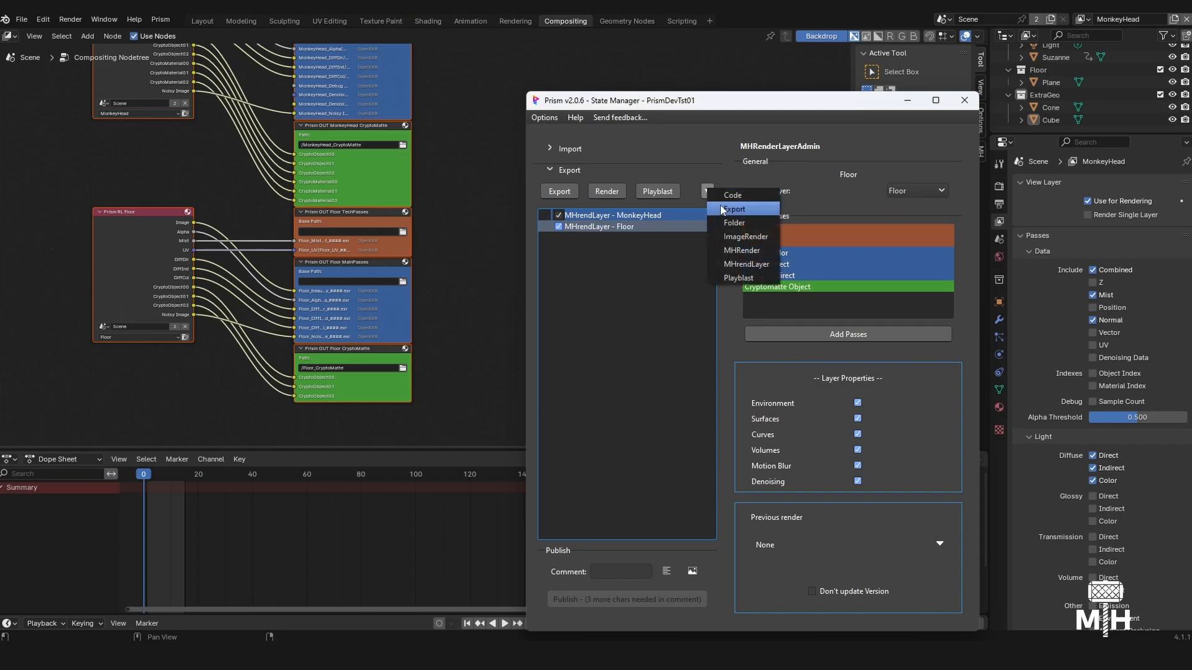
{"action": "left_click", "coordinate": [758, 263]}
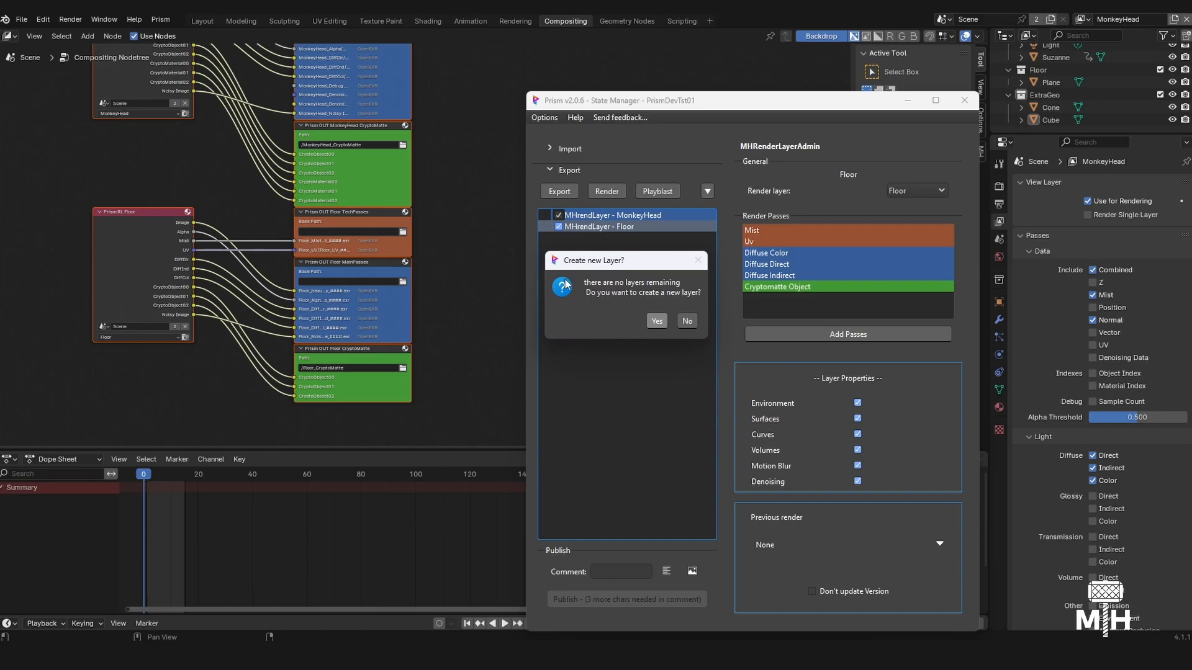
{"action": "left_click", "coordinate": [656, 321]}
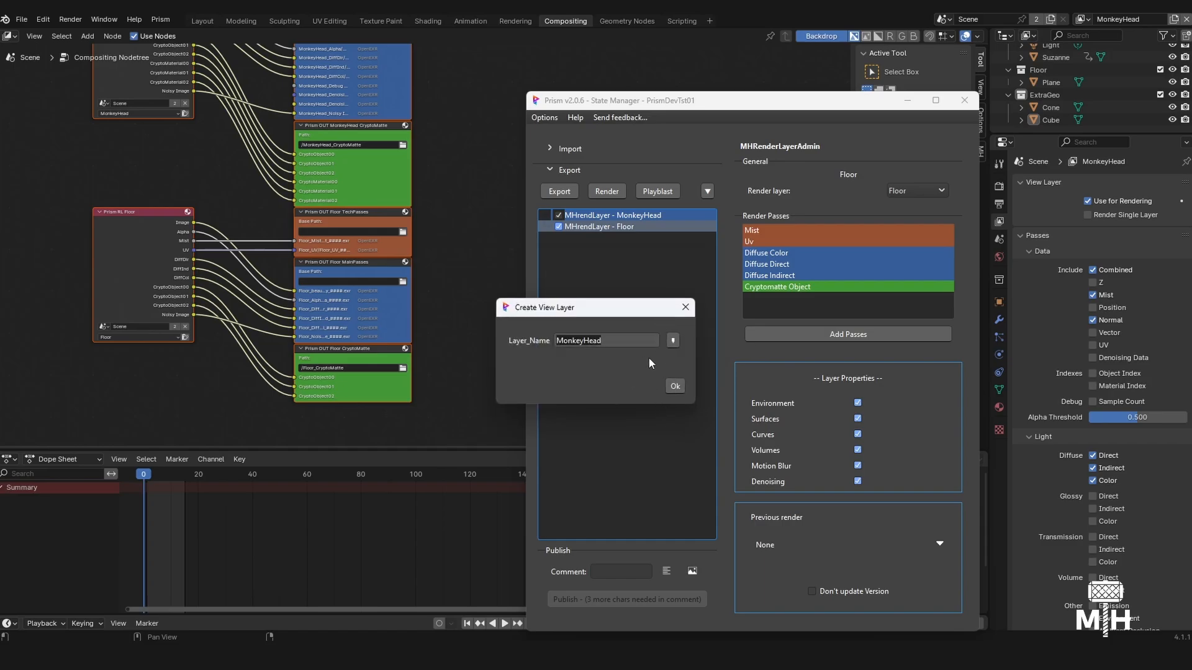
{"action": "type", "text": "ExtraGeo"}
{"action": "left_click", "coordinate": [680, 387]}
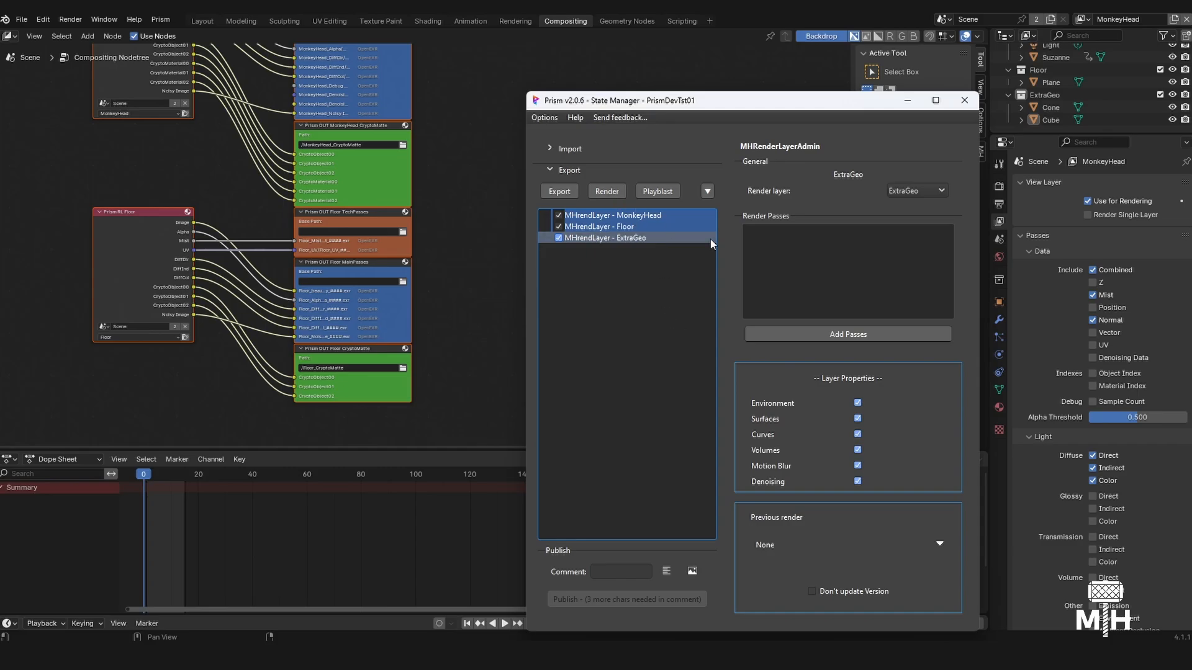
- Add the Diffuse Color, Diffuse Direct and Diffuse Indirect passes to the ExtraGeo layer
{"action": "left_click", "coordinate": [778, 330]}
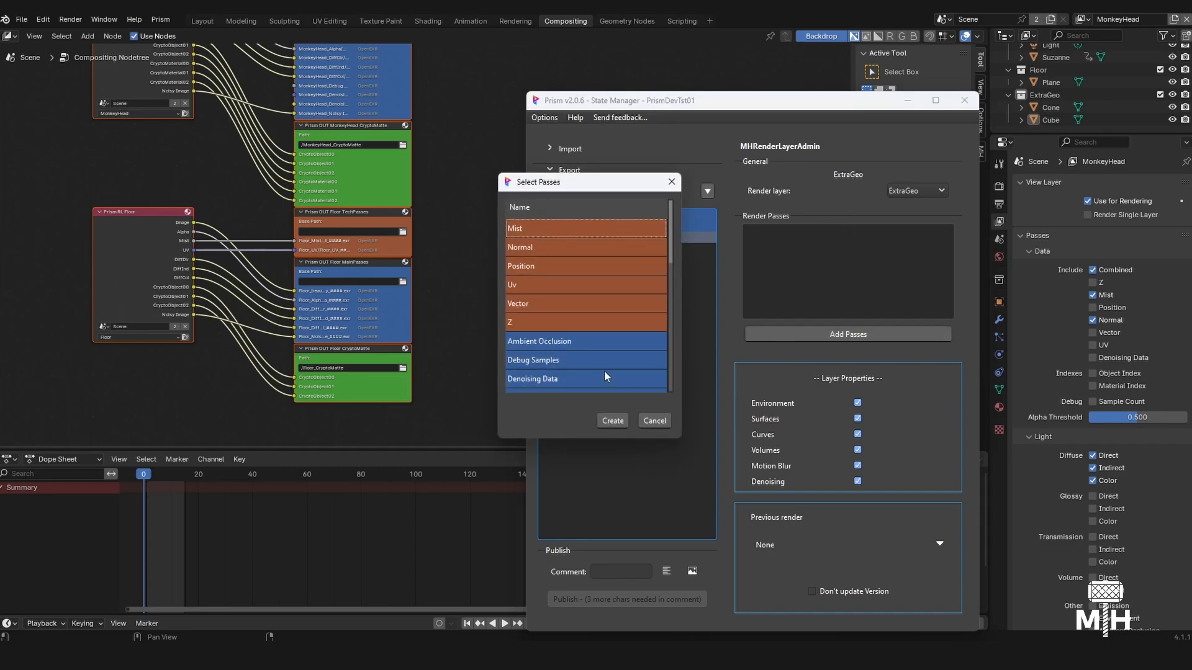
{"action": "left_click", "coordinate": [608, 357]}
{"action": "scroll", "coordinate": [594, 354], "scroll_direction": "up", "scroll_amount": 1}
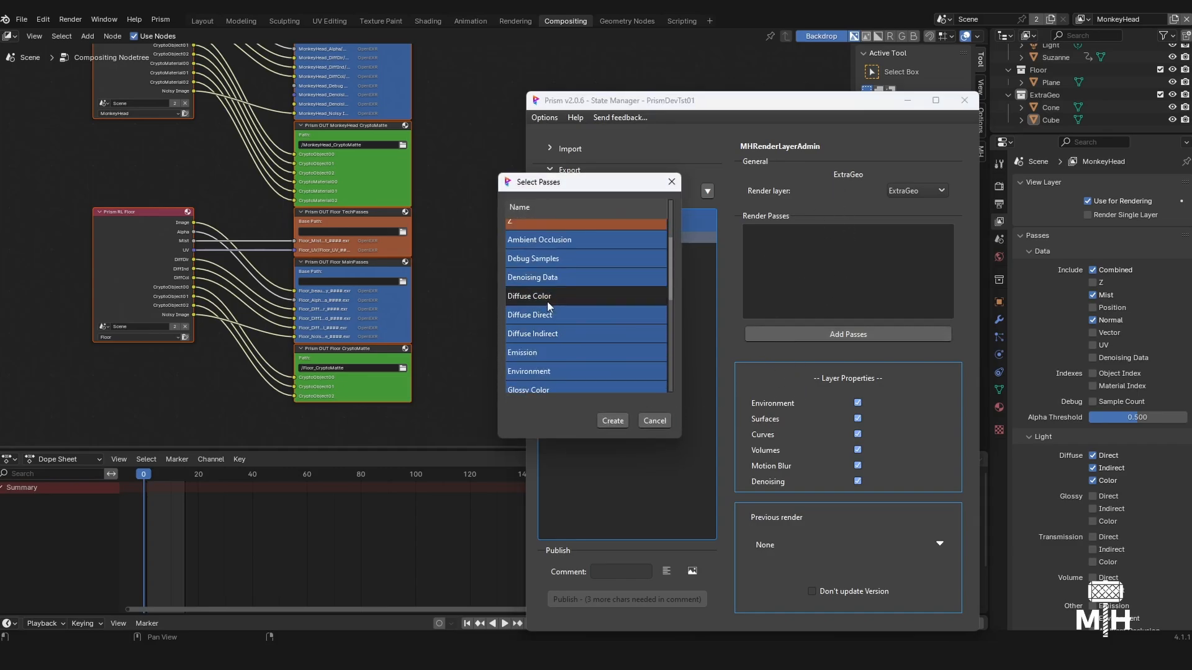
{"action": "left_click", "coordinate": [546, 299]}
{"action": "left_click", "coordinate": [545, 319]}
{"action": "left_click", "coordinate": [550, 335]}
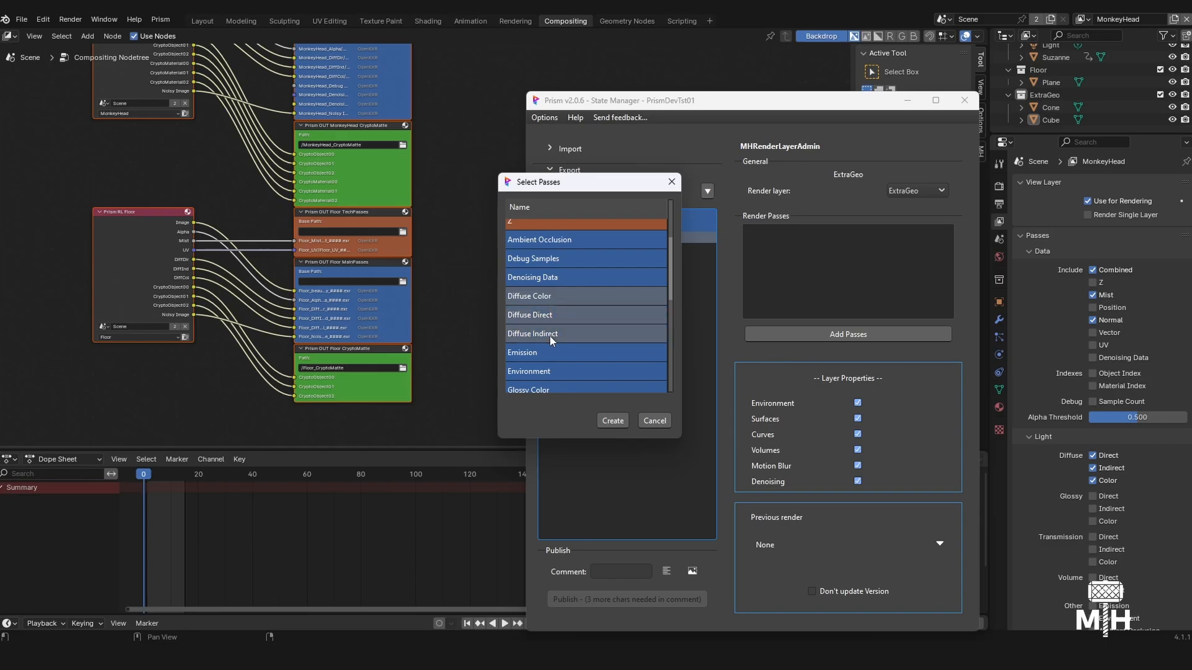
{"action": "left_click", "coordinate": [613, 422]}
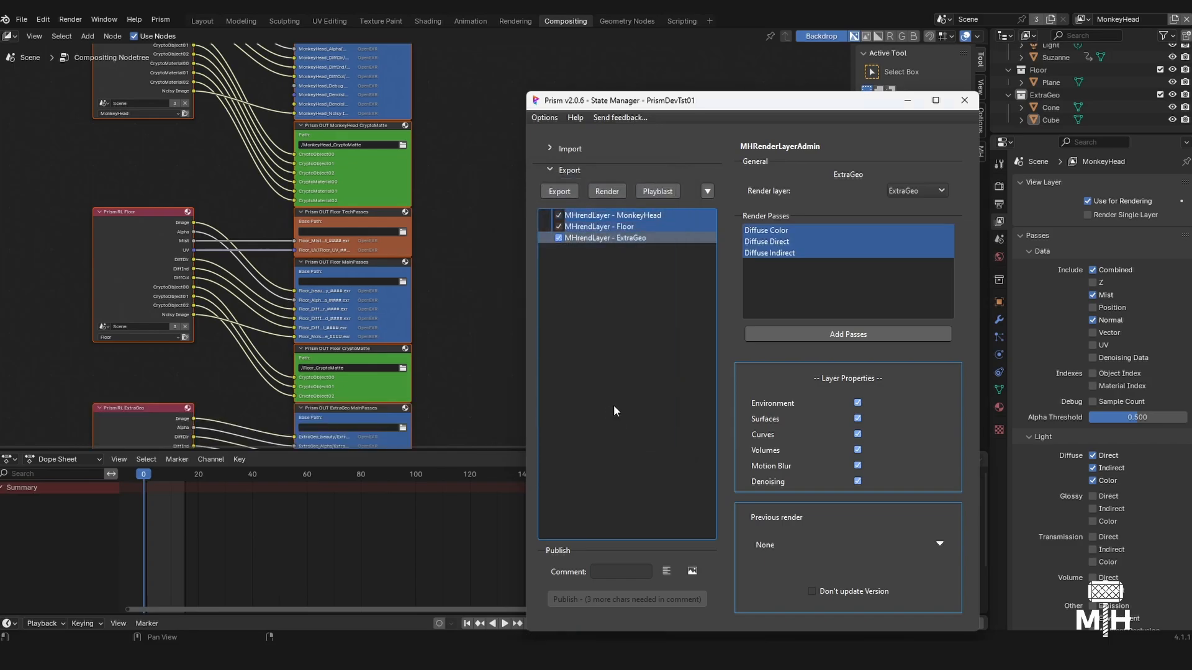
- Add the Cryptomatte Object pass to the ExtraGeo layer's render passes
{"action": "left_click", "coordinate": [834, 337]}
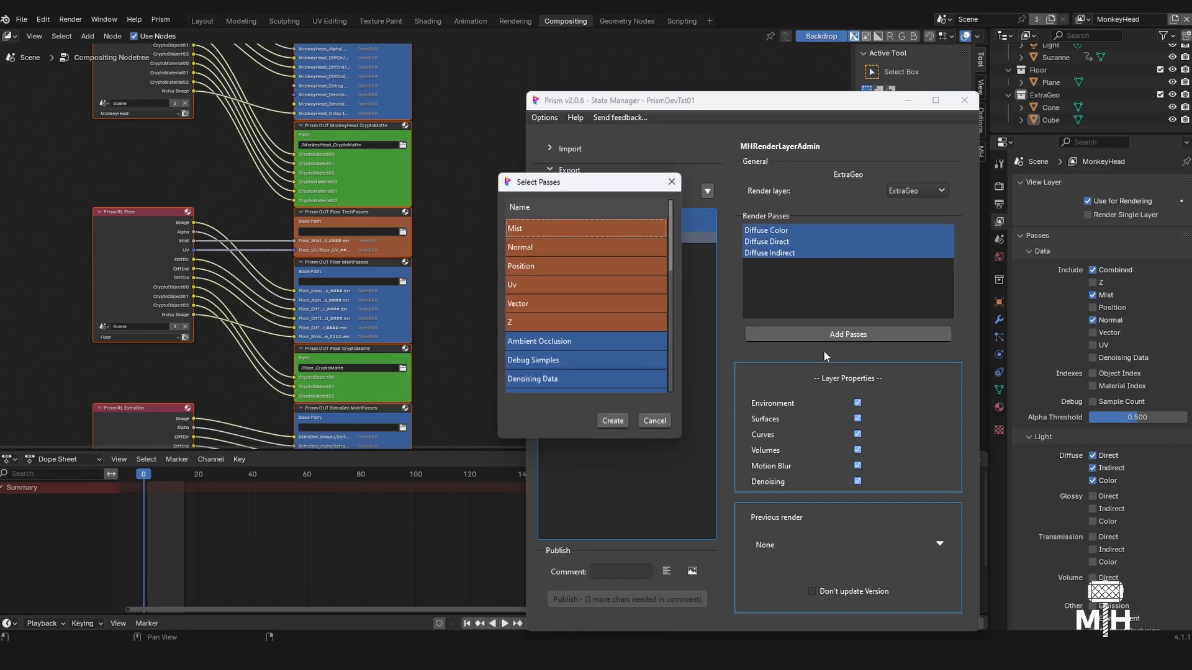
{"action": "scroll", "coordinate": [579, 352], "scroll_direction": "down", "scroll_amount": 5}
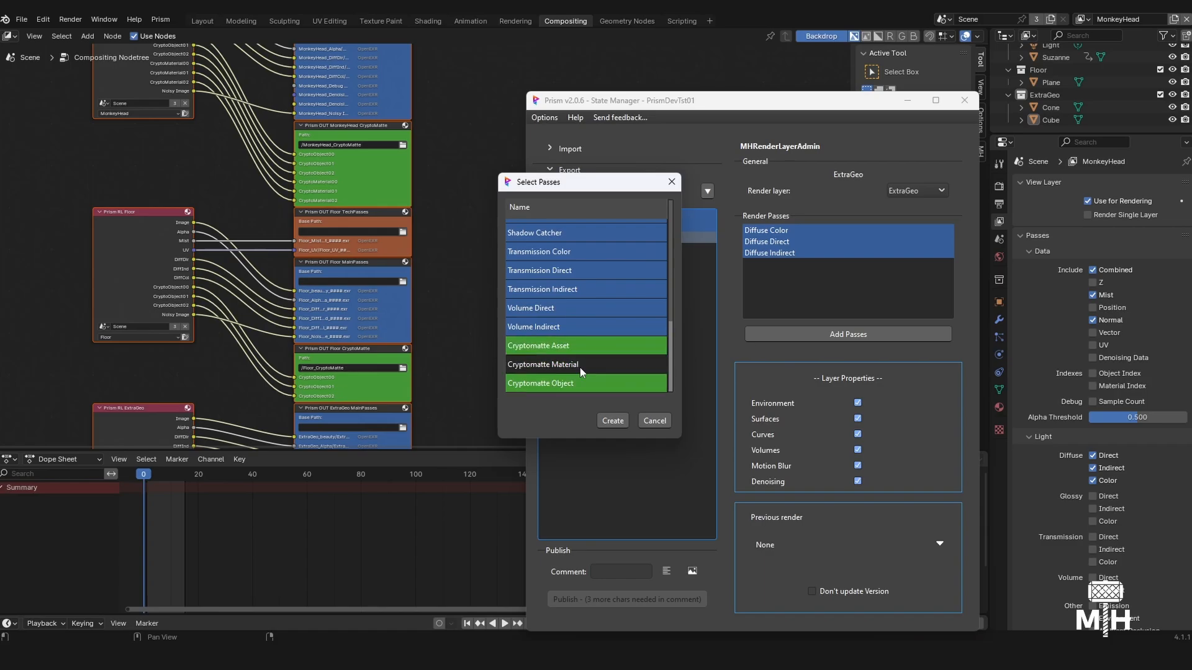
{"action": "left_click", "coordinate": [579, 383]}
{"action": "left_click", "coordinate": [612, 422]}
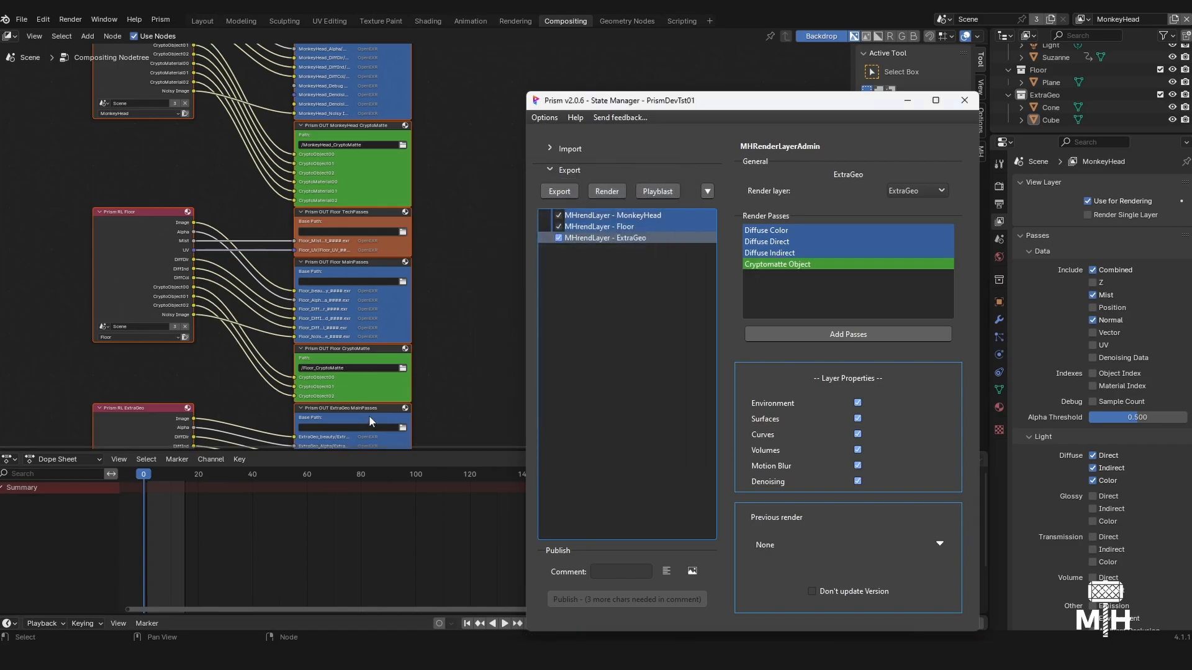
- Look over the node setups of all three render layers and save the Blender file
{"action": "middle_click_drag", "start_coordinate": [420, 274], "coordinate": [384, 329]}
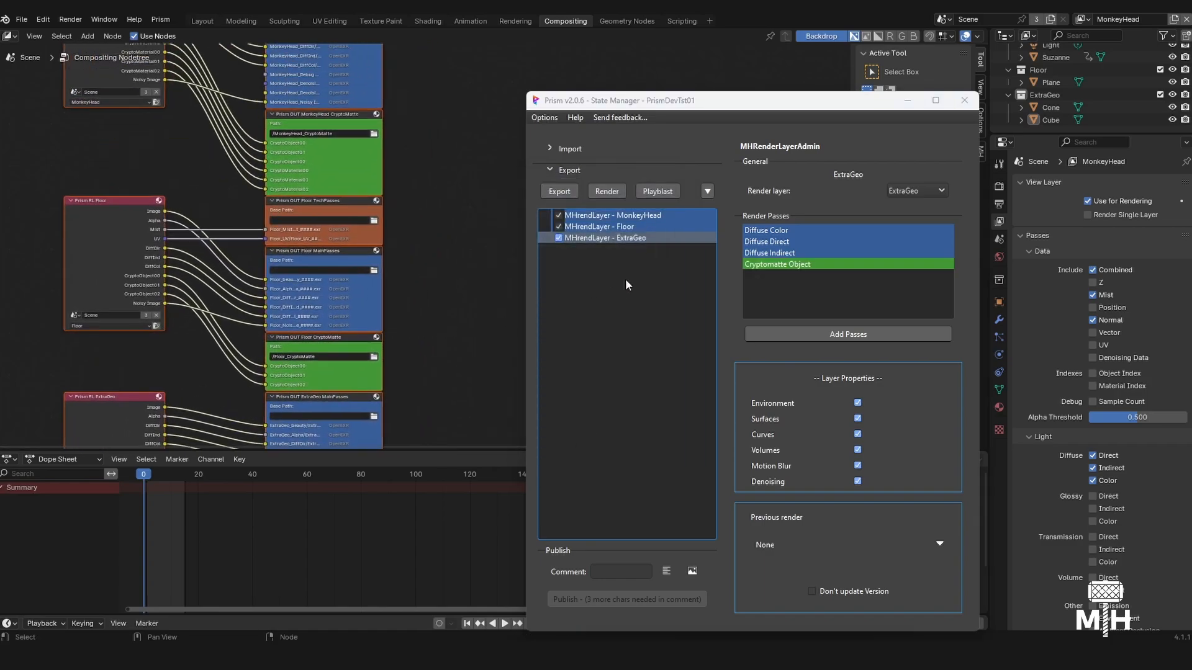
{"action": "scroll", "coordinate": [388, 264], "scroll_direction": "down", "scroll_amount": 8}
{"action": "middle_click_drag", "start_coordinate": [390, 167], "coordinate": [462, 229]}
{"action": "key", "text": "ctrl+s"}
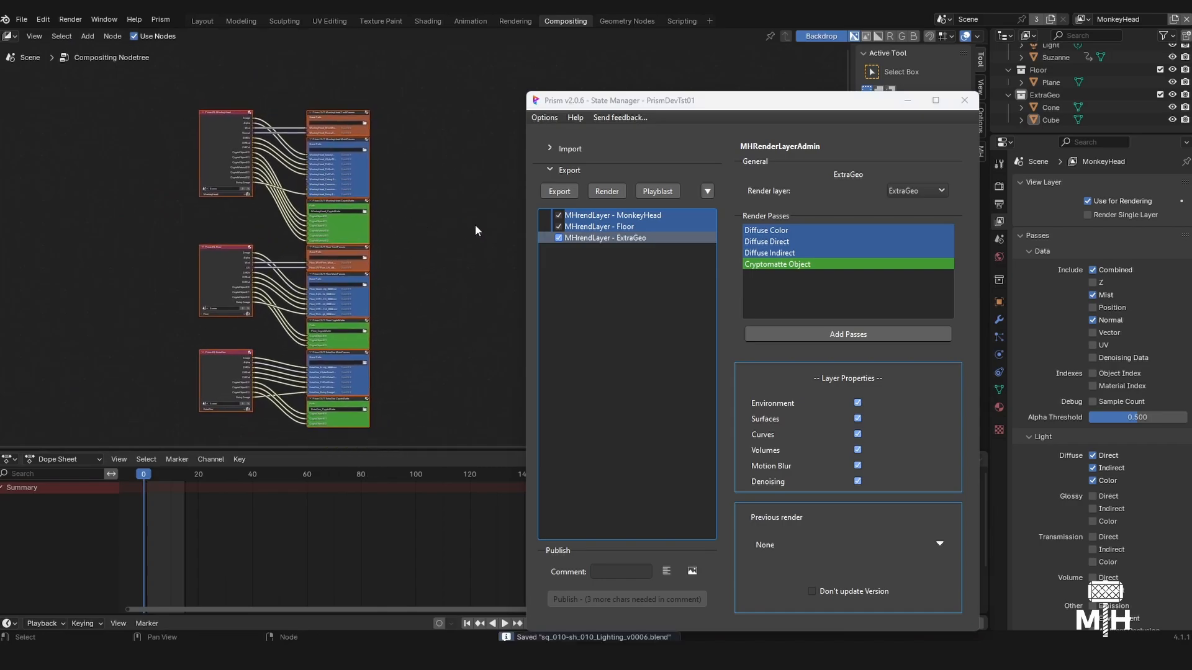
- Switch to the ExtraGeo view layer, set the Head and Floor collections to Indirect Only, and collapse both collections
{"action": "left_click", "coordinate": [1083, 20]}
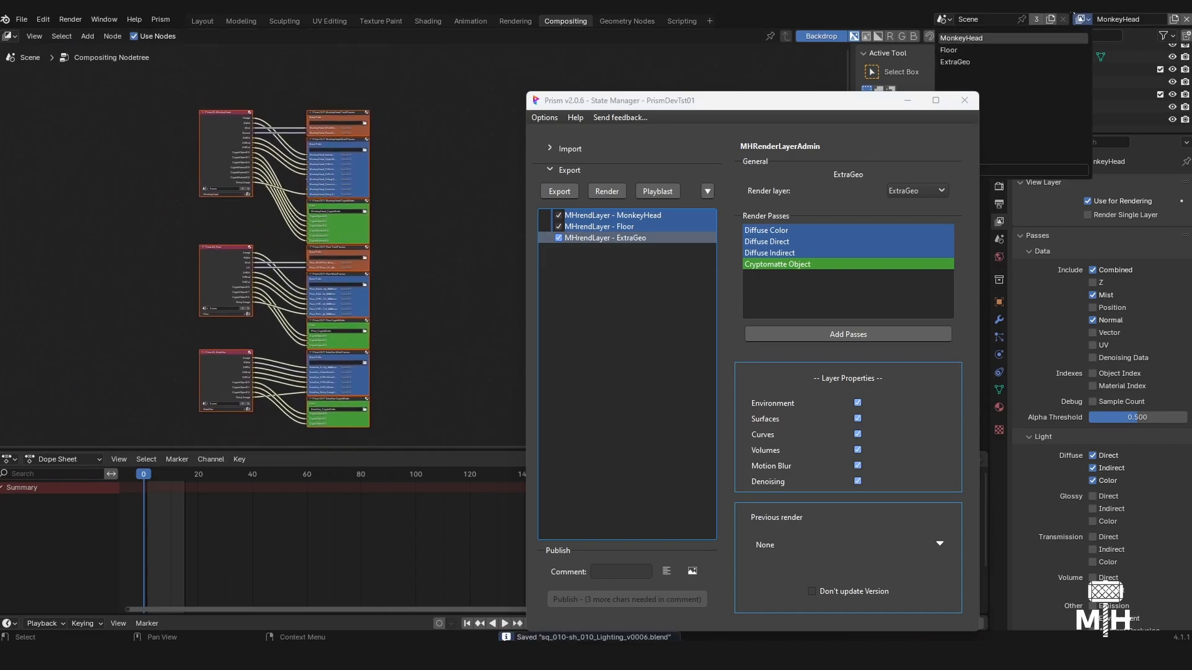
{"action": "left_click", "coordinate": [998, 61]}
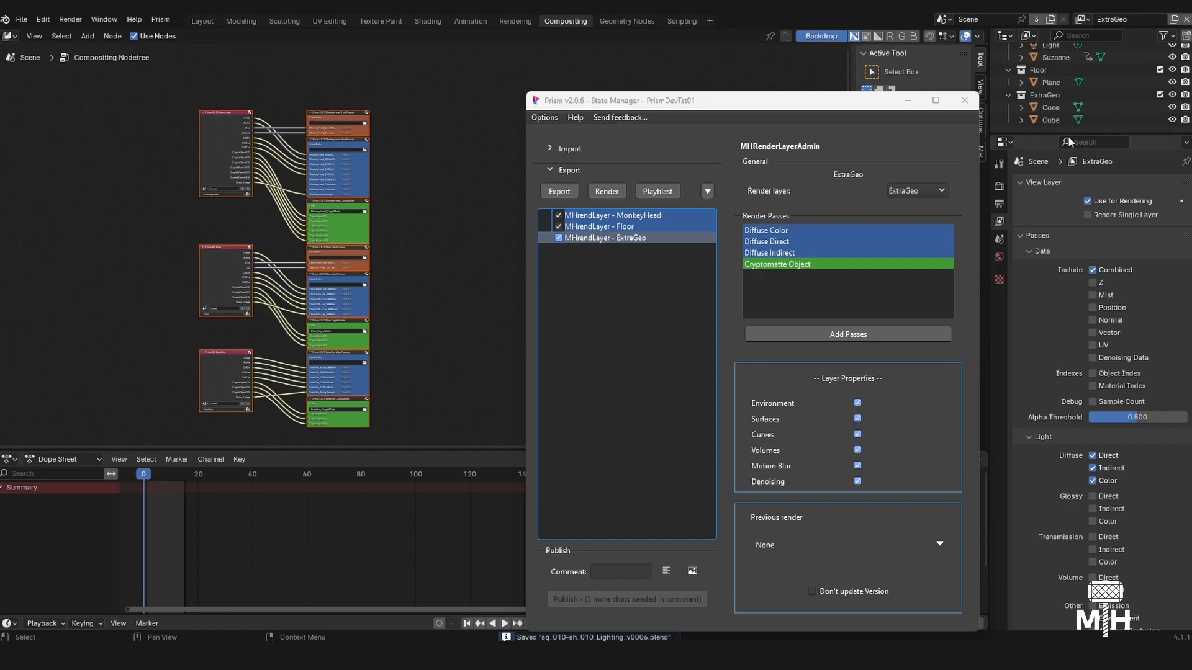
{"action": "left_click_drag", "start_coordinate": [1069, 134], "coordinate": [1070, 222]}
{"action": "left_click", "coordinate": [1163, 36]}
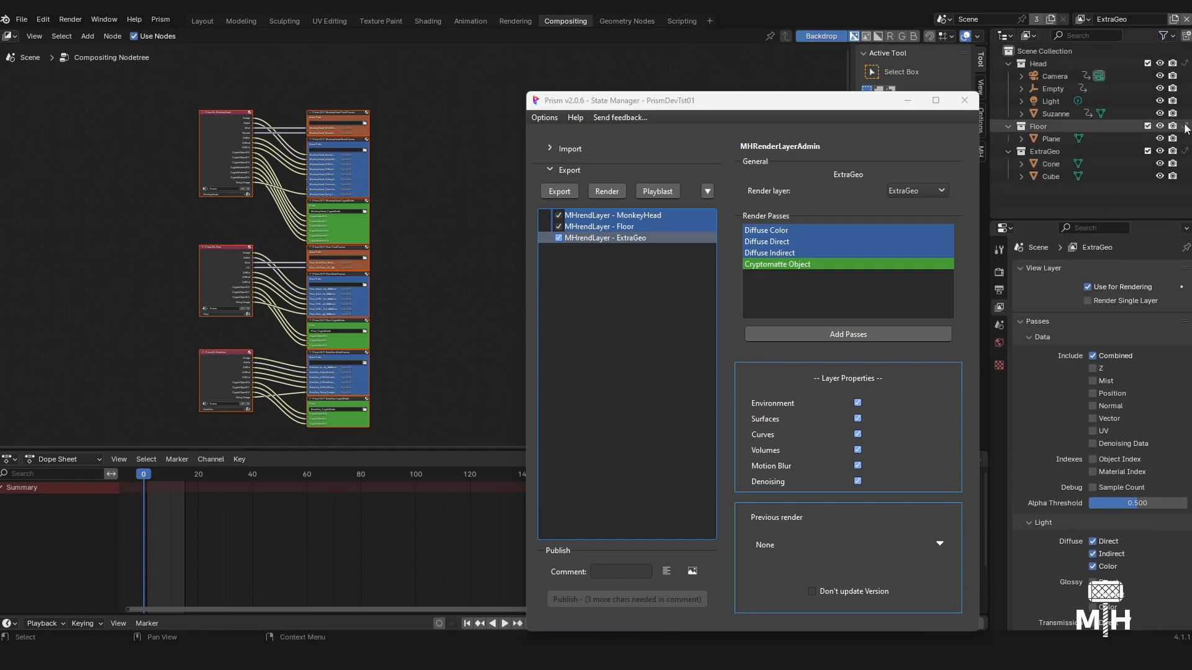
{"action": "left_click", "coordinate": [1185, 64]}
{"action": "left_click", "coordinate": [1184, 126]}
{"action": "left_click", "coordinate": [1008, 64]}
{"action": "left_click", "coordinate": [1008, 76]}
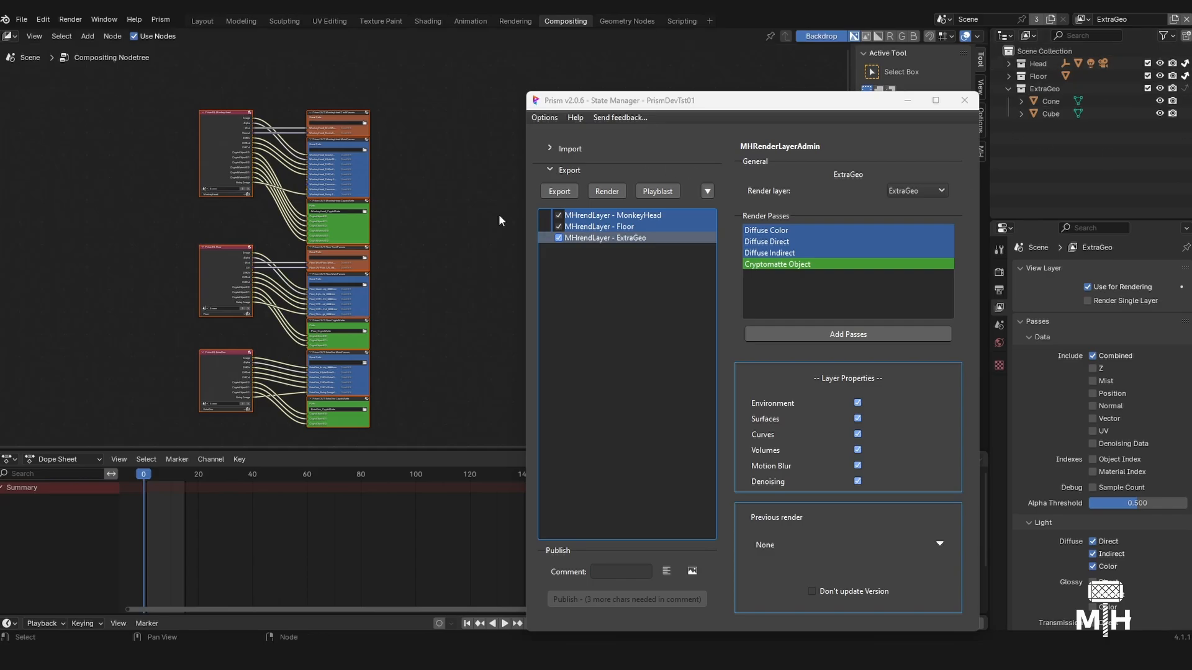
- Add an MHRender state to the export list and review its settings, including the Submit Render Job option
{"action": "left_click", "coordinate": [707, 191]}
{"action": "left_click", "coordinate": [753, 254]}
{"action": "left_click", "coordinate": [636, 281]}
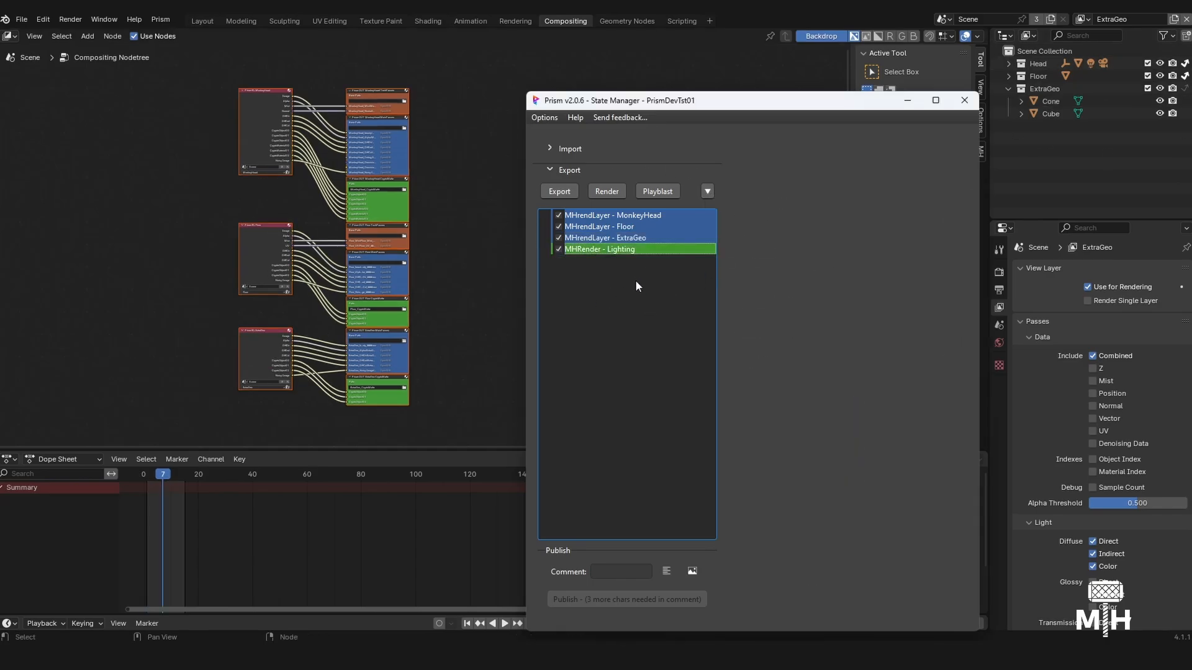
{"action": "left_click", "coordinate": [604, 250]}
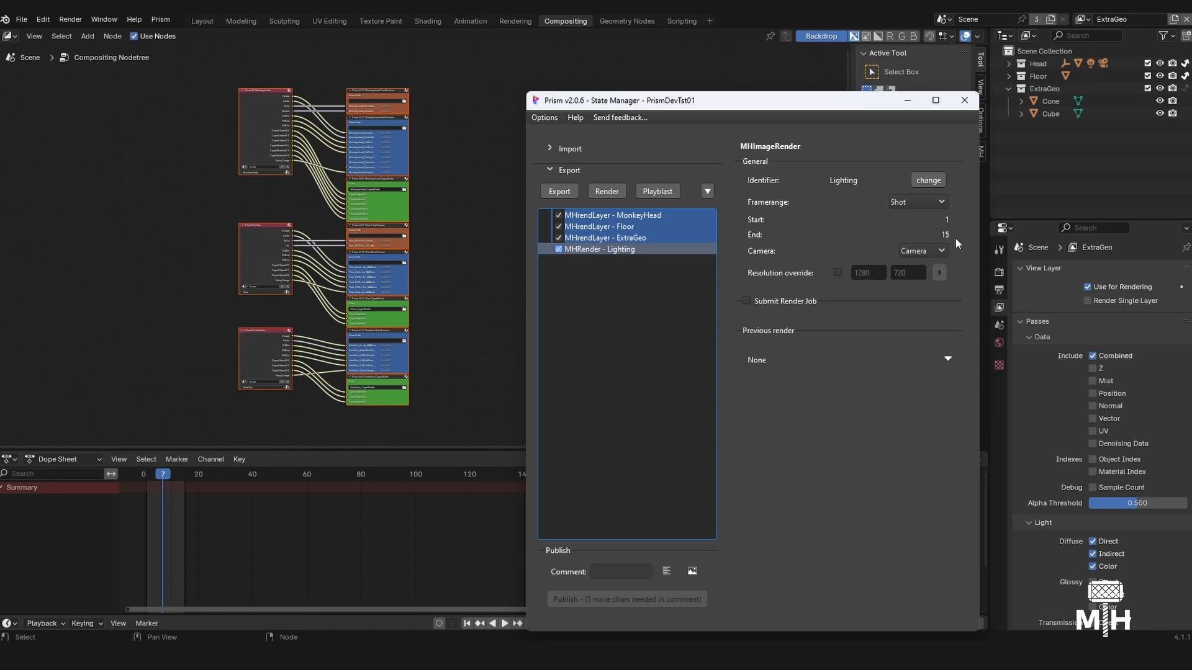
{"action": "left_click", "coordinate": [746, 301]}
{"action": "left_click", "coordinate": [746, 300]}
- Execute the MHRender - Lighting state to render all three layers
{"action": "left_click", "coordinate": [681, 256]}
{"action": "left_click", "coordinate": [662, 250]}
{"action": "right_click", "coordinate": [661, 250]}
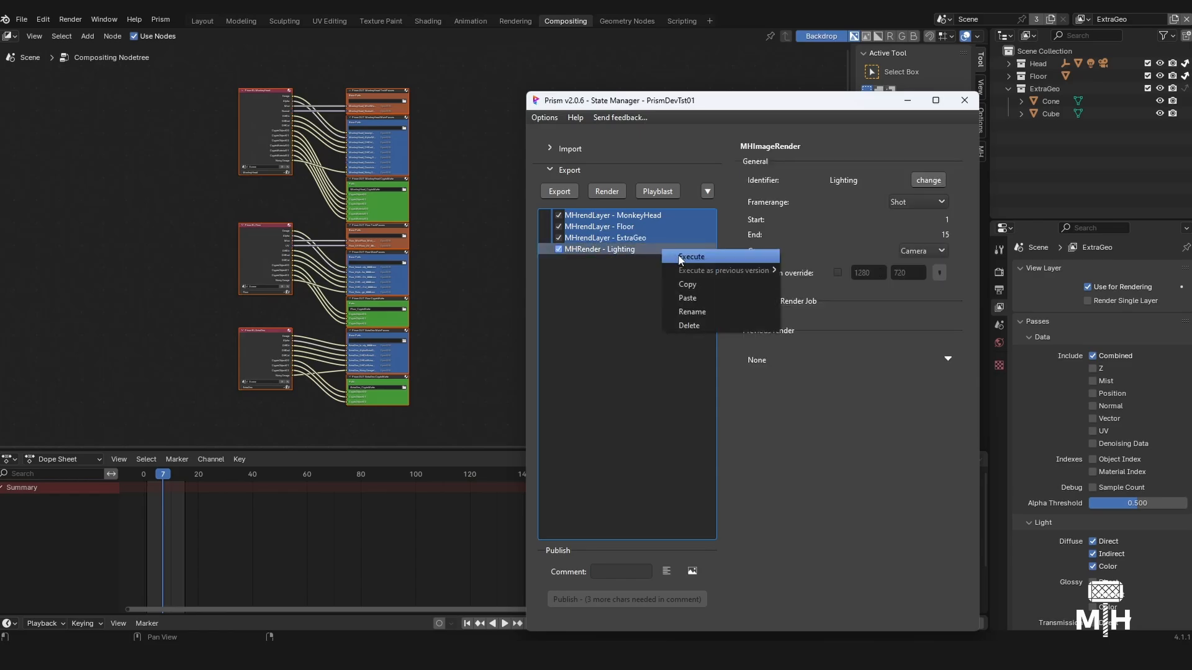
{"action": "left_click", "coordinate": [678, 257]}
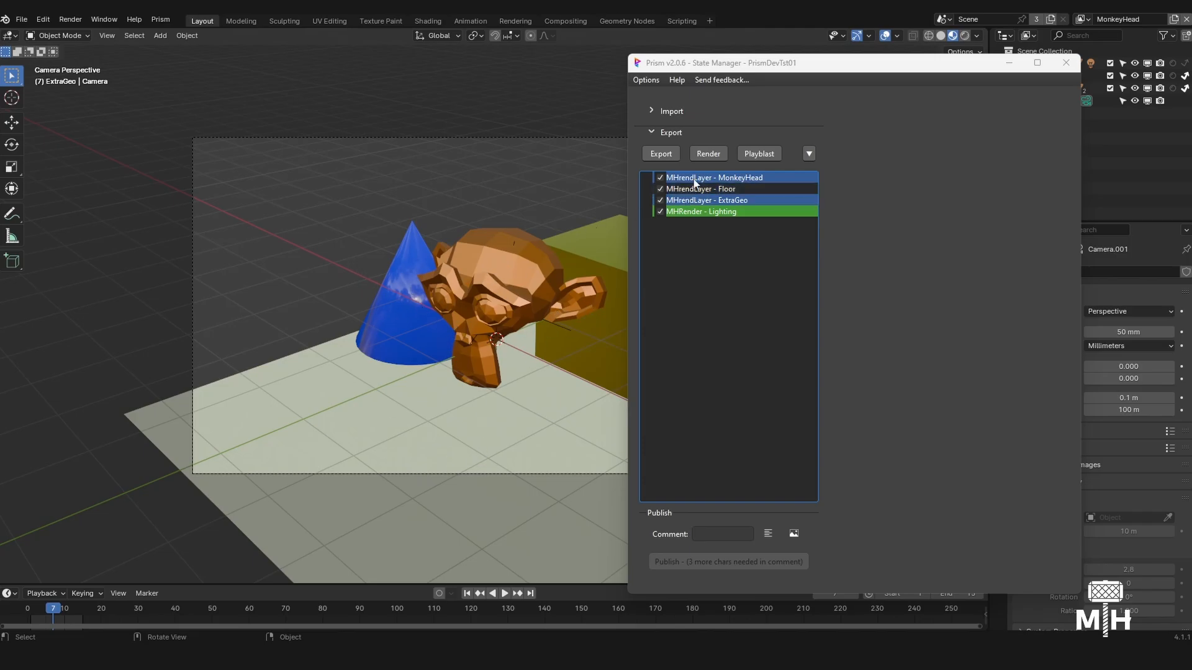
- Check the options for executing the MHRender - Lighting state again, including executing it as the last version
{"action": "right_click", "coordinate": [739, 214]}
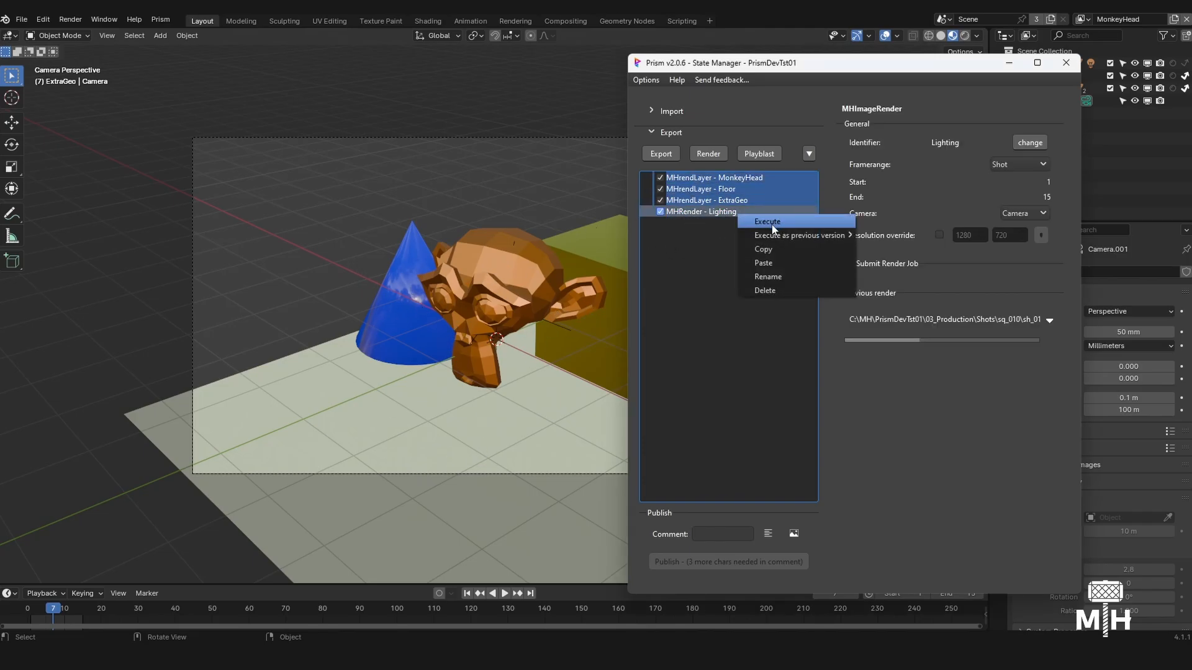
{"action": "left_click", "coordinate": [767, 222]}
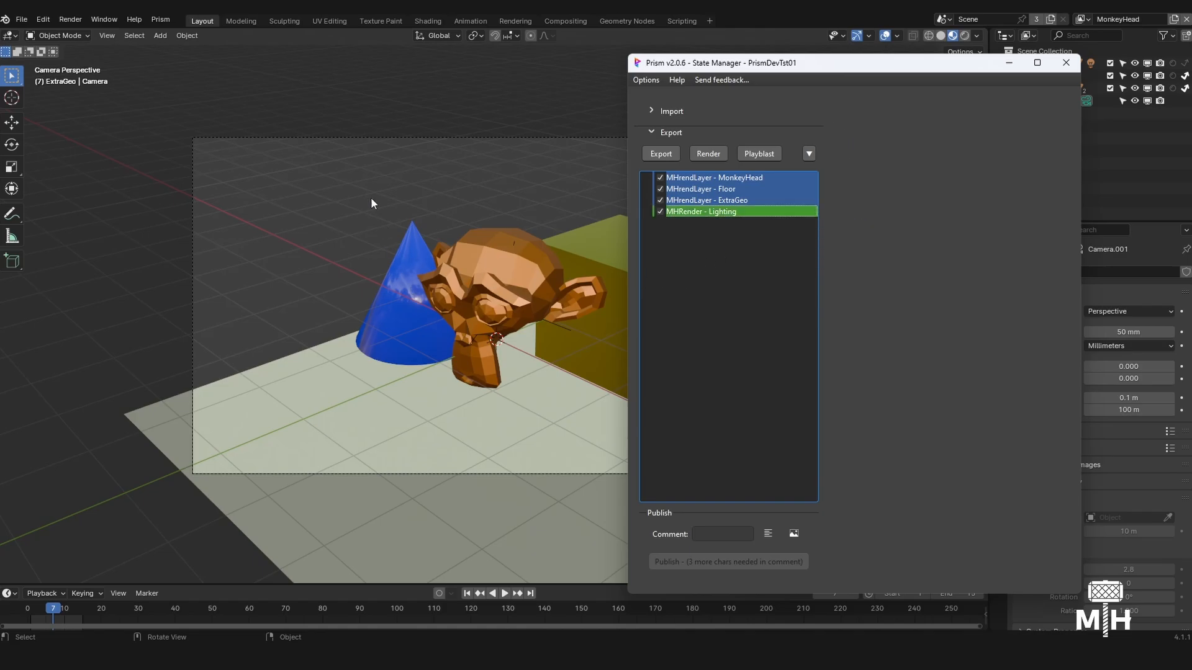
{"action": "right_click", "coordinate": [692, 211]}
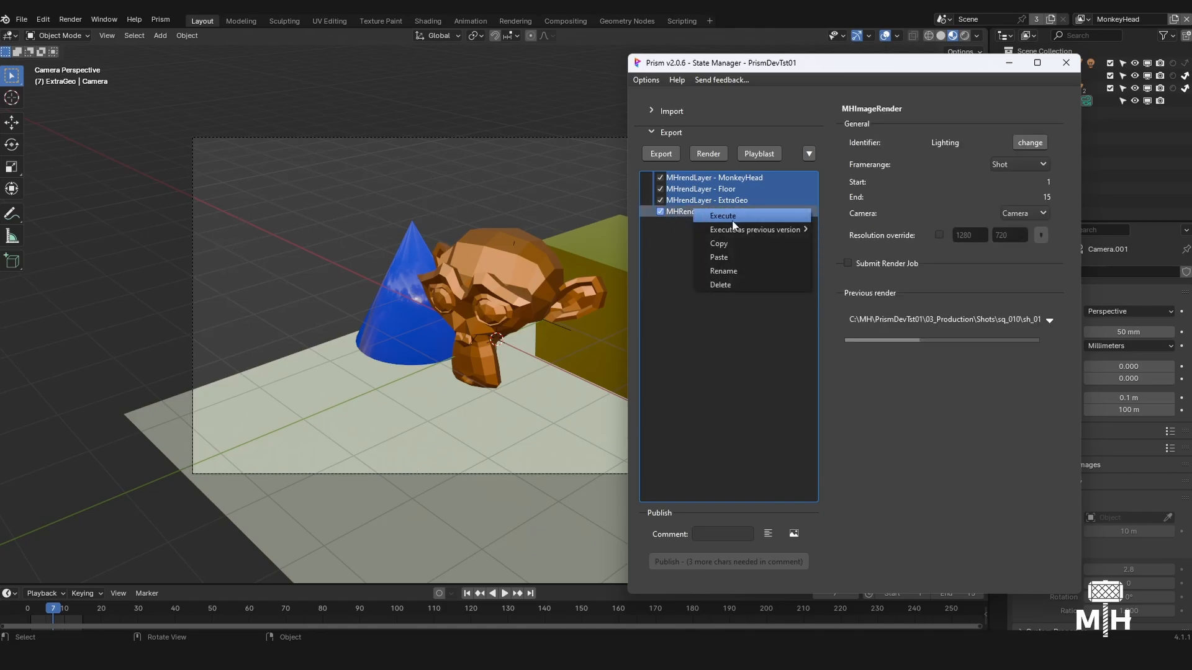
{"action": "mouse_move", "coordinate": [750, 230]}
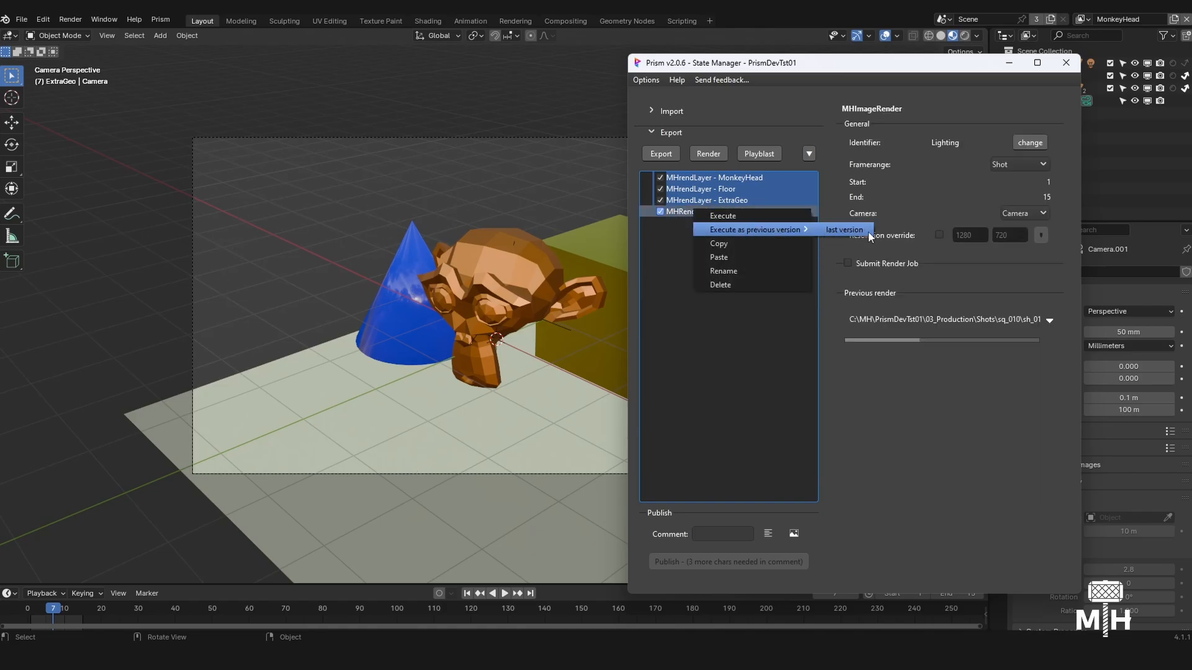
{"action": "left_click", "coordinate": [894, 491]}
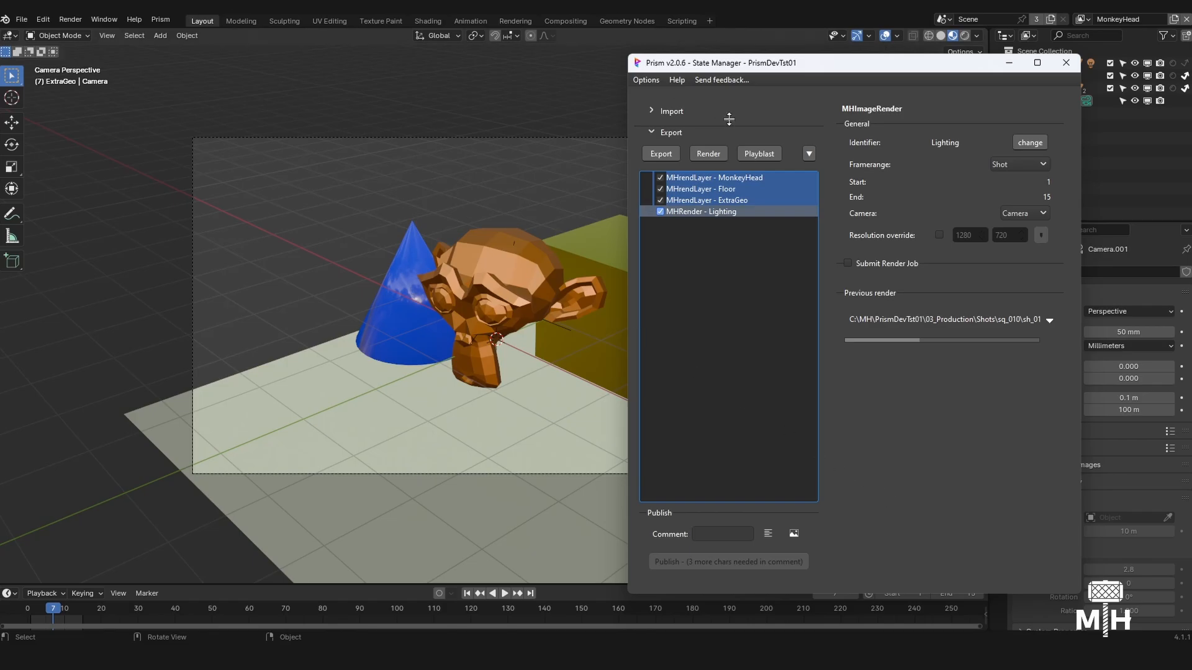
- Inspect the output paths of the render layers' file output nodes in the Compositing workspace
{"action": "left_click", "coordinate": [565, 20]}
{"action": "scroll", "coordinate": [449, 265], "scroll_direction": "down", "scroll_amount": 3}
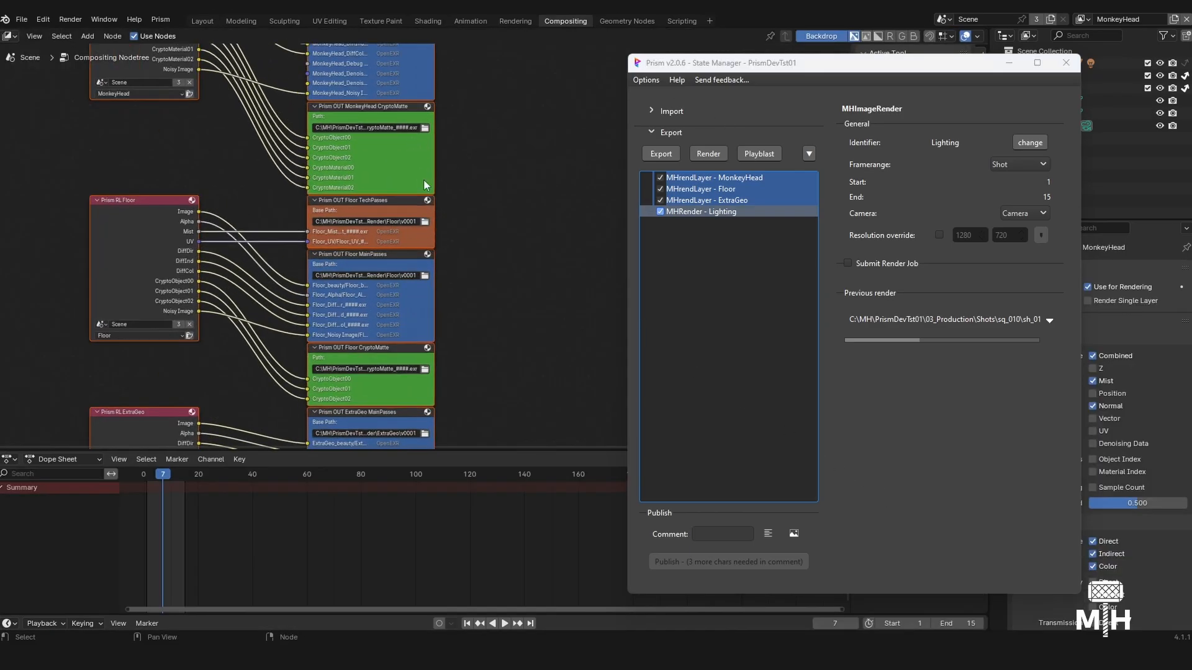
{"action": "middle_click_drag", "start_coordinate": [475, 348], "coordinate": [500, 138]}
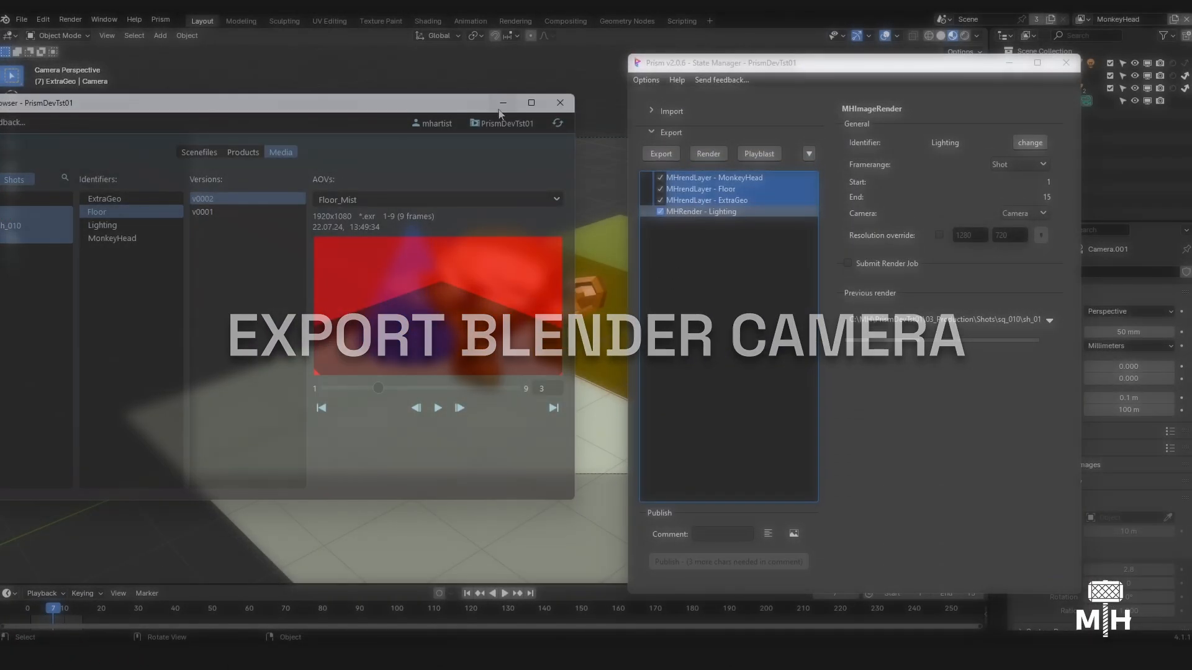
- Close the Project Browser, select the scene objects in the viewport and add an Export state containing them
{"action": "left_click", "coordinate": [559, 103]}
{"action": "left_click_drag", "start_coordinate": [747, 67], "coordinate": [875, 47]}
{"action": "left_click_drag", "start_coordinate": [298, 200], "coordinate": [764, 433]}
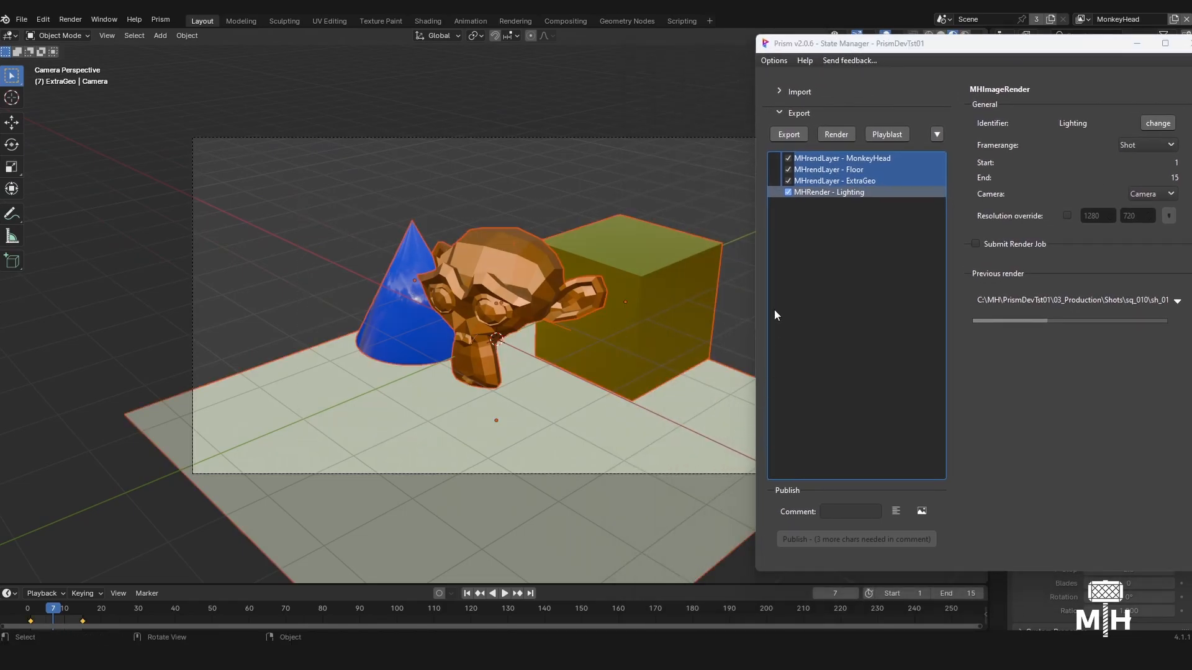
{"action": "left_click", "coordinate": [792, 137]}
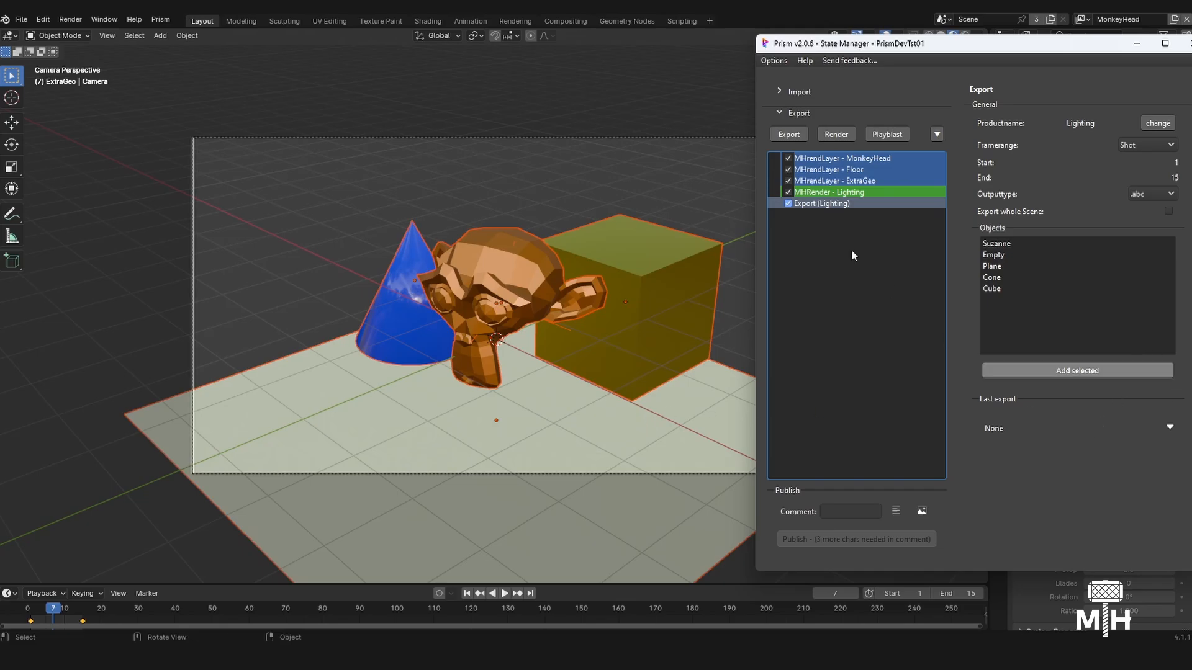
- Execute the Export (Lighting) state to export the selected objects as .abc
{"action": "right_click", "coordinate": [825, 208]}
{"action": "left_click", "coordinate": [835, 219]}
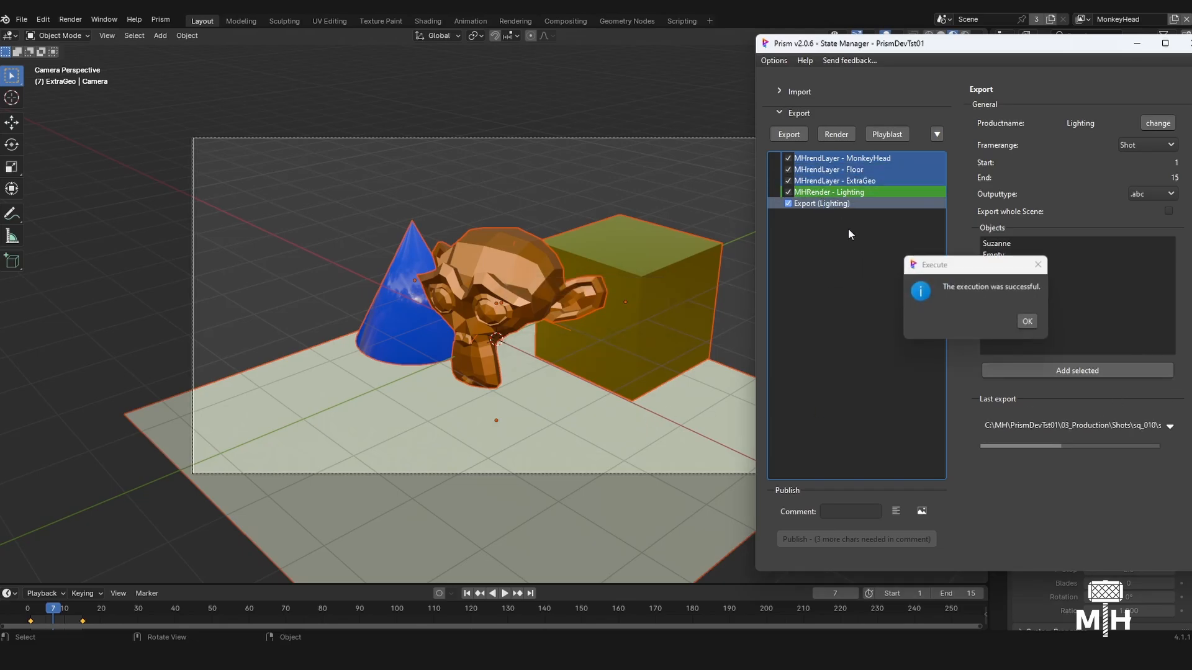
{"action": "left_click", "coordinate": [1026, 321]}
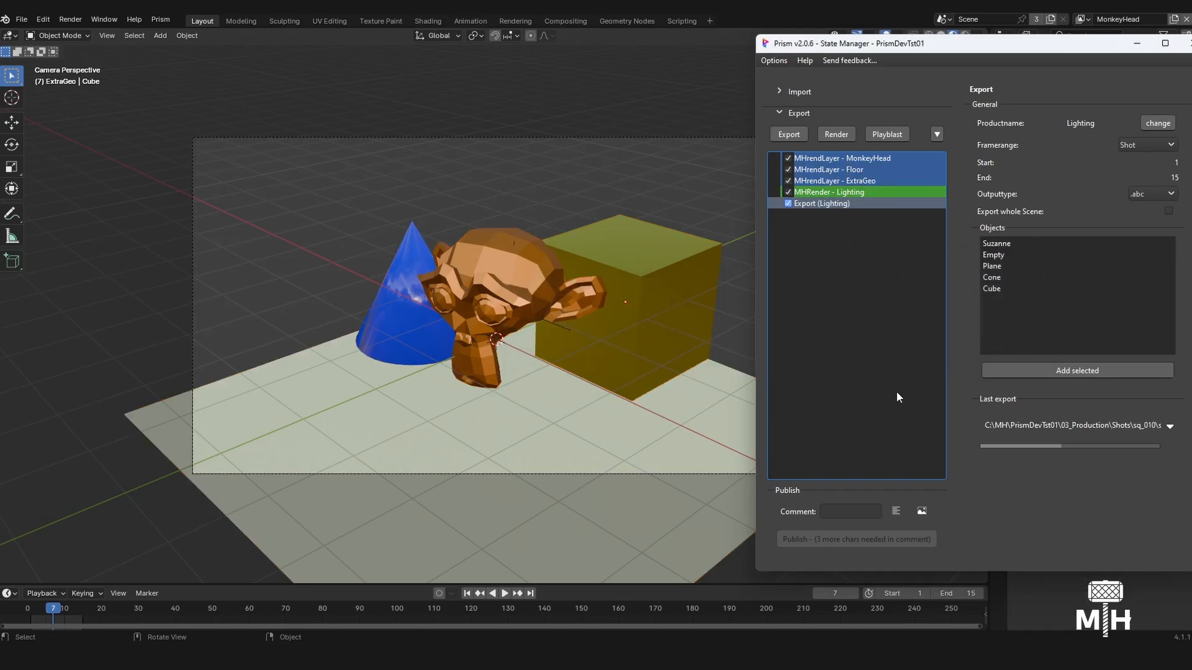
- Add a second Export state and set its output type to ShotCam
{"action": "left_click", "coordinate": [789, 134]}
{"action": "left_click", "coordinate": [1148, 194]}
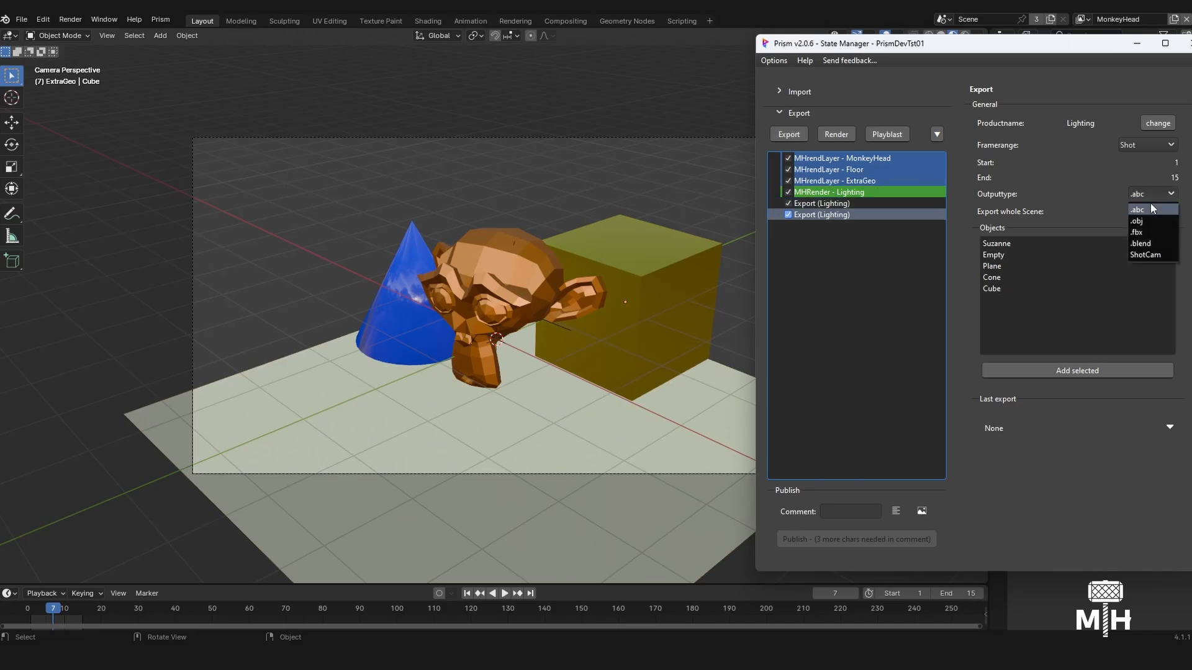
{"action": "left_click", "coordinate": [1145, 256]}
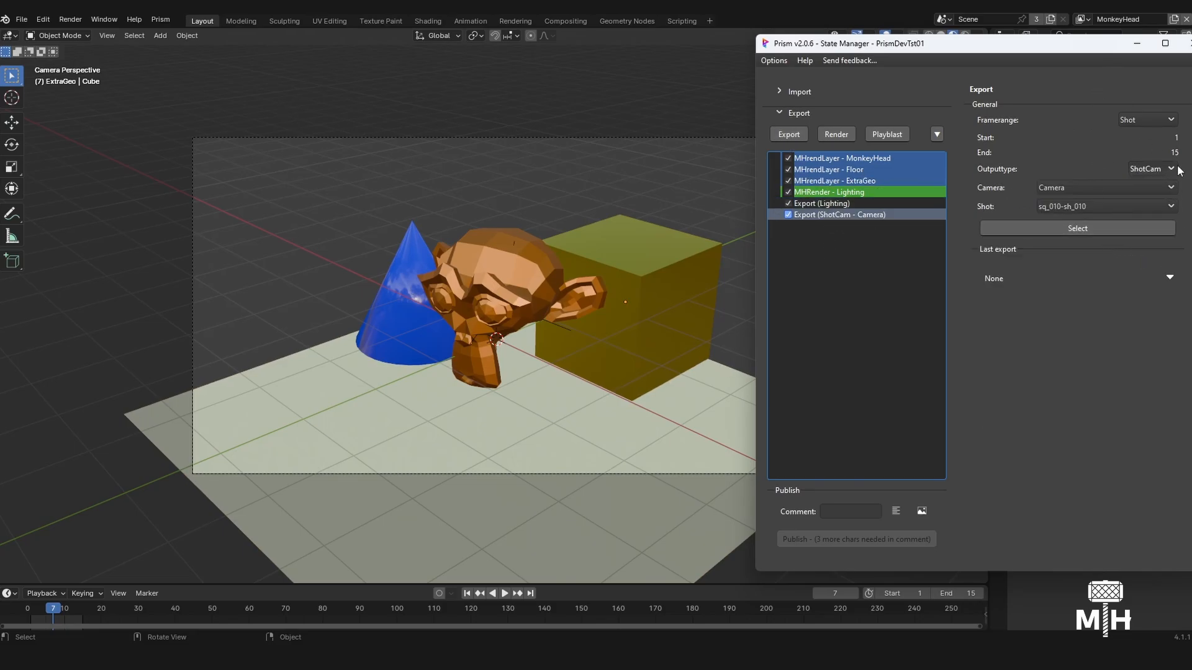
- Execute the ShotCam export state for the camera and close the State Manager
{"action": "right_click", "coordinate": [918, 218]}
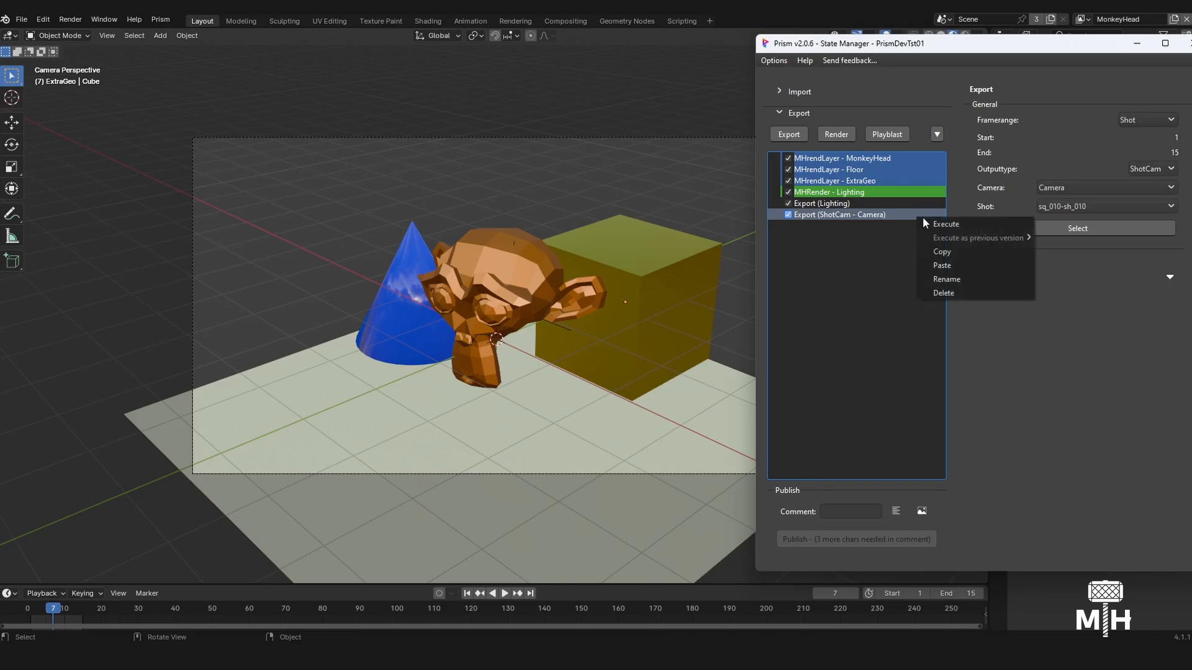
{"action": "left_click", "coordinate": [931, 223]}
{"action": "left_click", "coordinate": [1026, 322]}
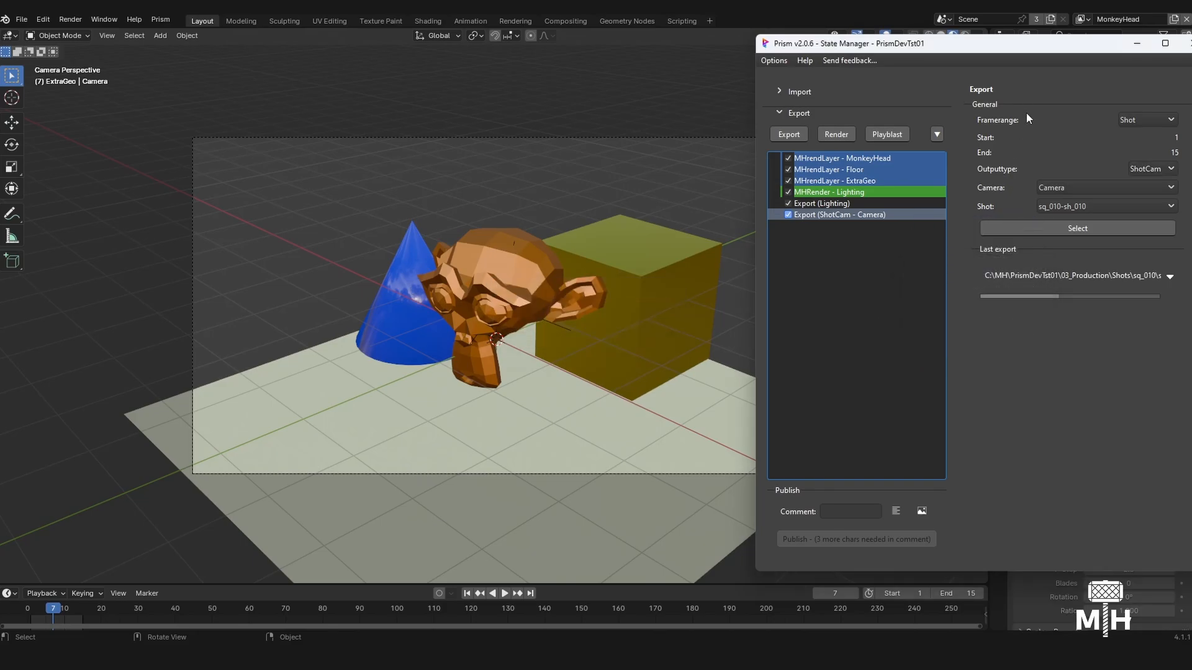
{"action": "left_click_drag", "start_coordinate": [1028, 54], "coordinate": [757, 61]}
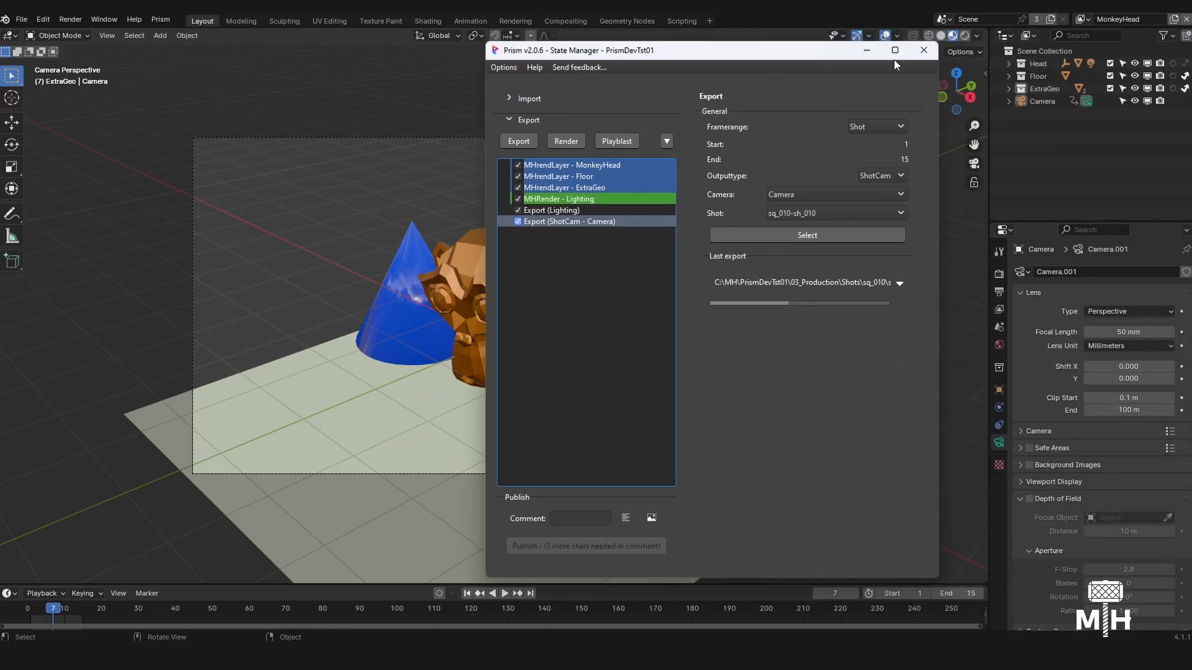
{"action": "left_click", "coordinate": [925, 54]}
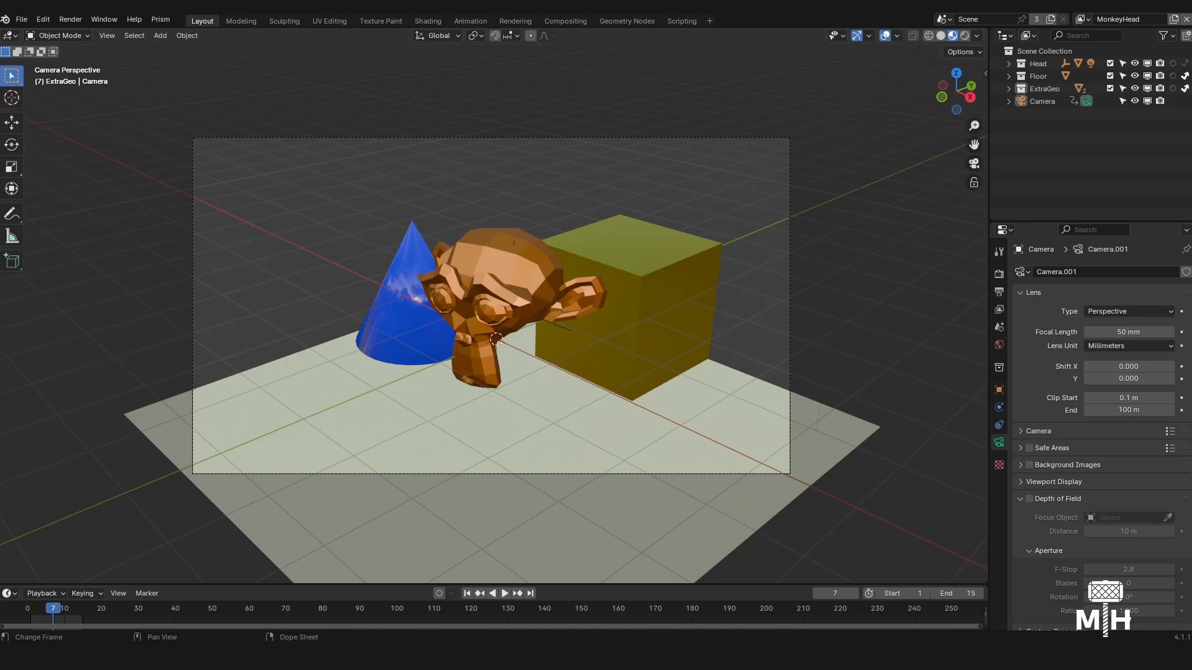
- Open the Prism Project Browser and open the ShotCam product of shot sh_010 in Explorer
{"action": "left_click", "coordinate": [1061, 656]}
{"action": "left_click", "coordinate": [1054, 573]}
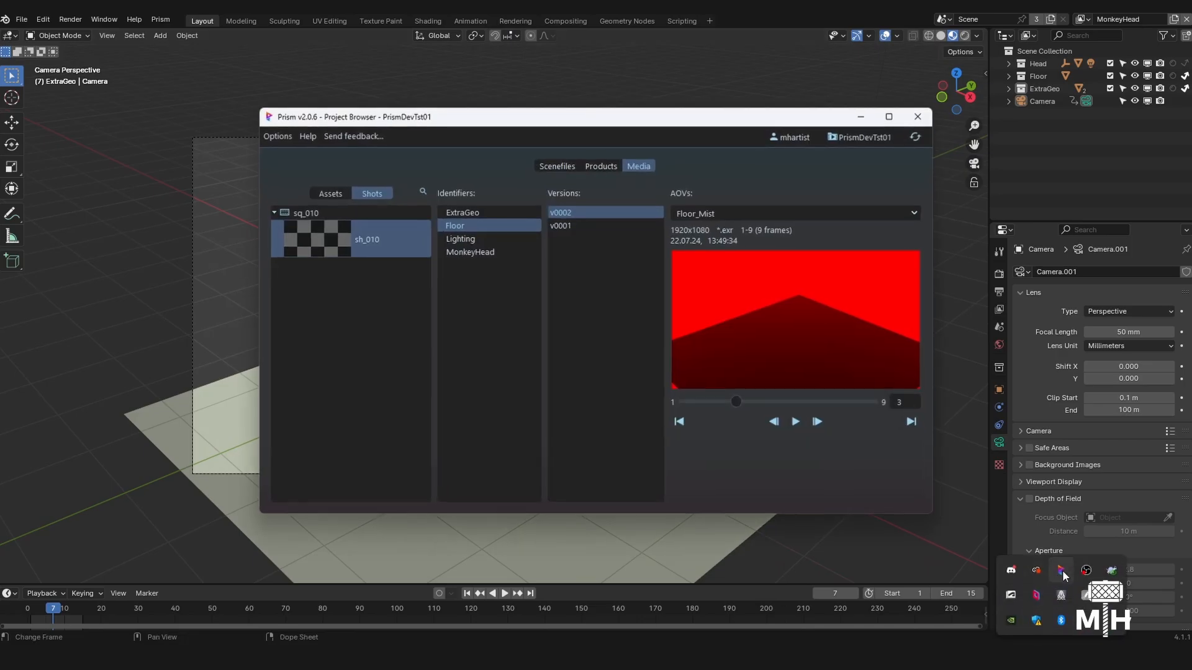
{"action": "left_click", "coordinate": [614, 164]}
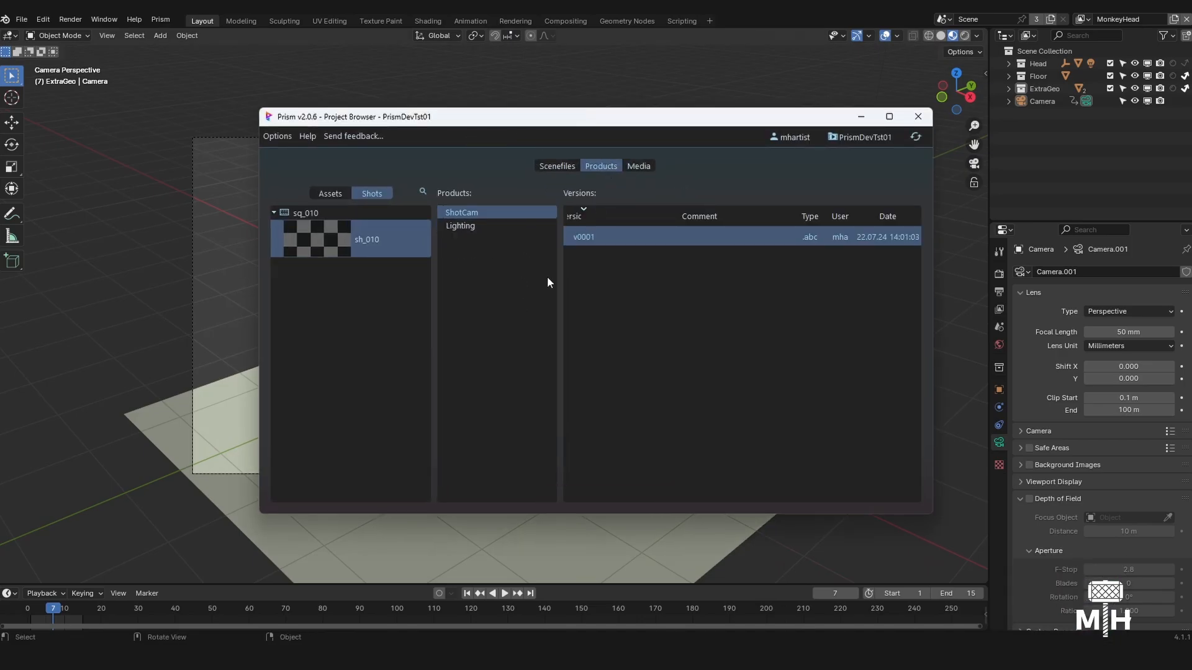
{"action": "right_click", "coordinate": [483, 214]}
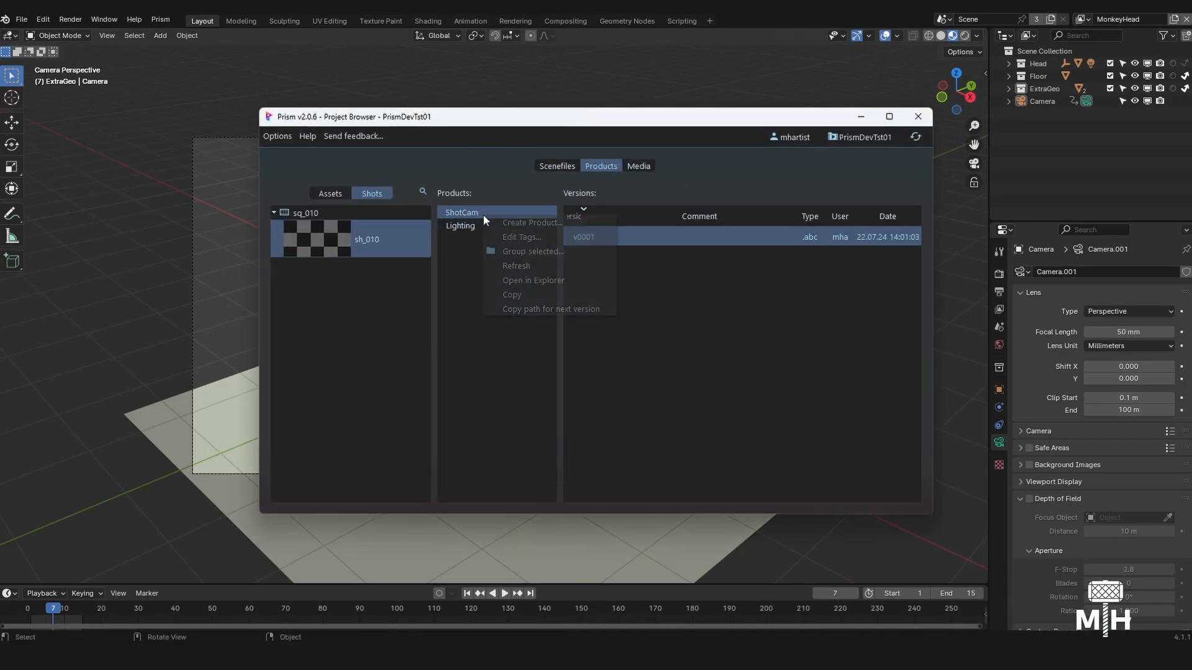
{"action": "left_click", "coordinate": [549, 280]}
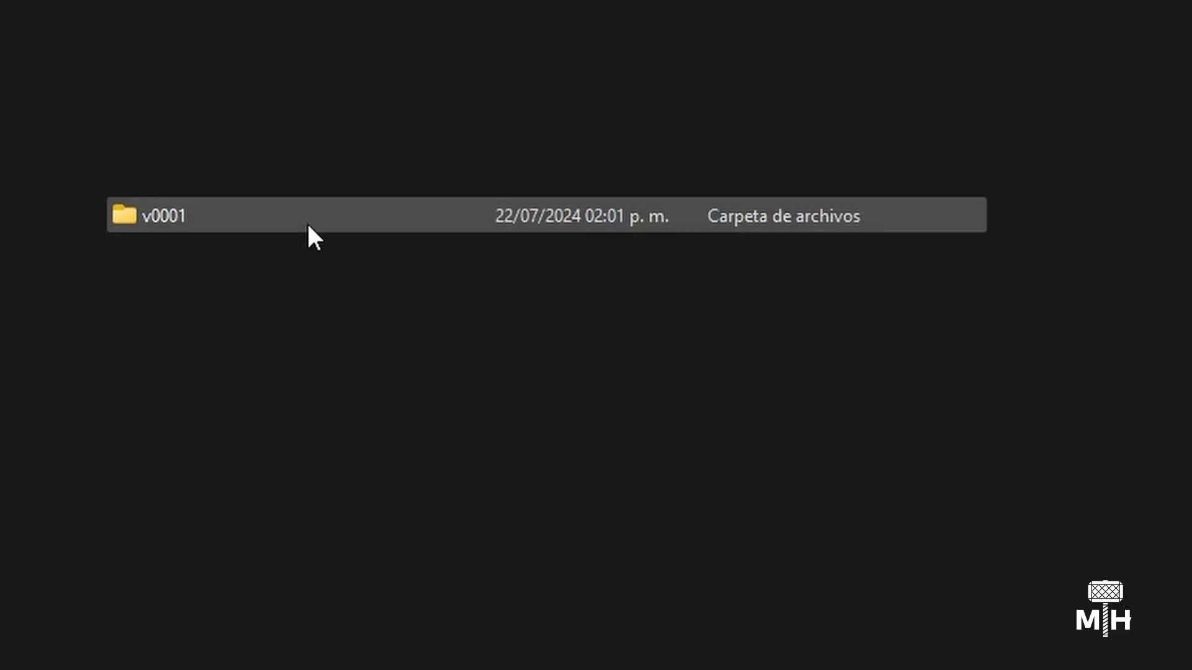
- Open the v0001 folder and select the exported ShotCam .bcam file
{"action": "double_click", "coordinate": [304, 221]}
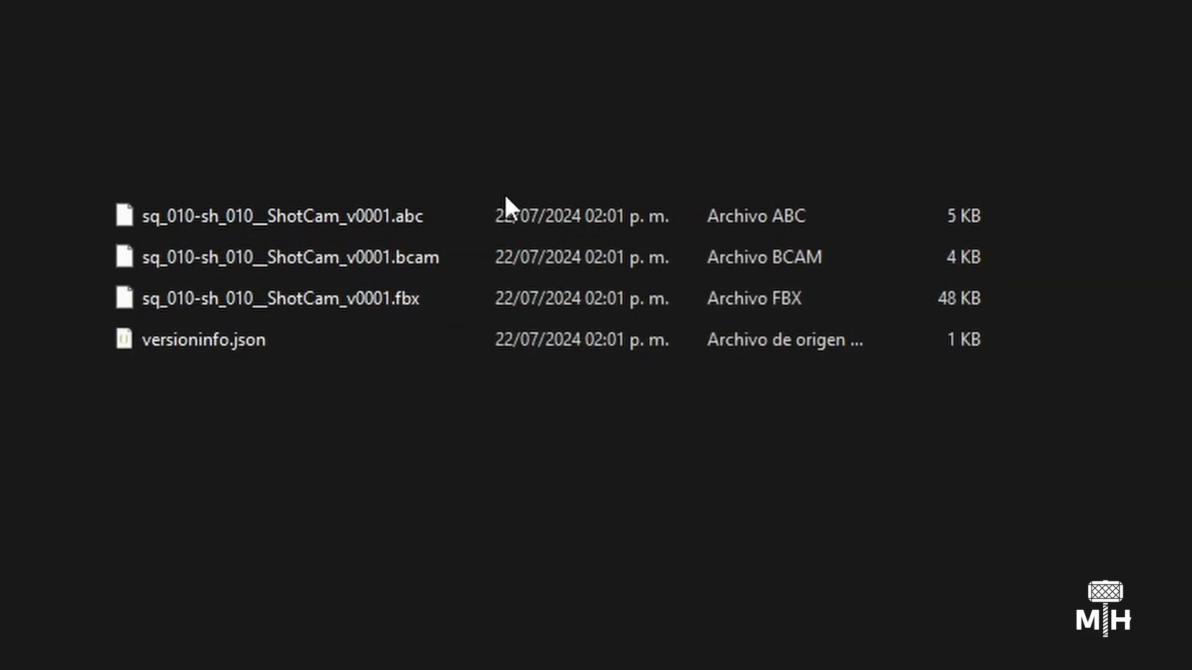
{"action": "left_click", "coordinate": [460, 257]}
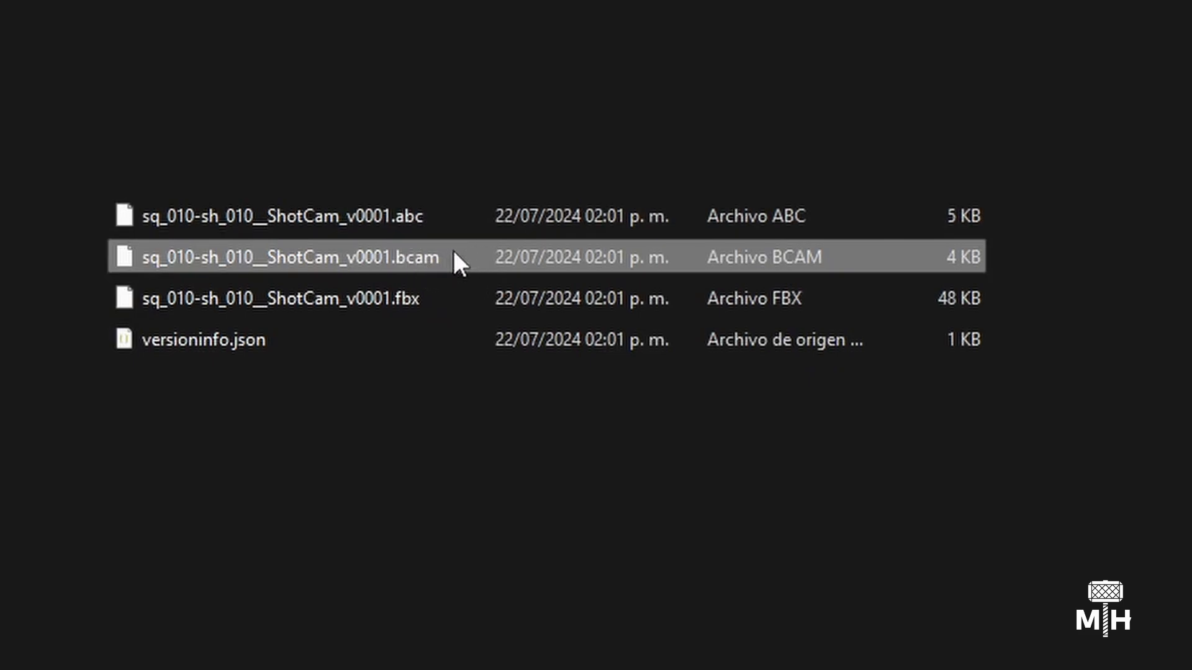
{"action": "mouse_move", "coordinate": [447, 259]}
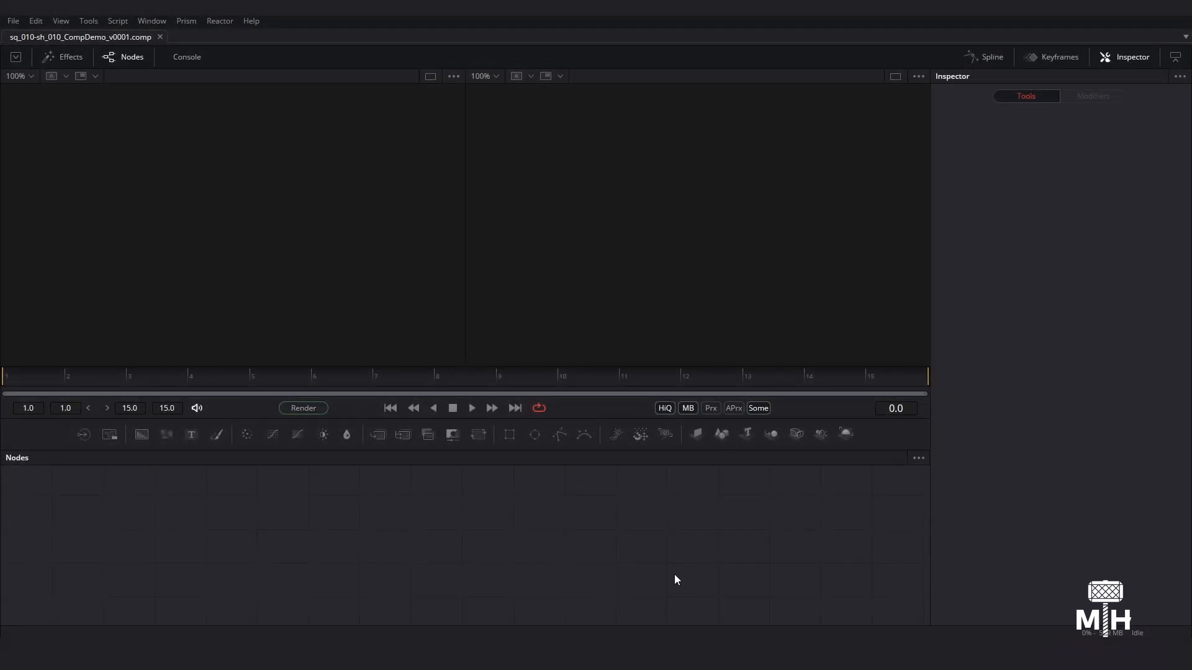
- Switch to Fusion and check the Prism Project Browser's options for creating a new version under the CompDemo task
{"action": "left_click", "coordinate": [733, 617]}
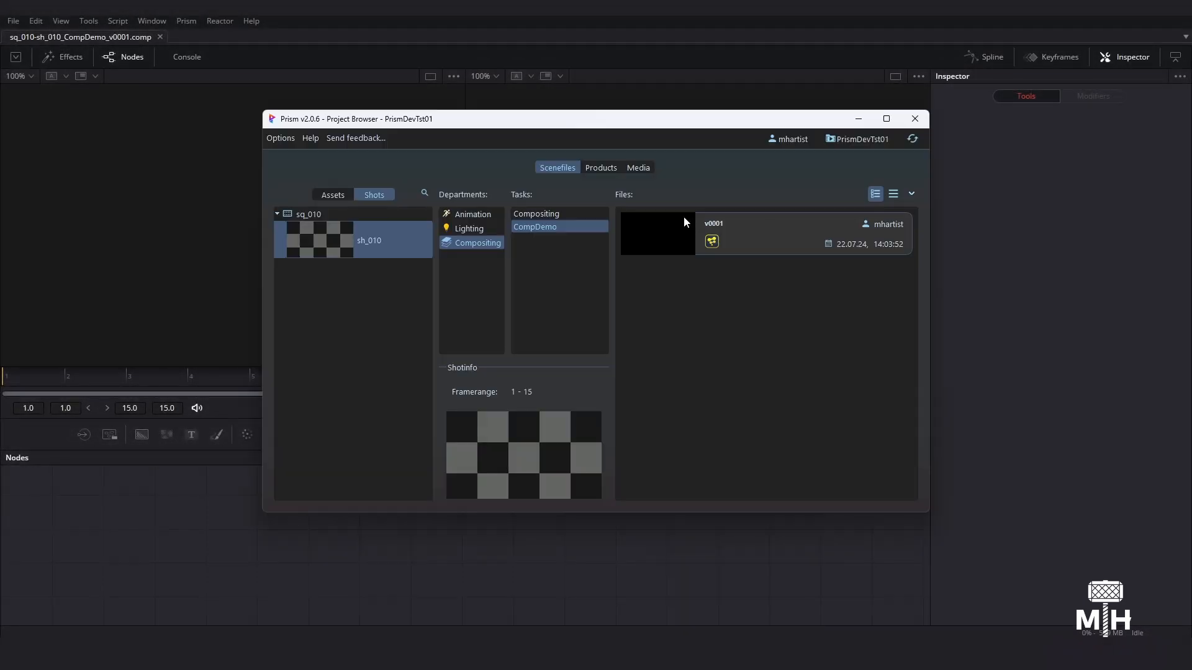
{"action": "right_click", "coordinate": [740, 279]}
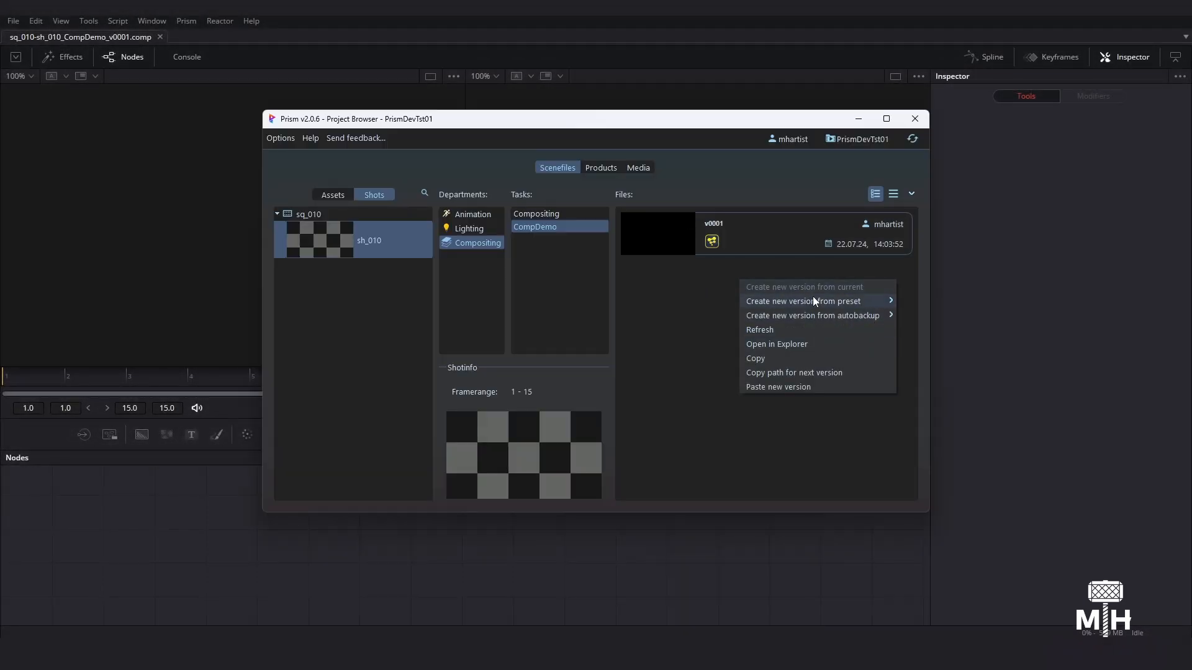
{"action": "left_click", "coordinate": [1006, 198]}
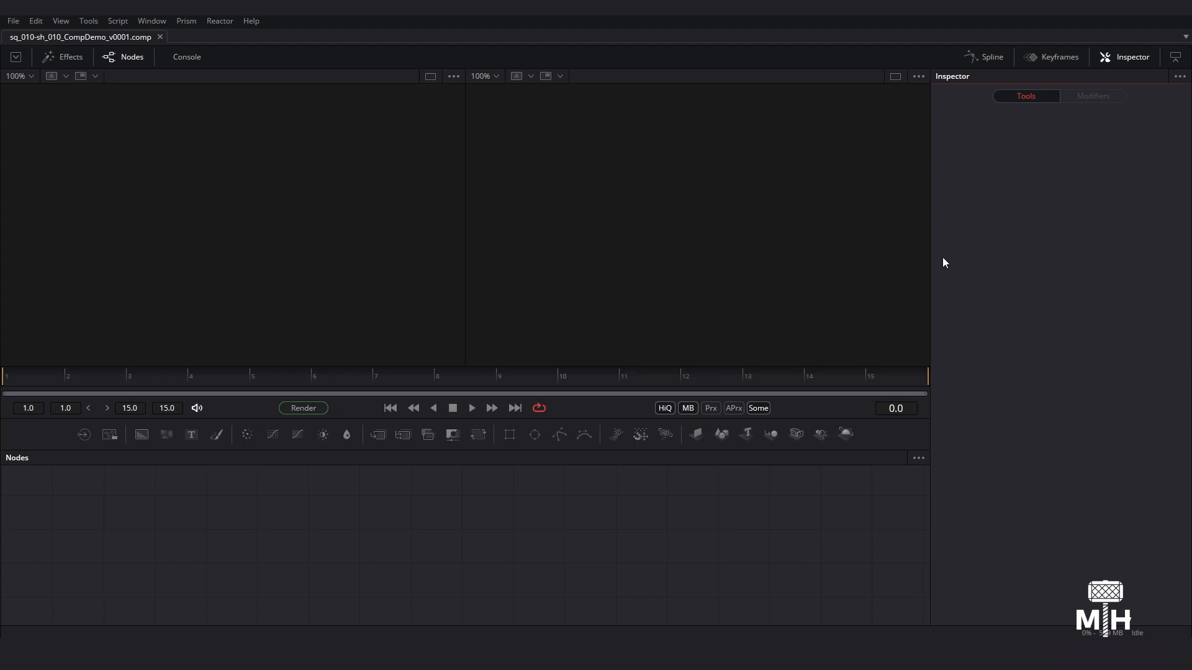
- Open the Prism Project Browser and import all AOVs of the ExtraGeo v0001 render without splitting the EXR channels
{"action": "left_click", "coordinate": [186, 21]}
{"action": "left_click", "coordinate": [208, 64]}
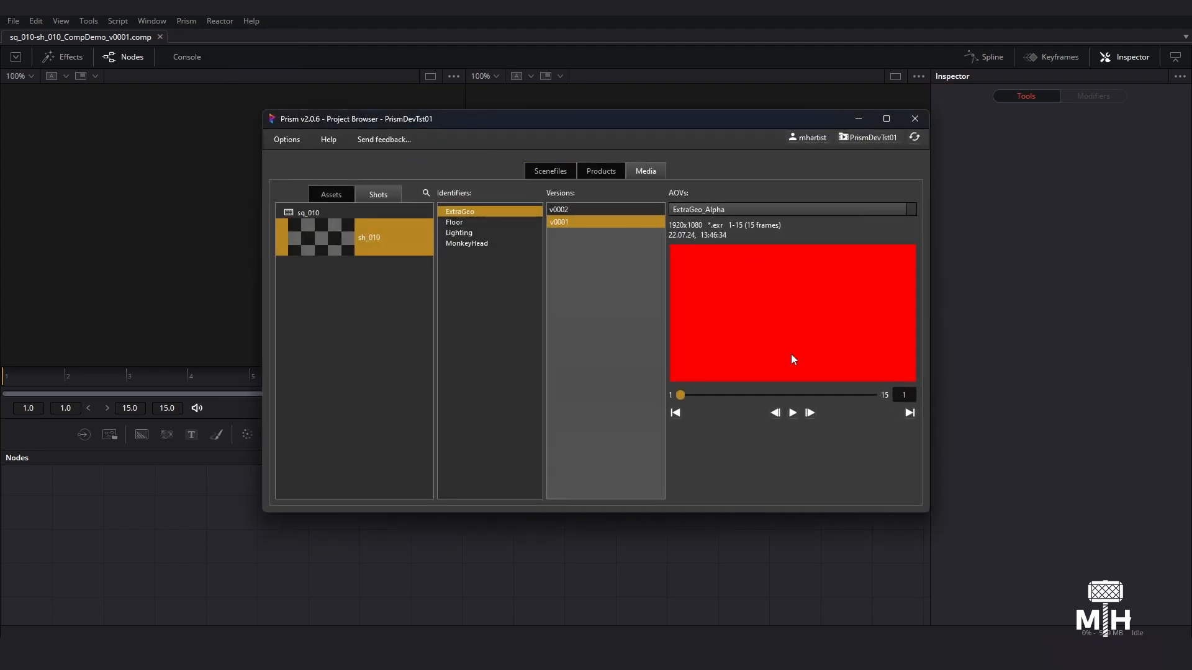
{"action": "right_click", "coordinate": [776, 281]}
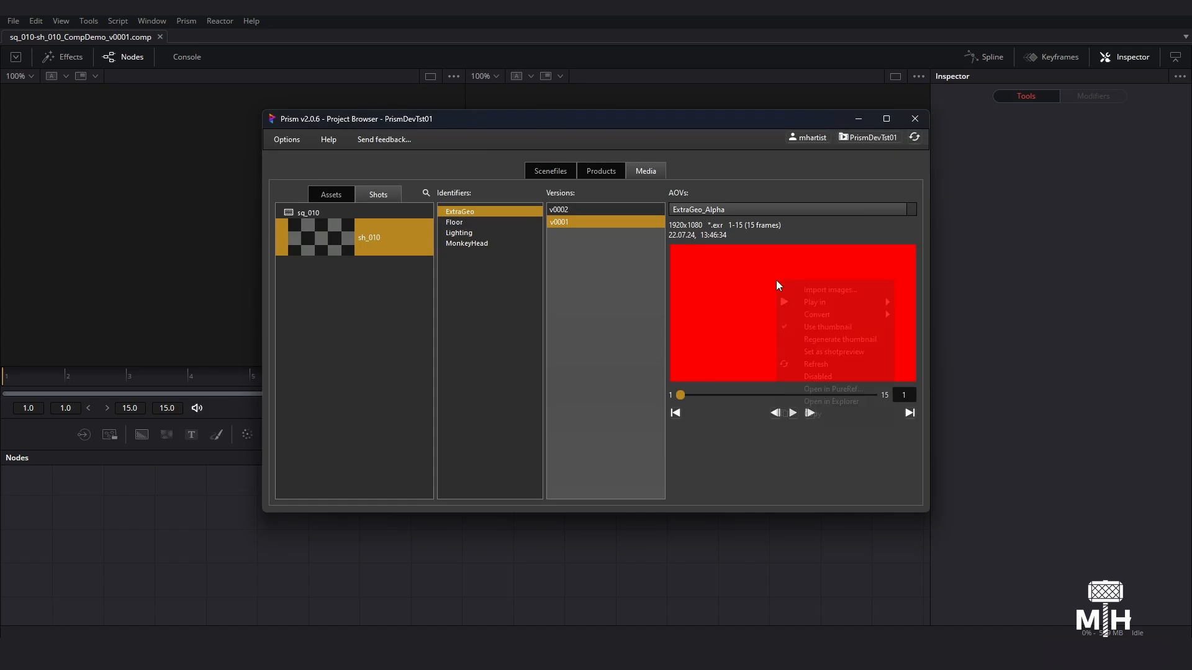
{"action": "left_click", "coordinate": [822, 287]}
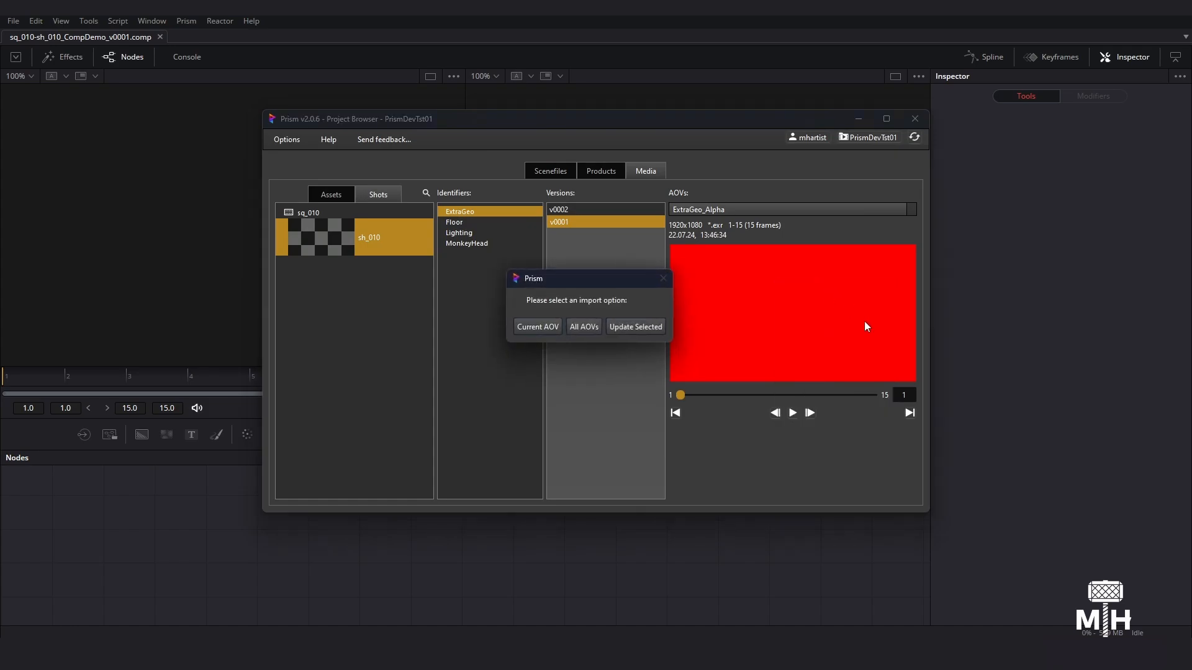
{"action": "left_click", "coordinate": [588, 329]}
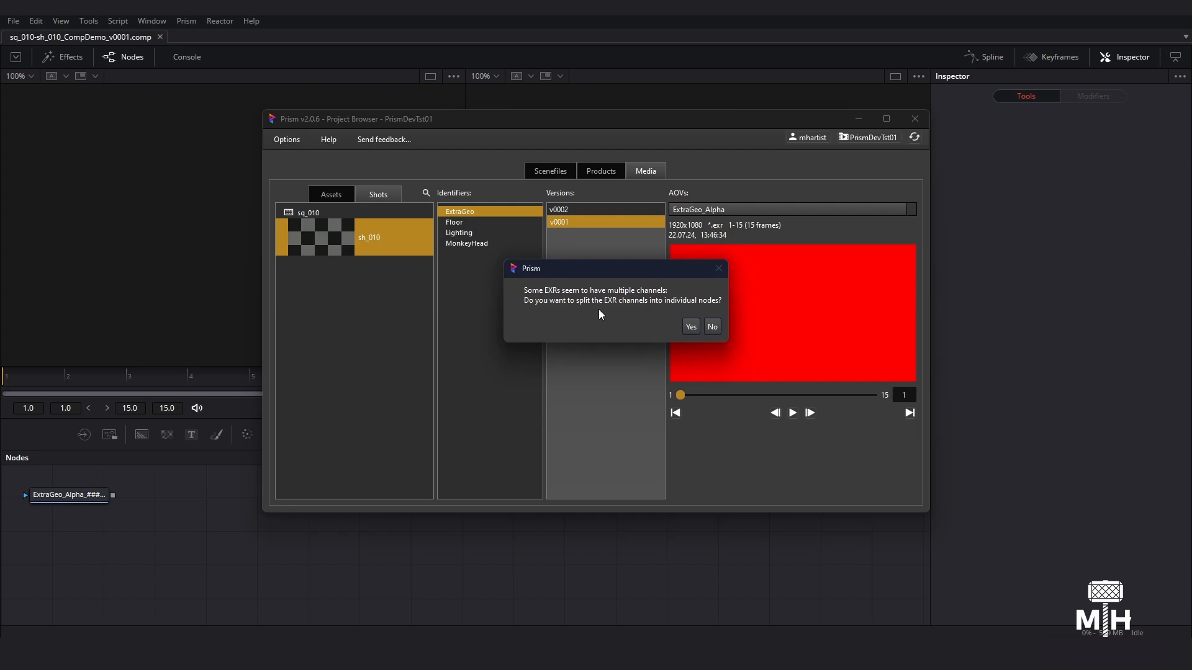
{"action": "left_click", "coordinate": [712, 327]}
{"action": "middle_click_drag", "start_coordinate": [492, 574], "coordinate": [251, 520]}
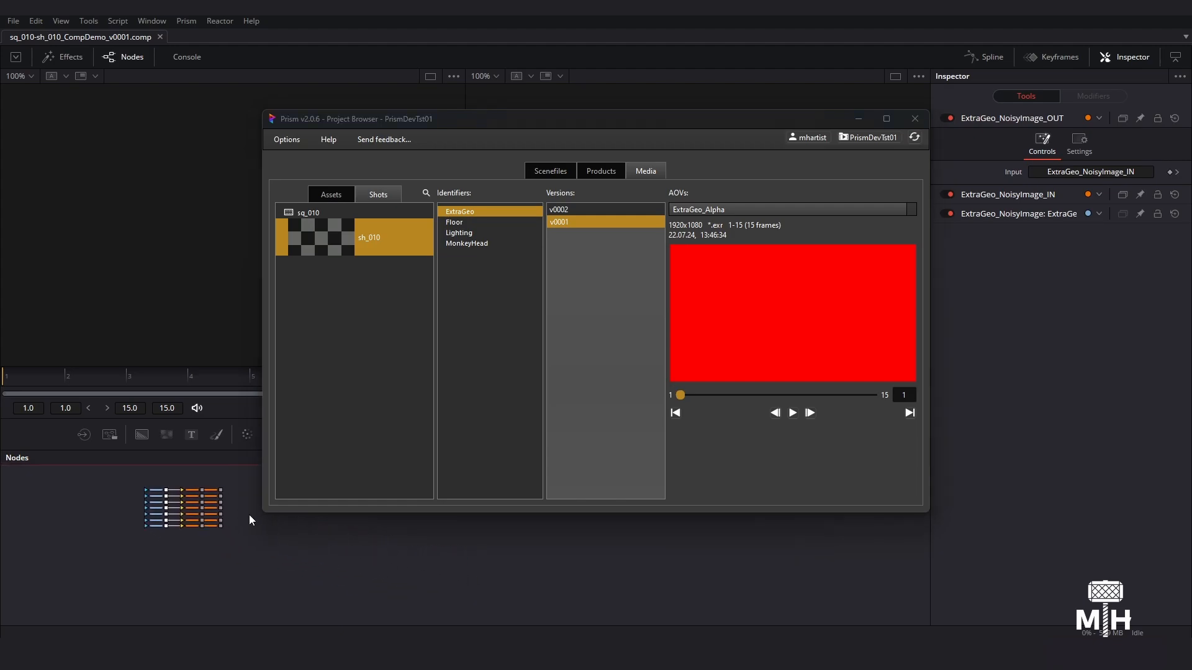
{"action": "scroll", "coordinate": [251, 521], "scroll_direction": "up", "scroll_amount": 3, "text": "ctrl"}
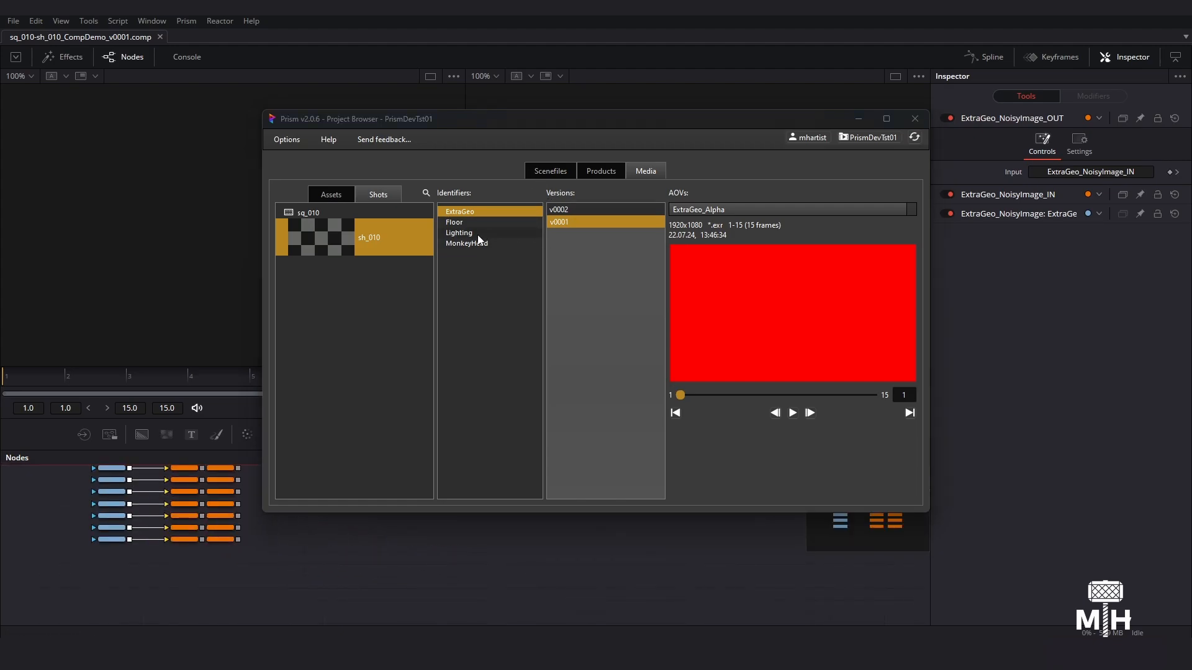
- Import all AOVs of the Floor v0002 render without splitting the EXR channels into individual nodes
{"action": "left_click", "coordinate": [471, 222]}
{"action": "right_click", "coordinate": [814, 289]}
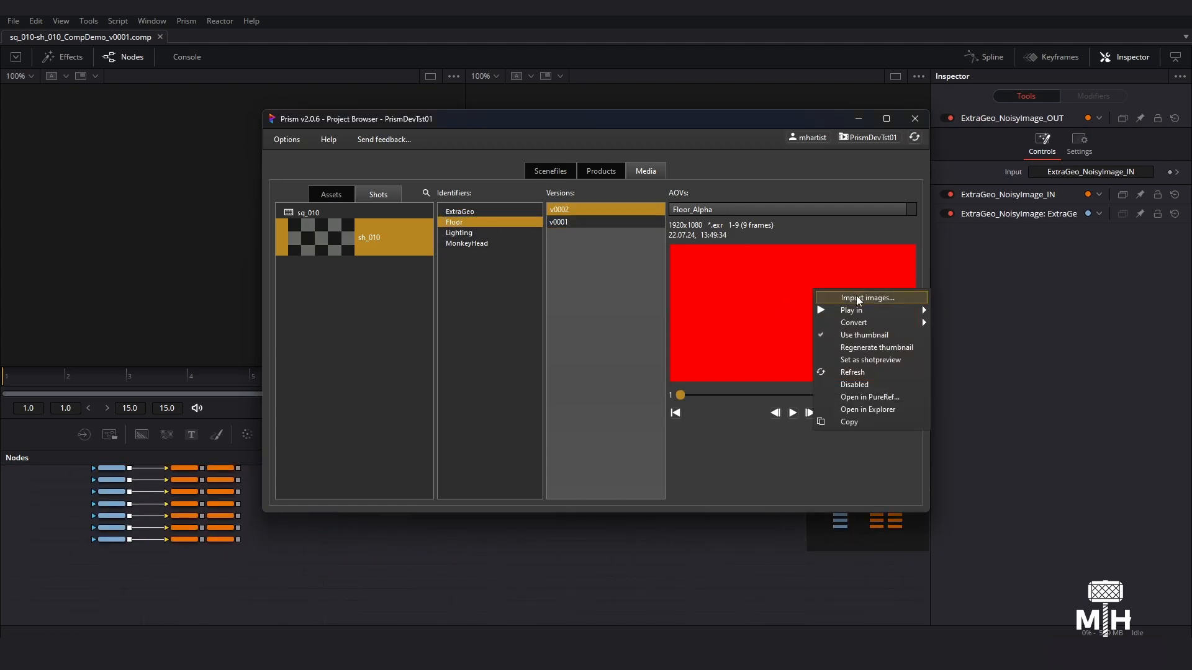
{"action": "left_click", "coordinate": [855, 296]}
{"action": "left_click", "coordinate": [585, 327]}
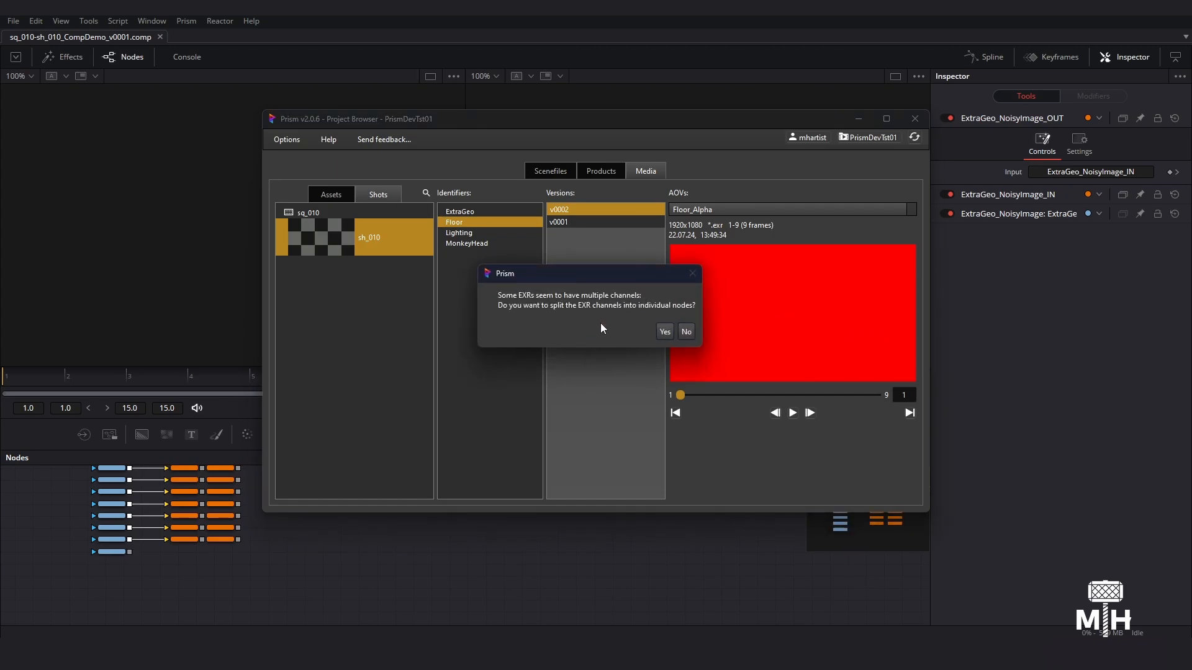
{"action": "left_click", "coordinate": [689, 332]}
{"action": "middle_click_drag", "start_coordinate": [574, 571], "coordinate": [286, 547]}
{"action": "scroll", "coordinate": [303, 554], "scroll_direction": "down", "scroll_amount": 3, "text": "ctrl"}
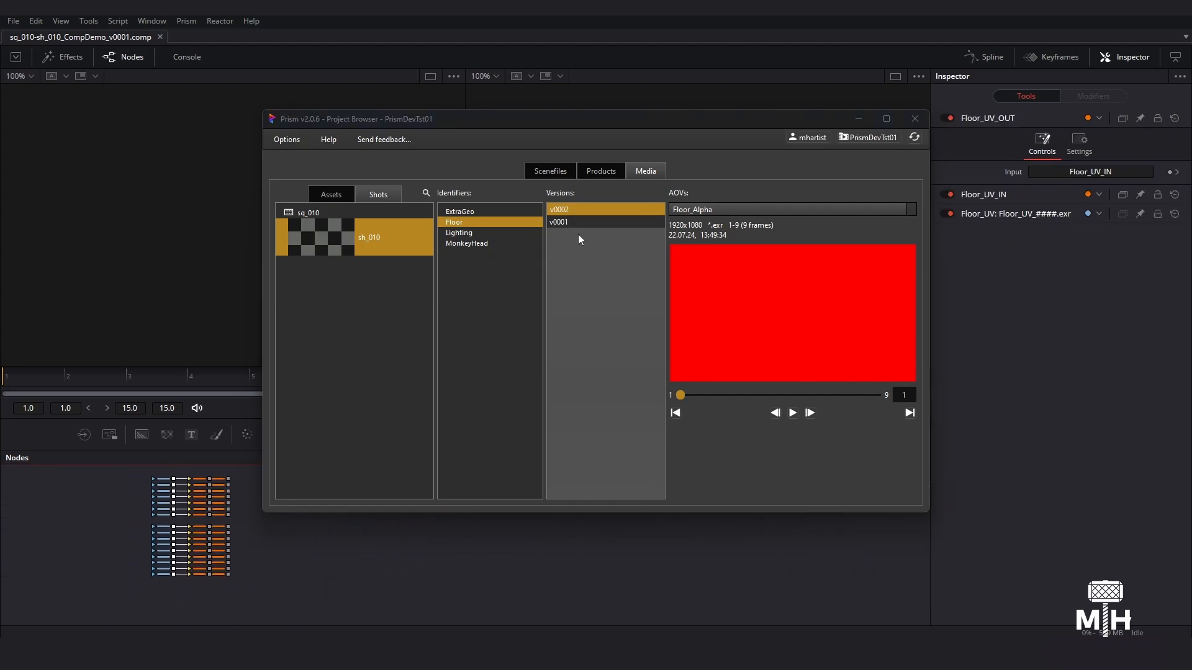
- Import all AOVs of the MonkeyHead v0002 render, splitting the EXR channels into individual nodes
{"action": "left_click", "coordinate": [467, 244]}
{"action": "right_click", "coordinate": [823, 307]}
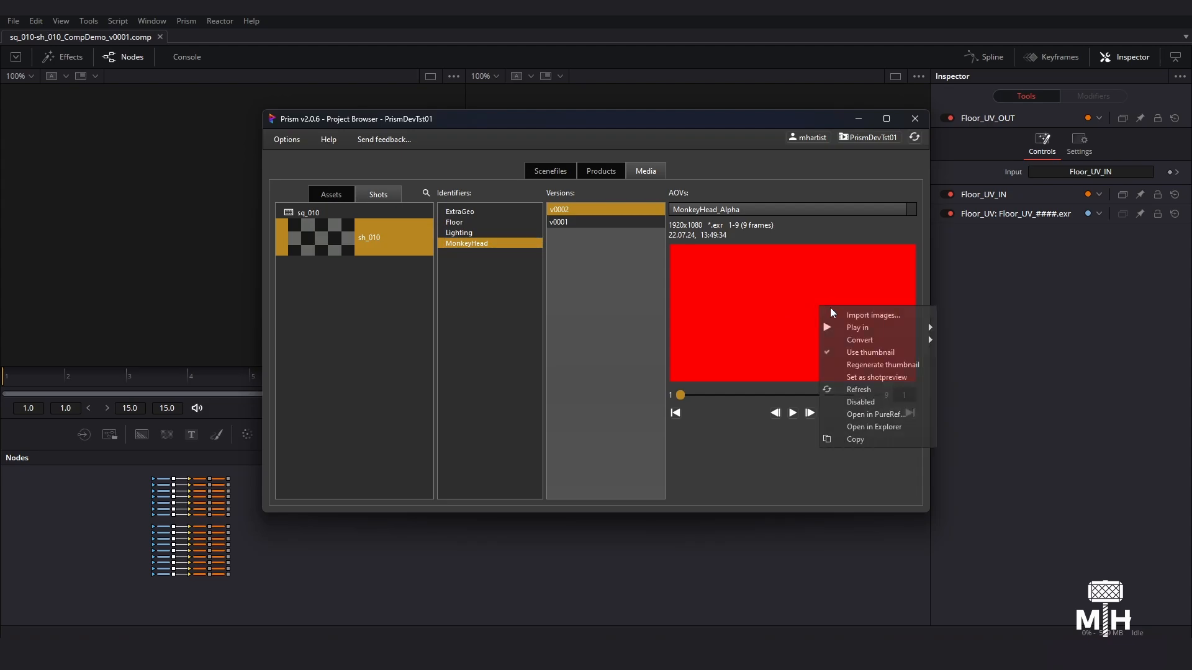
{"action": "left_click", "coordinate": [863, 314]}
{"action": "left_click", "coordinate": [598, 332]}
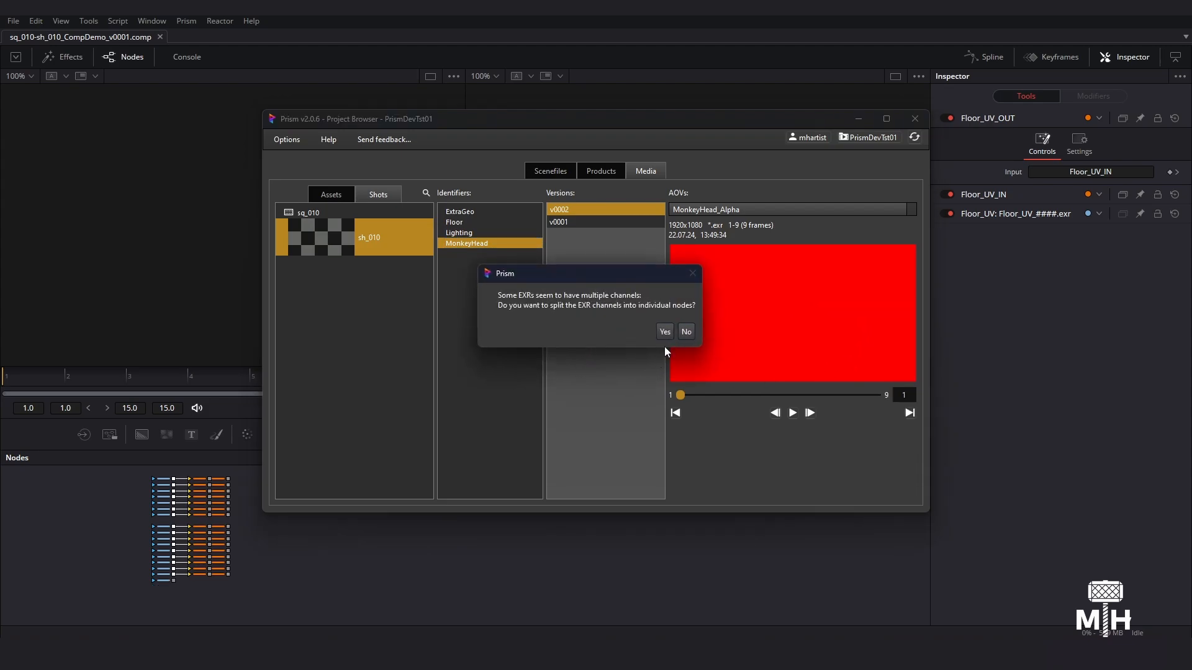
{"action": "left_click", "coordinate": [658, 331]}
{"action": "middle_click_drag", "start_coordinate": [511, 577], "coordinate": [115, 531]}
{"action": "scroll", "coordinate": [25, 587], "scroll_direction": "down", "scroll_amount": 2, "text": "ctrl"}
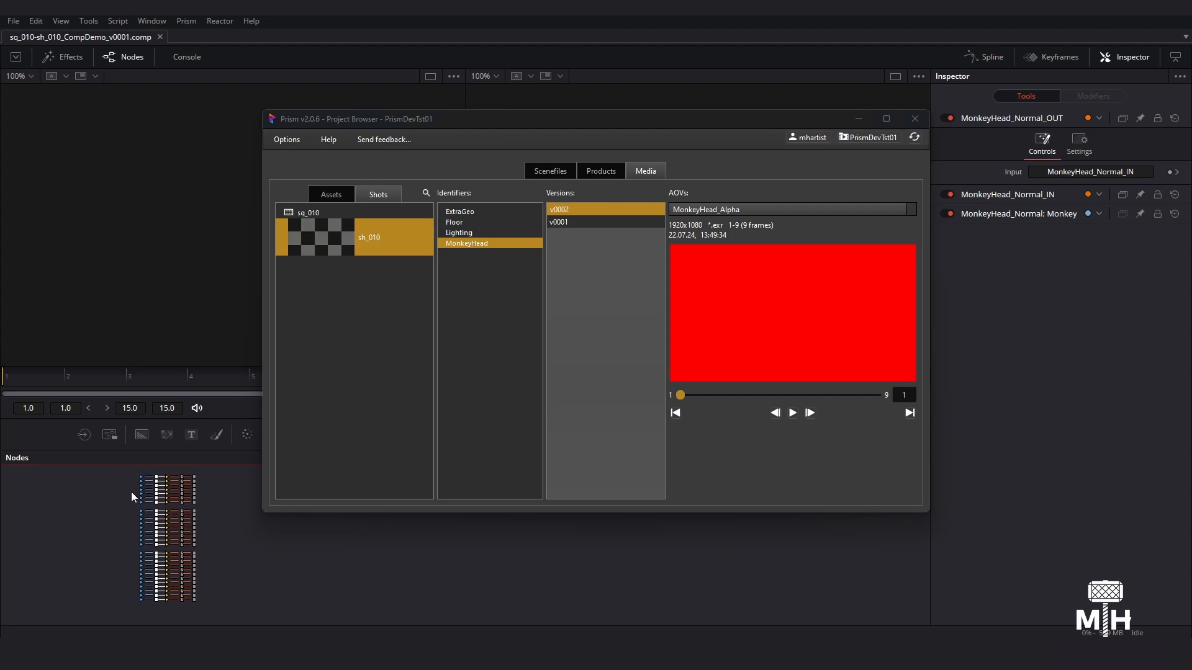
- Look over the imported node groups, display the ExtraGeo_Cryptomatte loader in the viewer and scrub to frame 4
{"action": "scroll", "coordinate": [128, 494], "scroll_direction": "up", "scroll_amount": 4, "text": "ctrl"}
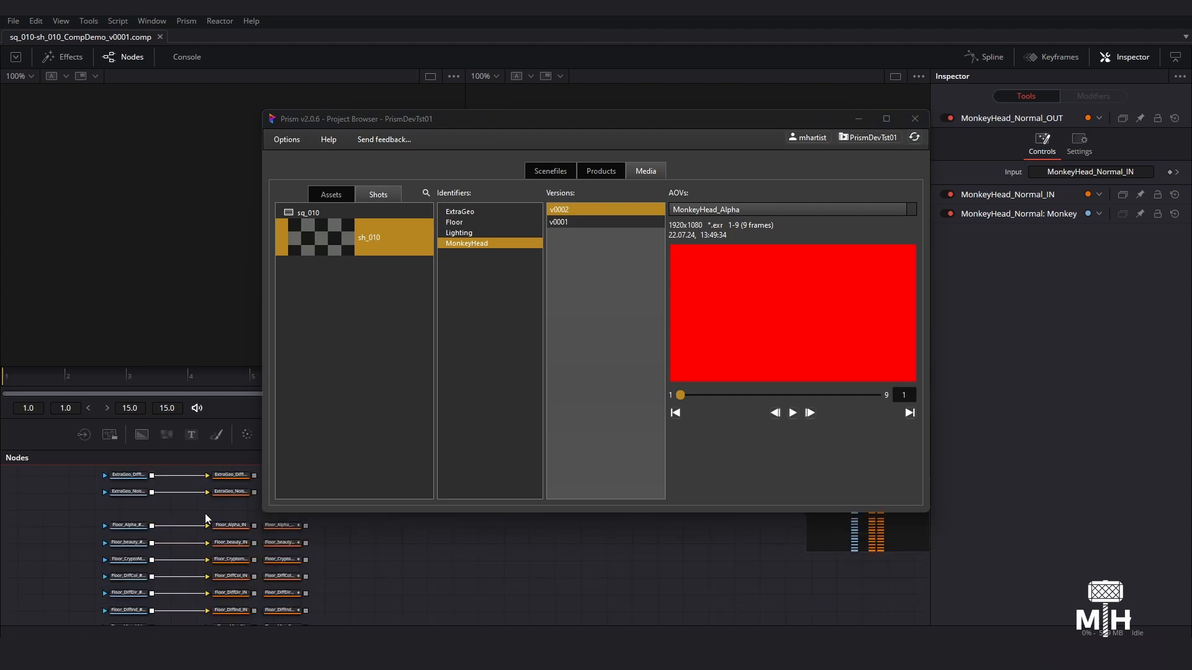
{"action": "middle_click_drag", "start_coordinate": [205, 514], "coordinate": [106, 593]}
{"action": "scroll", "coordinate": [188, 575], "scroll_direction": "down", "scroll_amount": 4, "text": "ctrl"}
{"action": "middle_click_drag", "start_coordinate": [230, 583], "coordinate": [232, 506]}
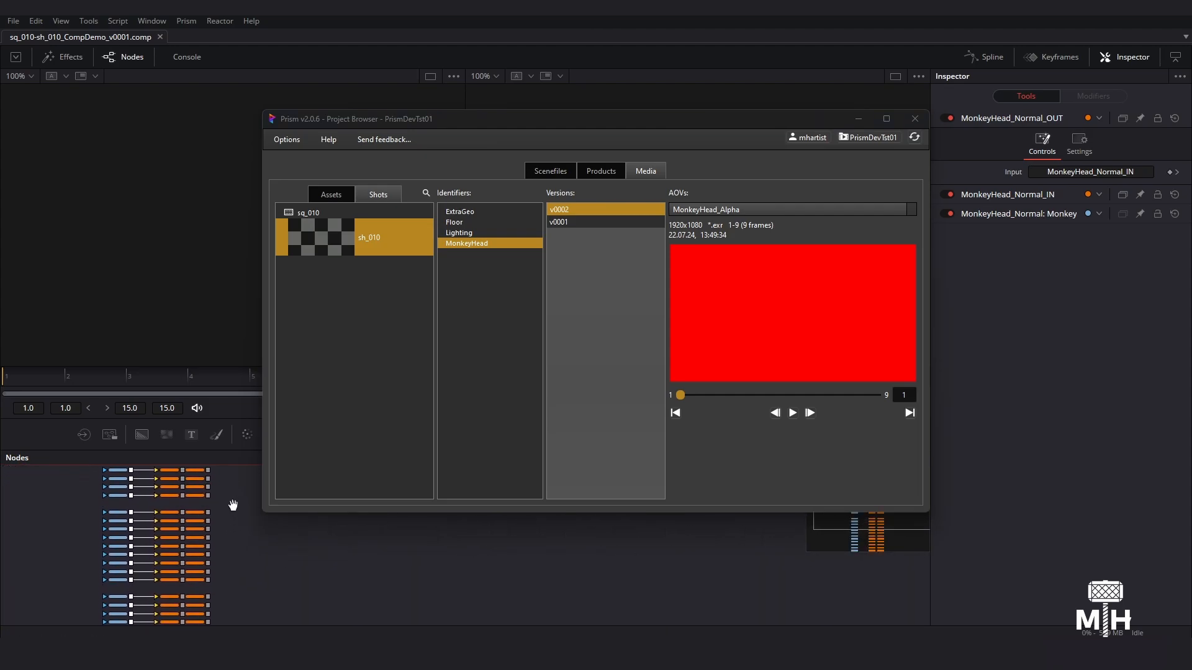
{"action": "scroll", "coordinate": [206, 537], "scroll_direction": "up", "scroll_amount": 4, "text": "ctrl"}
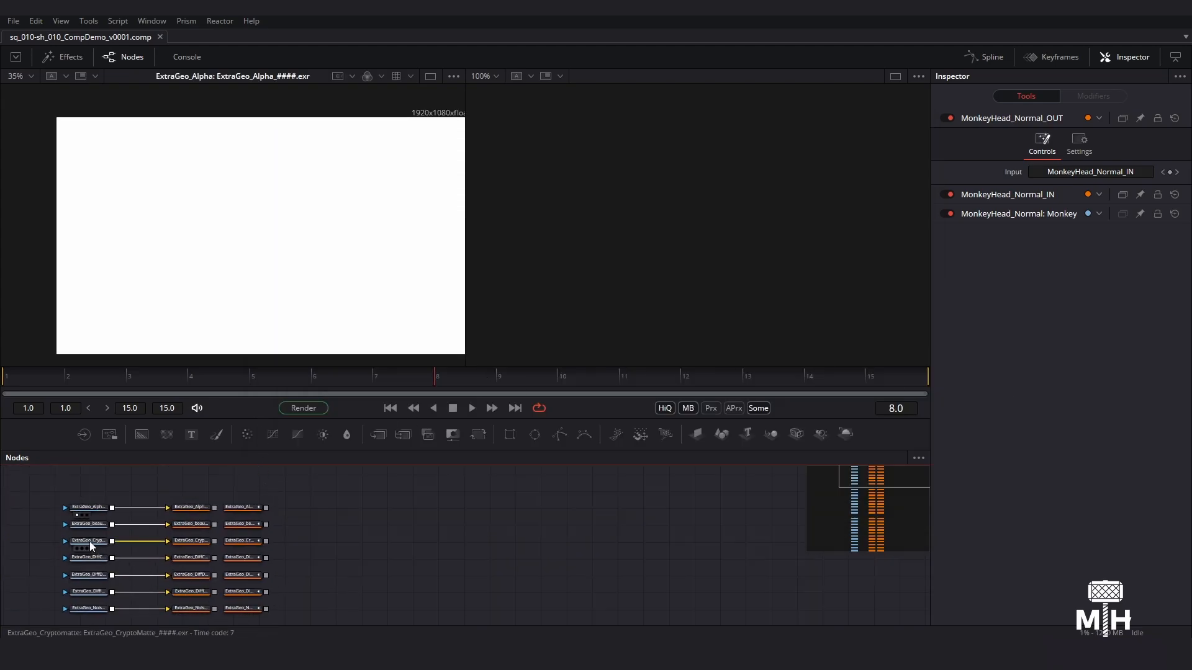
{"action": "left_click_drag", "start_coordinate": [89, 541], "coordinate": [166, 179]}
{"action": "left_click_drag", "start_coordinate": [182, 379], "coordinate": [148, 376]}
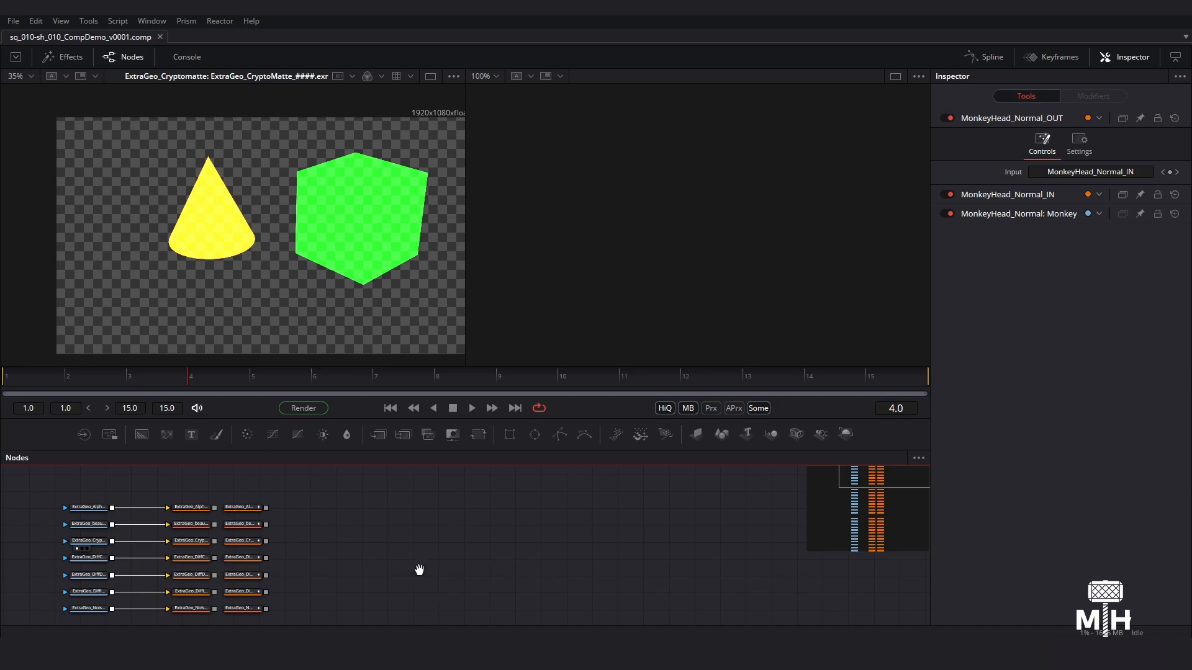
- Widen the Inspector and check the file paths of the ExtraGeo_Cryptomatte and ExtraGeo_DiffCol loaders
{"action": "middle_click_drag", "start_coordinate": [420, 570], "coordinate": [506, 543]}
{"action": "scroll", "coordinate": [214, 506], "scroll_direction": "up", "scroll_amount": 3, "text": "ctrl"}
{"action": "left_click", "coordinate": [155, 532]}
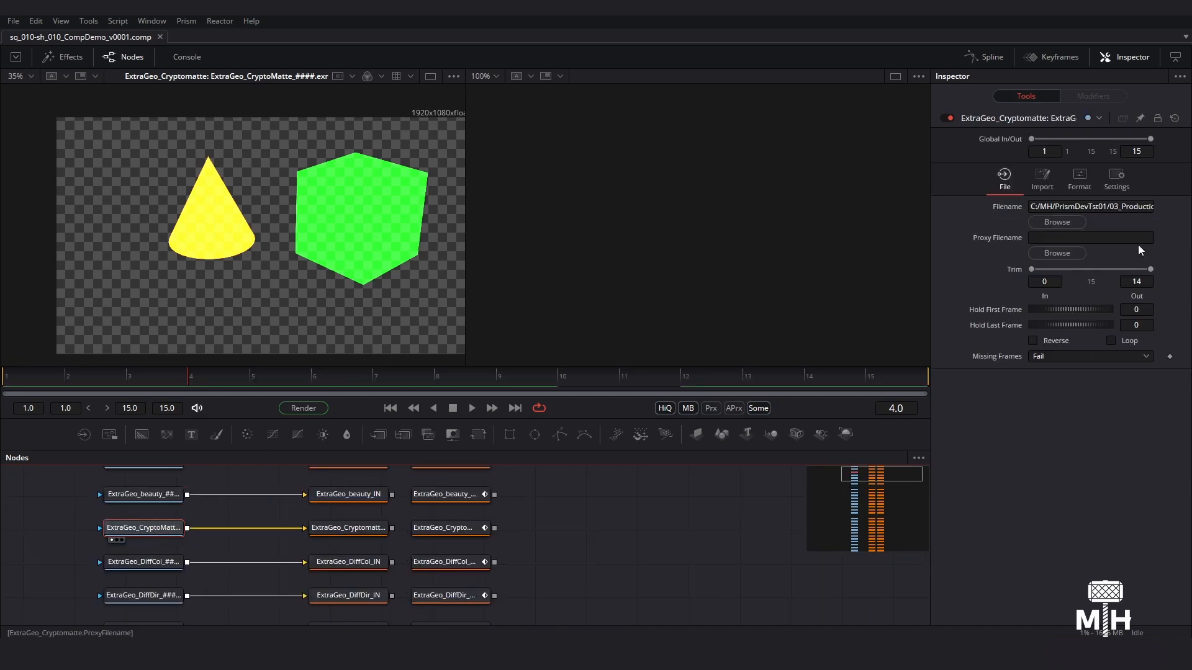
{"action": "left_click_drag", "start_coordinate": [928, 237], "coordinate": [479, 280]}
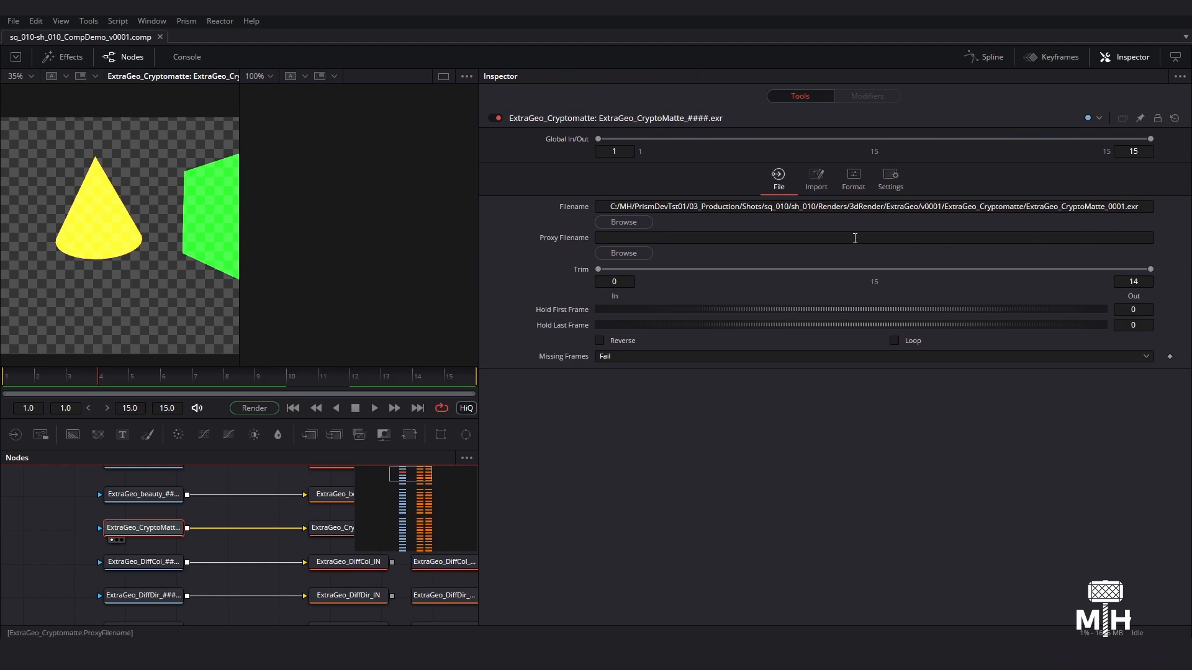
{"action": "left_click", "coordinate": [159, 566]}
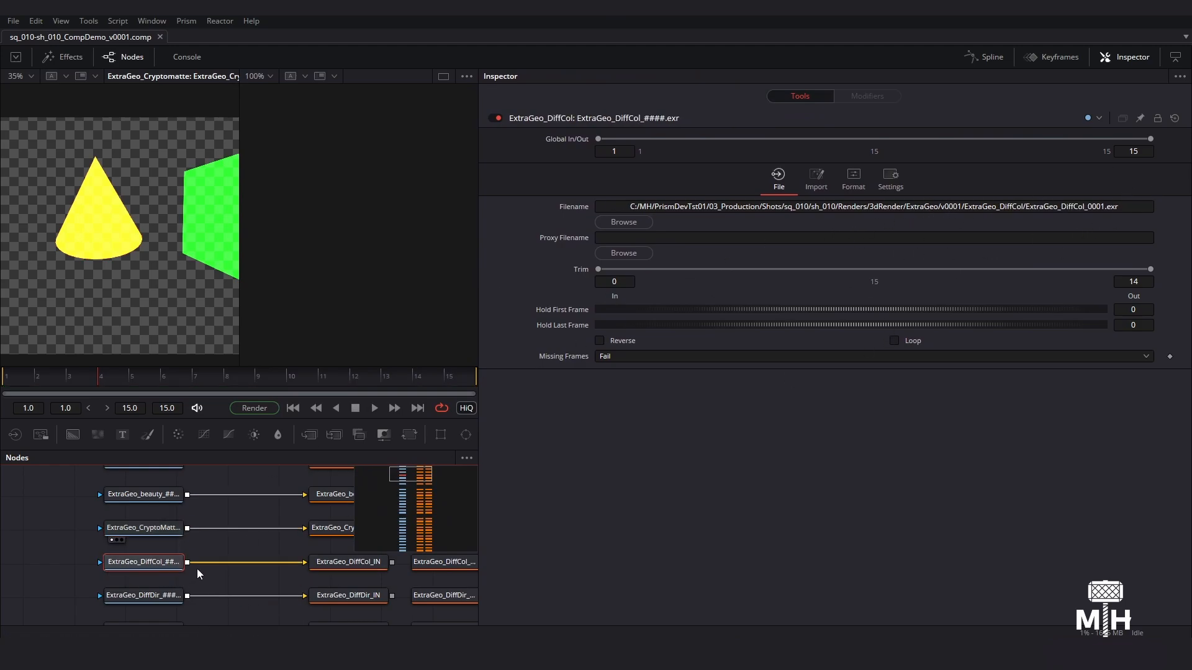
{"action": "scroll", "coordinate": [197, 574], "scroll_direction": "down", "scroll_amount": 5, "text": "ctrl"}
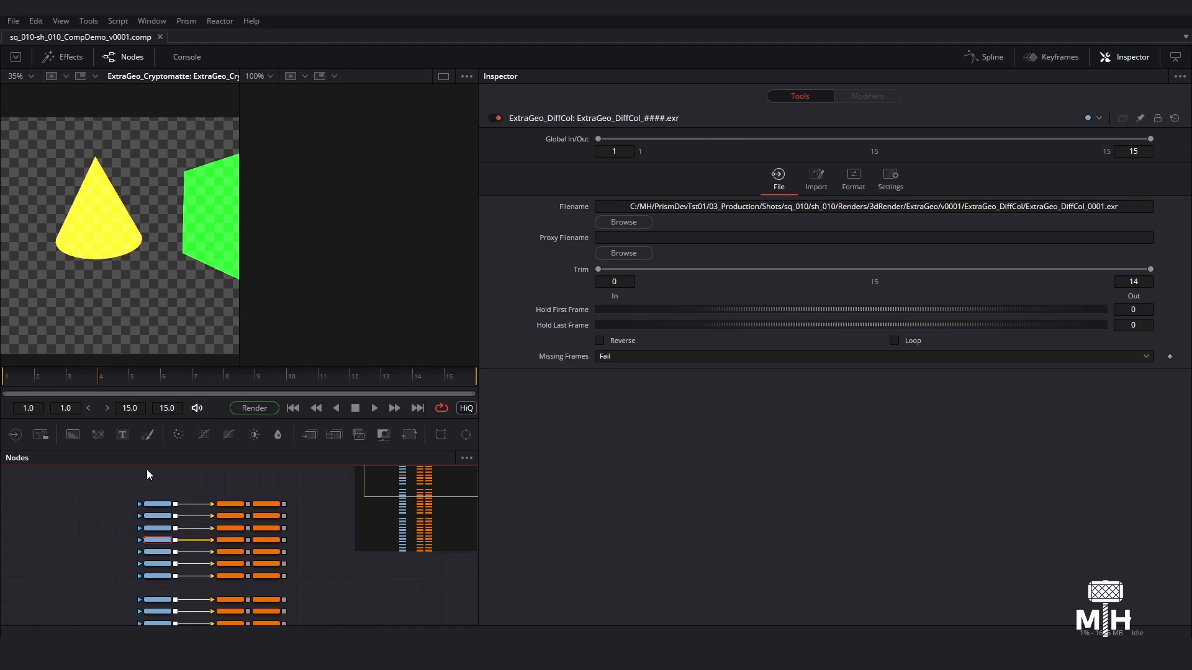
- Reopen the Prism Project Browser and start importing all AOVs of the MonkeyHead v0001 render
{"action": "left_click", "coordinate": [187, 23]}
{"action": "left_click", "coordinate": [234, 68]}
{"action": "left_click_drag", "start_coordinate": [572, 126], "coordinate": [676, 109]}
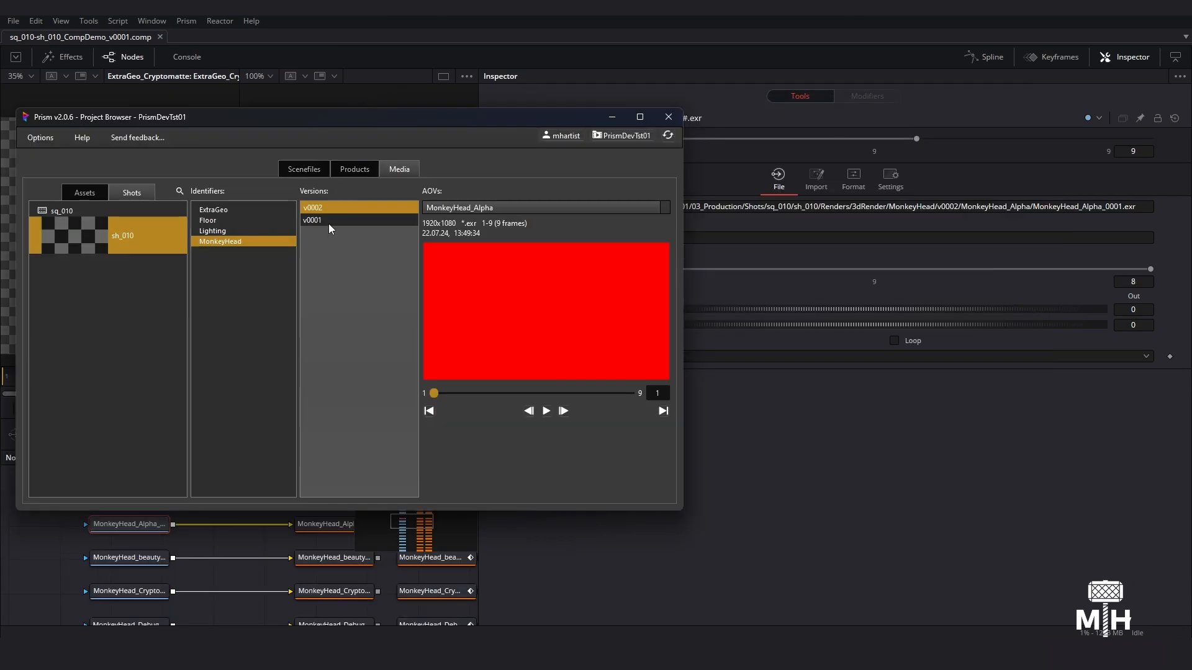
{"action": "left_click", "coordinate": [329, 221]}
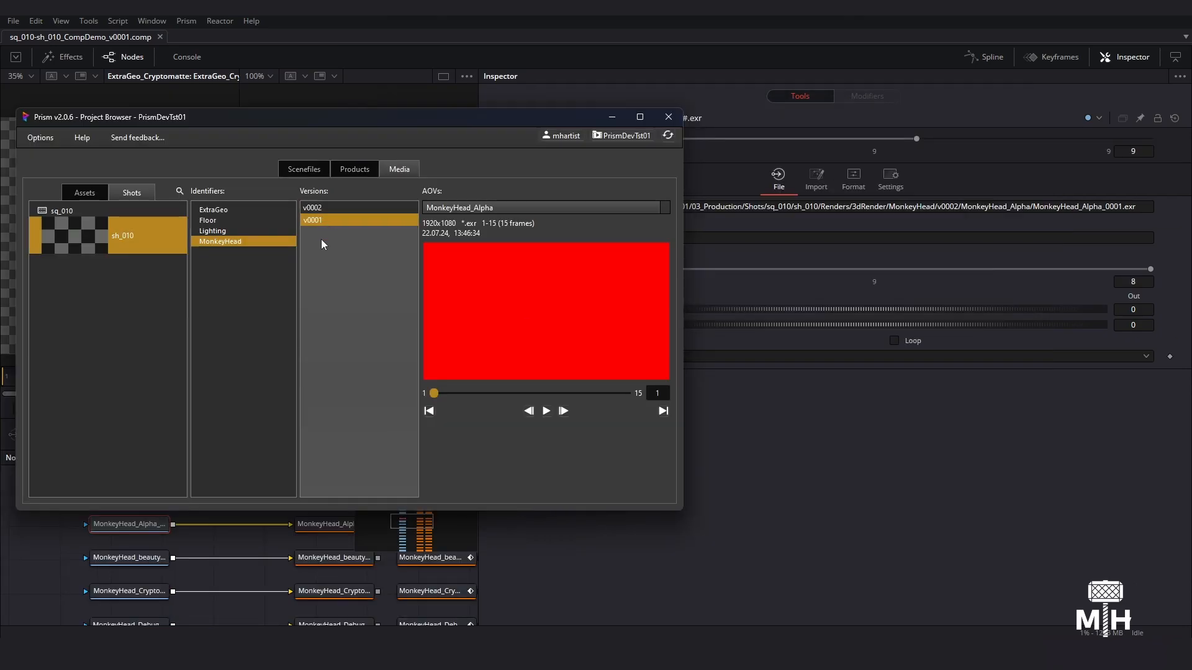
{"action": "right_click", "coordinate": [535, 250]}
{"action": "left_click", "coordinate": [575, 261]}
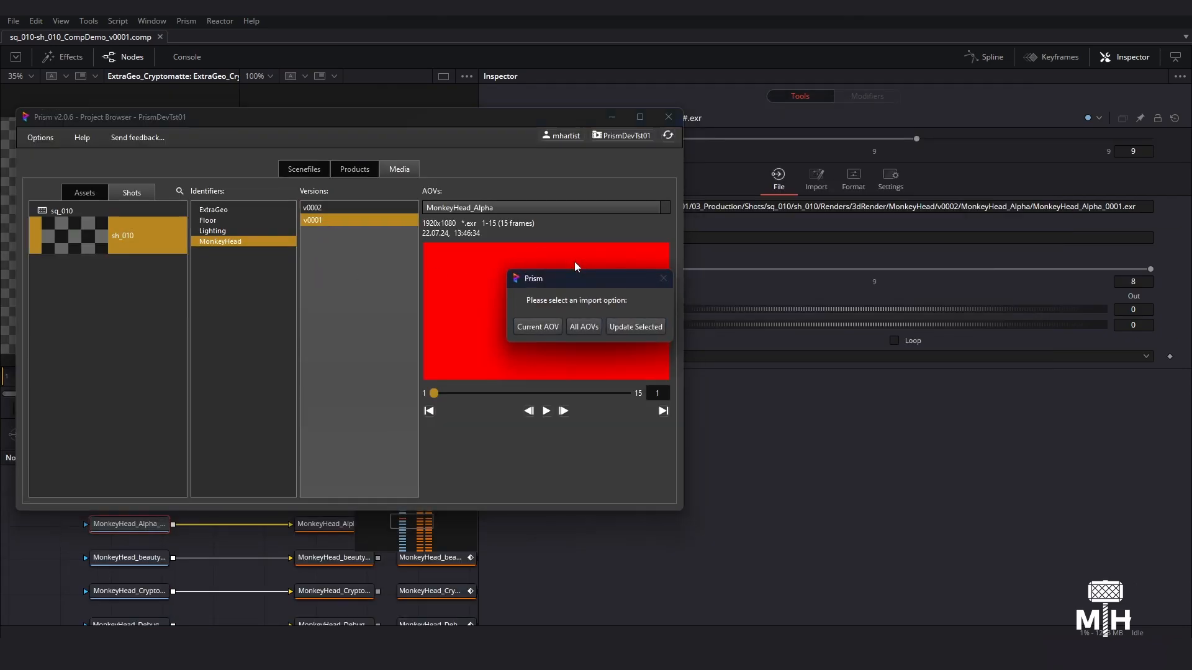
{"action": "left_click", "coordinate": [583, 327]}
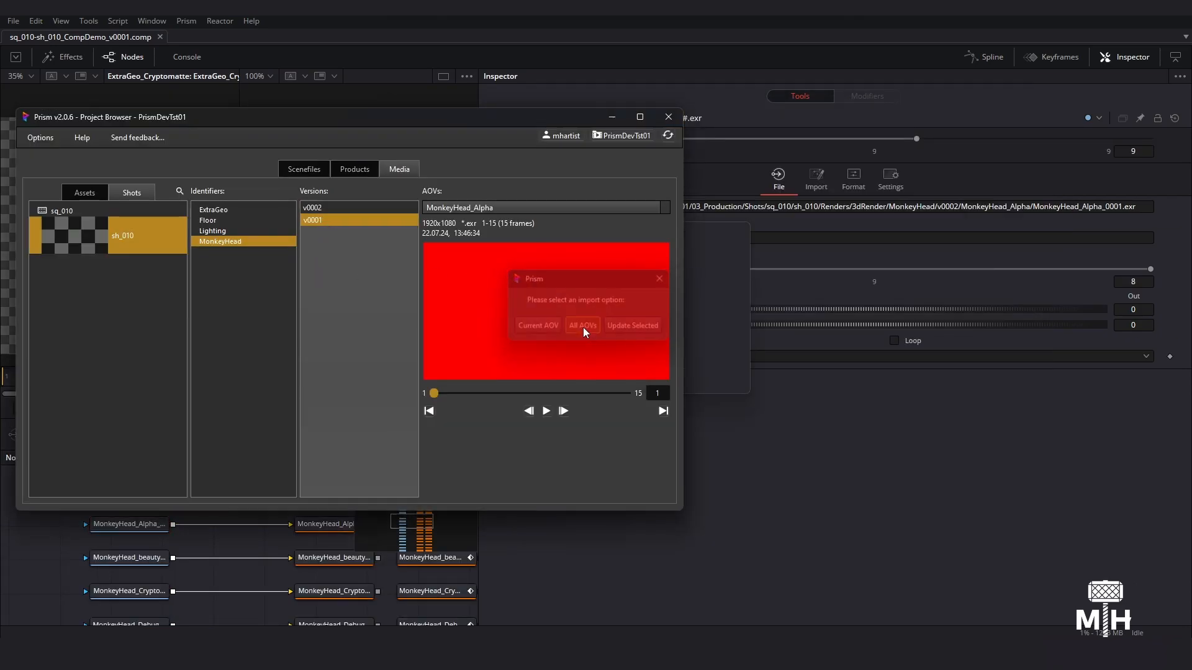
- Minimize the Project Browser, have the existing MonkeyHead loaders updated to version 1, and dismiss the list of updated nodes
{"action": "left_click", "coordinate": [609, 118]}
{"action": "left_click", "coordinate": [574, 375]}
{"action": "left_click", "coordinate": [577, 375]}
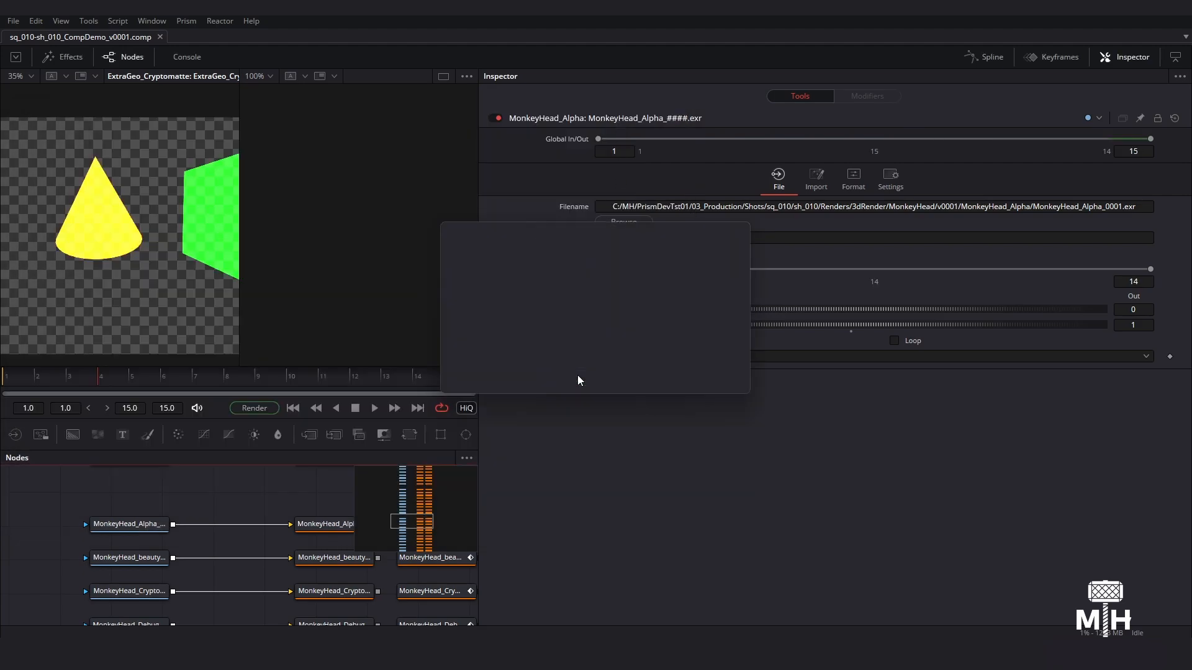
{"action": "left_click", "coordinate": [577, 375]}
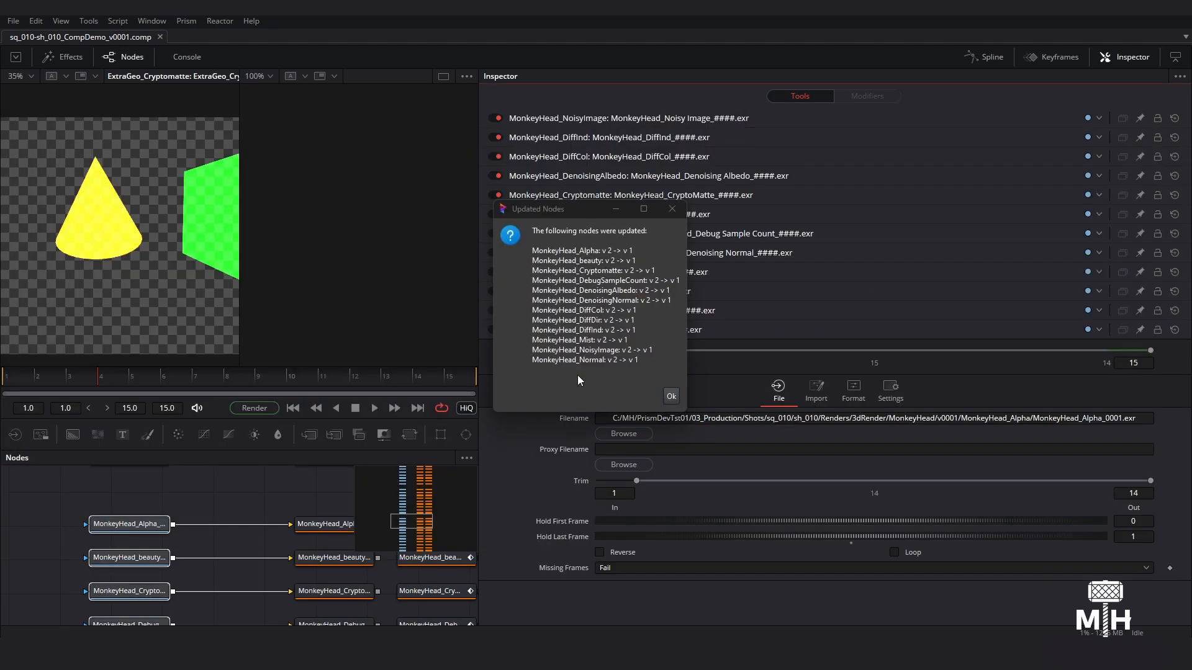
{"action": "left_click_drag", "start_coordinate": [572, 212], "coordinate": [627, 147]}
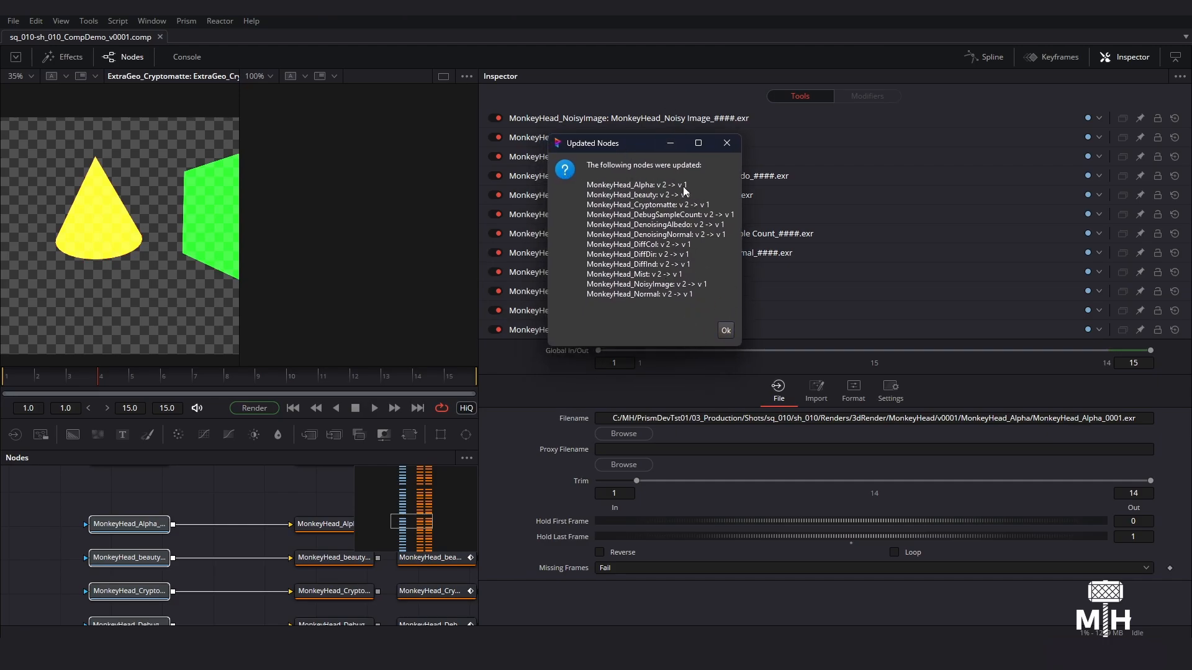
{"action": "left_click", "coordinate": [725, 331]}
- Check the version in the file paths of the MonkeyHead_Alpha and Floor_DiffInd loaders
{"action": "scroll", "coordinate": [201, 544], "scroll_direction": "down", "scroll_amount": 6, "text": "ctrl"}
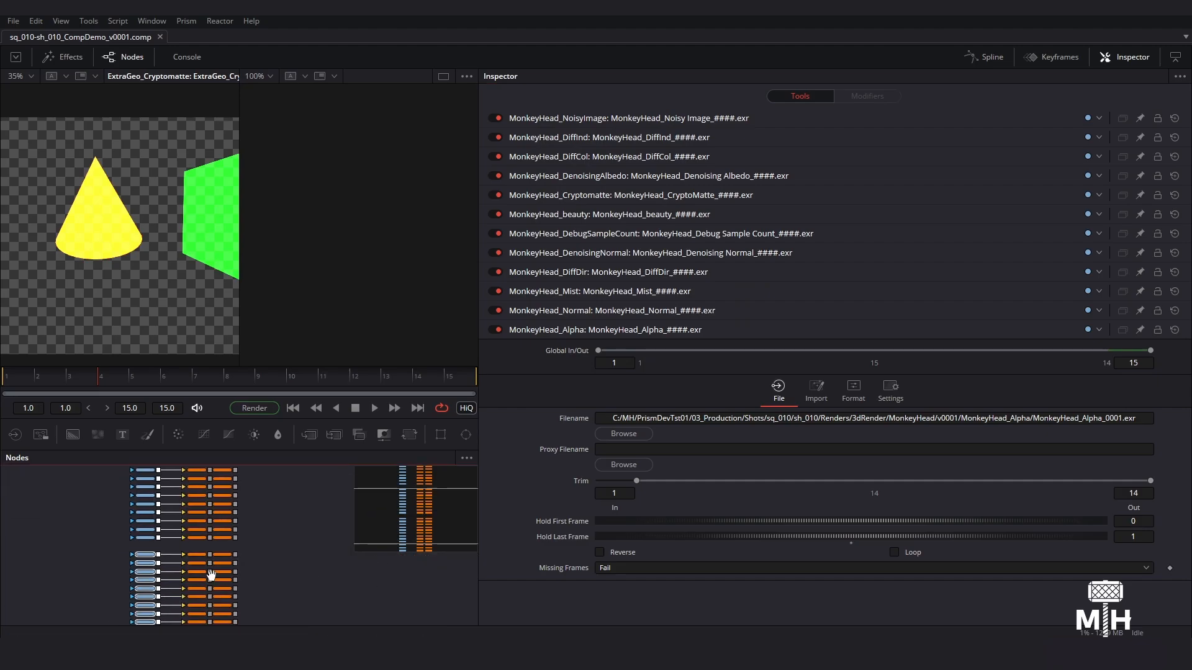
{"action": "scroll", "coordinate": [126, 531], "scroll_direction": "up", "scroll_amount": 5, "text": "ctrl"}
{"action": "left_click", "coordinate": [176, 494]}
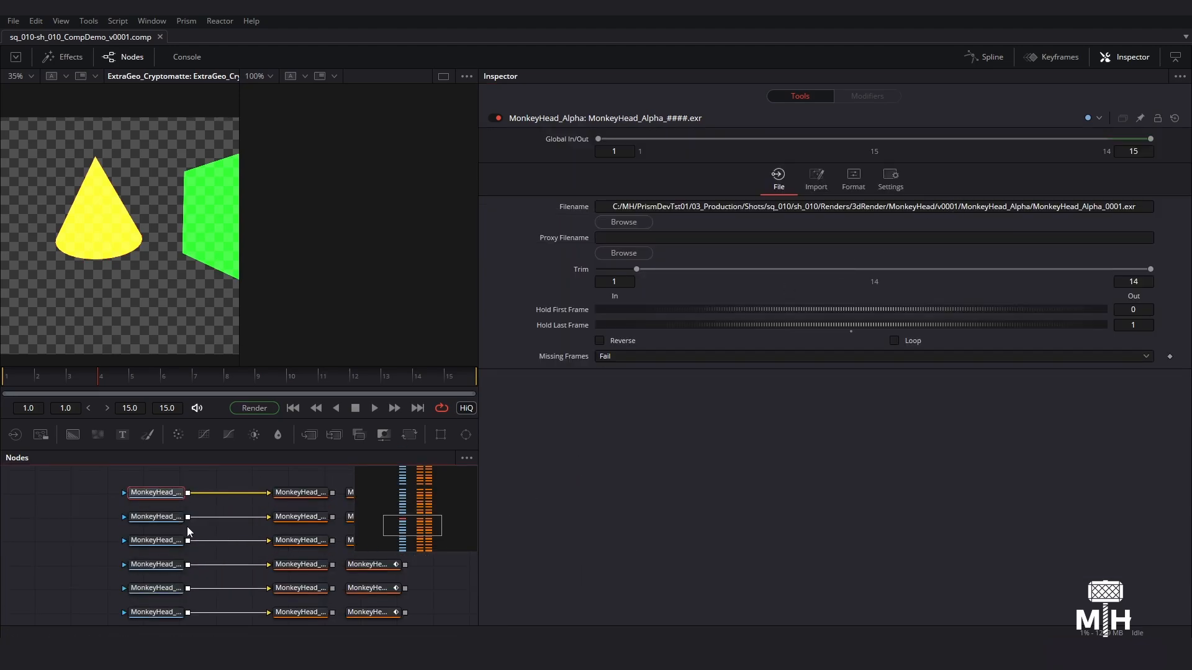
{"action": "scroll", "coordinate": [190, 532], "scroll_direction": "up", "scroll_amount": 5}
{"action": "left_click", "coordinate": [148, 548]}
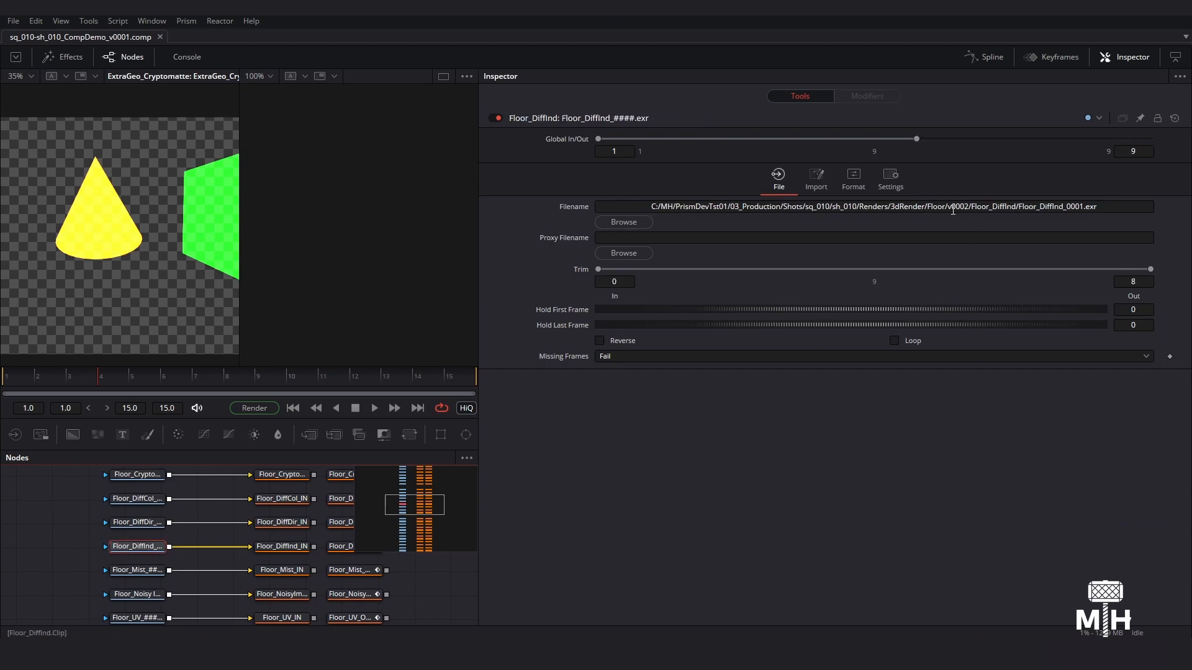
- Compare the versions in the file paths of the ExtraGeo_DiffInd and Floor_Alpha loaders
{"action": "scroll", "coordinate": [217, 563], "scroll_direction": "down", "scroll_amount": 5, "text": "ctrl"}
{"action": "middle_click_drag", "start_coordinate": [218, 563], "coordinate": [215, 489]}
{"action": "left_click_drag", "start_coordinate": [134, 520], "coordinate": [165, 582]}
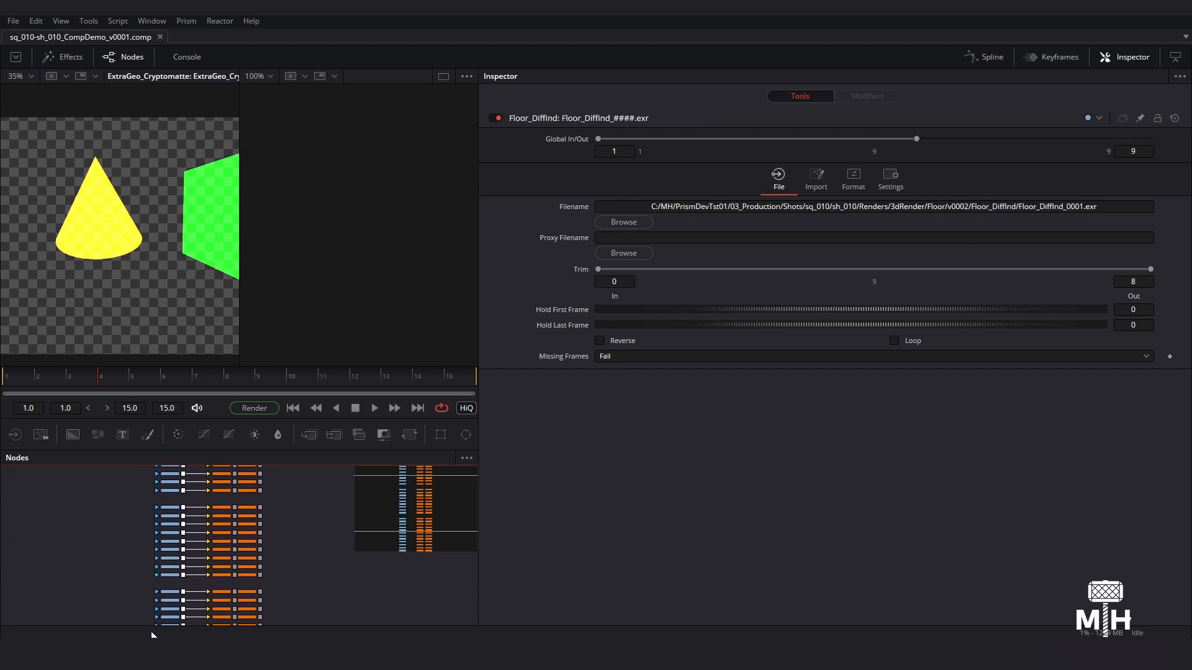
{"action": "scroll", "coordinate": [181, 549], "scroll_direction": "up", "scroll_amount": 5, "text": "ctrl"}
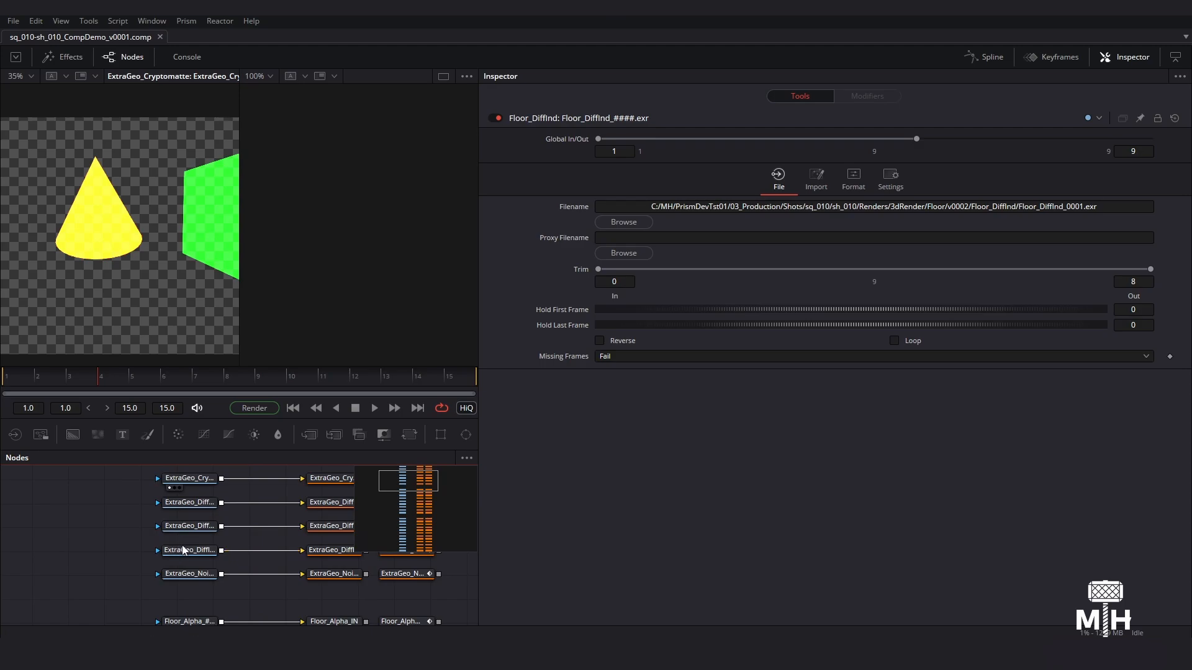
{"action": "left_click", "coordinate": [184, 549]}
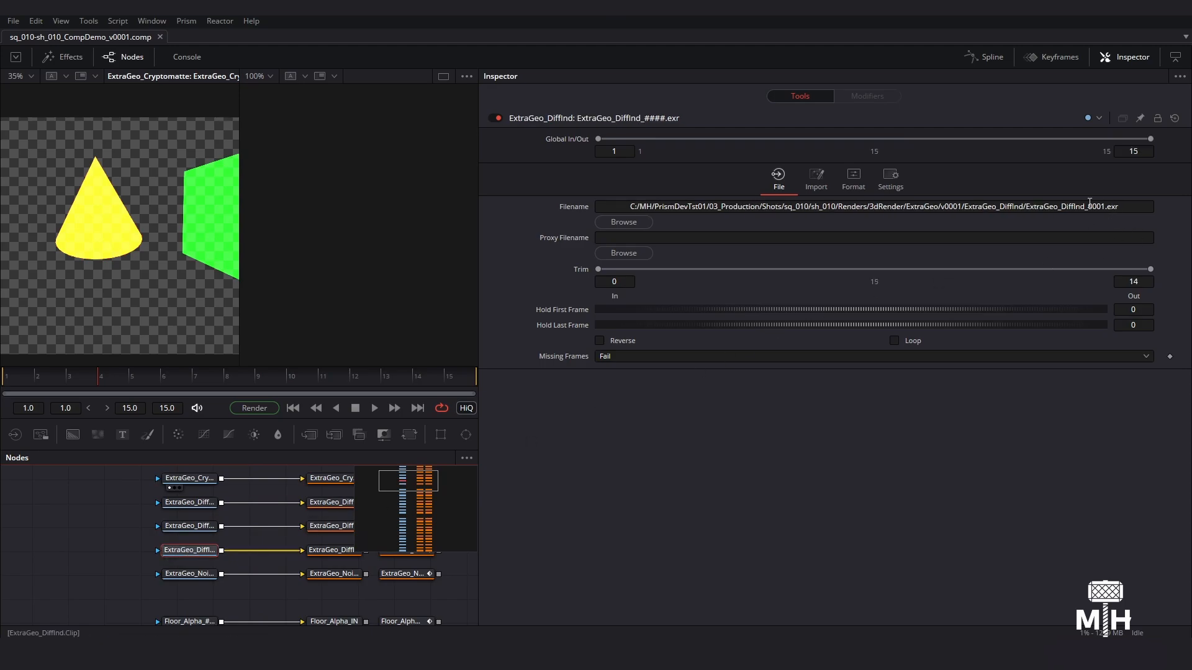
{"action": "middle_click_drag", "start_coordinate": [117, 589], "coordinate": [96, 510]}
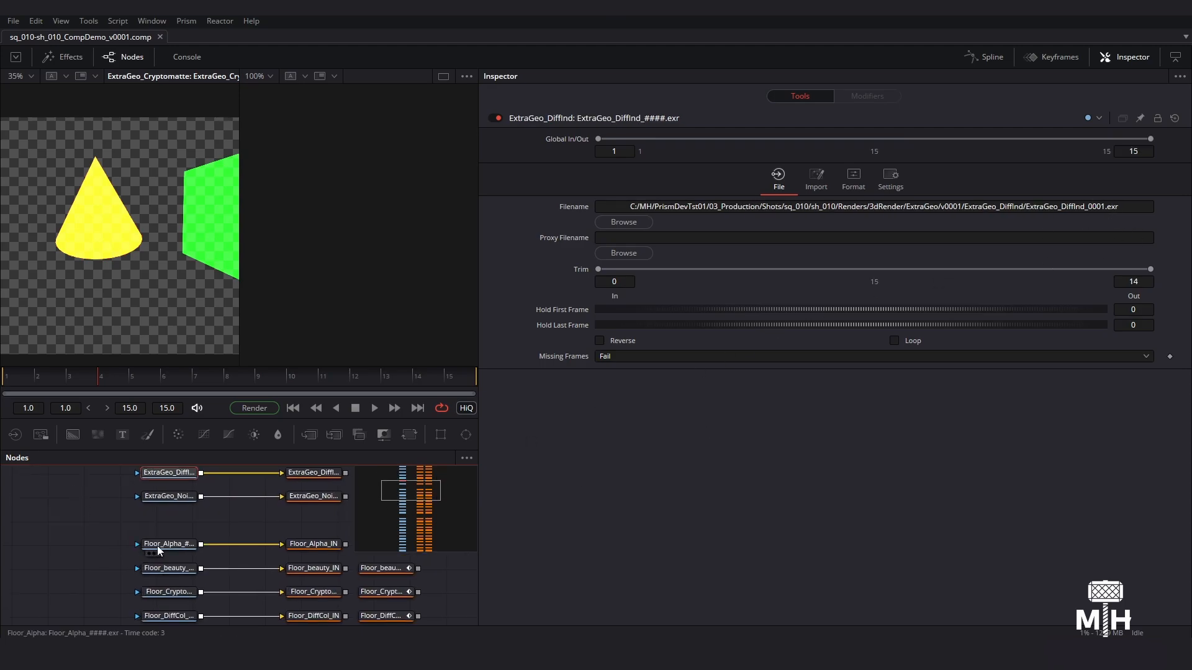
{"action": "left_click", "coordinate": [158, 544]}
{"action": "scroll", "coordinate": [174, 571], "scroll_direction": "down", "scroll_amount": 5}
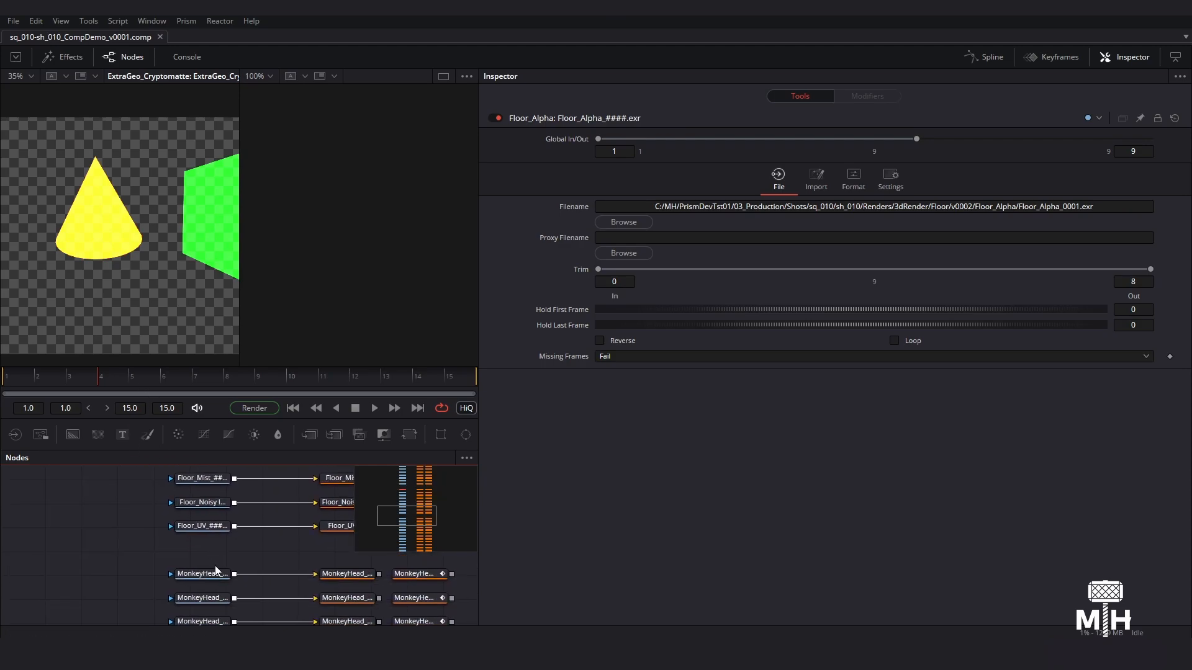
- Check the version in the file path of the MonkeyHead_Alpha loader and survey the node groups
{"action": "left_click", "coordinate": [211, 574]}
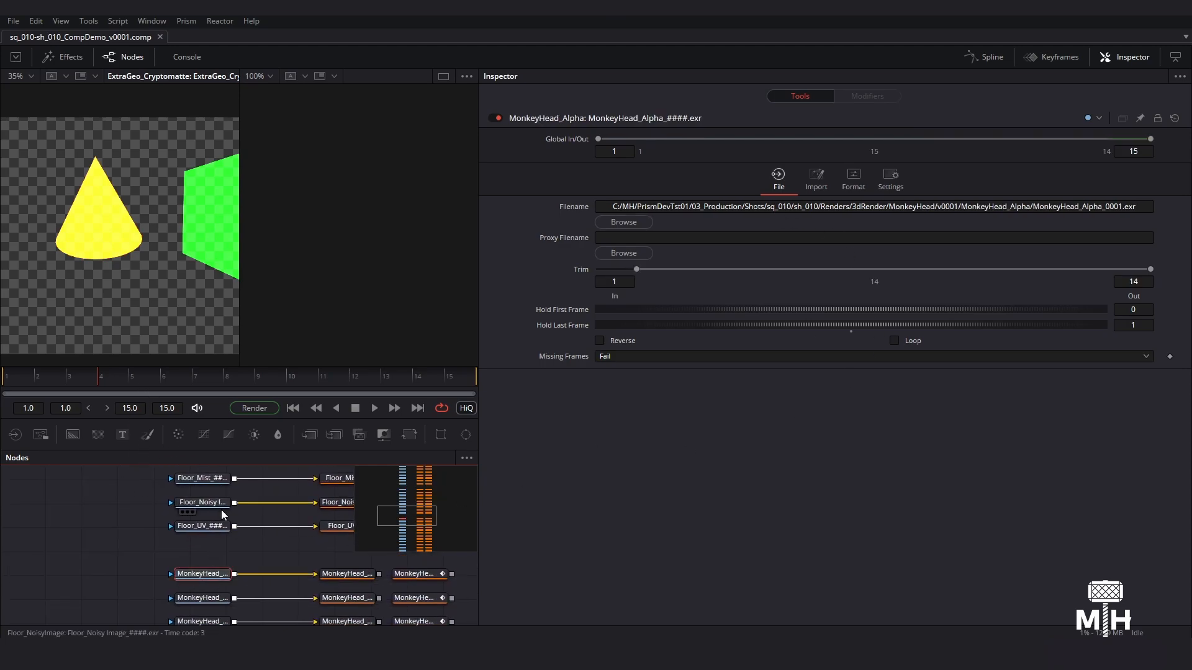
{"action": "middle_click_drag", "start_coordinate": [221, 514], "coordinate": [176, 574]}
{"action": "scroll", "coordinate": [234, 573], "scroll_direction": "down", "scroll_amount": 5, "text": "ctrl"}
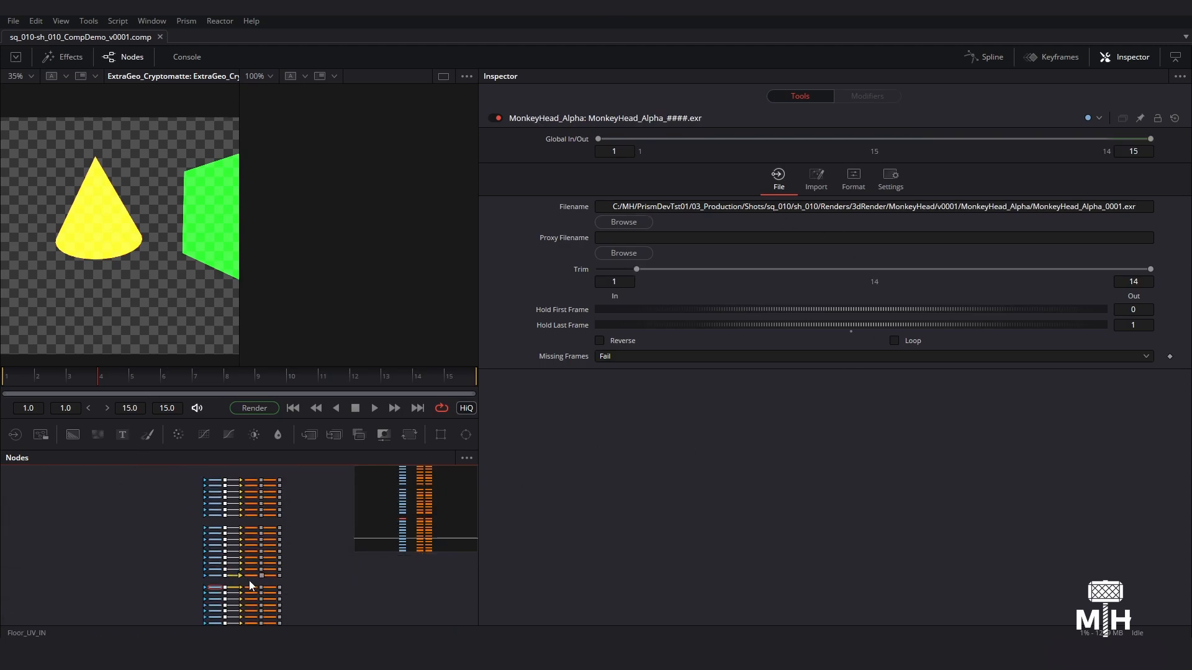
{"action": "middle_click_drag", "start_coordinate": [252, 586], "coordinate": [207, 563]}
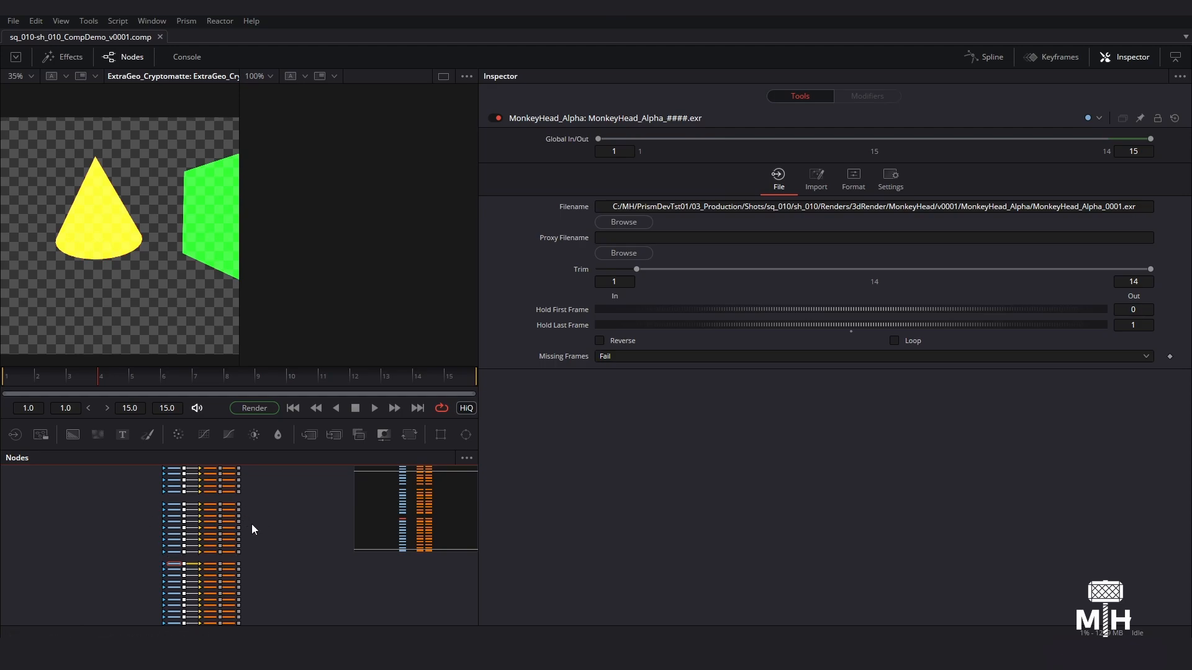
{"action": "scroll", "coordinate": [282, 551], "scroll_direction": "down", "scroll_amount": 2}
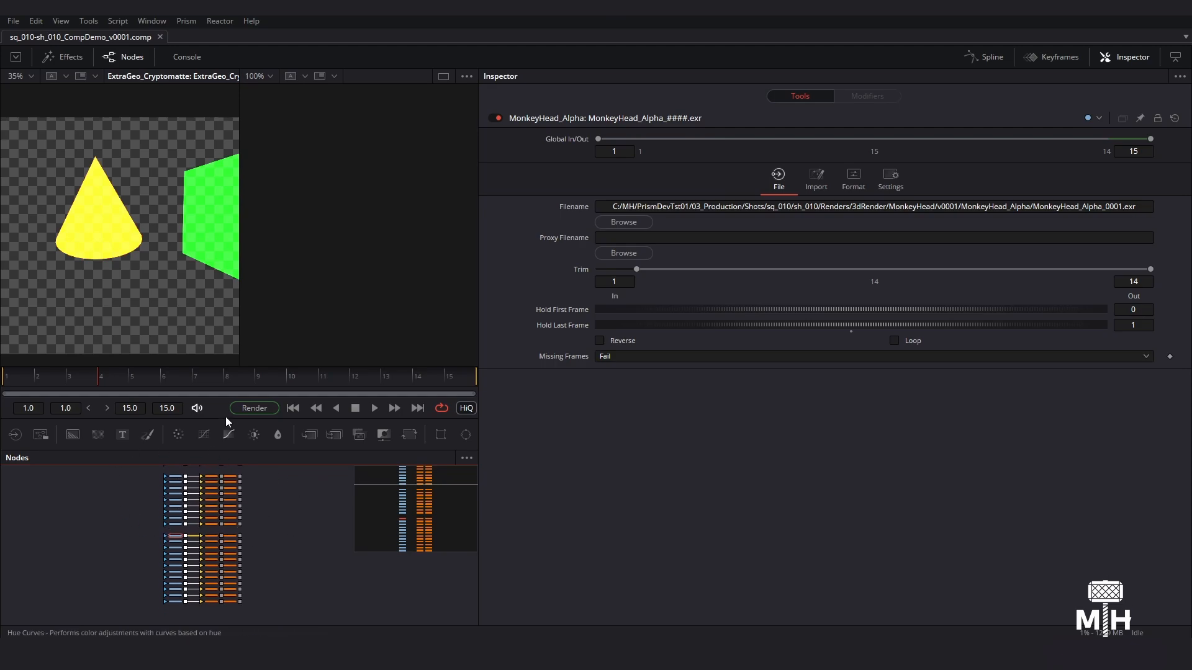
{"action": "middle_click_drag", "start_coordinate": [257, 487], "coordinate": [244, 475]}
- Bring back the Project Browser beside the node graph and select the MonkeyHead_Alpha, MonkeyHead_beauty and MonkeyHead_Cryptomatte loaders
{"action": "left_click", "coordinate": [740, 653]}
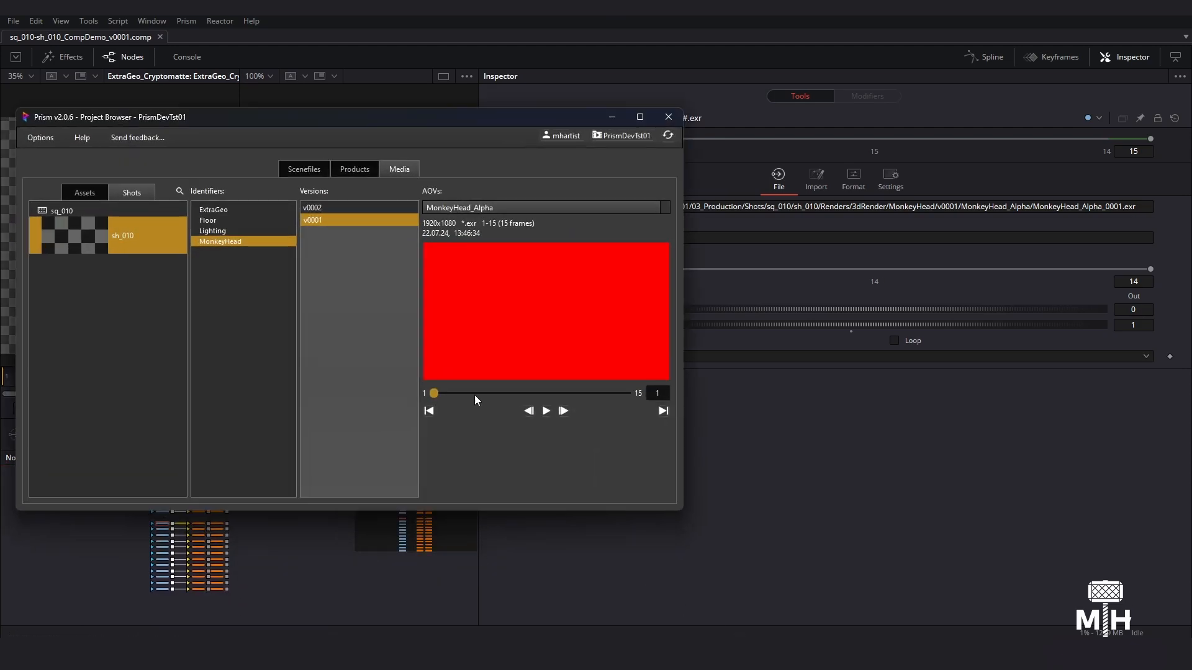
{"action": "left_click_drag", "start_coordinate": [453, 127], "coordinate": [849, 124]}
{"action": "scroll", "coordinate": [319, 540], "scroll_direction": "up", "scroll_amount": 2, "text": "ctrl"}
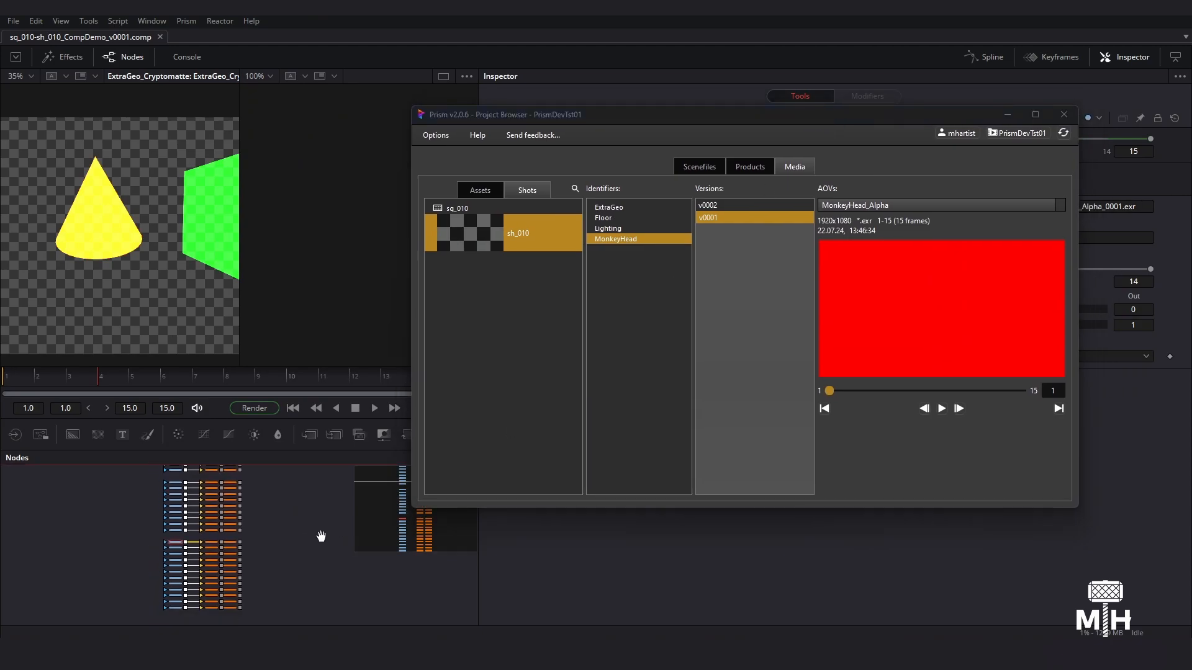
{"action": "scroll", "coordinate": [220, 513], "scroll_direction": "up", "scroll_amount": 3, "text": "ctrl"}
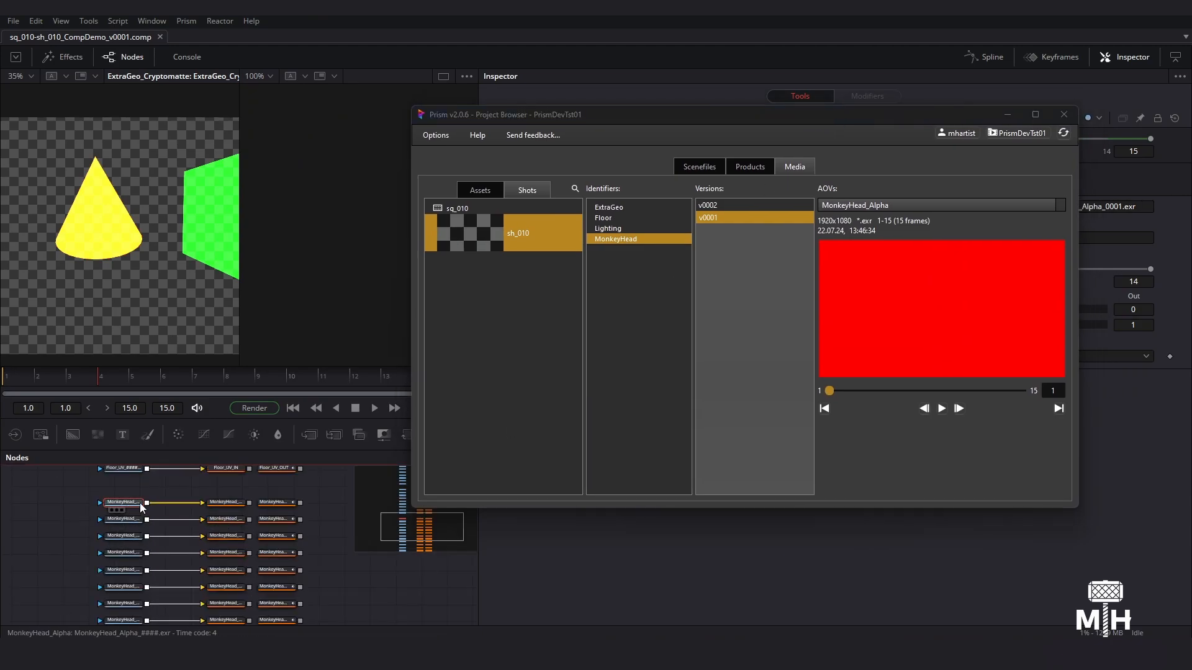
{"action": "left_click_drag", "start_coordinate": [820, 119], "coordinate": [653, 93]}
{"action": "left_click_drag", "start_coordinate": [75, 494], "coordinate": [128, 542]}
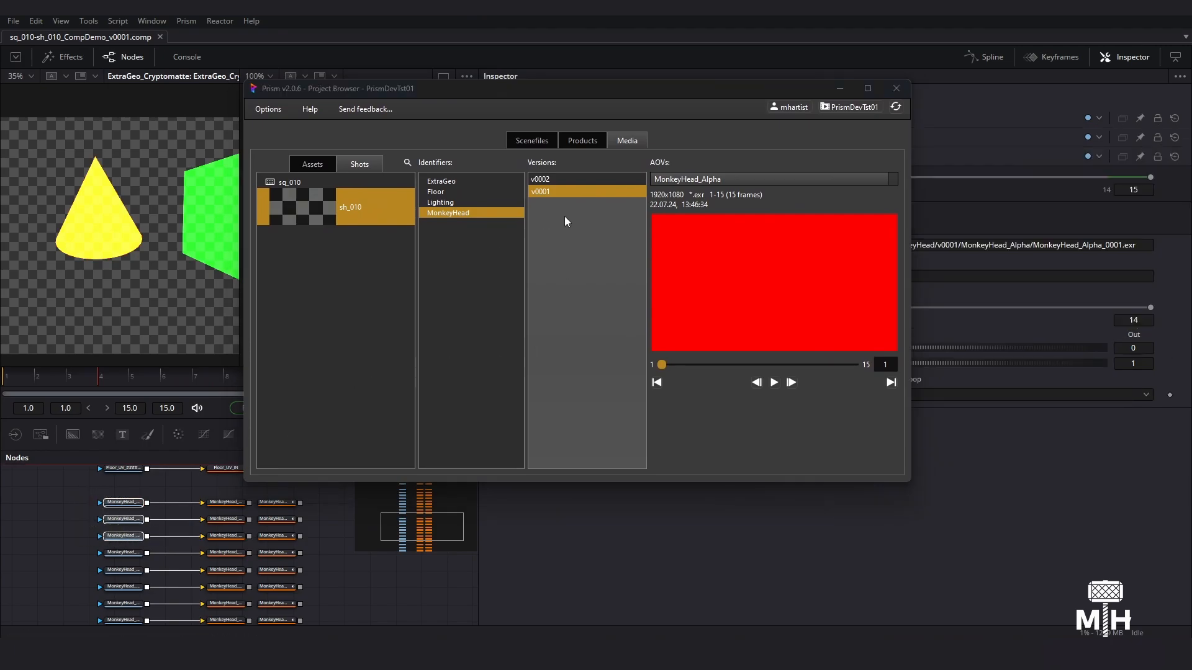
- Update the three selected MonkeyHead loaders to the v0002 render and dismiss the list of updated nodes
{"action": "left_click", "coordinate": [546, 178]}
{"action": "right_click", "coordinate": [732, 275]}
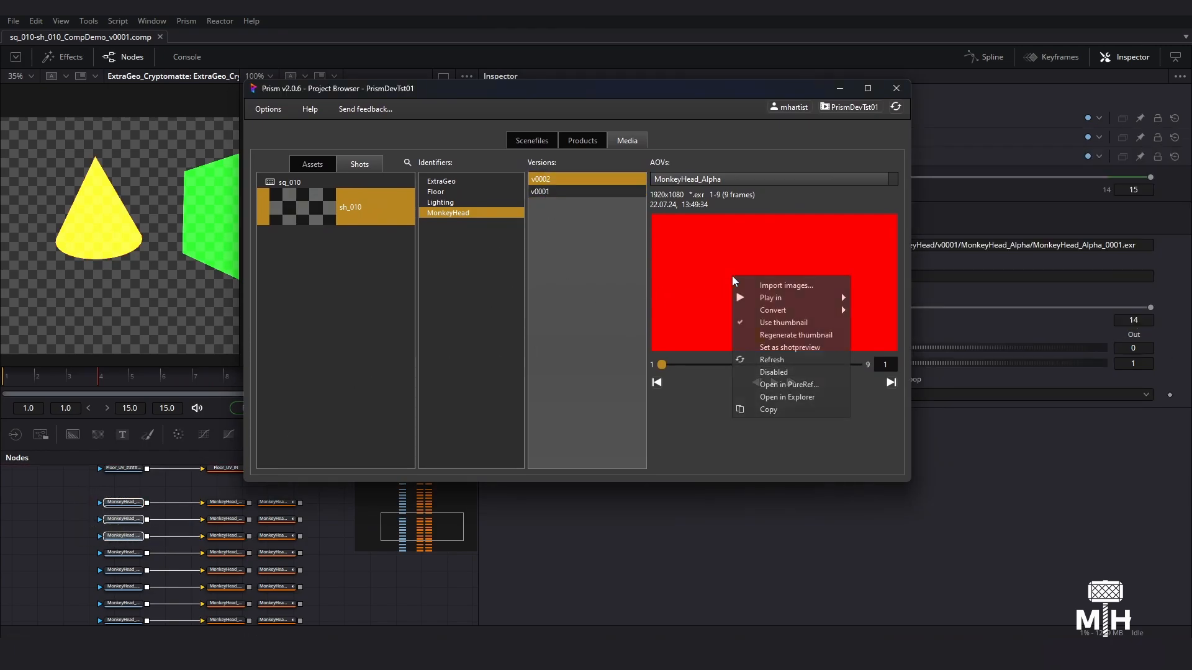
{"action": "left_click", "coordinate": [780, 285]}
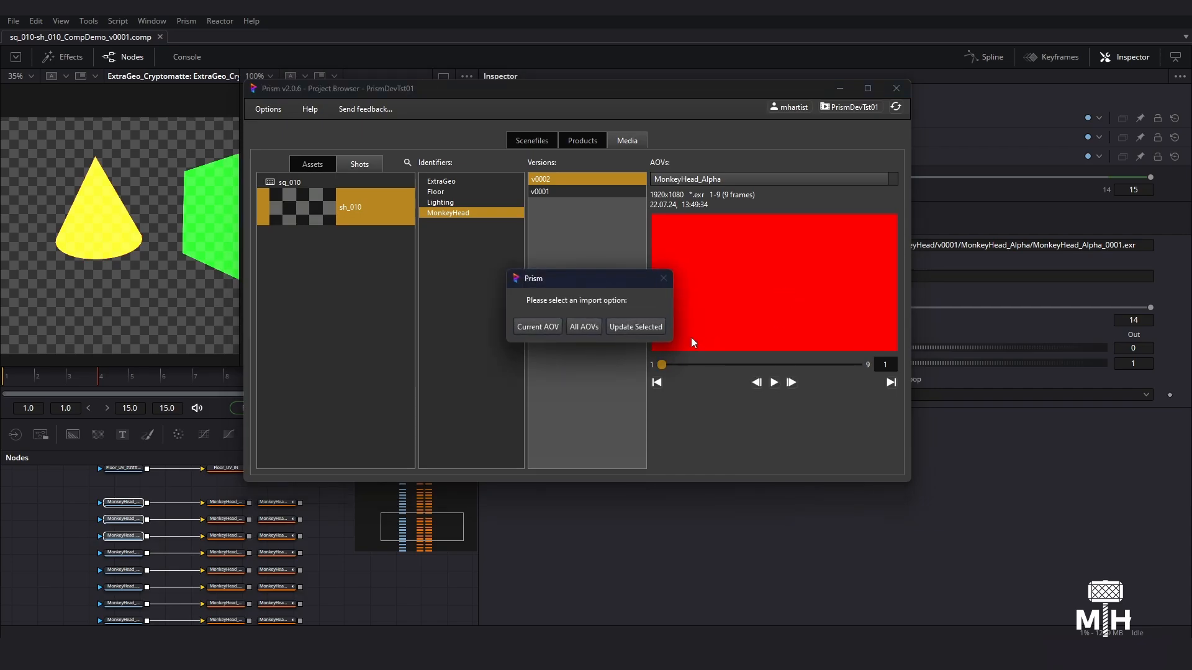
{"action": "left_click", "coordinate": [646, 333]}
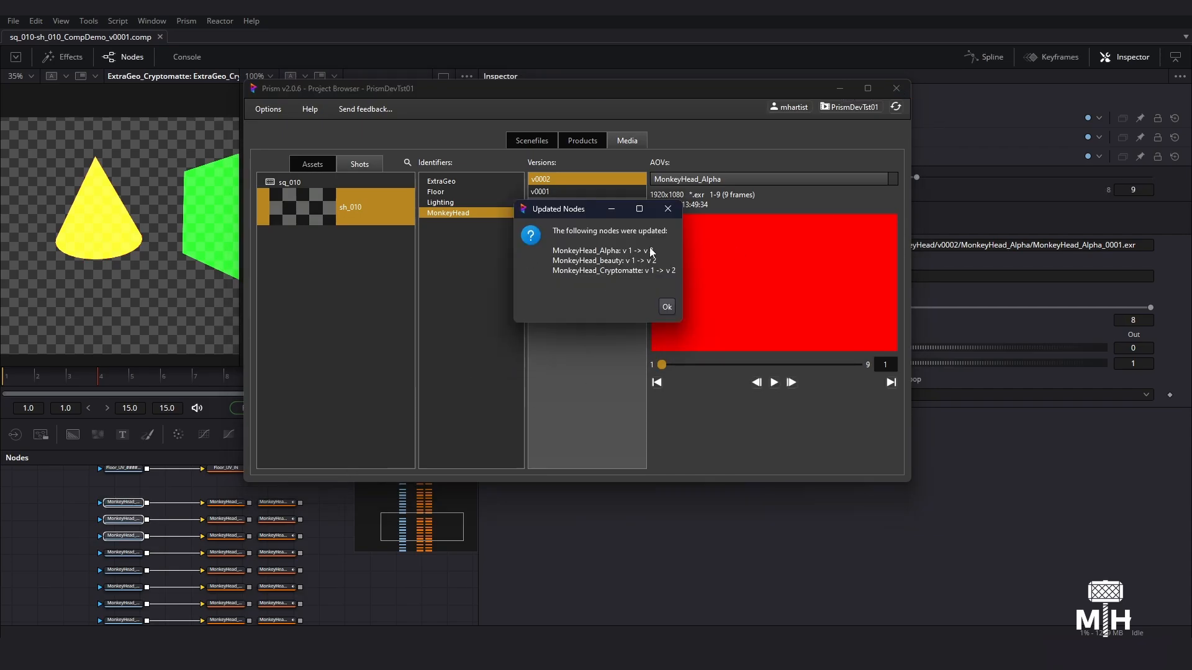
{"action": "left_click", "coordinate": [667, 307]}
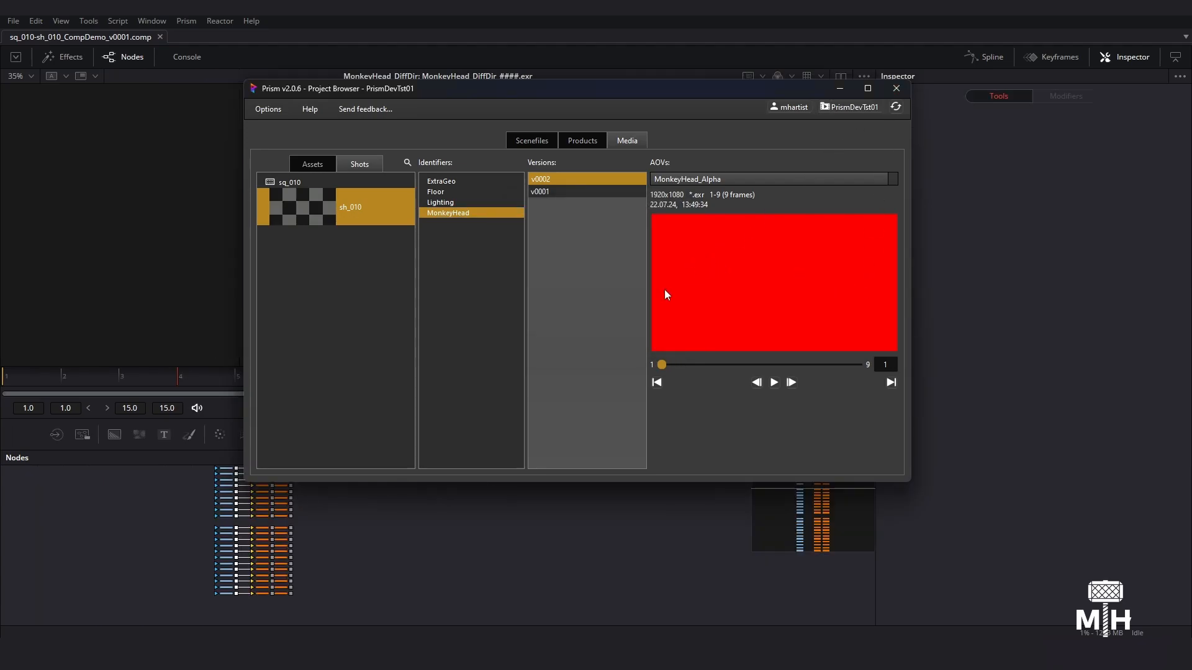
- Delete the MonkeyHead_Alpha loader together with its IN and OUT nodes
{"action": "scroll", "coordinate": [306, 541], "scroll_direction": "up", "scroll_amount": 6, "text": "ctrl"}
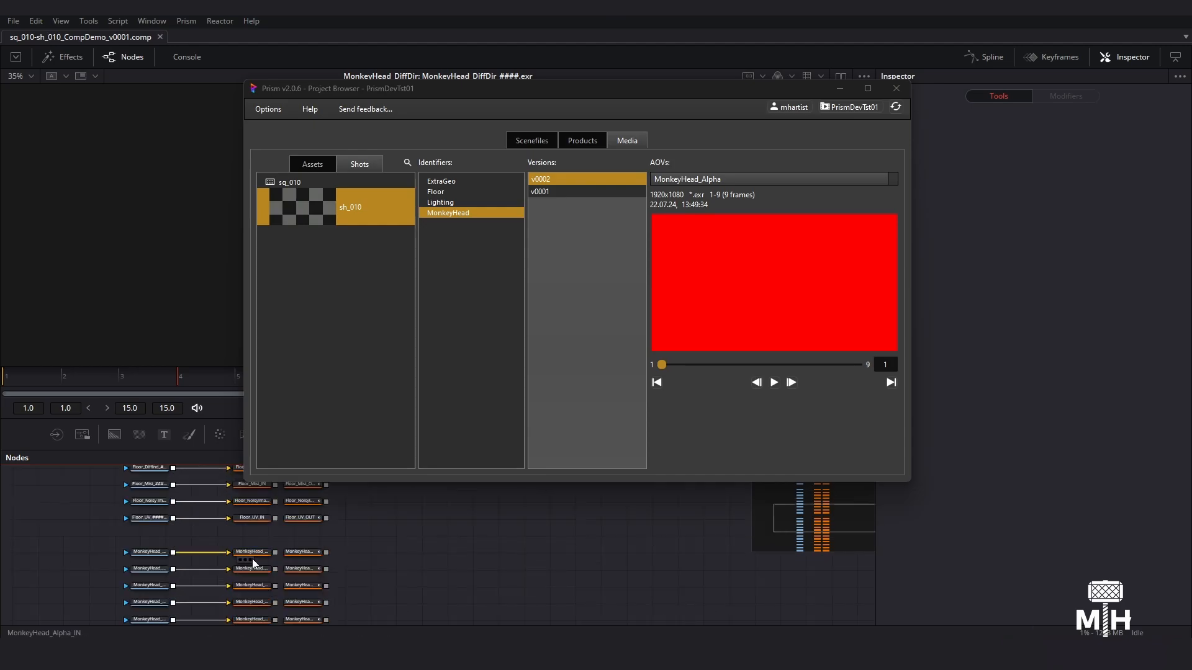
{"action": "scroll", "coordinate": [128, 547], "scroll_direction": "up", "scroll_amount": 3, "text": "ctrl"}
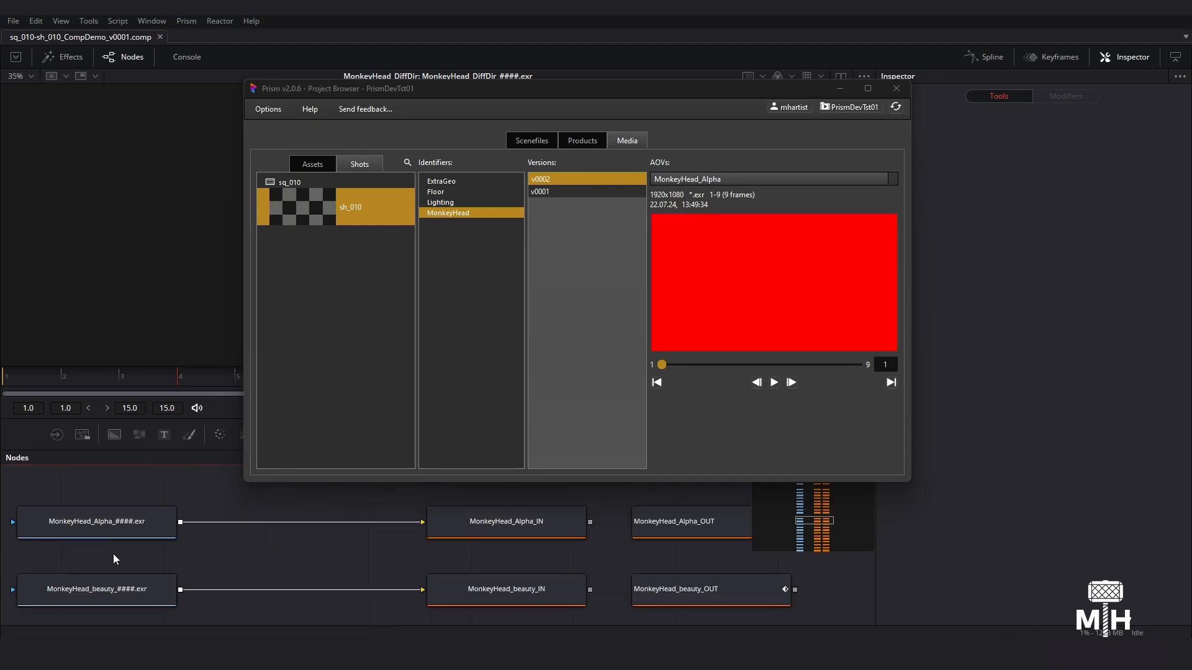
{"action": "scroll", "coordinate": [132, 523], "scroll_direction": "down", "scroll_amount": 4, "text": "ctrl"}
{"action": "left_click_drag", "start_coordinate": [77, 505], "coordinate": [357, 538]}
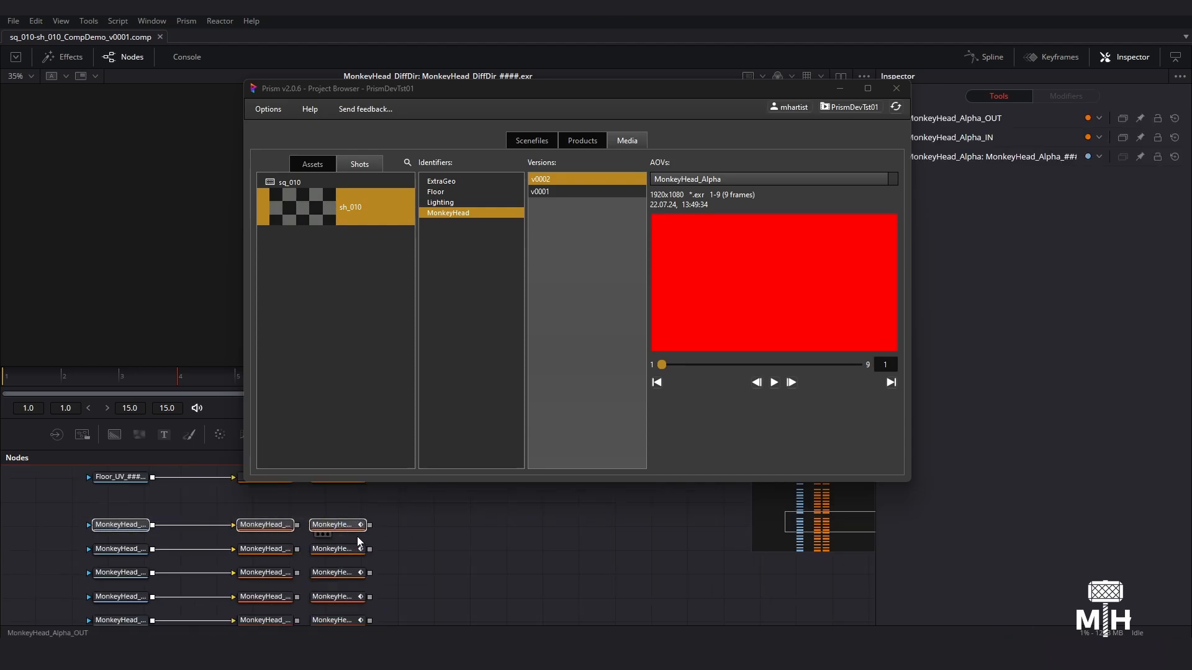
{"action": "key", "text": "Delete"}
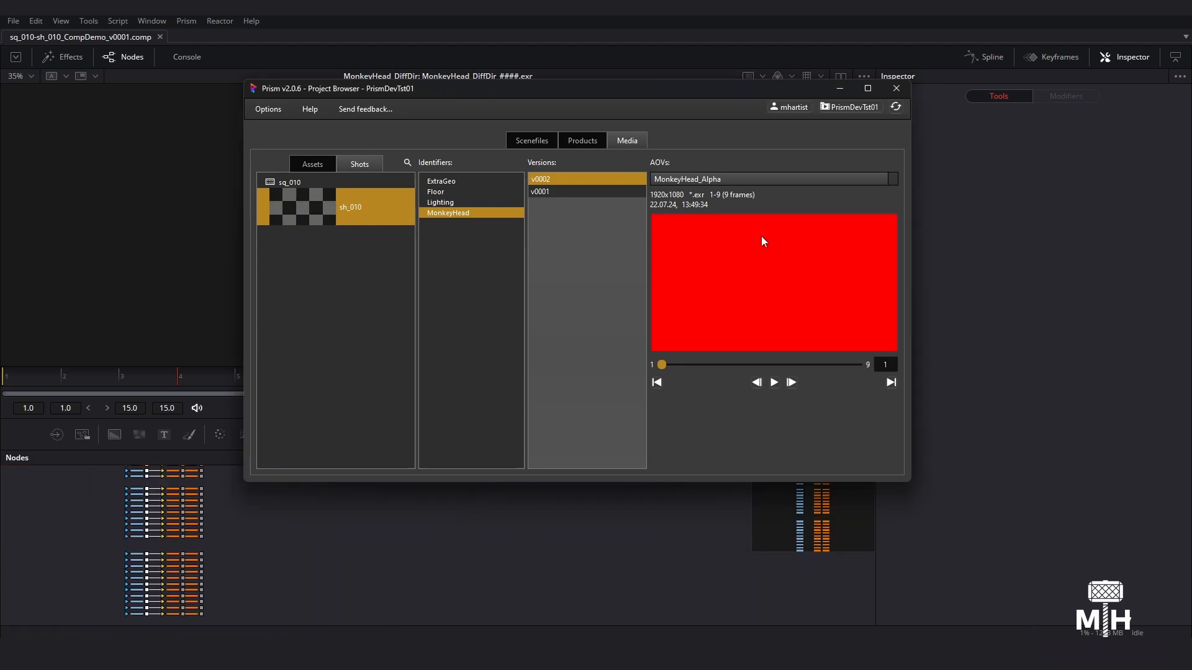
- Import only the current MonkeyHead_Alpha AOV of version v0002, without splitting the EXR channels into individual nodes
{"action": "right_click", "coordinate": [763, 240]}
{"action": "left_click", "coordinate": [804, 247]}
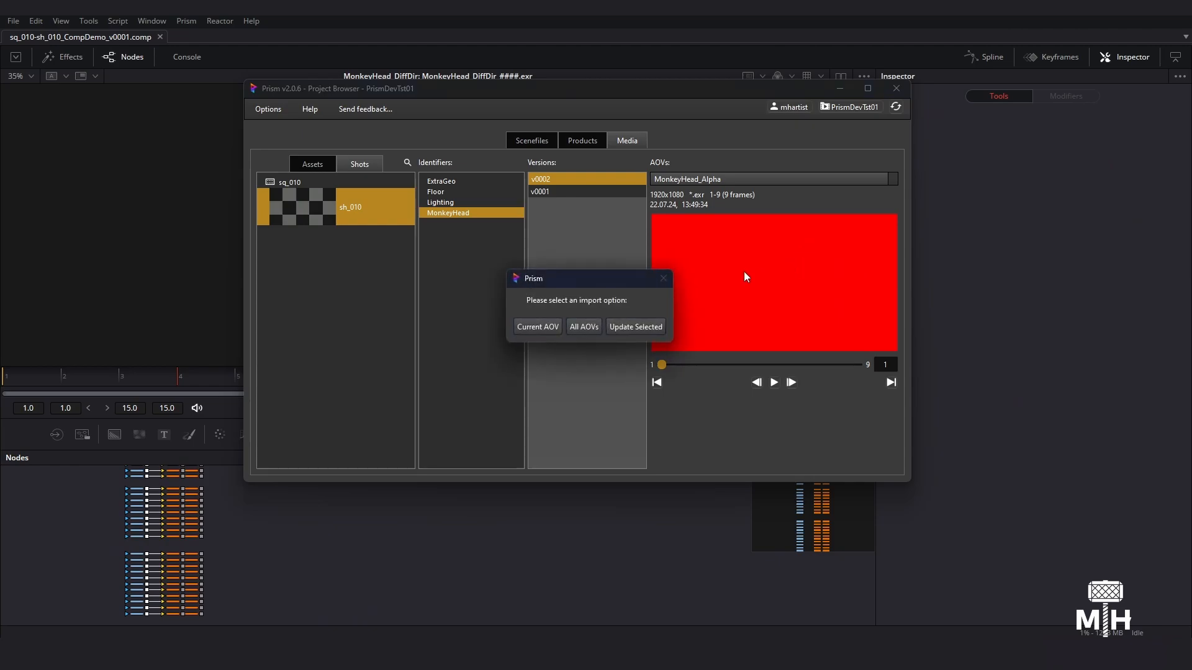
{"action": "left_click", "coordinate": [537, 332]}
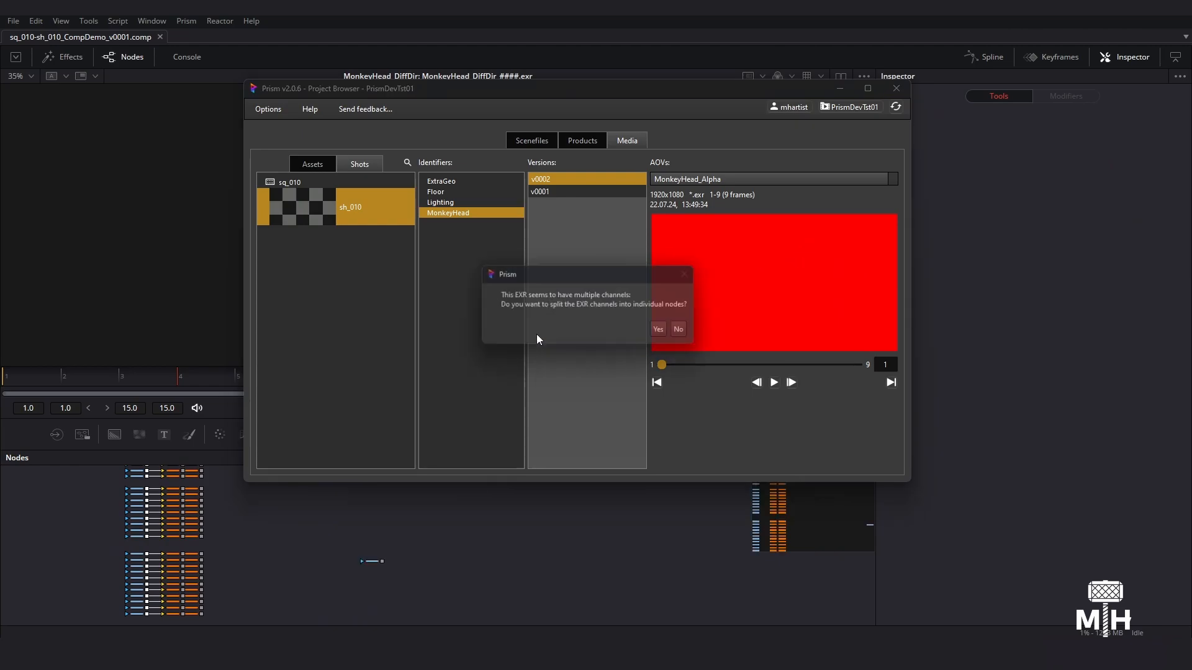
{"action": "left_click", "coordinate": [684, 334]}
{"action": "middle_click_drag", "start_coordinate": [380, 576], "coordinate": [386, 603]}
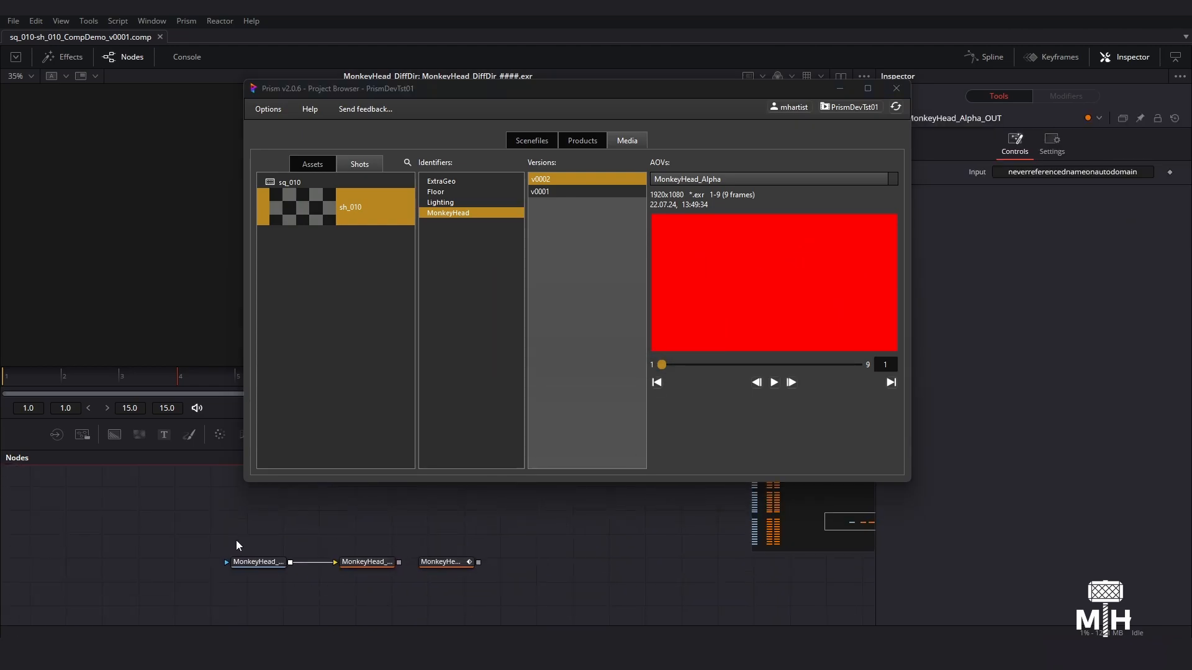
- Select the newly imported MonkeyHead_Alpha loader with its IN and OUT nodes
{"action": "left_click_drag", "start_coordinate": [235, 540], "coordinate": [539, 595]}
{"action": "scroll", "coordinate": [415, 575], "scroll_direction": "down", "scroll_amount": 3}
{"action": "middle_click_drag", "start_coordinate": [286, 512], "coordinate": [516, 652]}
{"action": "scroll", "coordinate": [470, 614], "scroll_direction": "up", "scroll_amount": 5, "text": "ctrl"}
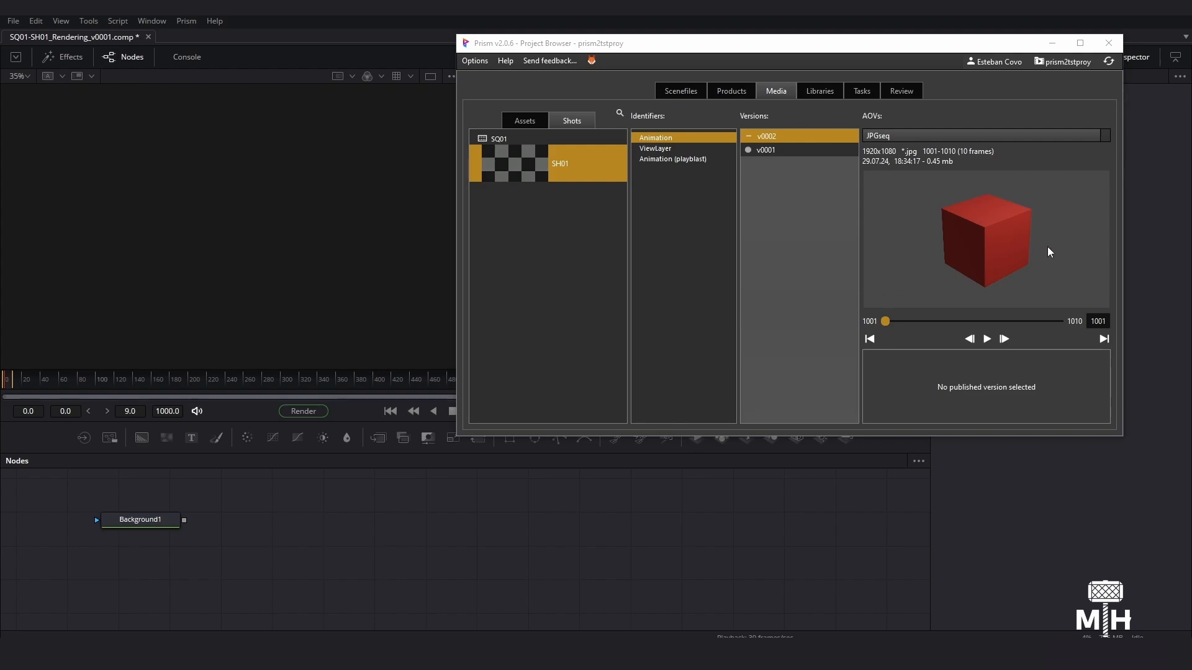
- In the SQ01-SH01_Rendering comp, drop the Animation v0002 JPGseq preview from the Project Browser into the node graph twice
{"action": "left_click_drag", "start_coordinate": [1003, 236], "coordinate": [136, 575]}
{"action": "left_click_drag", "start_coordinate": [1009, 251], "coordinate": [404, 517]}
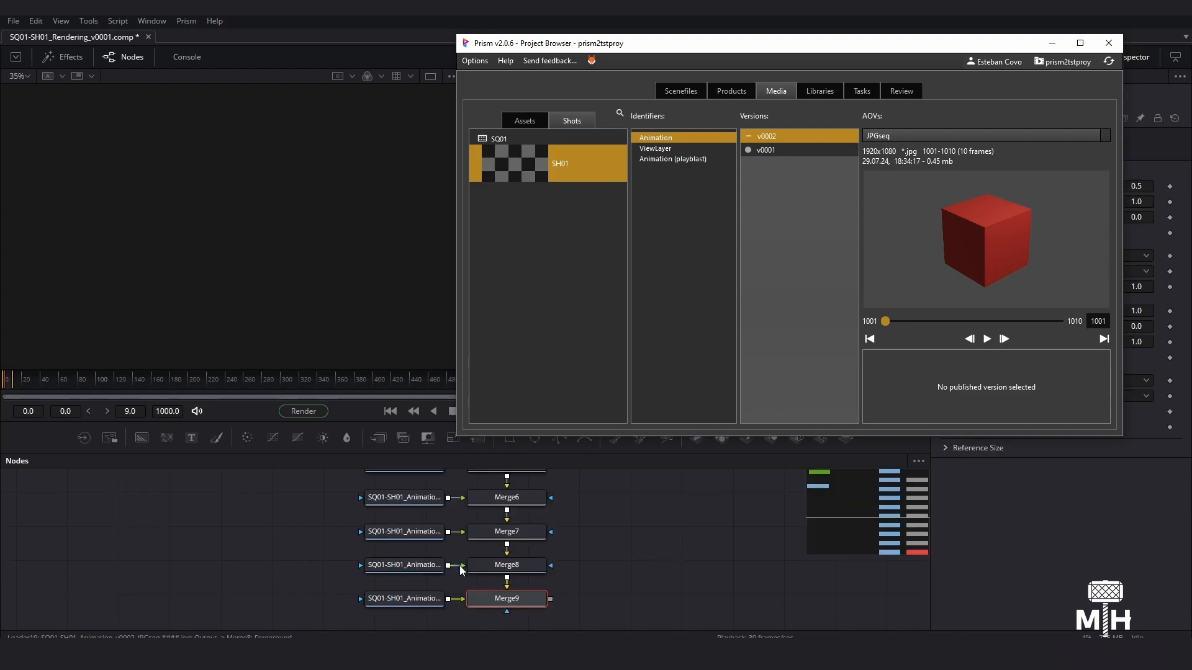
{"action": "middle_click_drag", "start_coordinate": [562, 517], "coordinate": [528, 565]}
- Delete the column of Animation loaders and their chained Merge nodes from the node graph
{"action": "middle_click_drag", "start_coordinate": [345, 522], "coordinate": [346, 515]}
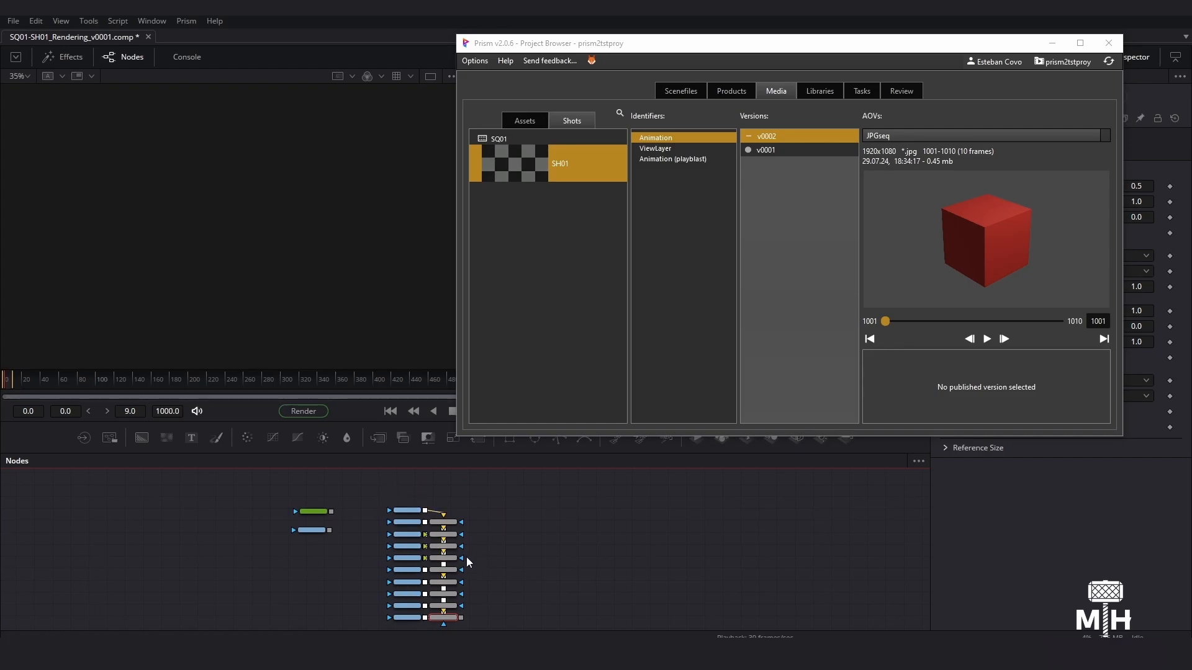
{"action": "left_click_drag", "start_coordinate": [366, 482], "coordinate": [473, 633]}
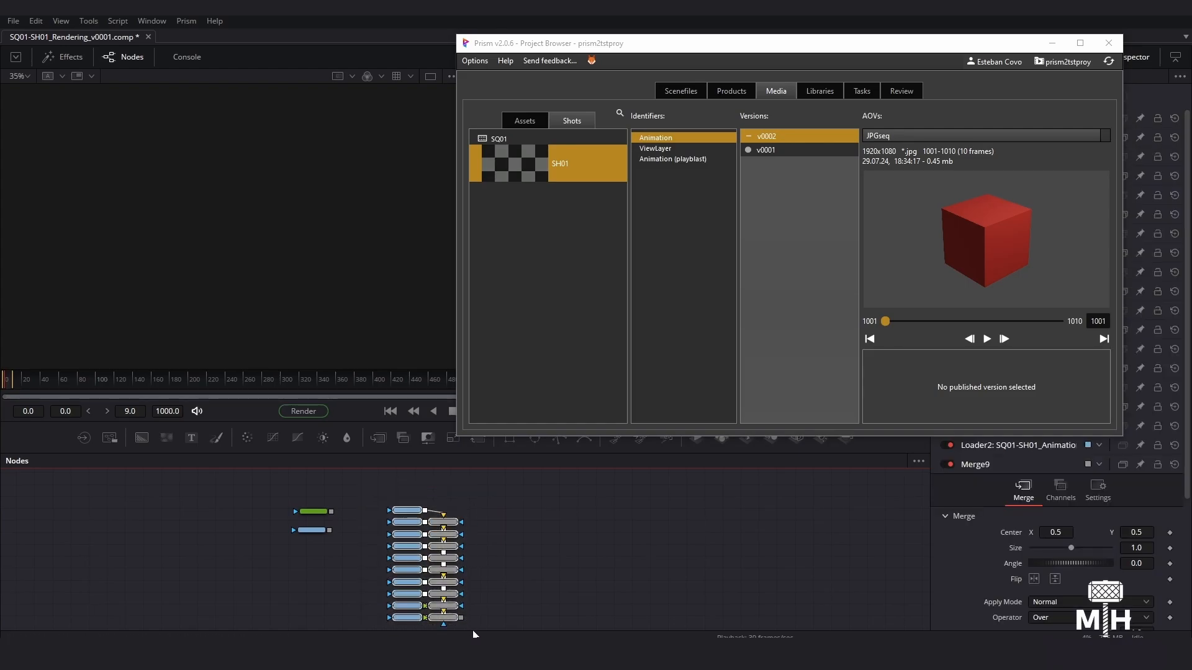
{"action": "key", "text": "Delete"}
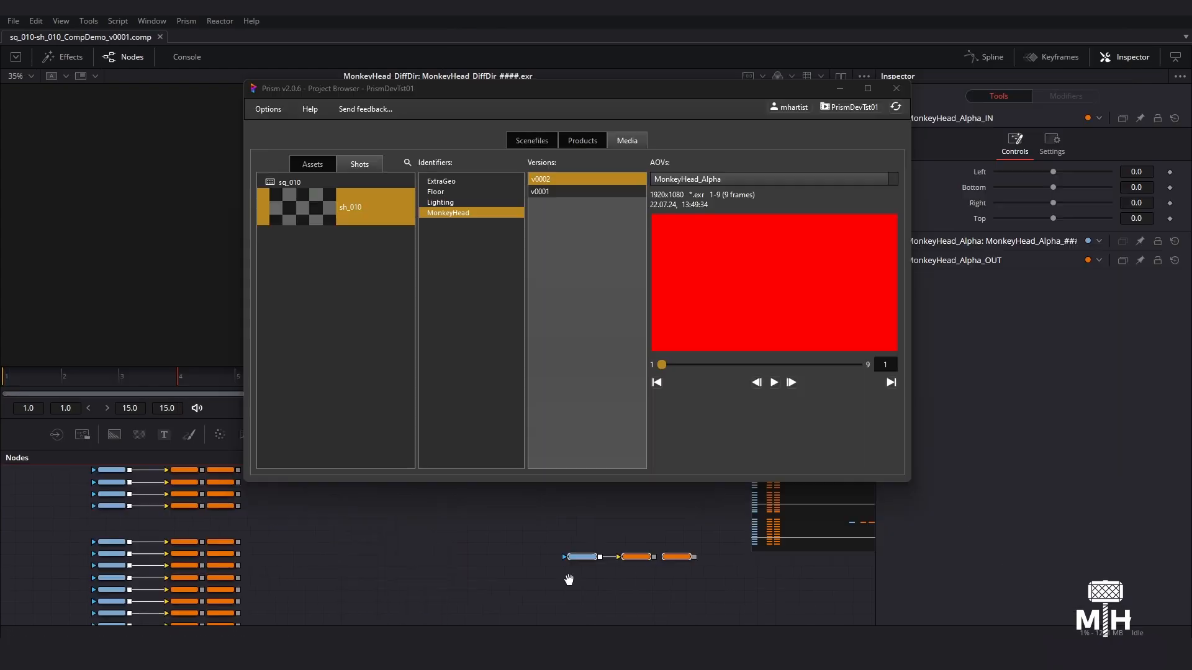
- In the CompDemo comp, place the imported MonkeyHead_Alpha loader, IN and OUT nodes above the MonkeyHead_beauty row
{"action": "left_click_drag", "start_coordinate": [605, 561], "coordinate": [141, 532]}
{"action": "scroll", "coordinate": [188, 533], "scroll_direction": "up", "scroll_amount": 5, "text": "ctrl"}
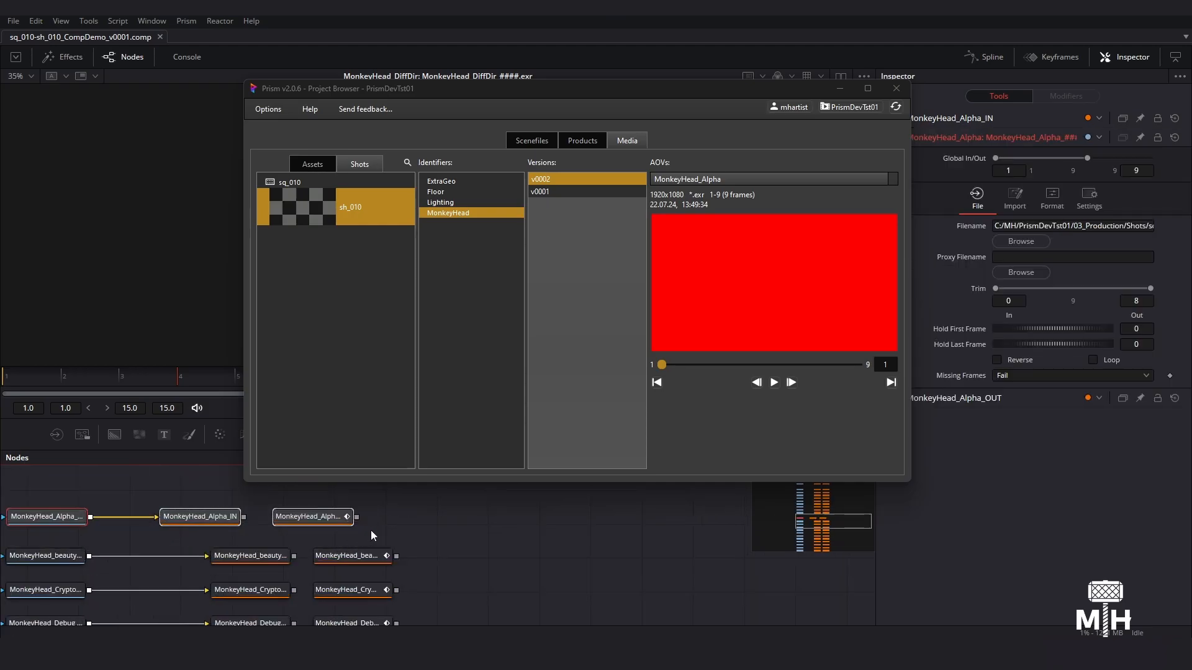
{"action": "left_click_drag", "start_coordinate": [380, 532], "coordinate": [156, 503]}
{"action": "left_click_drag", "start_coordinate": [178, 516], "coordinate": [259, 536]}
{"action": "scroll", "coordinate": [286, 541], "scroll_direction": "down", "scroll_amount": 5, "text": "ctrl"}
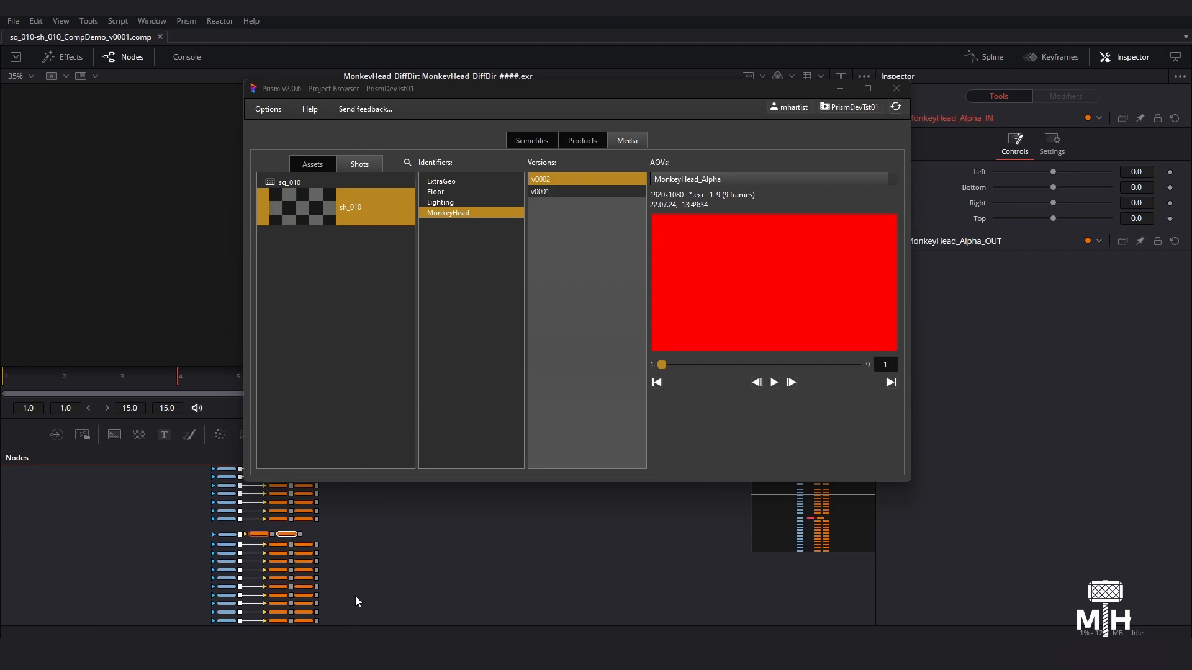
- Import all AOVs of MonkeyHead v0002 without splitting the EXR channels, and dismiss the list of updated nodes
{"action": "right_click", "coordinate": [692, 256]}
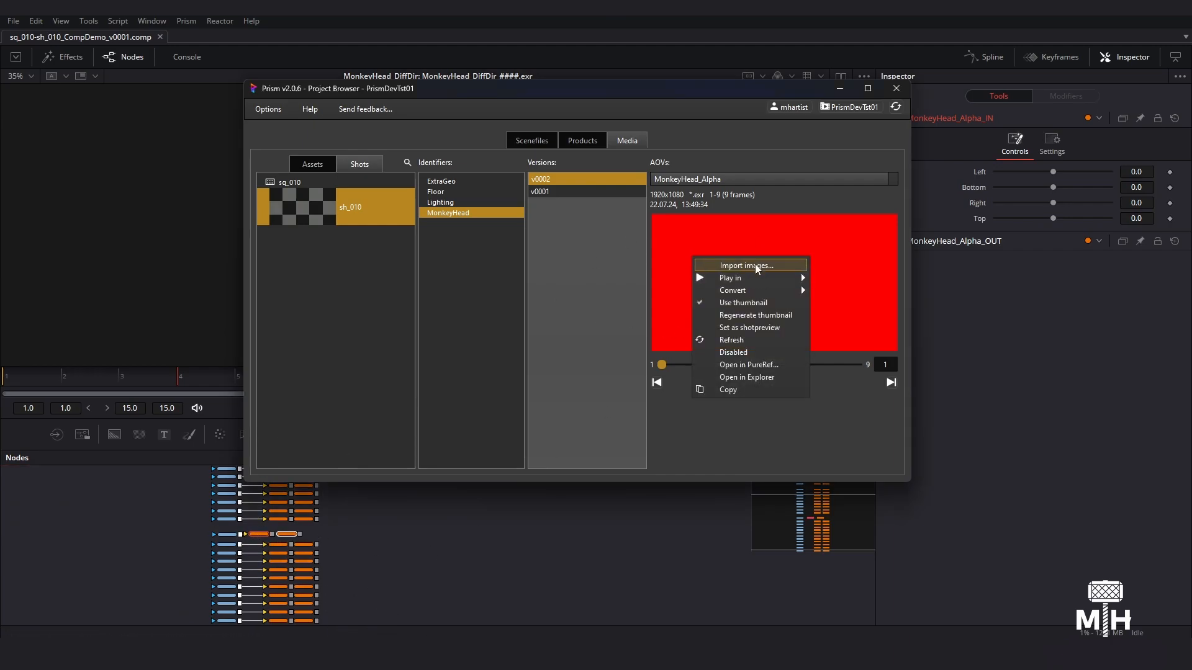
{"action": "left_click", "coordinate": [754, 263]}
{"action": "left_click", "coordinate": [584, 327]}
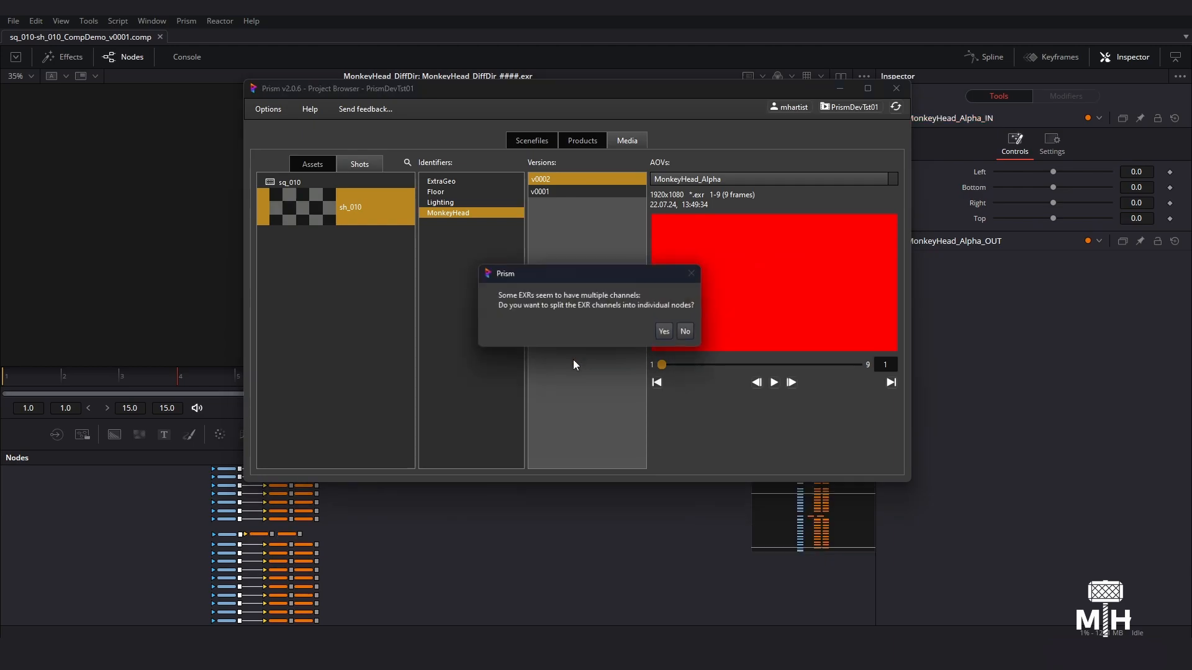
{"action": "left_click", "coordinate": [686, 334]}
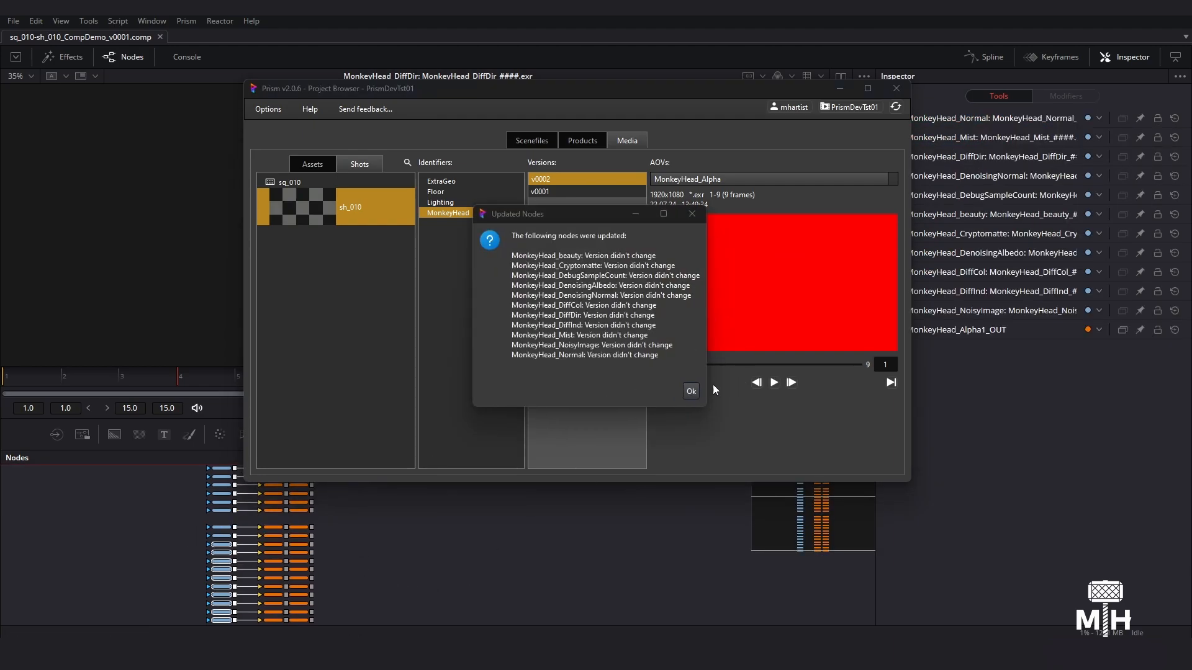
{"action": "left_click", "coordinate": [689, 392]}
- Examine the file settings of the MonkeyHead_DenoisingNormal loader
{"action": "left_click_drag", "start_coordinate": [404, 550], "coordinate": [491, 610]}
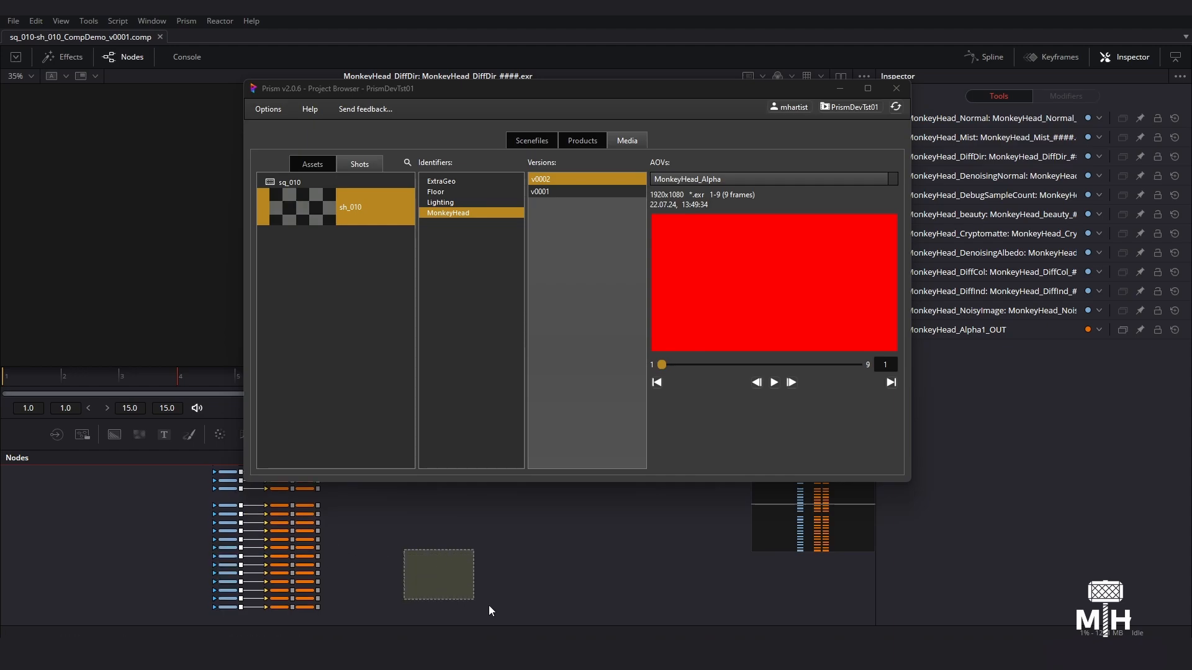
{"action": "middle_click_drag", "start_coordinate": [408, 541], "coordinate": [413, 571]}
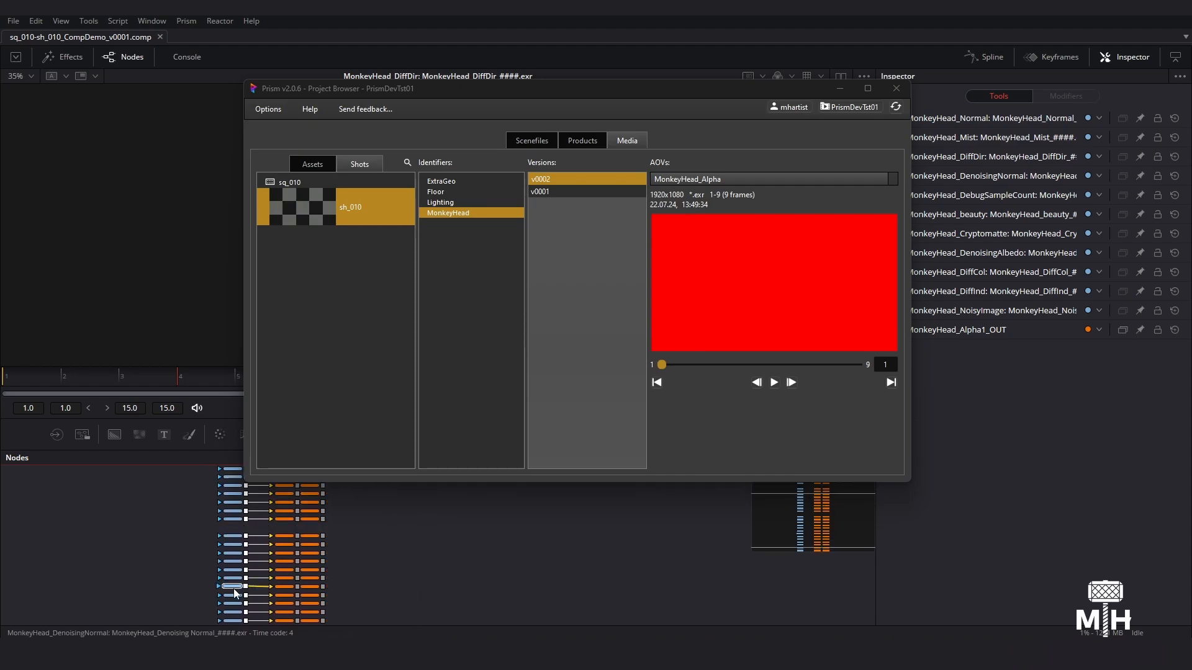
{"action": "left_click", "coordinate": [234, 590]}
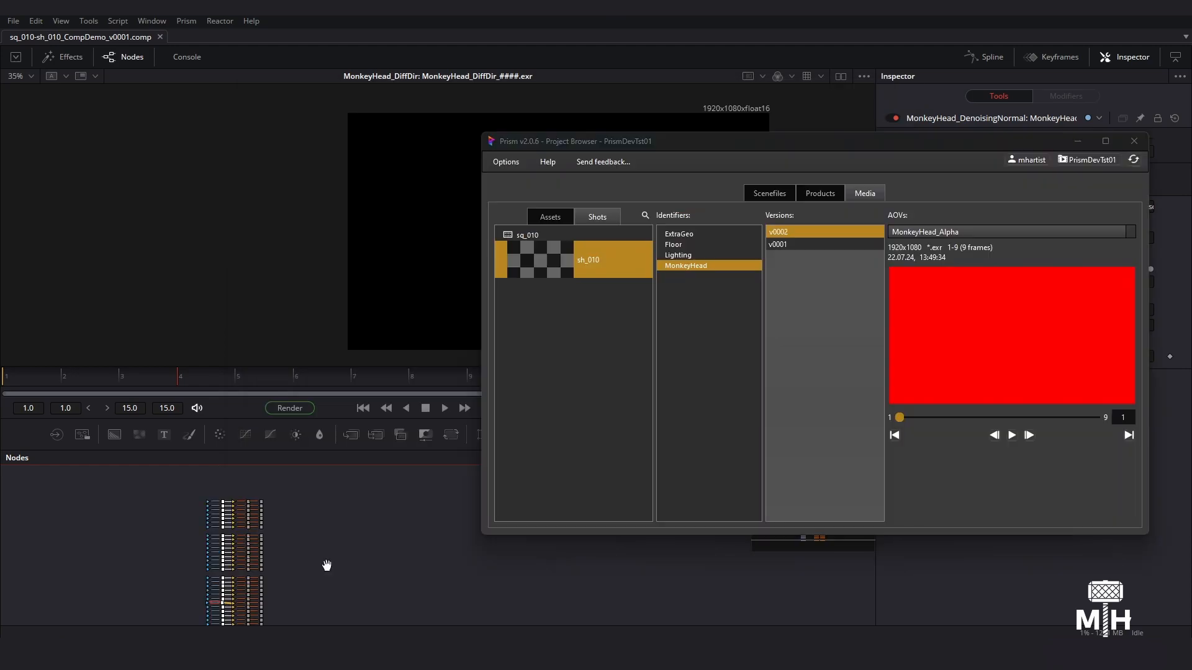
- Move the Project Browser off the loader's settings and close it
{"action": "middle_click_drag", "start_coordinate": [324, 561], "coordinate": [230, 539]}
{"action": "left_click_drag", "start_coordinate": [1137, 147], "coordinate": [917, 121]}
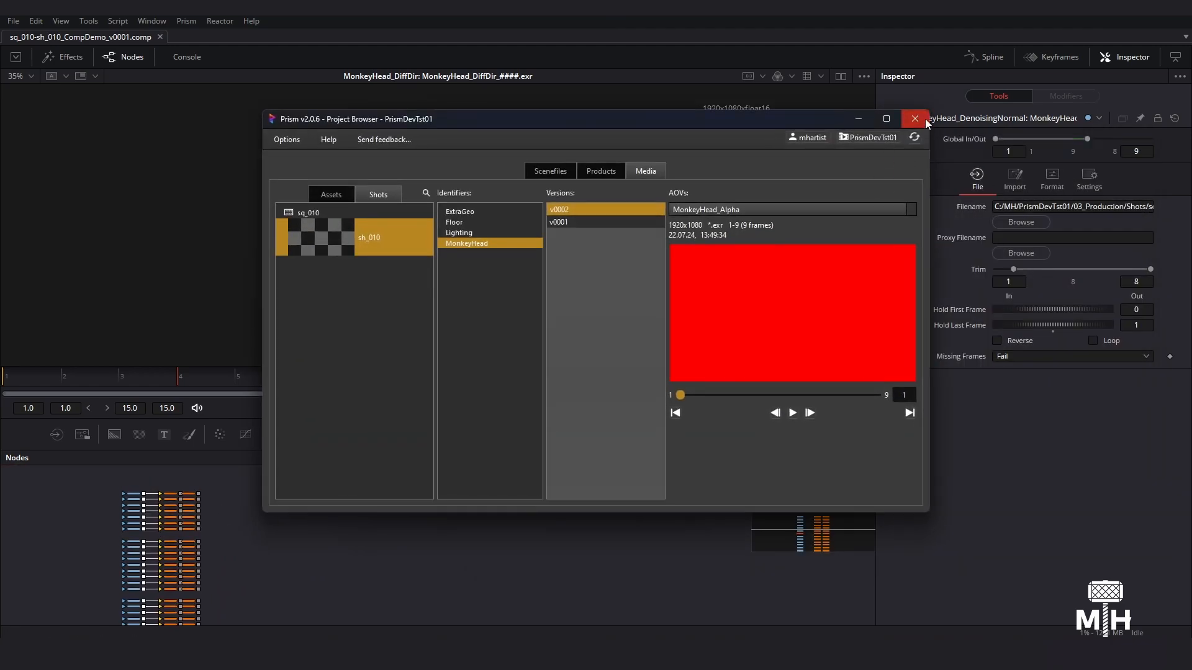
{"action": "left_click", "coordinate": [916, 119]}
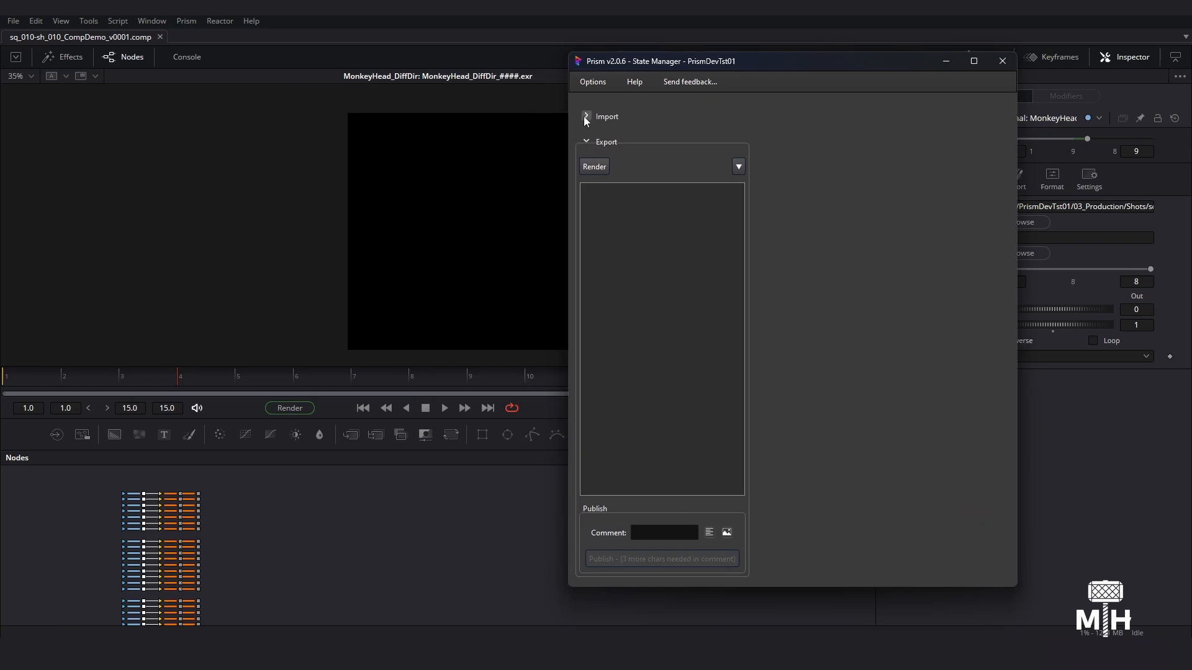
- Import version v0001 of the sh_010 Lighting product through the State Manager, continuing past the UI automation notice
{"action": "left_click", "coordinate": [584, 116]}
{"action": "scroll", "coordinate": [301, 540], "scroll_direction": "down", "scroll_amount": 2, "text": "ctrl"}
{"action": "middle_click_drag", "start_coordinate": [268, 535], "coordinate": [239, 530]}
{"action": "scroll", "coordinate": [234, 520], "scroll_direction": "up", "scroll_amount": 2, "text": "ctrl"}
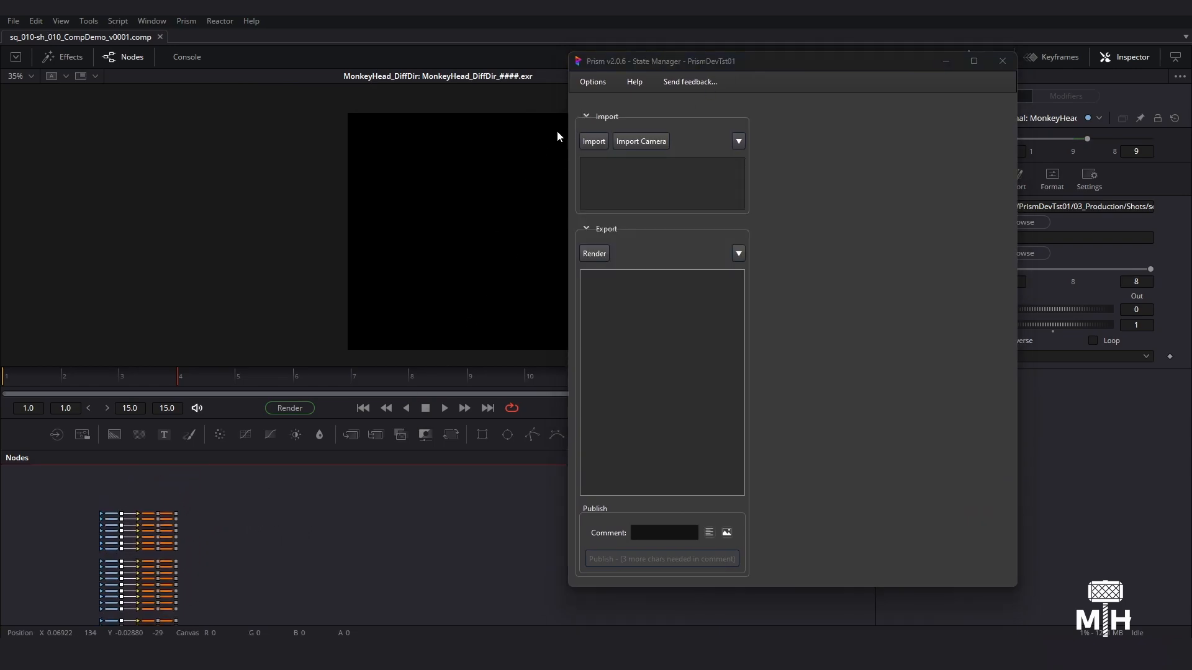
{"action": "left_click", "coordinate": [602, 143]}
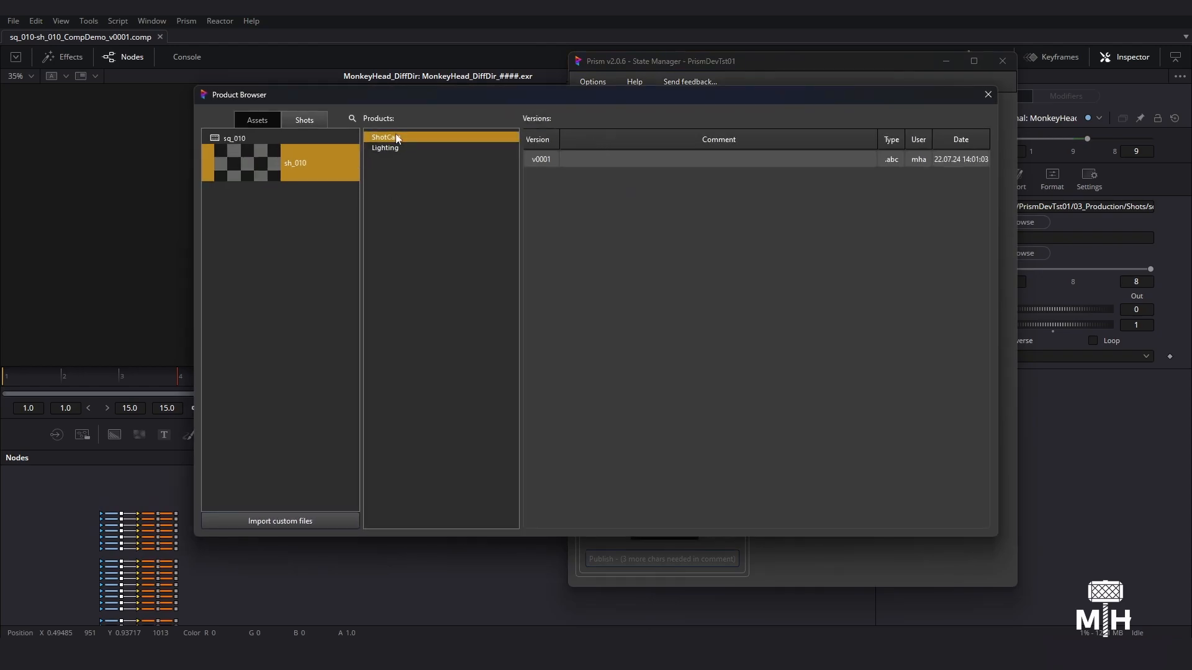
{"action": "left_click", "coordinate": [401, 149]}
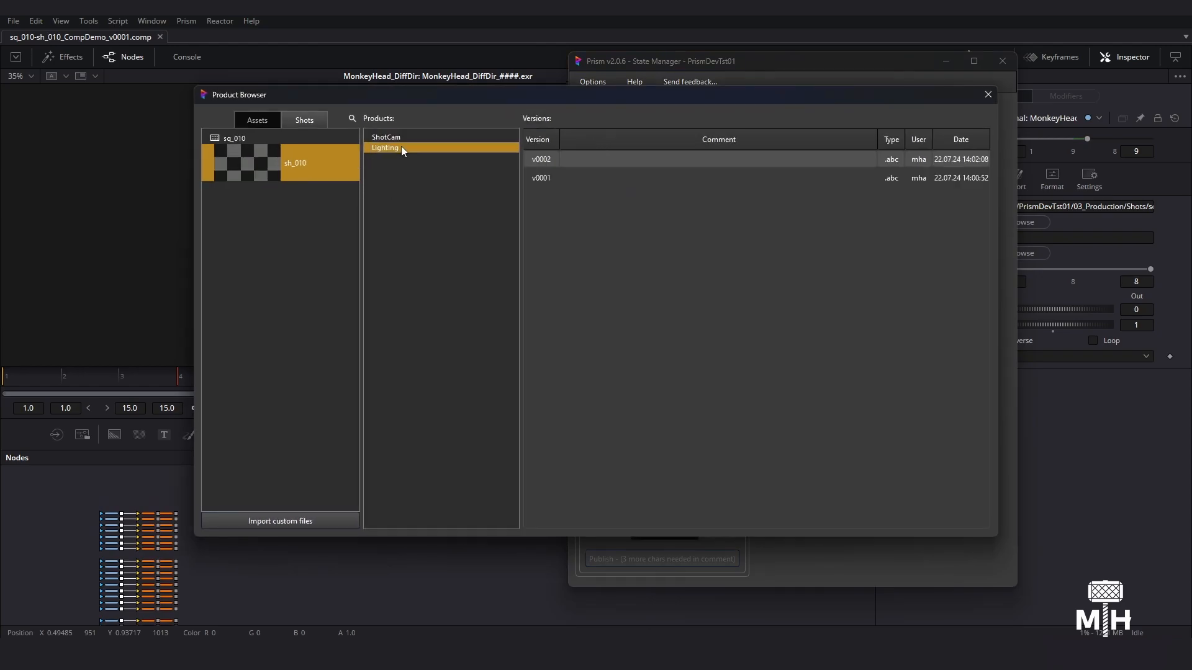
{"action": "left_click", "coordinate": [549, 183]}
{"action": "double_click", "coordinate": [550, 180]}
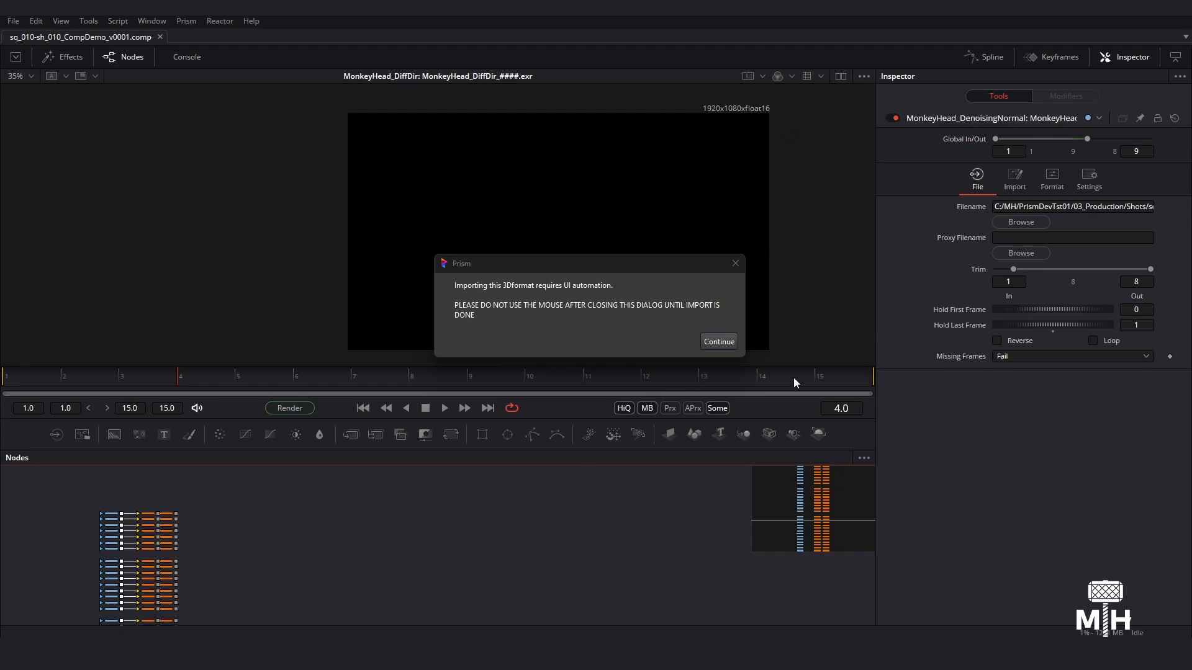
{"action": "left_click", "coordinate": [718, 342]}
{"action": "left_click", "coordinate": [727, 348]}
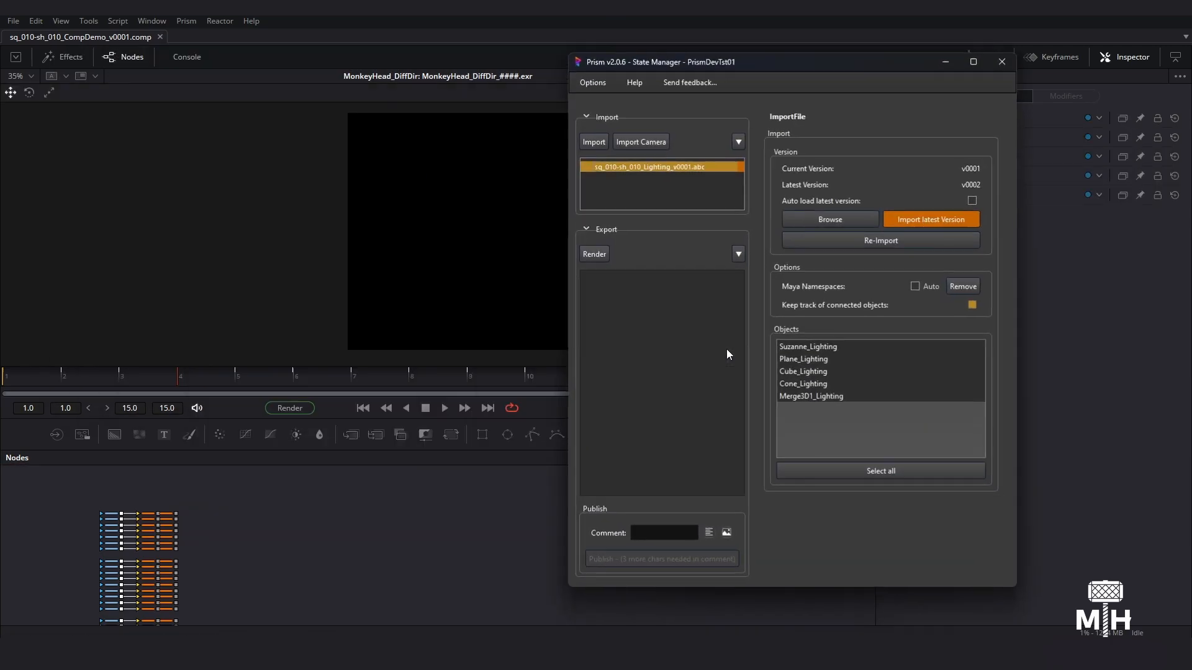
- Move the imported Lighting meshes and Merge3D1_Lighting node into the empty area clear of the loader rows, then deselect them
{"action": "middle_click_drag", "start_coordinate": [422, 535], "coordinate": [318, 510]}
{"action": "scroll", "coordinate": [344, 541], "scroll_direction": "down", "scroll_amount": 1, "text": "ctrl"}
{"action": "scroll", "coordinate": [119, 594], "scroll_direction": "up", "scroll_amount": 2, "text": "ctrl"}
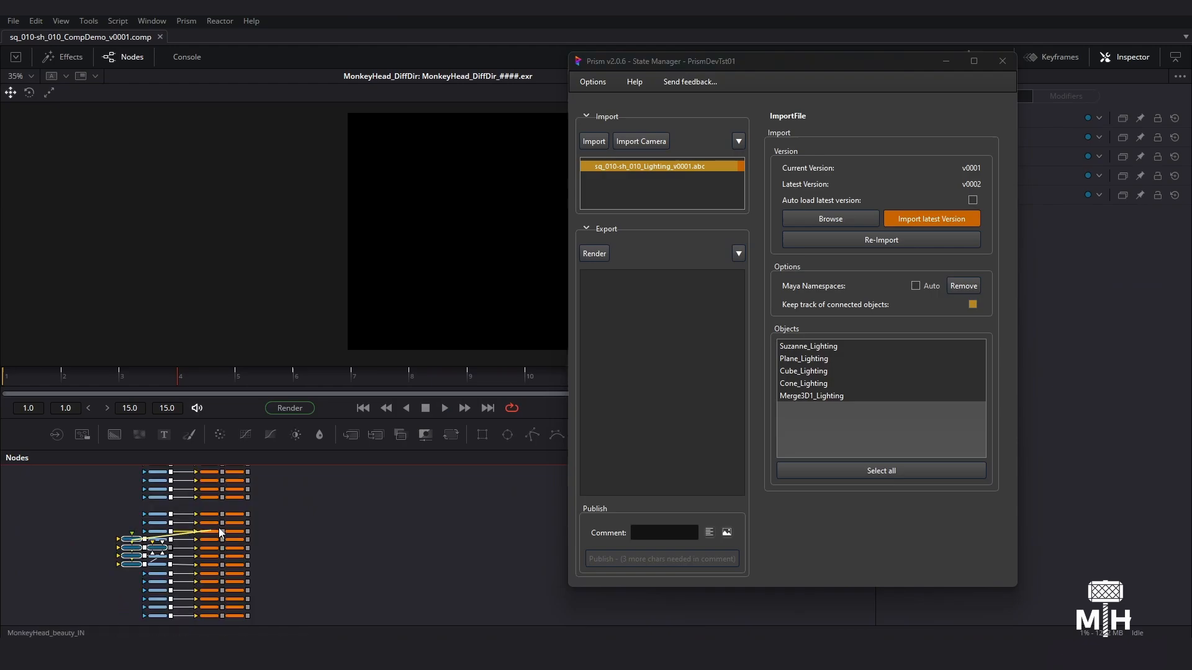
{"action": "left_click_drag", "start_coordinate": [156, 557], "coordinate": [375, 496]}
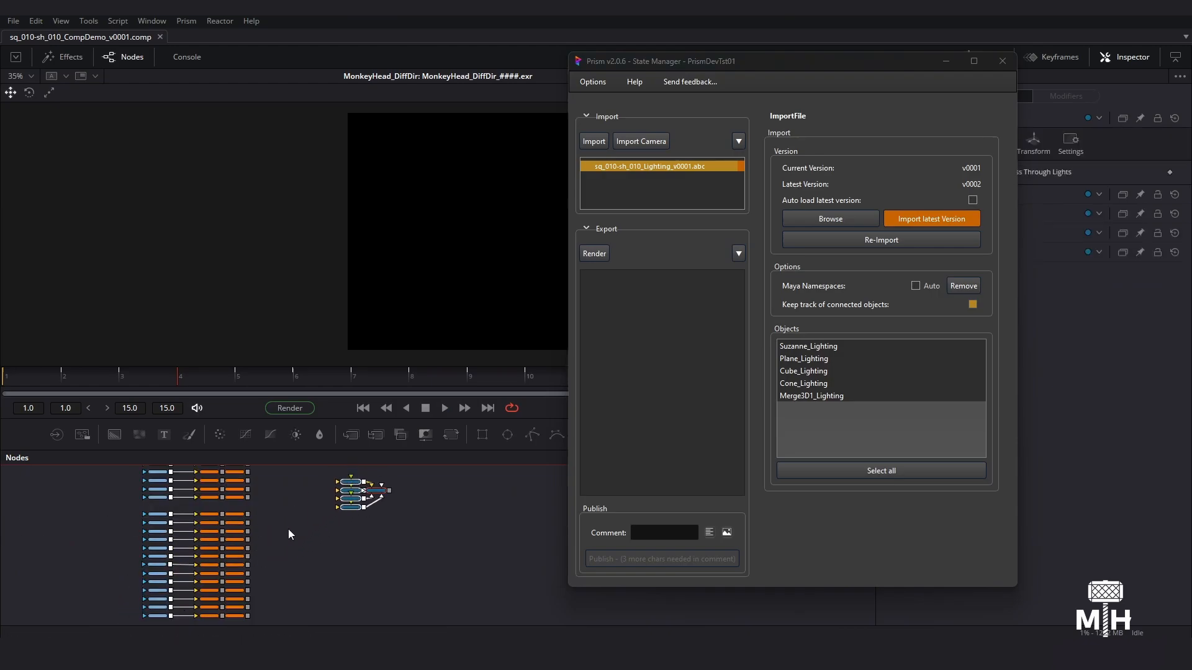
{"action": "middle_click_drag", "start_coordinate": [293, 519], "coordinate": [268, 580]}
{"action": "left_click_drag", "start_coordinate": [331, 602], "coordinate": [346, 507]}
{"action": "middle_click_drag", "start_coordinate": [267, 490], "coordinate": [263, 541]}
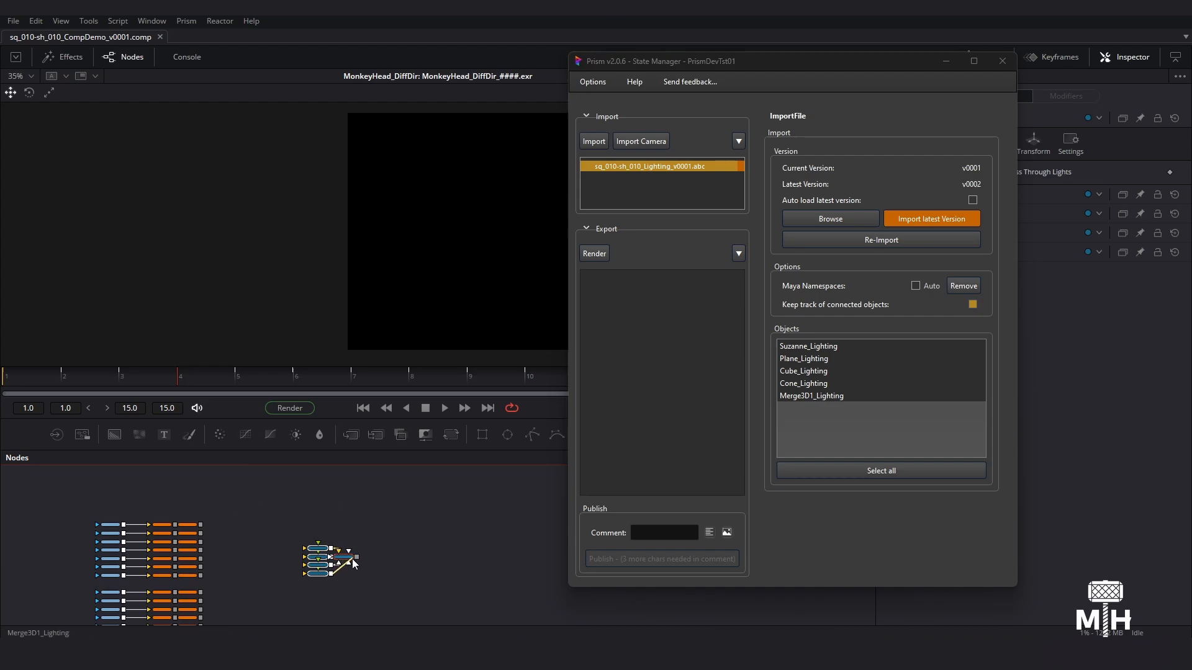
{"action": "scroll", "coordinate": [360, 584], "scroll_direction": "up", "scroll_amount": 2}
{"action": "scroll", "coordinate": [345, 591], "scroll_direction": "up", "scroll_amount": 2, "text": "ctrl"}
{"action": "scroll", "coordinate": [338, 562], "scroll_direction": "down", "scroll_amount": 2}
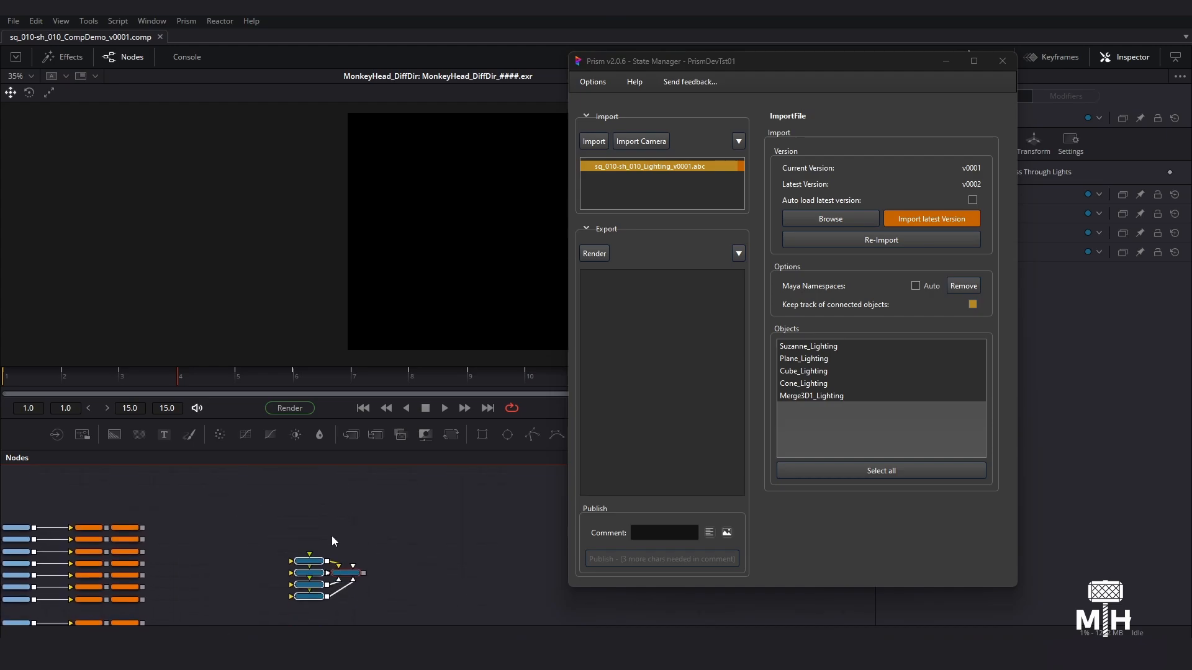
{"action": "scroll", "coordinate": [329, 591], "scroll_direction": "up", "scroll_amount": 3, "text": "ctrl"}
{"action": "left_click", "coordinate": [412, 526]}
{"action": "scroll", "coordinate": [408, 527], "scroll_direction": "down", "scroll_amount": 3, "text": "ctrl"}
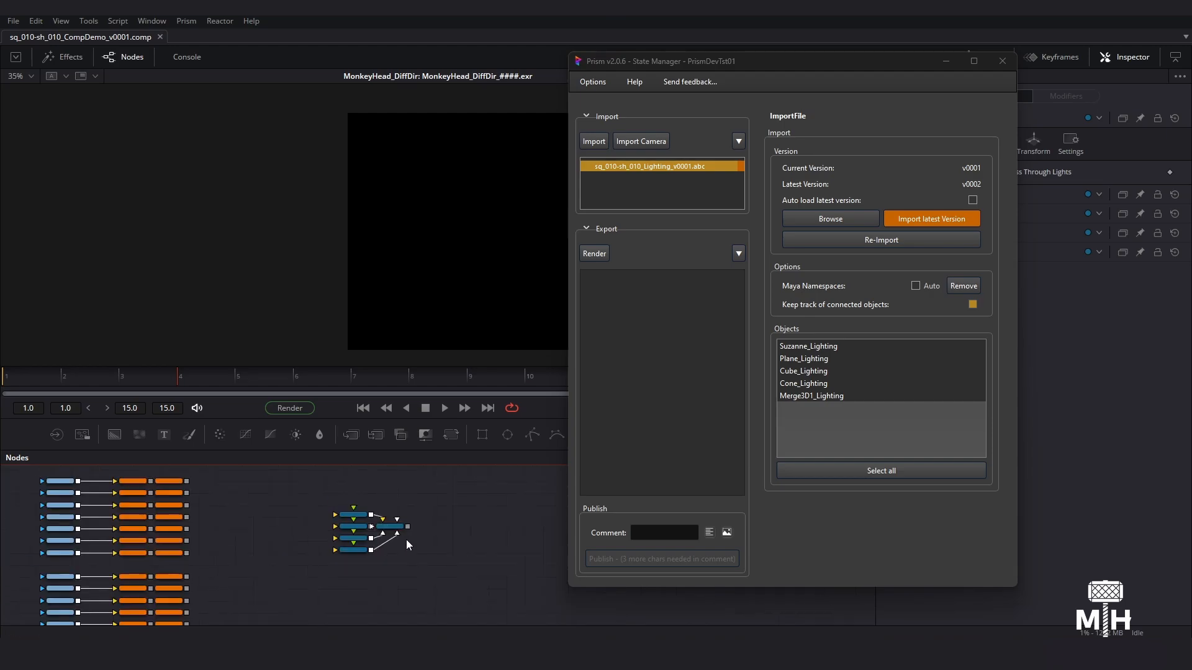
{"action": "scroll", "coordinate": [409, 539], "scroll_direction": "down", "scroll_amount": 3, "text": "ctrl"}
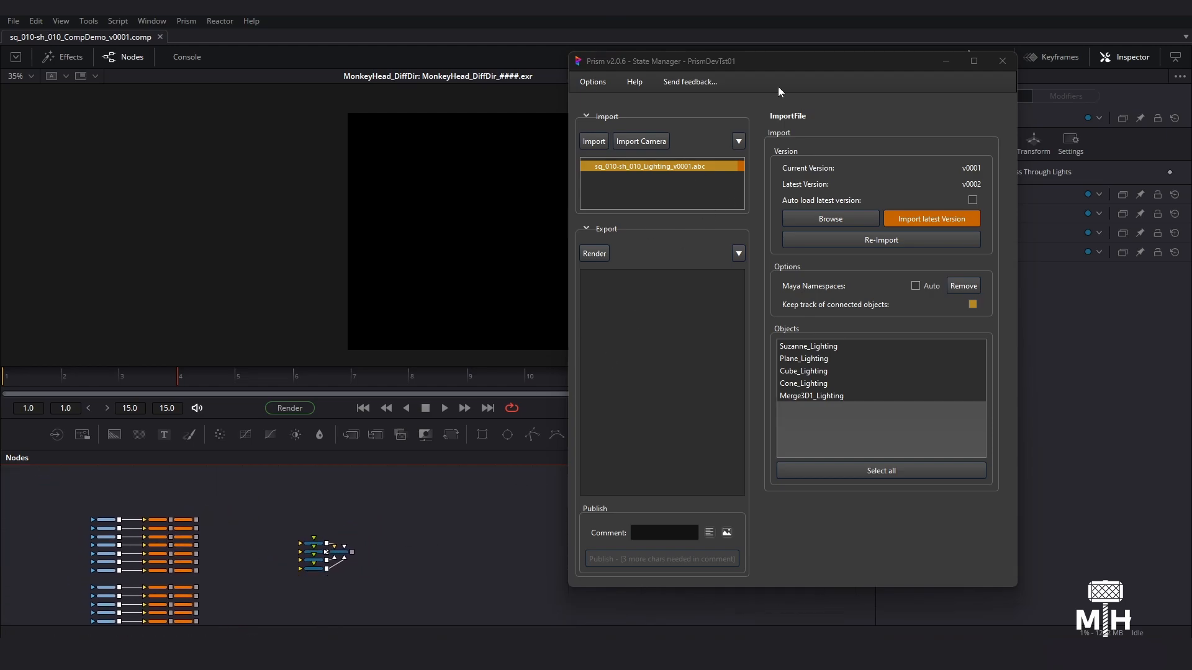
- Import the shot camera through the State Manager, continuing despite the FPS mismatch
{"action": "left_click", "coordinate": [651, 144]}
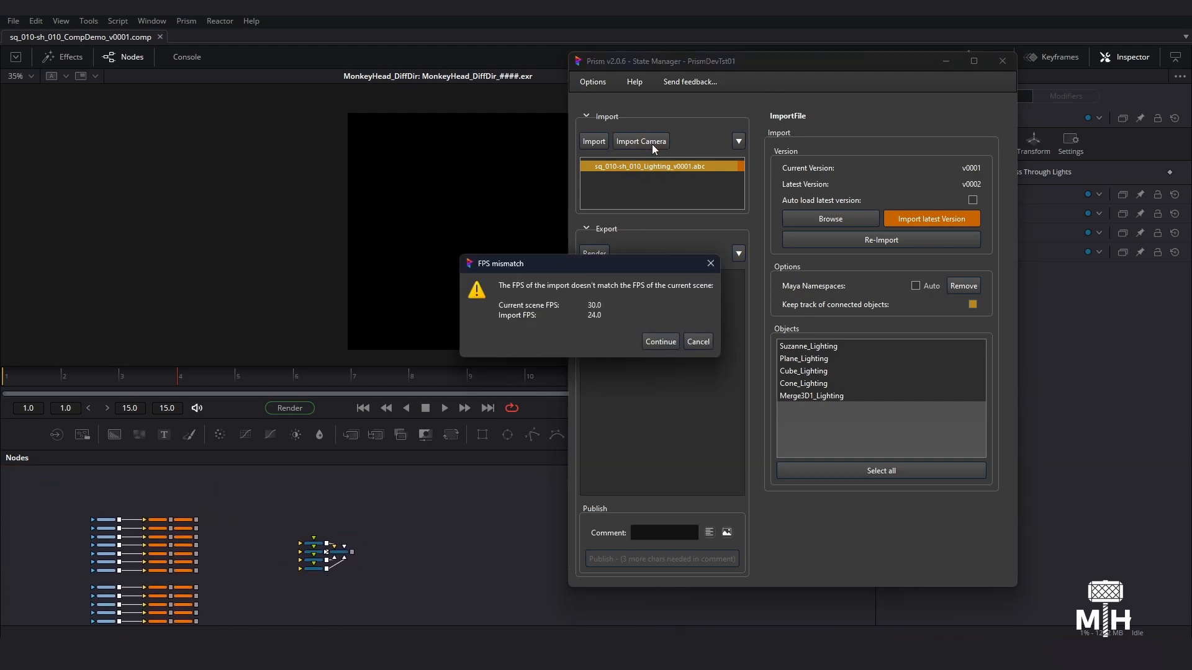
{"action": "left_click", "coordinate": [663, 340]}
{"action": "scroll", "coordinate": [366, 572], "scroll_direction": "up", "scroll_amount": 4, "text": "ctrl"}
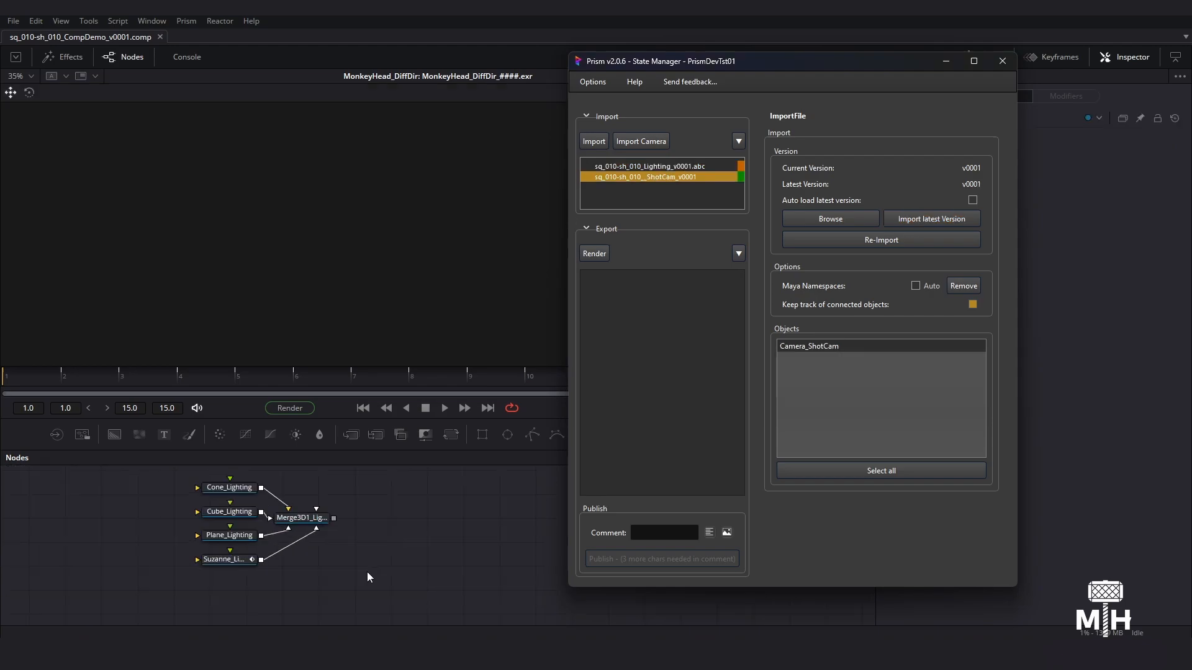
- Move the imported Camera_ShotCam node away from the loaders to a spot above the Lighting nodes
{"action": "scroll", "coordinate": [354, 516], "scroll_direction": "down", "scroll_amount": 2, "text": "ctrl"}
{"action": "middle_click_drag", "start_coordinate": [354, 515], "coordinate": [367, 557]}
{"action": "scroll", "coordinate": [350, 517], "scroll_direction": "down", "scroll_amount": 4, "text": "ctrl"}
{"action": "scroll", "coordinate": [278, 503], "scroll_direction": "up", "scroll_amount": 3, "text": "ctrl"}
{"action": "left_click_drag", "start_coordinate": [190, 506], "coordinate": [420, 496]}
{"action": "middle_click_drag", "start_coordinate": [421, 533], "coordinate": [270, 603]}
{"action": "left_click_drag", "start_coordinate": [264, 572], "coordinate": [333, 509]}
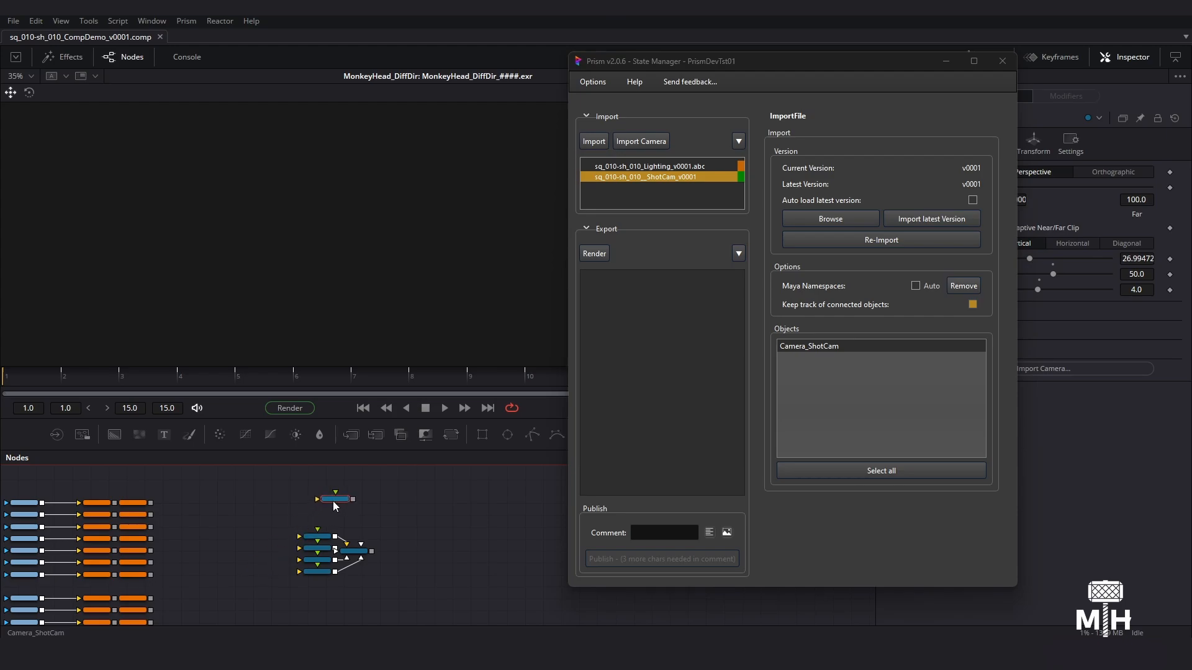
- Connect Camera_ShotCam to Merge3D1_Lighting and line the camera up directly above the merge node
{"action": "scroll", "coordinate": [352, 527], "scroll_direction": "up", "scroll_amount": 2, "text": "ctrl"}
{"action": "scroll", "coordinate": [363, 475], "scroll_direction": "down", "scroll_amount": 4, "text": "ctrl"}
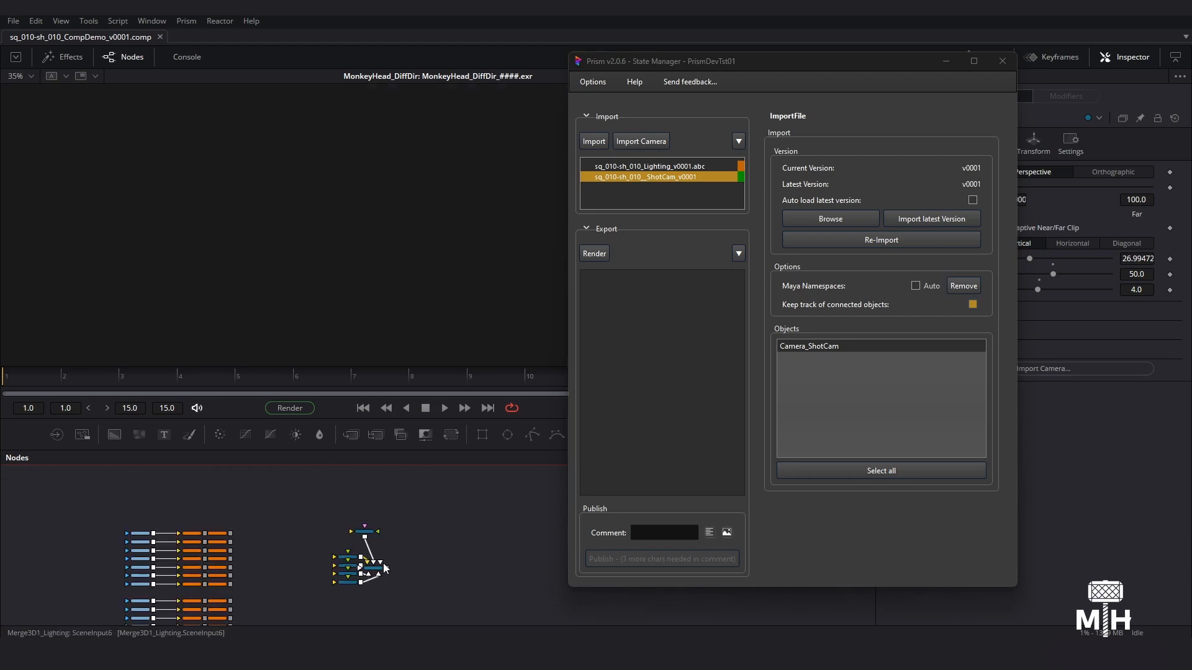
{"action": "scroll", "coordinate": [331, 526], "scroll_direction": "up", "scroll_amount": 3, "text": "ctrl"}
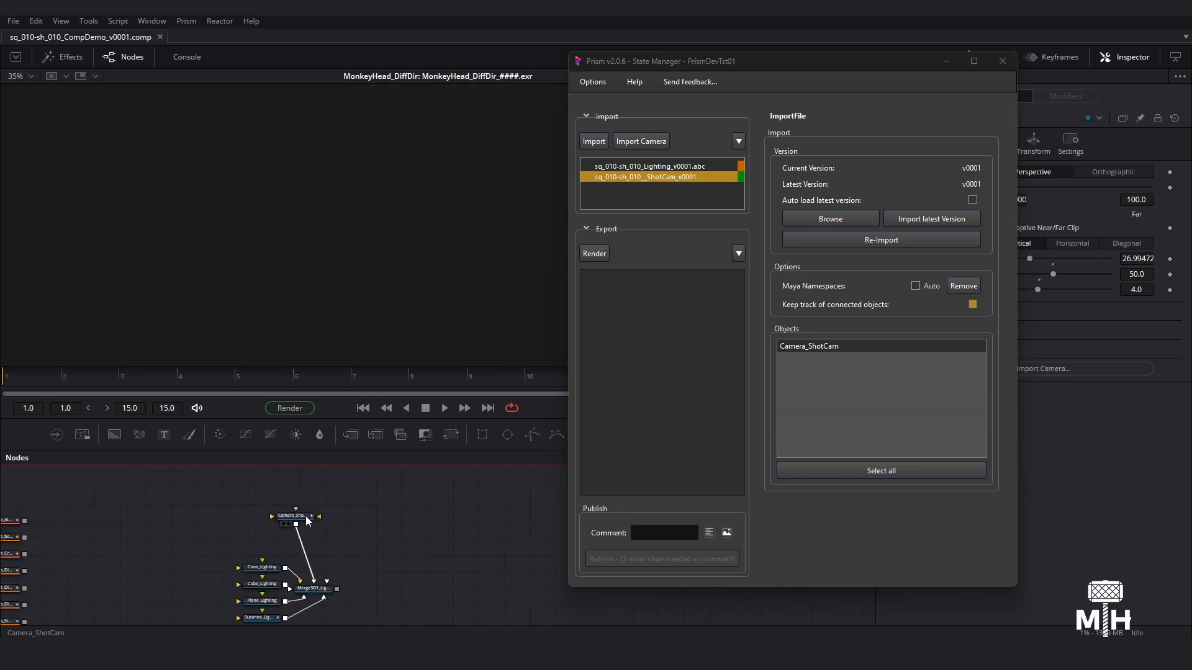
{"action": "left_click", "coordinate": [330, 541]}
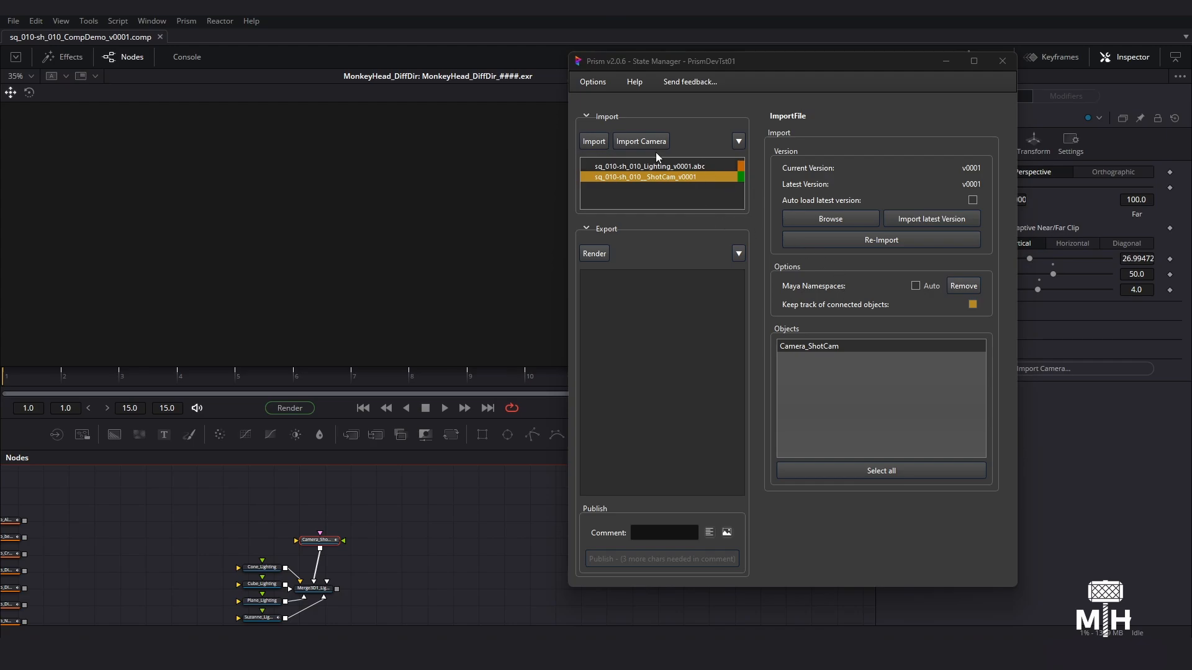
{"action": "scroll", "coordinate": [375, 545], "scroll_direction": "down", "scroll_amount": 1}
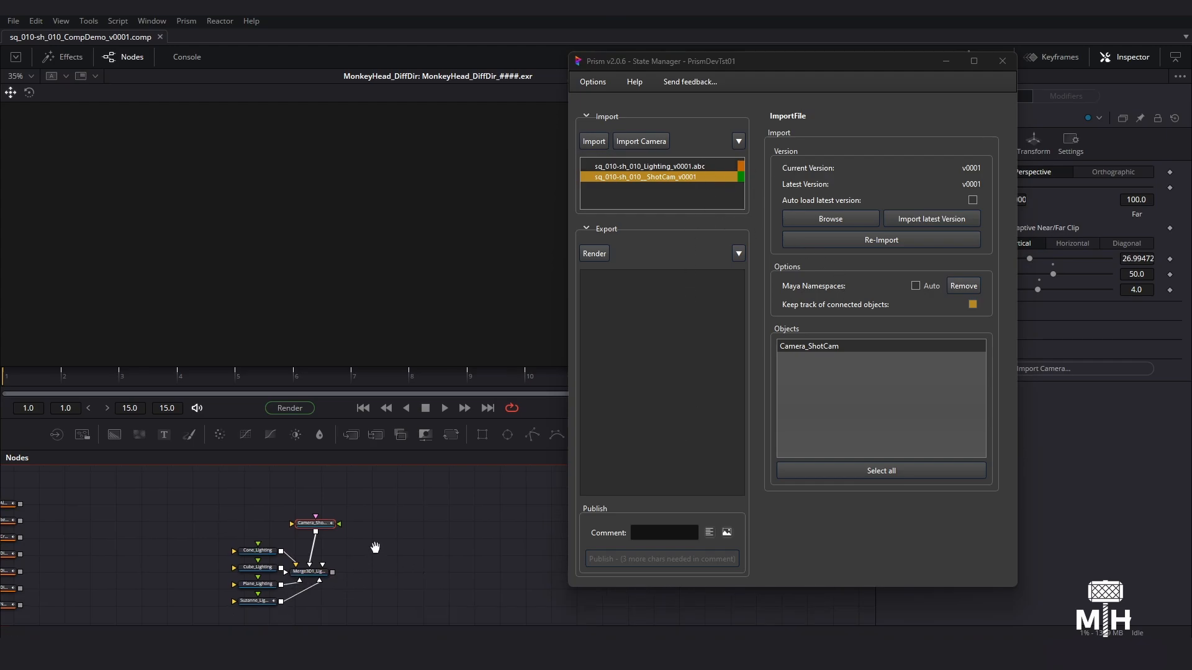
{"action": "left_click_drag", "start_coordinate": [315, 521], "coordinate": [307, 526]}
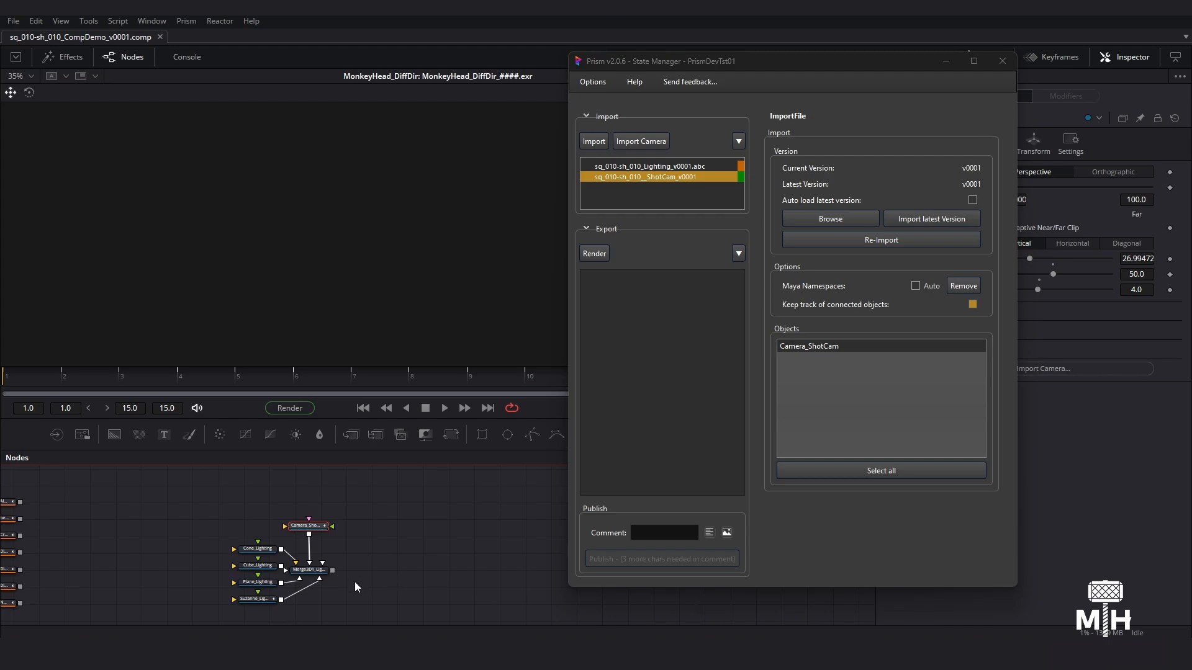
- Add a Renderer3D node fed by Merge3D1_Lighting and show its output in the viewer
{"action": "middle_click_drag", "start_coordinate": [401, 566], "coordinate": [344, 551]}
{"action": "left_click", "coordinate": [351, 564]}
{"action": "key", "text": "shift+space"}
{"action": "type", "text": "ren"}
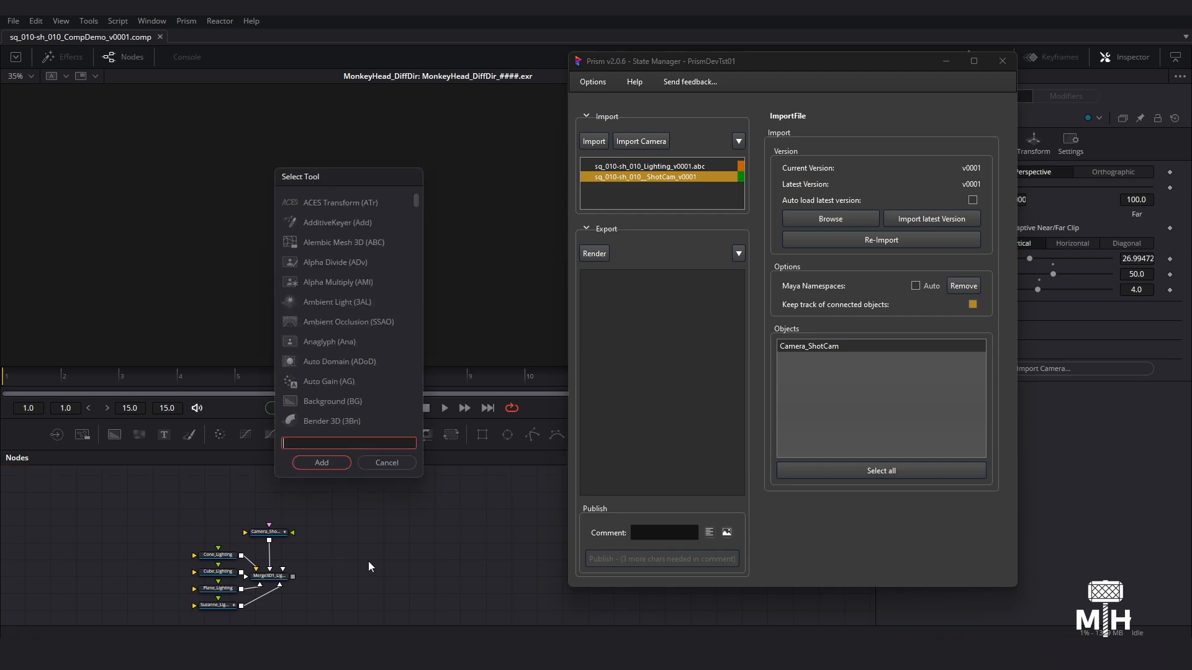
{"action": "key", "text": "Return"}
{"action": "key", "text": "1"}
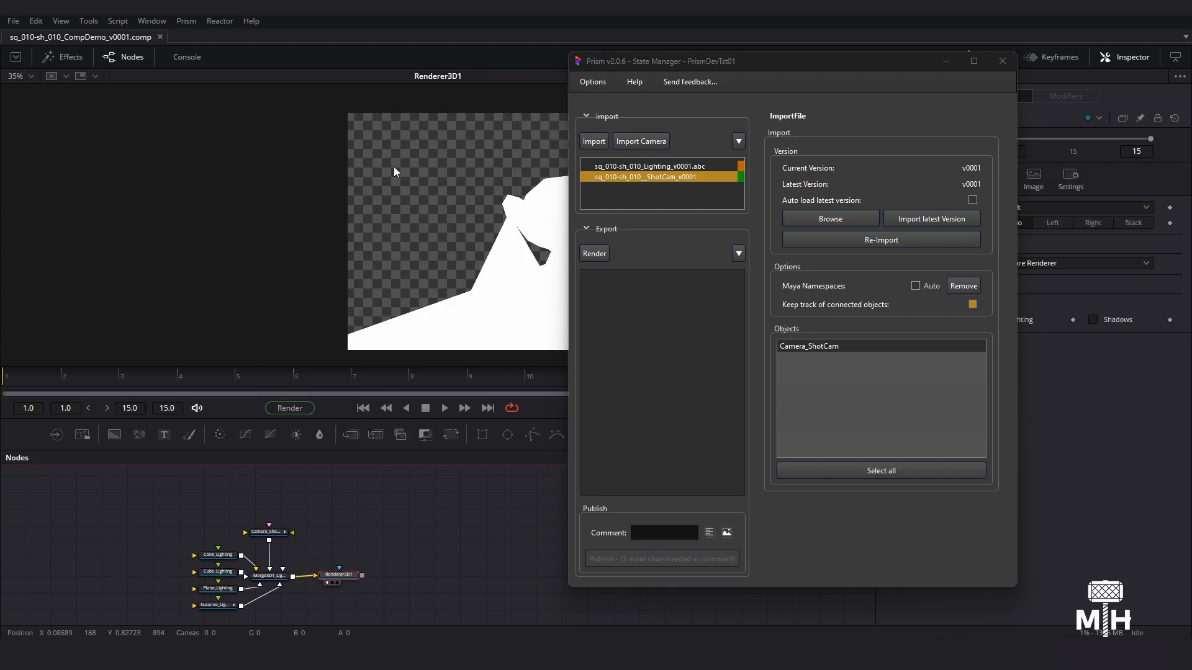
- Minimize the State Manager and scrub back toward the start of the timeline to preview the rendered scene
{"action": "left_click_drag", "start_coordinate": [894, 61], "coordinate": [854, 111]}
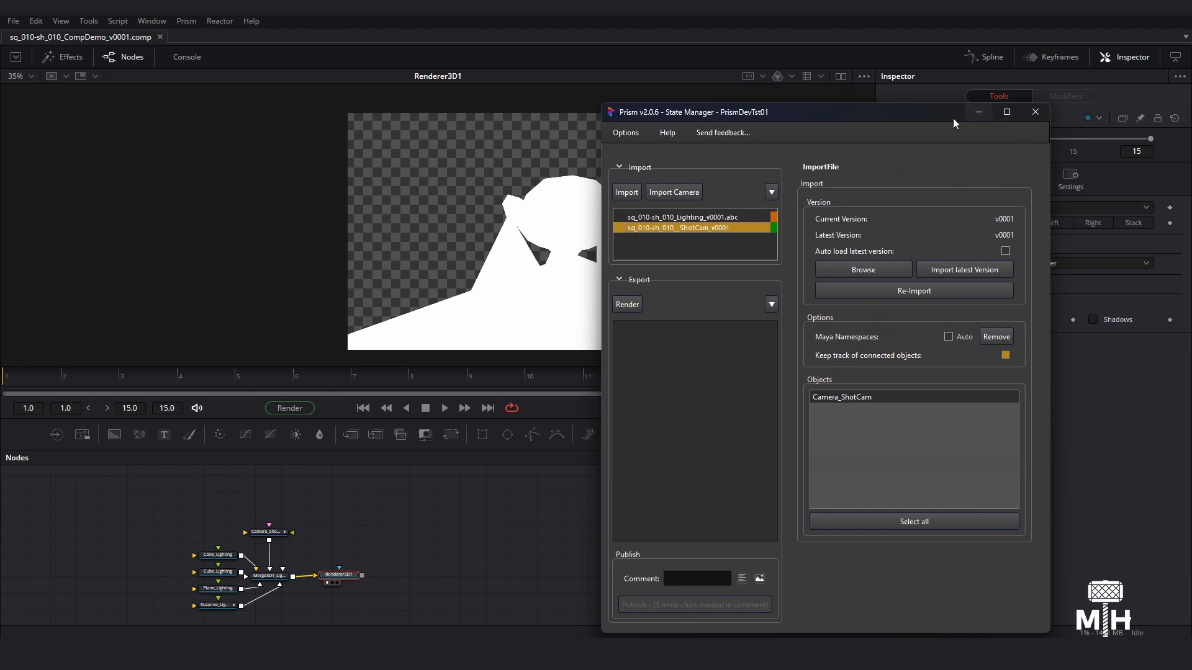
{"action": "left_click", "coordinate": [983, 117]}
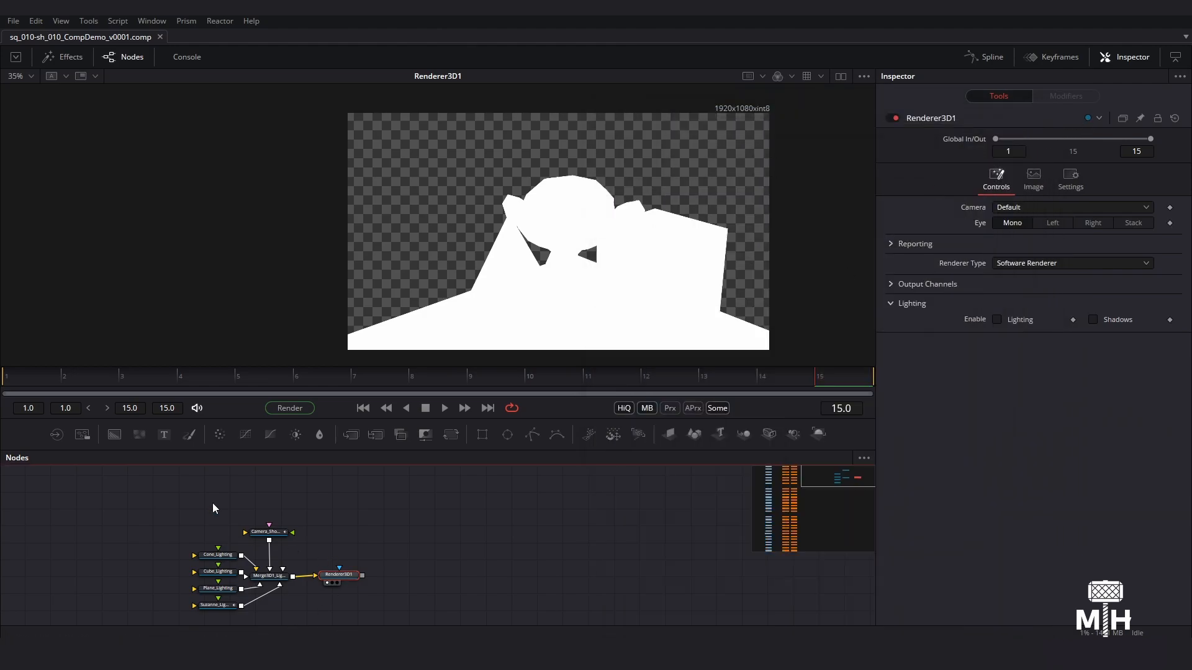
{"action": "left_click", "coordinate": [61, 379]}
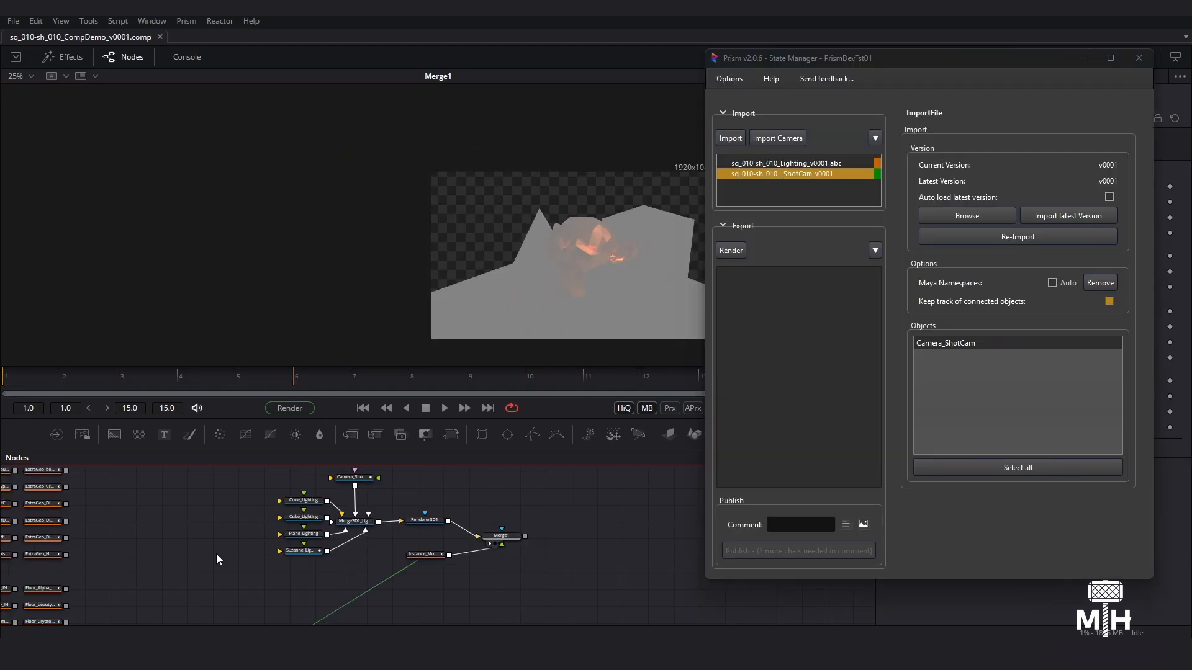
- Add a Texture 2D node and connect it to the Suzanne_Lighting mesh
{"action": "key", "text": "shift+space"}
{"action": "type", "text": "rentexture"}
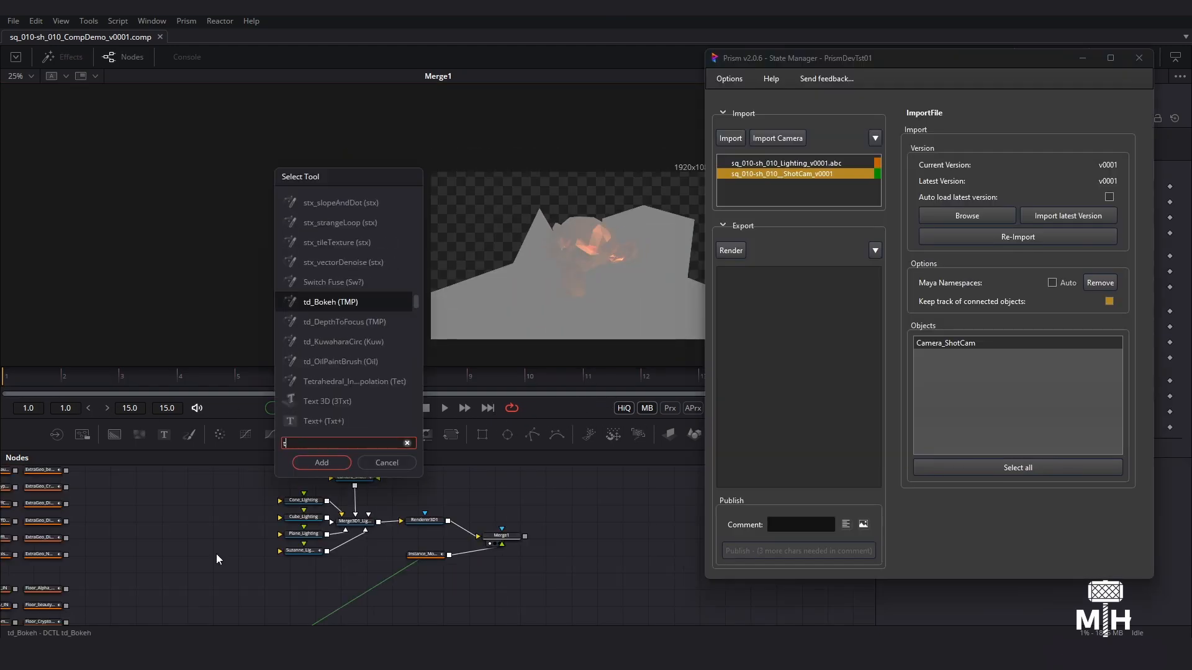
{"action": "key", "text": "Return"}
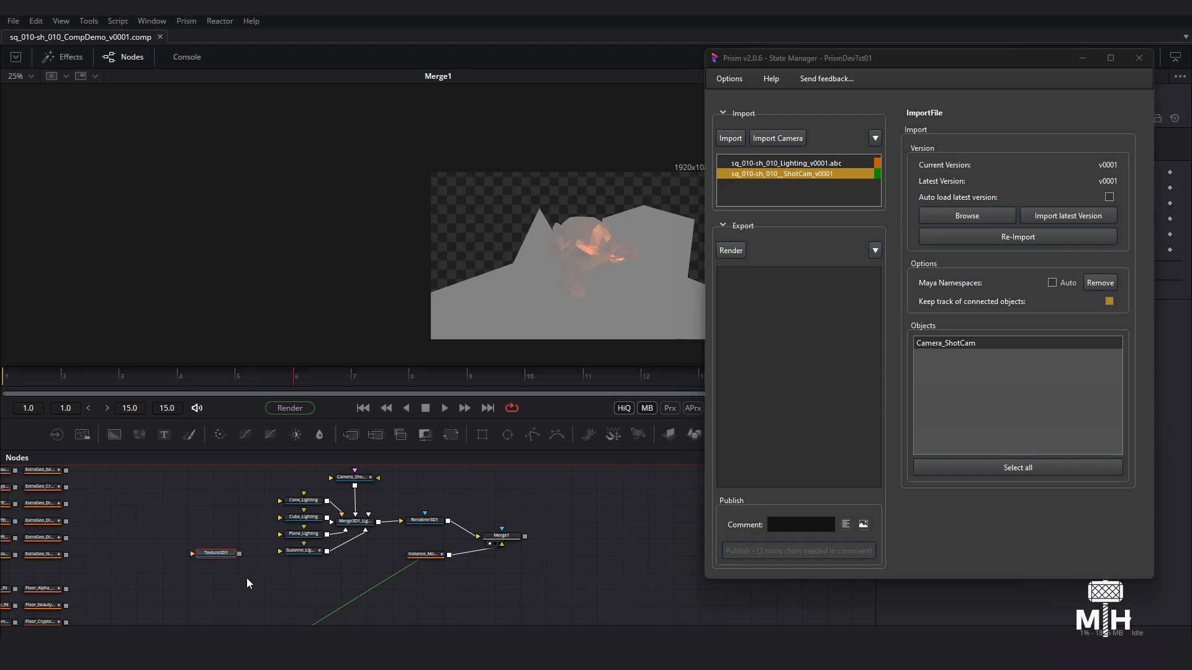
{"action": "scroll", "coordinate": [255, 570], "scroll_direction": "up", "scroll_amount": 3, "text": "ctrl"}
{"action": "left_click_drag", "start_coordinate": [222, 536], "coordinate": [323, 531]}
- Add a copy of the ExtraGeo_Alpha_OUT node beside the 3D setup and connect it to Camera_ShotCam
{"action": "scroll", "coordinate": [273, 554], "scroll_direction": "down", "scroll_amount": 5, "text": "ctrl"}
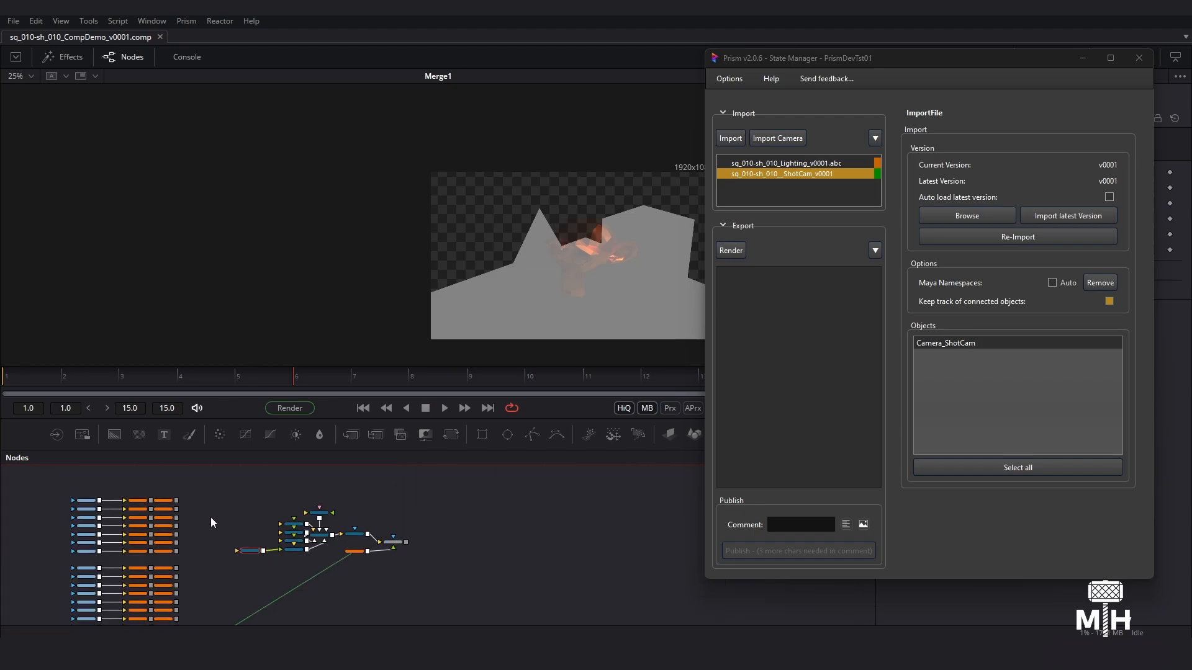
{"action": "scroll", "coordinate": [240, 535], "scroll_direction": "up", "scroll_amount": 2, "text": "ctrl"}
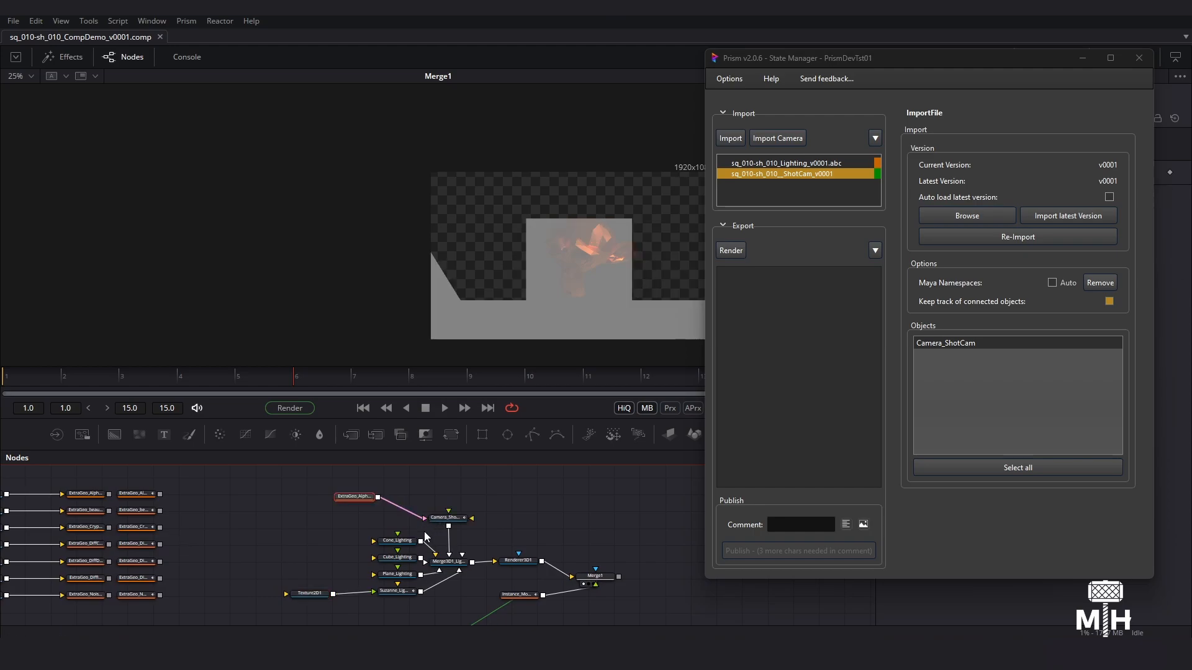
{"action": "middle_click_drag", "start_coordinate": [530, 535], "coordinate": [425, 550]}
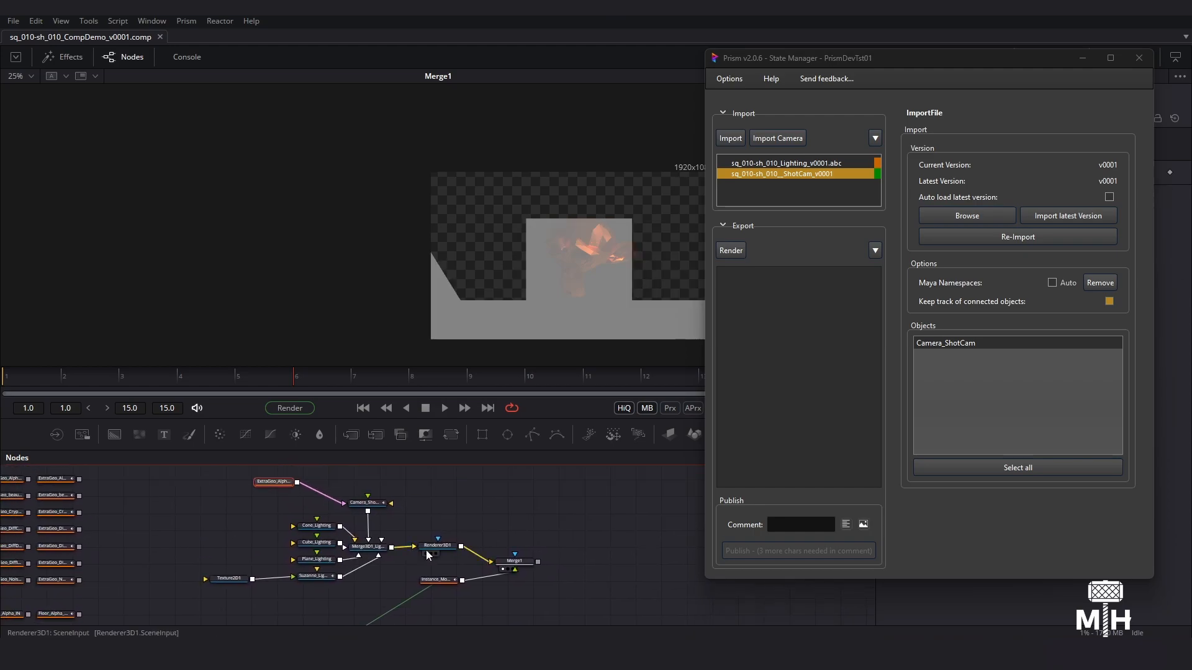
- Update the sh_010 Lighting import to its latest version v0002, continuing past the FPS mismatch and UI automation notices
{"action": "left_click", "coordinate": [824, 165]}
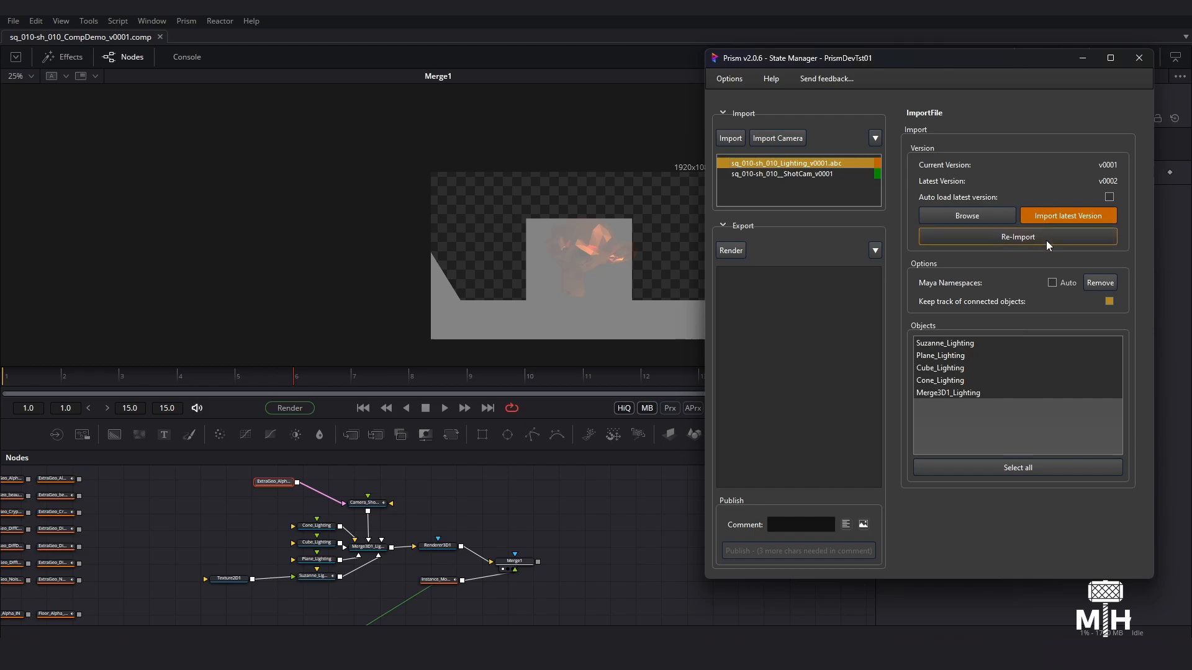
{"action": "left_click", "coordinate": [1065, 215]}
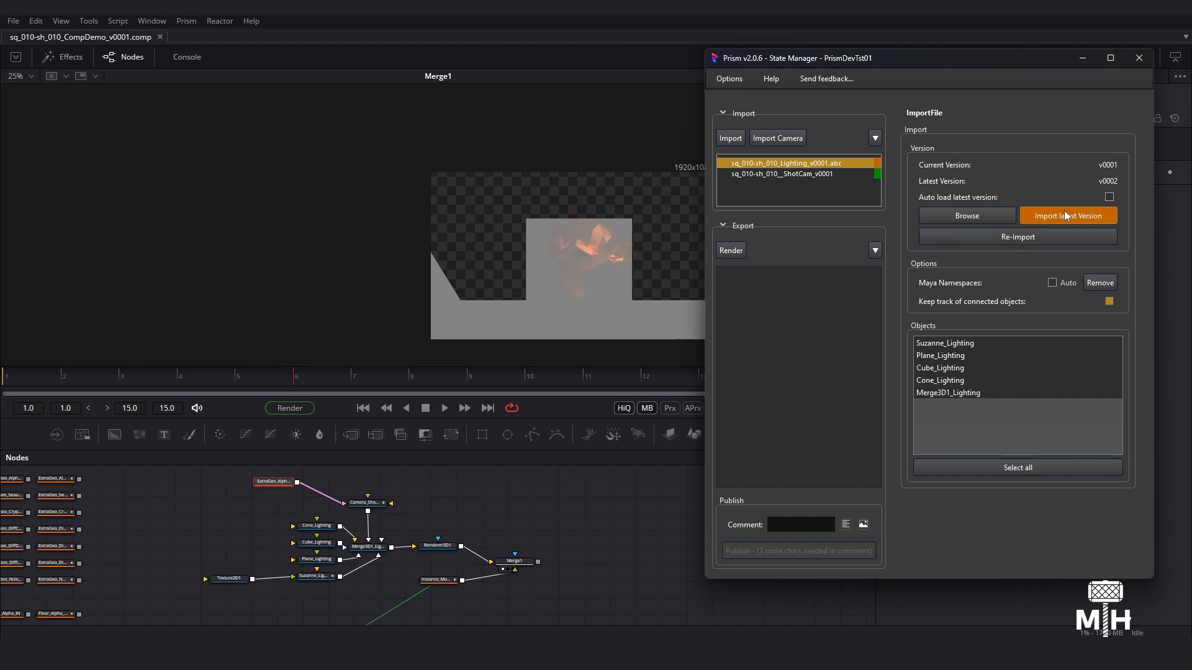
{"action": "left_click", "coordinate": [662, 342]}
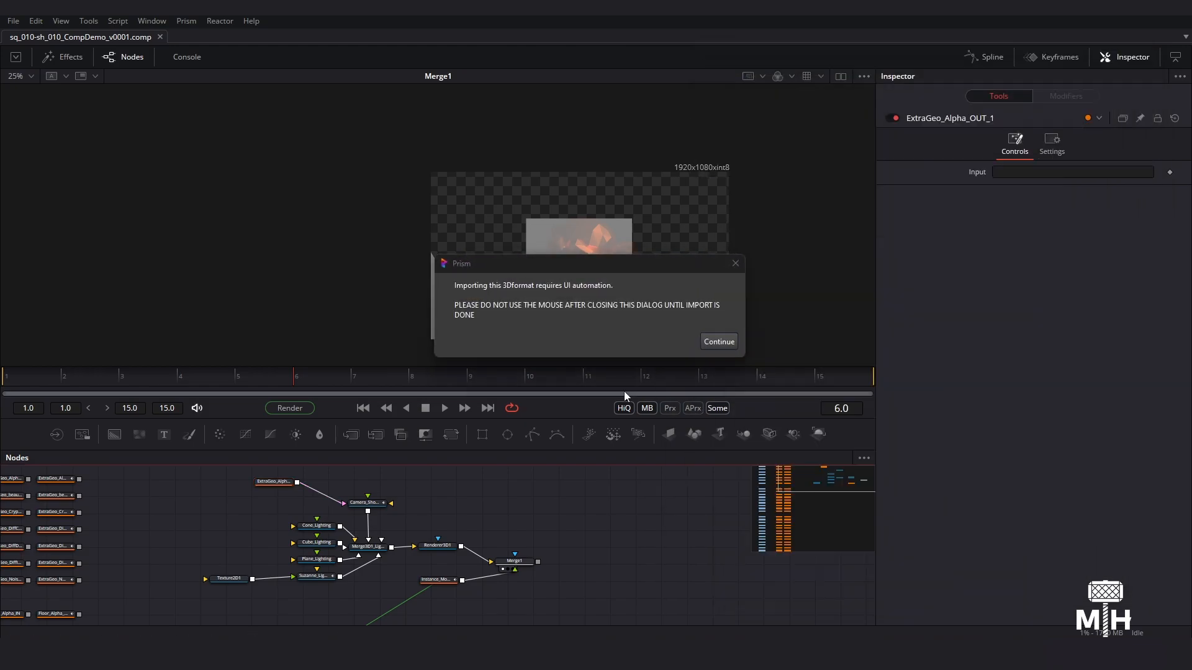
{"action": "left_click", "coordinate": [717, 342]}
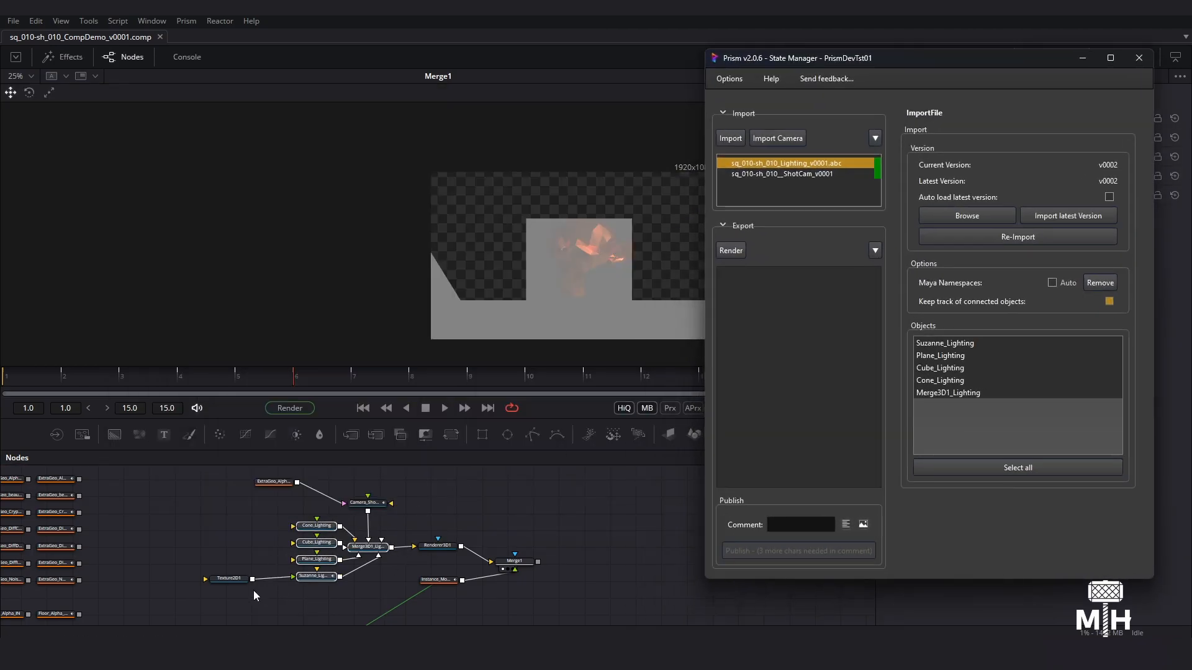
- Examine the updated Lighting nodes' connections from Texture2D1 through Merge3D1_Lighting to Renderer3D1
{"action": "mouse_move", "coordinate": [270, 590]}
{"action": "middle_mouse_down"}
{"action": "mouse_move", "coordinate": [285, 564]}
{"action": "mouse_move", "coordinate": [283, 600]}
{"action": "middle_mouse_up"}
{"action": "middle_click_drag", "start_coordinate": [354, 590], "coordinate": [370, 528]}
{"action": "scroll", "coordinate": [370, 528], "scroll_direction": "up", "scroll_amount": 3, "text": "ctrl"}
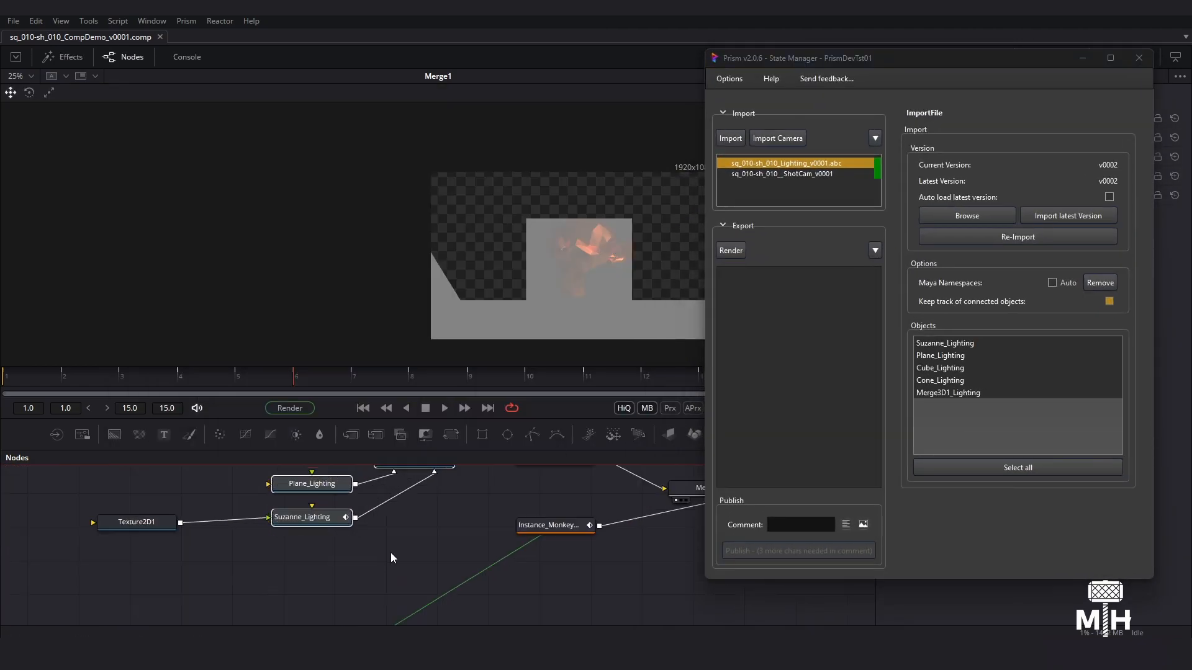
{"action": "middle_click_drag", "start_coordinate": [443, 527], "coordinate": [353, 632]}
{"action": "left_click_drag", "start_coordinate": [425, 582], "coordinate": [468, 562]}
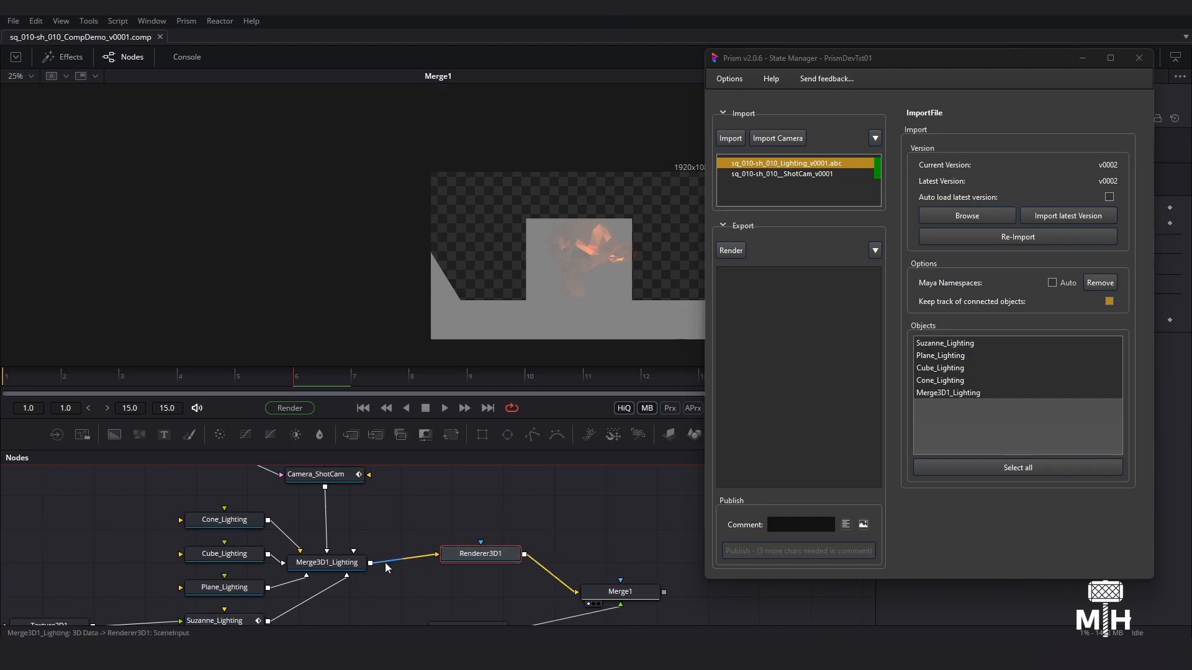
- Move the Cone_Lighting, Cube_Lighting and Plane_Lighting nodes farther away from Merge3D1_Lighting and spread them out
{"action": "mouse_move", "coordinate": [344, 567]}
{"action": "left_mouse_down"}
{"action": "mouse_move", "coordinate": [342, 531]}
{"action": "mouse_move", "coordinate": [347, 545]}
{"action": "left_mouse_up"}
{"action": "middle_click_drag", "start_coordinate": [379, 577], "coordinate": [480, 497]}
{"action": "left_click_drag", "start_coordinate": [324, 547], "coordinate": [327, 576]}
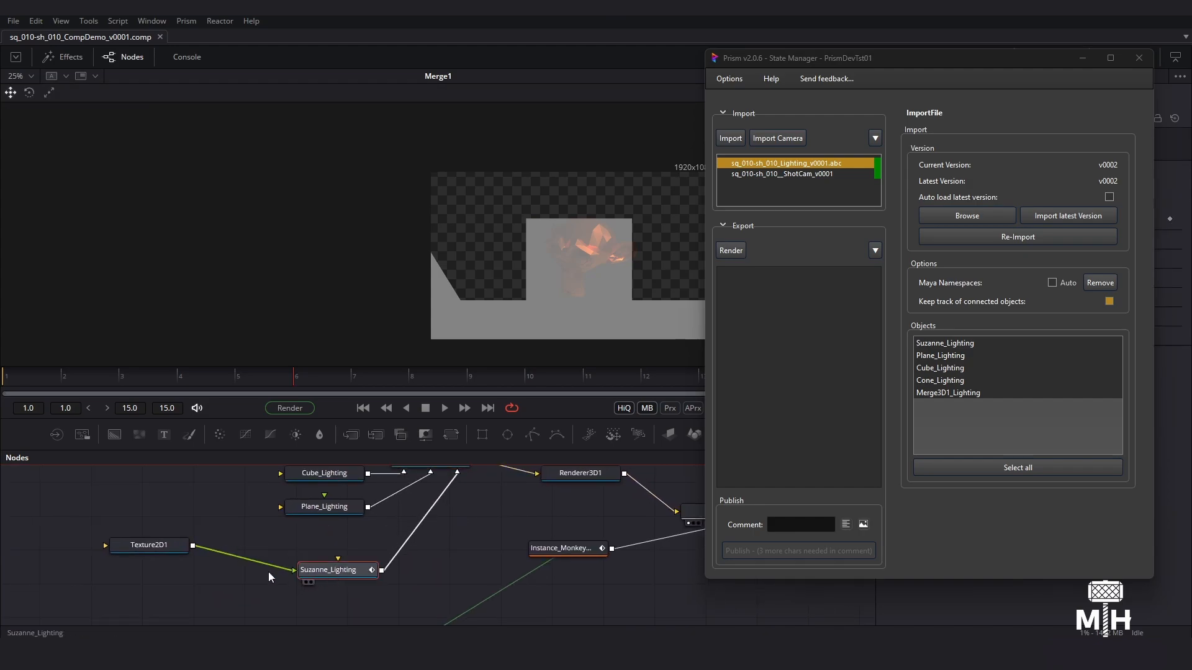
{"action": "left_click_drag", "start_coordinate": [165, 551], "coordinate": [169, 587]}
{"action": "left_click", "coordinate": [329, 552]}
{"action": "middle_click_drag", "start_coordinate": [345, 534], "coordinate": [334, 588]}
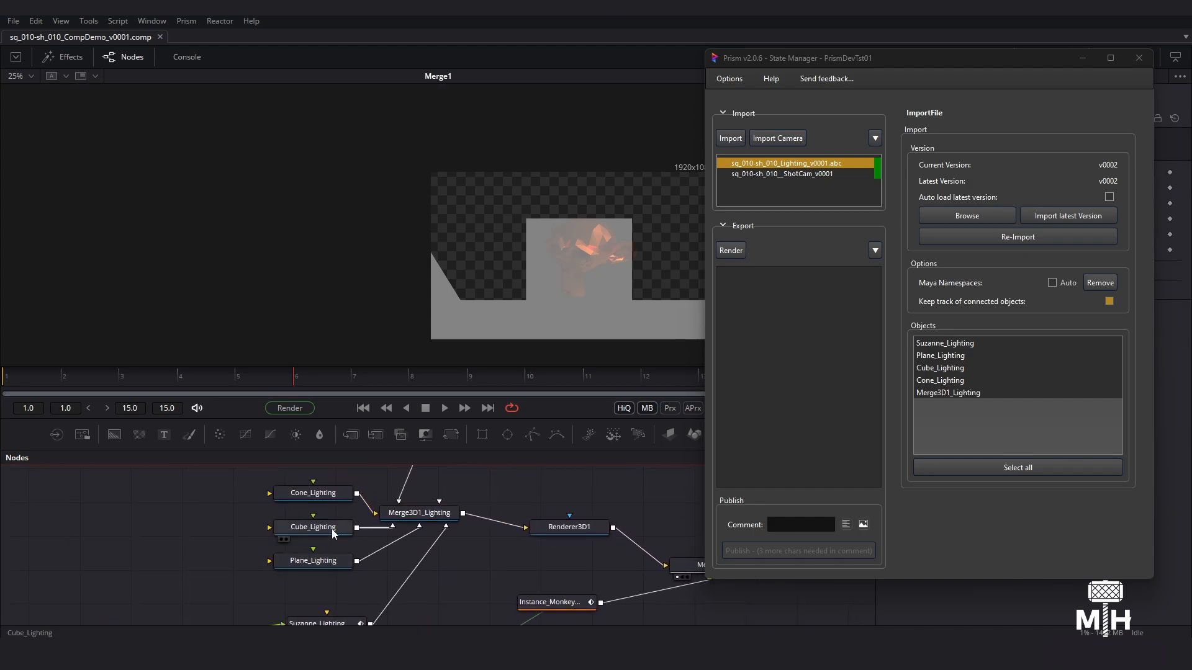
{"action": "left_click_drag", "start_coordinate": [310, 527], "coordinate": [206, 528]}
{"action": "left_click_drag", "start_coordinate": [312, 494], "coordinate": [207, 491]}
{"action": "left_click_drag", "start_coordinate": [310, 561], "coordinate": [208, 585]}
- Lower the Suzanne_Lighting node slightly and move Texture2D1 closer to it
{"action": "middle_click_drag", "start_coordinate": [394, 556], "coordinate": [388, 474]}
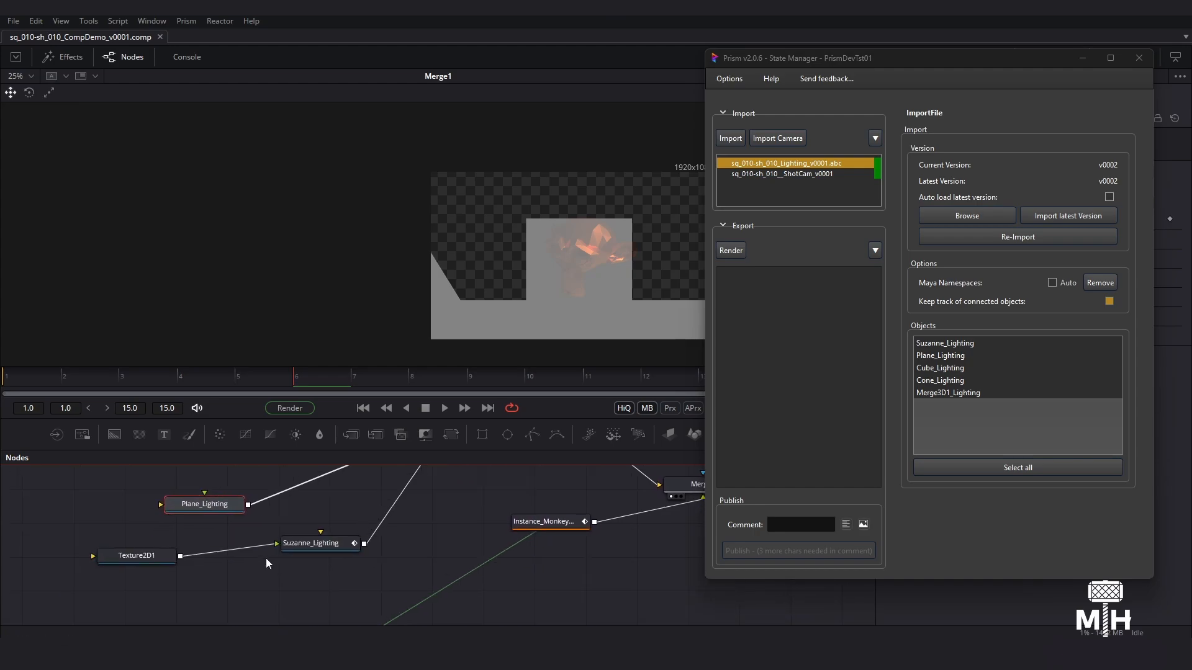
{"action": "left_click_drag", "start_coordinate": [323, 549], "coordinate": [321, 560]}
{"action": "middle_click_drag", "start_coordinate": [329, 508], "coordinate": [288, 573]}
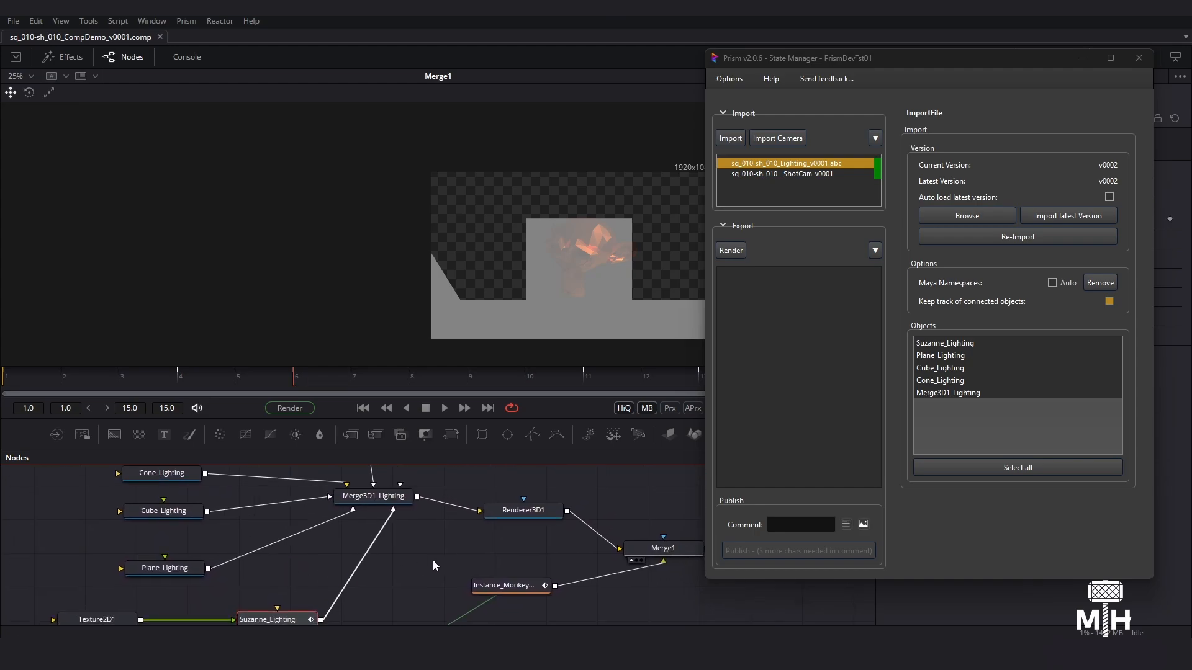
{"action": "middle_click_drag", "start_coordinate": [440, 561], "coordinate": [389, 636]}
{"action": "middle_click_drag", "start_coordinate": [400, 546], "coordinate": [427, 485]}
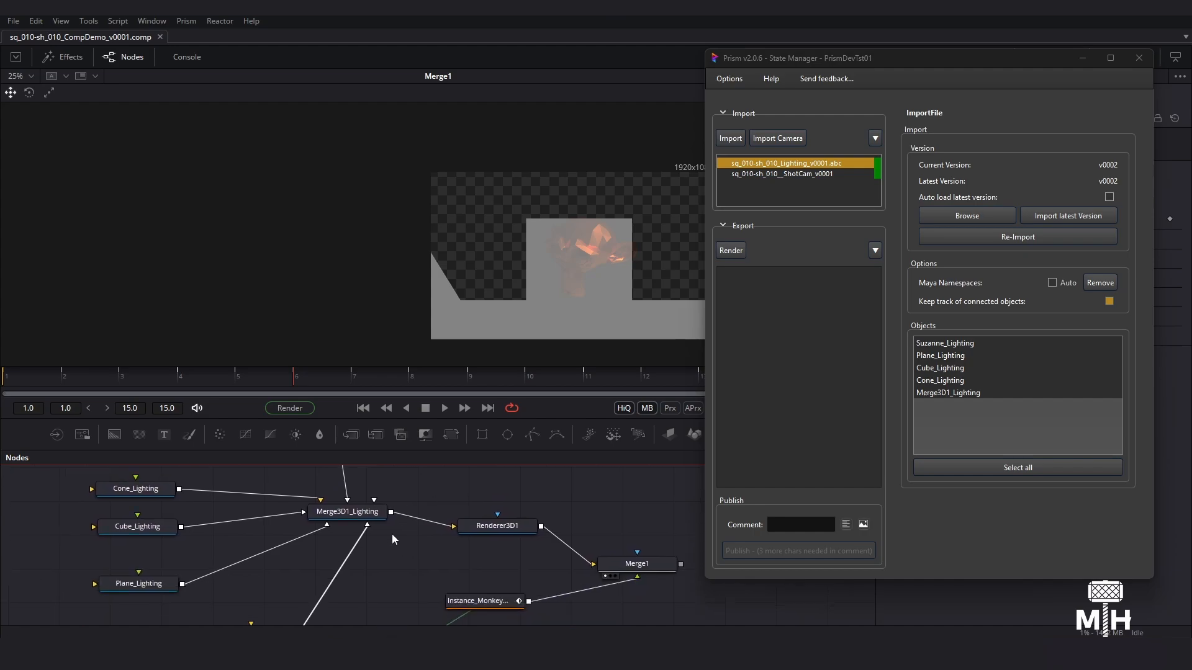
{"action": "middle_click_drag", "start_coordinate": [377, 583], "coordinate": [410, 508]}
{"action": "left_click_drag", "start_coordinate": [273, 563], "coordinate": [314, 562]}
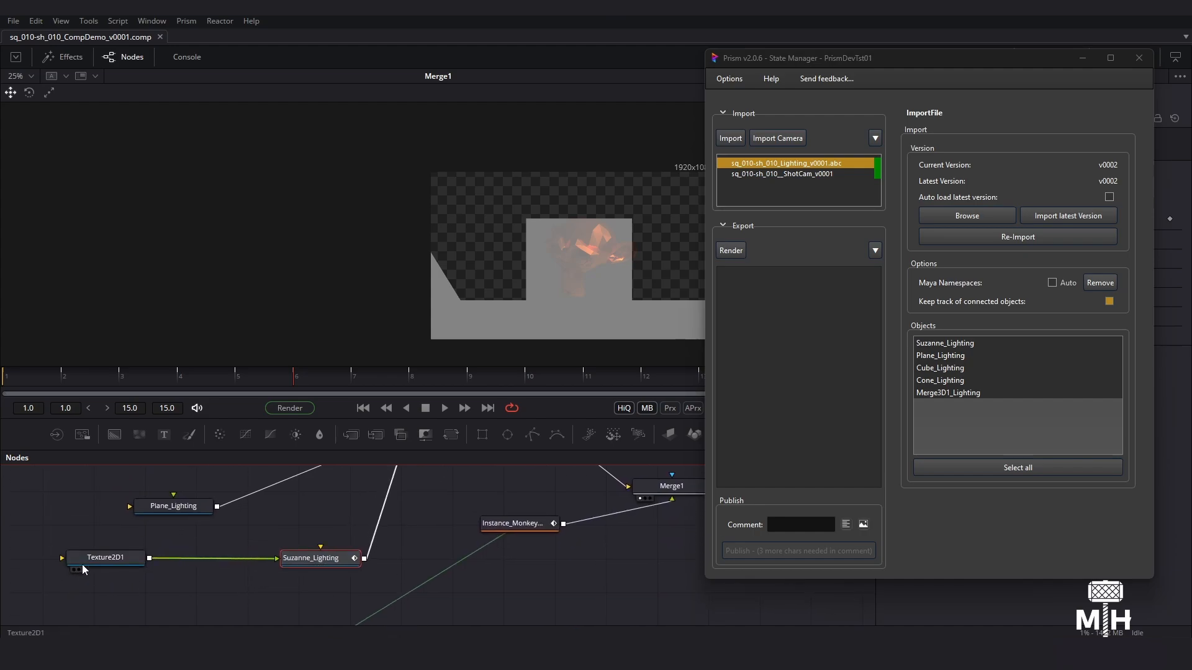
{"action": "left_click_drag", "start_coordinate": [81, 564], "coordinate": [132, 578]}
{"action": "left_click", "coordinate": [339, 562]}
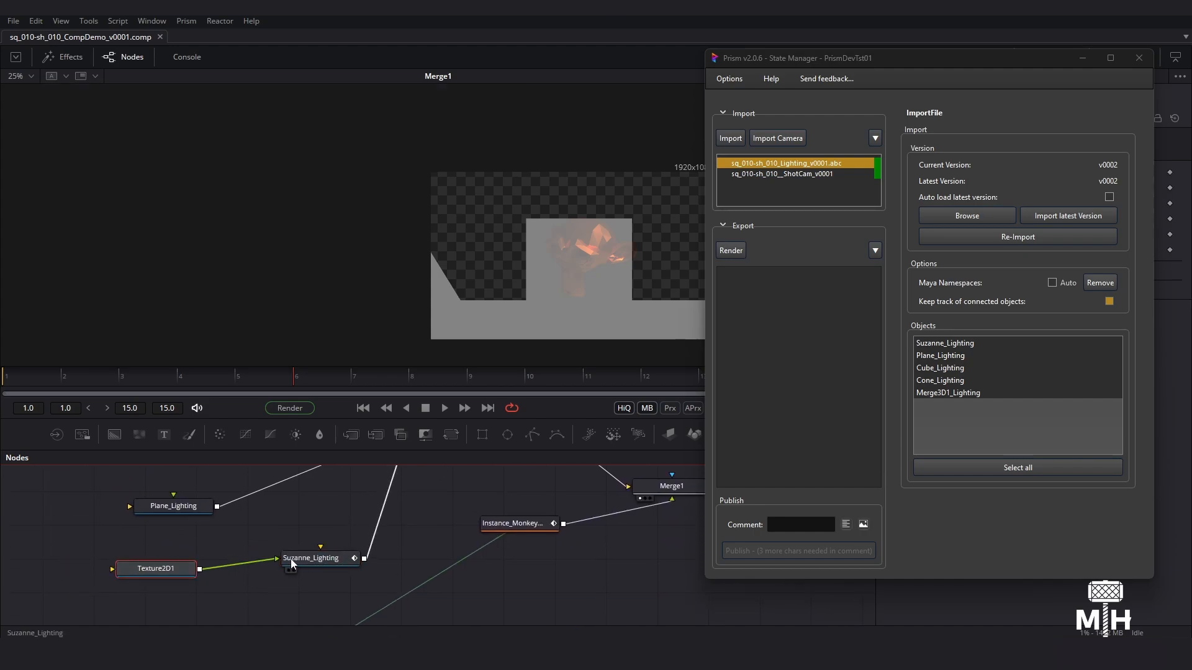
{"action": "middle_click_drag", "start_coordinate": [388, 509], "coordinate": [284, 569]}
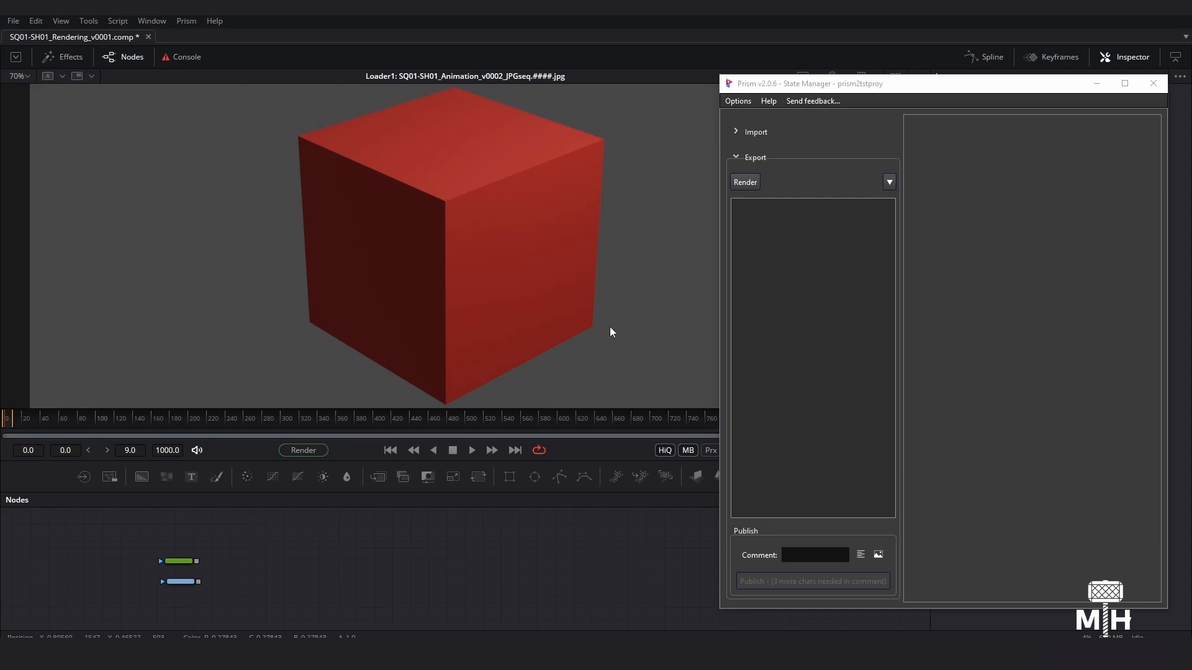
- Add an ImageRender export state with the identifier Compositing and a Custom frame range from 0 to 10
{"action": "left_click", "coordinate": [750, 179]}
{"action": "left_click", "coordinate": [805, 188]}
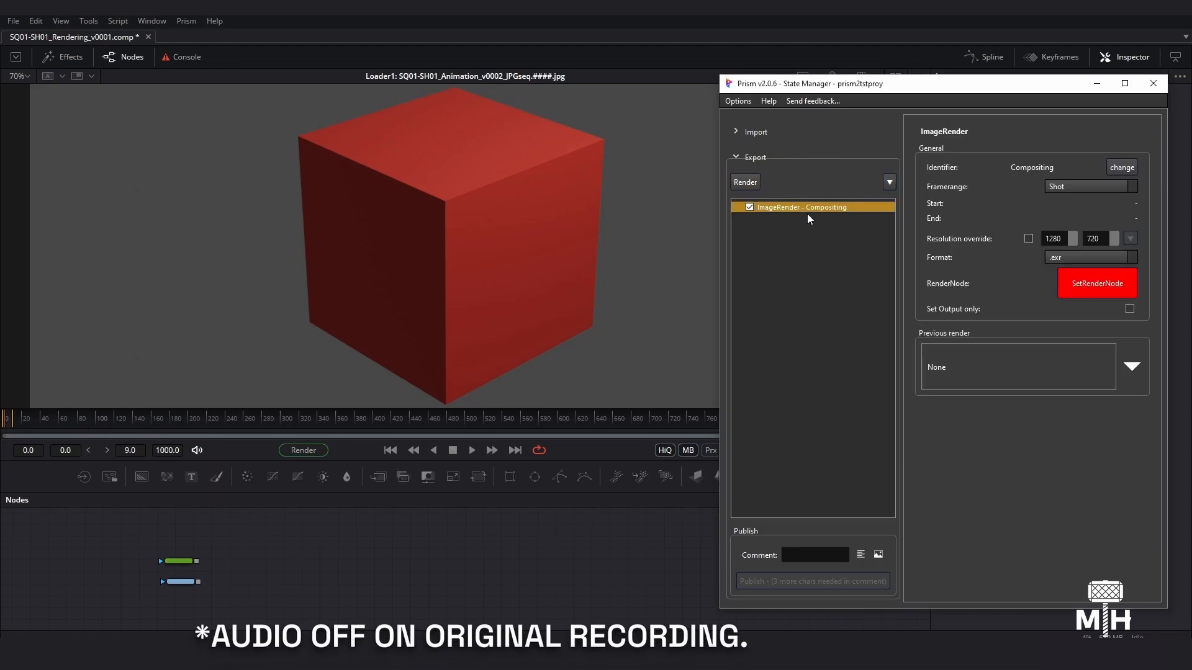
{"action": "left_click", "coordinate": [1089, 188]}
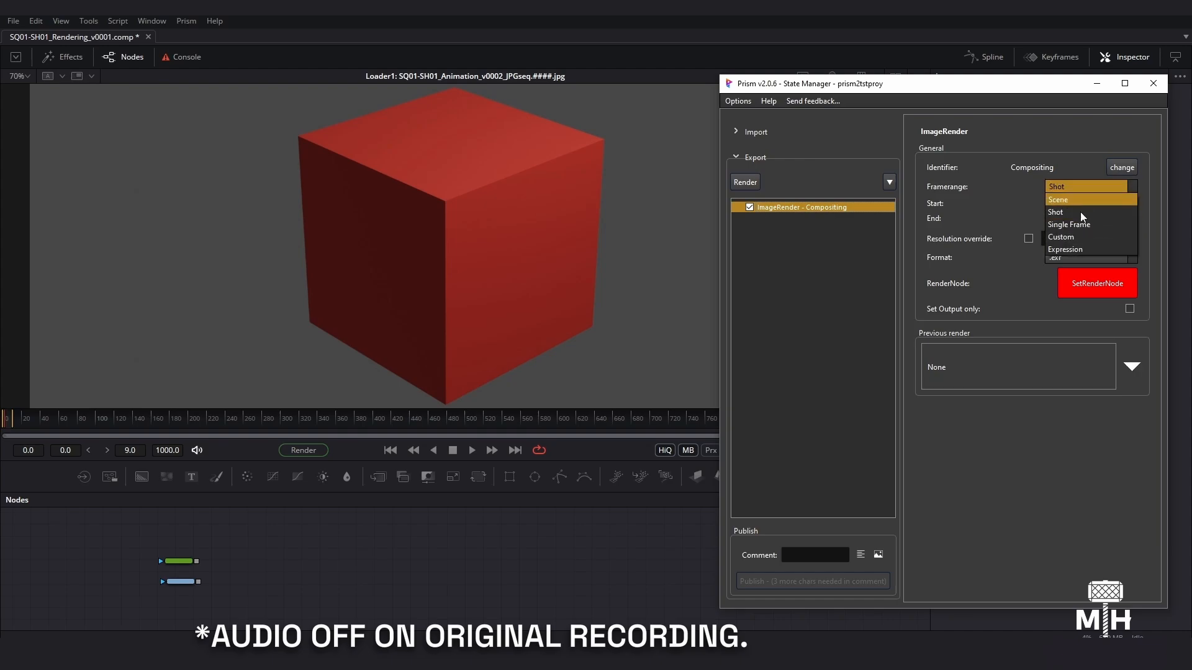
{"action": "left_click", "coordinate": [1070, 237]}
{"action": "double_click", "coordinate": [1120, 225]}
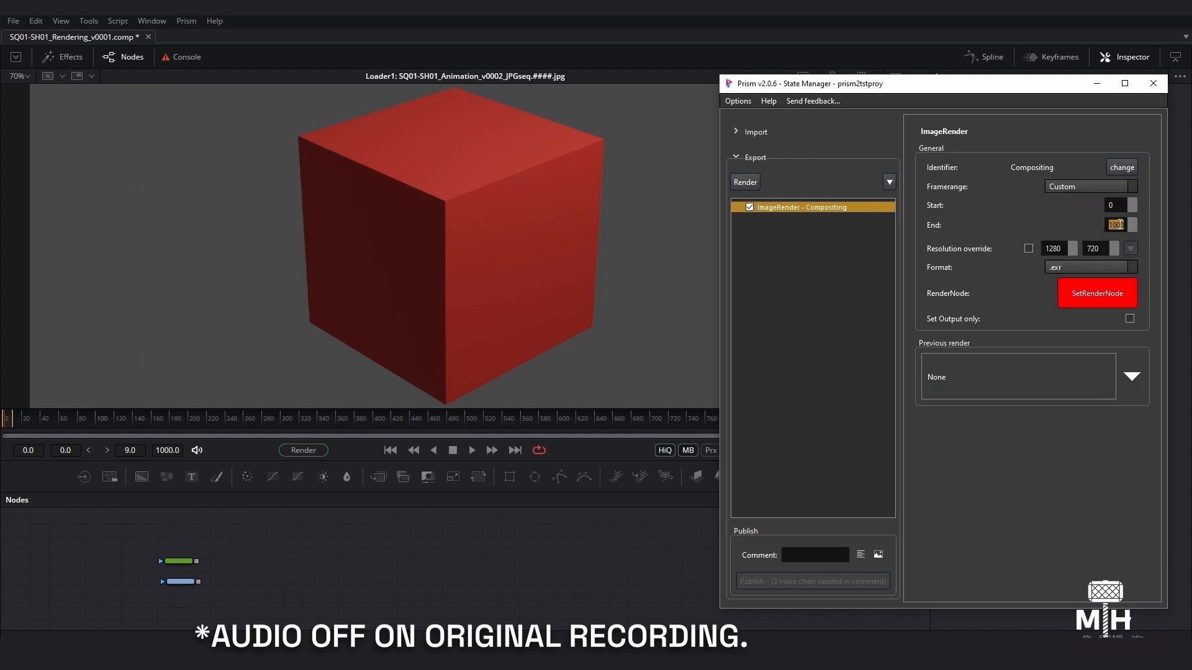
{"action": "type", "text": "10"}
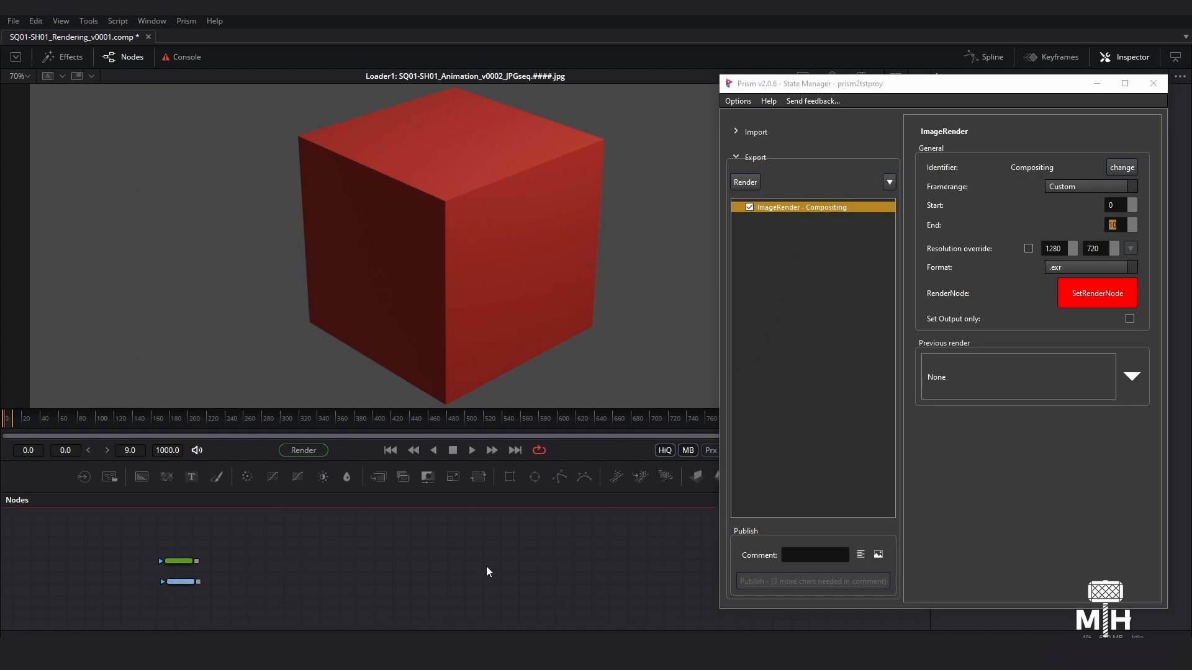
- Create the render node for the Compositing state and connect the green loader's output to it
{"action": "left_click", "coordinate": [1088, 295]}
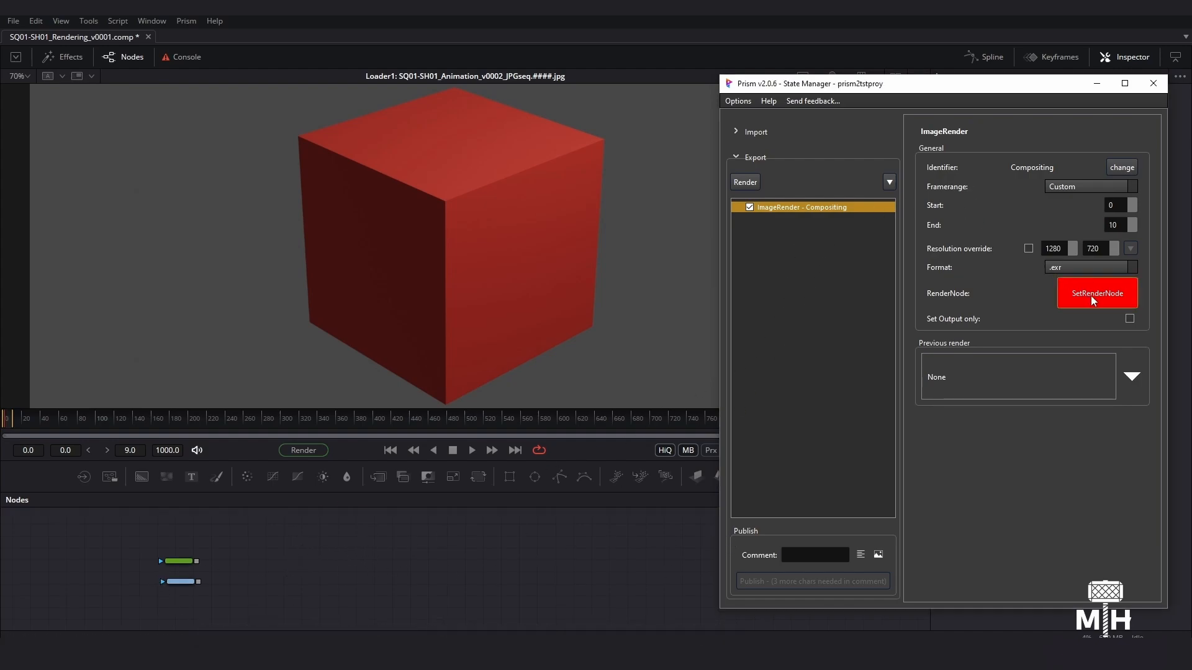
{"action": "left_click_drag", "start_coordinate": [305, 551], "coordinate": [310, 557]}
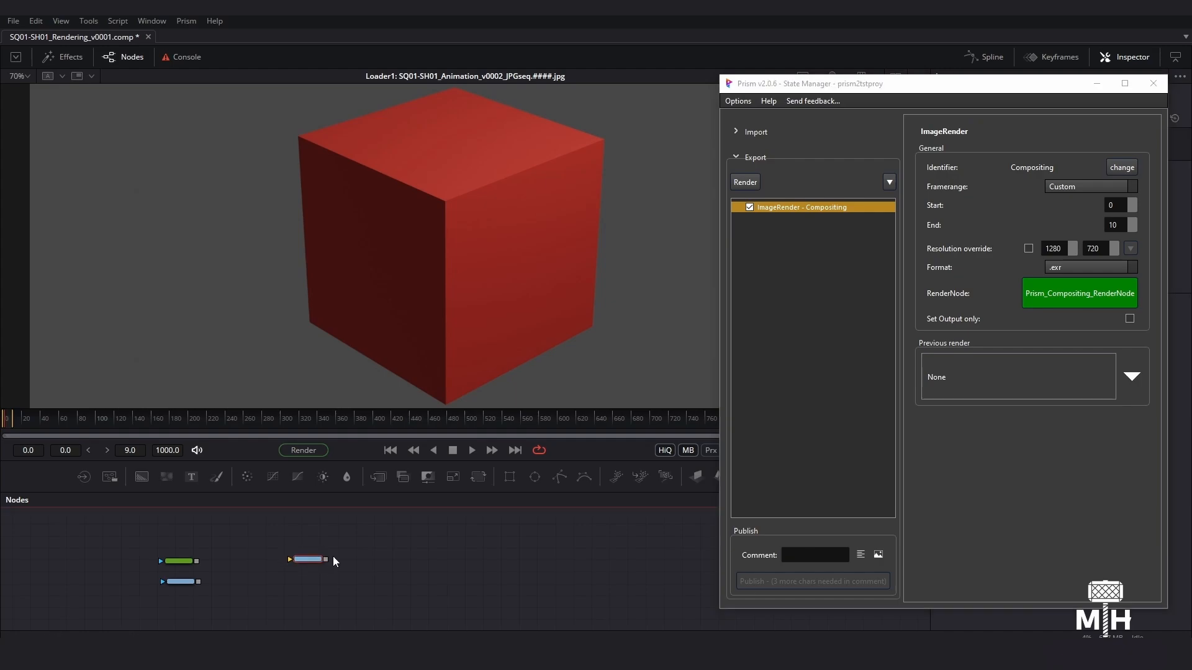
{"action": "left_click_drag", "start_coordinate": [197, 561], "coordinate": [301, 560]}
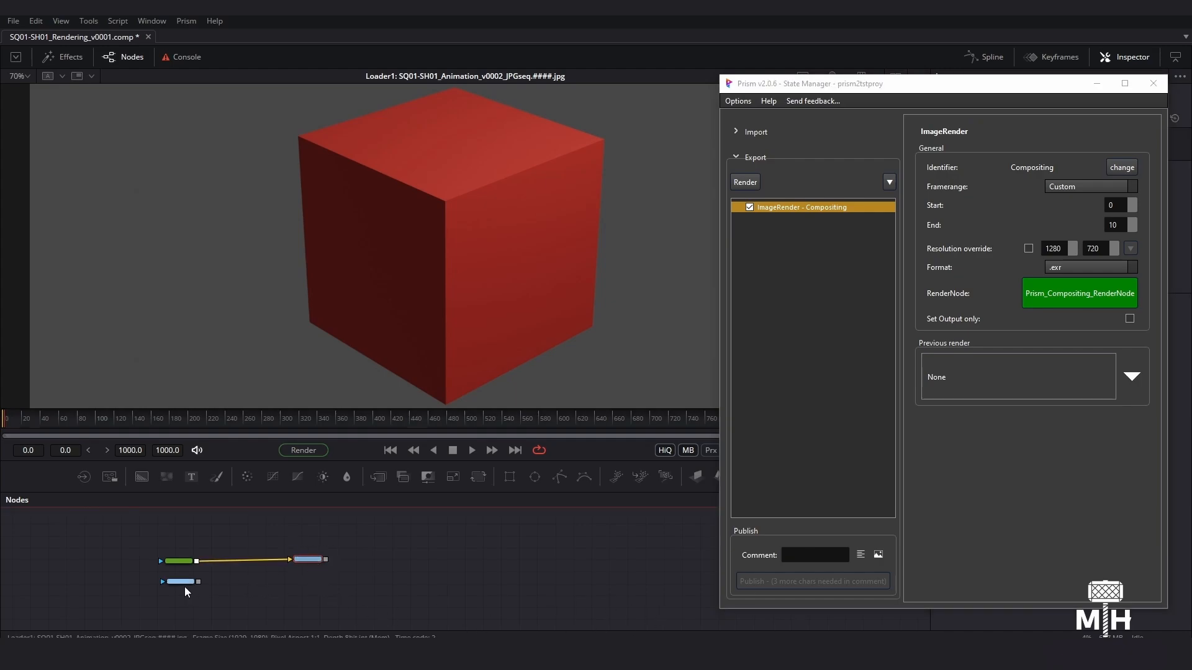
- Add an ImageRender state with the identifier Layer01, set its render node from the lower source node, and arrange the render nodes
{"action": "left_click", "coordinate": [186, 584]}
{"action": "left_click", "coordinate": [889, 182]}
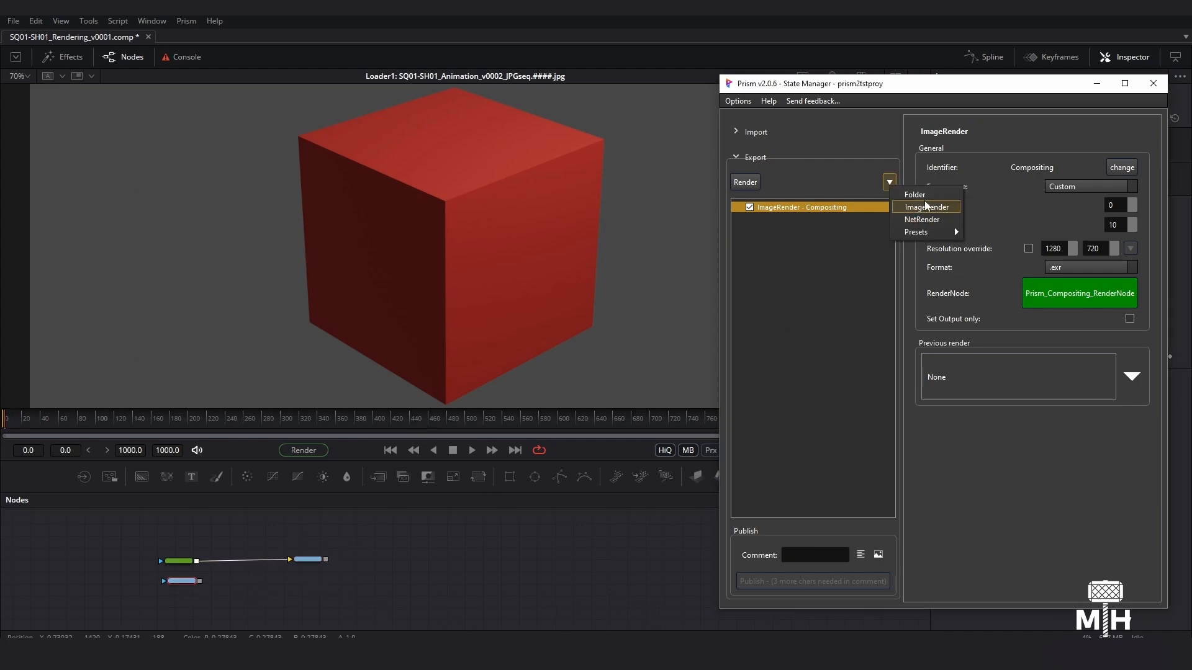
{"action": "left_click", "coordinate": [926, 207]}
{"action": "left_click", "coordinate": [1122, 167]}
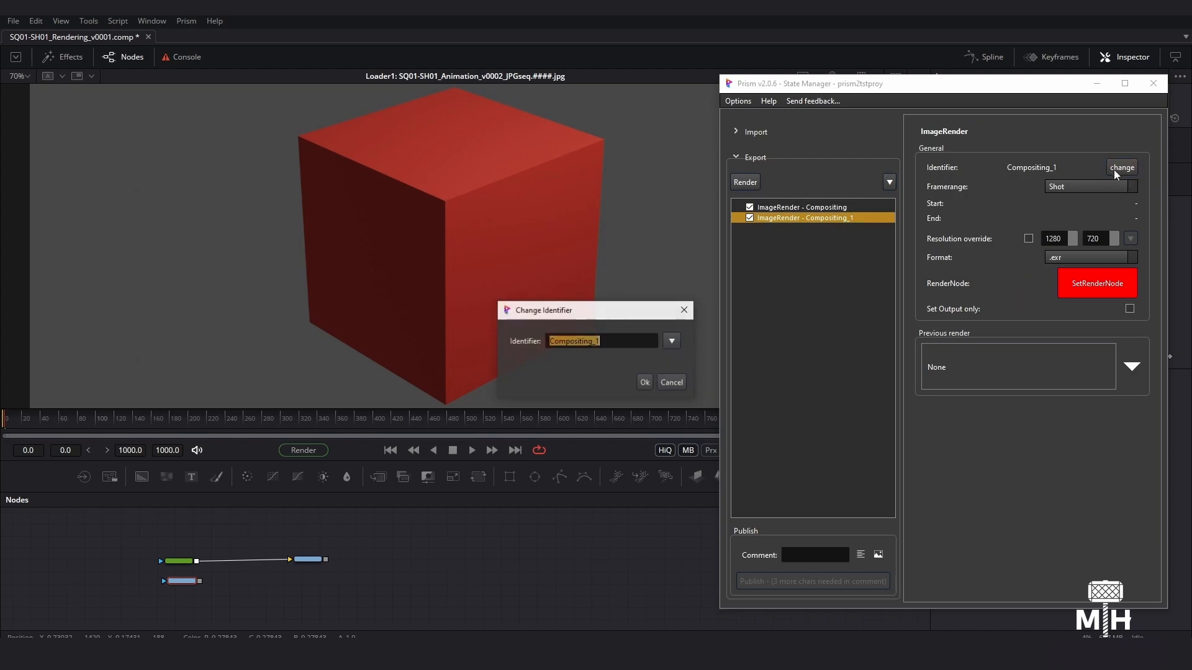
{"action": "type", "text": "Layer01"}
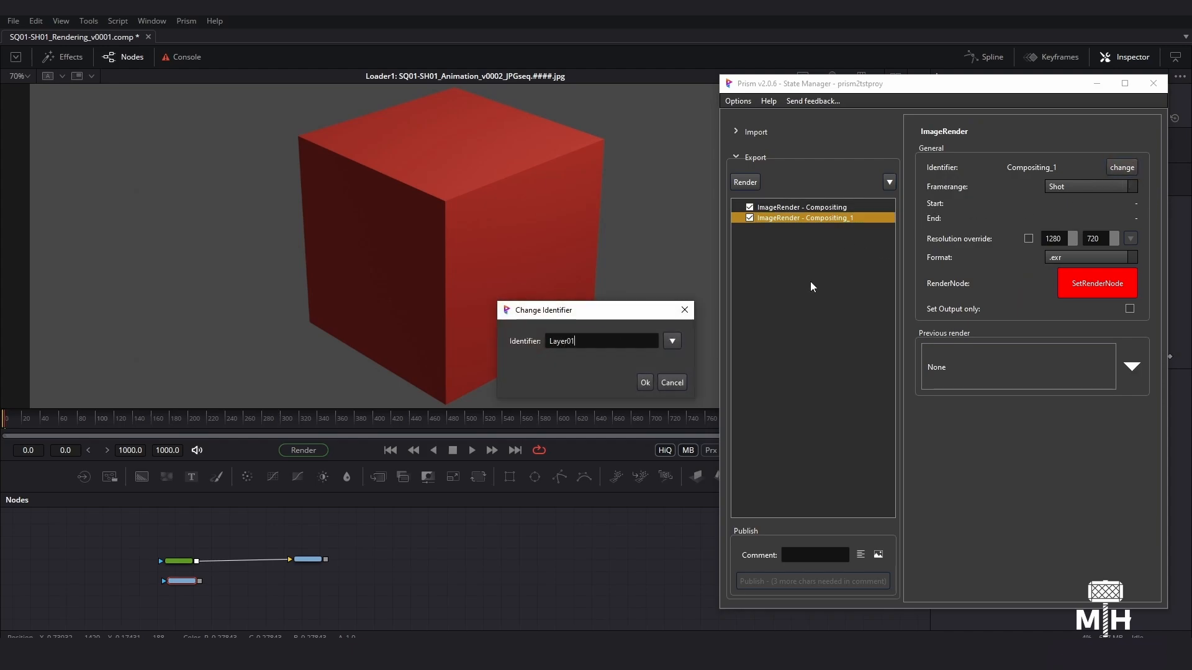
{"action": "left_click", "coordinate": [645, 383]}
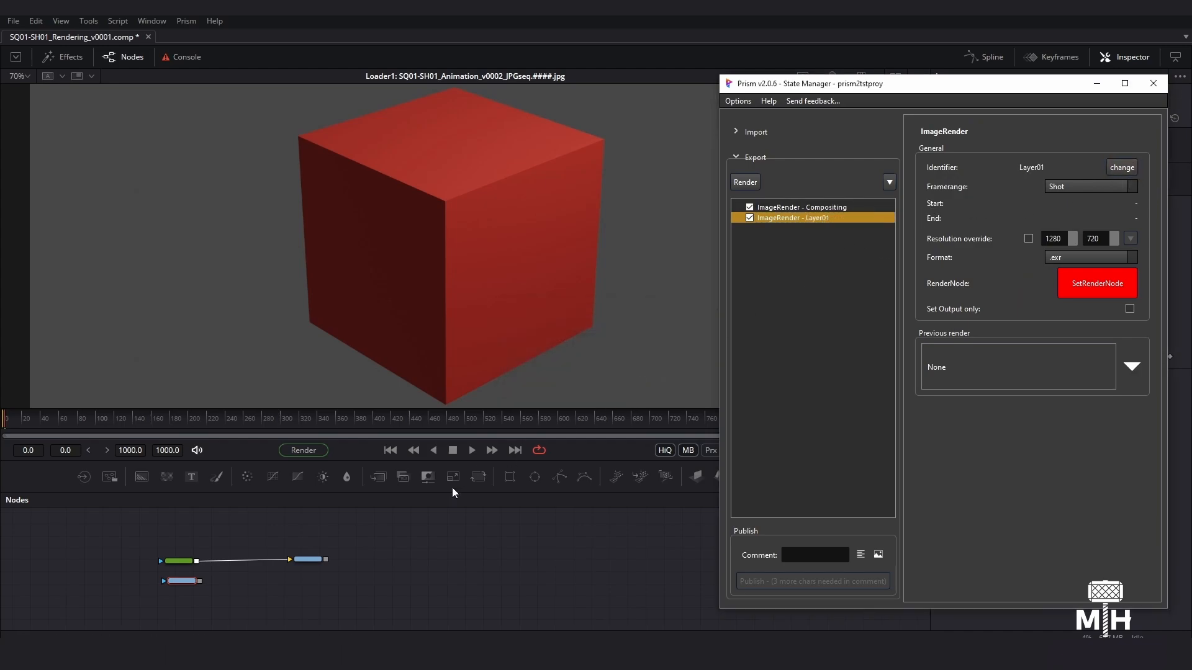
{"action": "left_click", "coordinate": [1077, 289]}
{"action": "left_click_drag", "start_coordinate": [317, 576], "coordinate": [309, 537]}
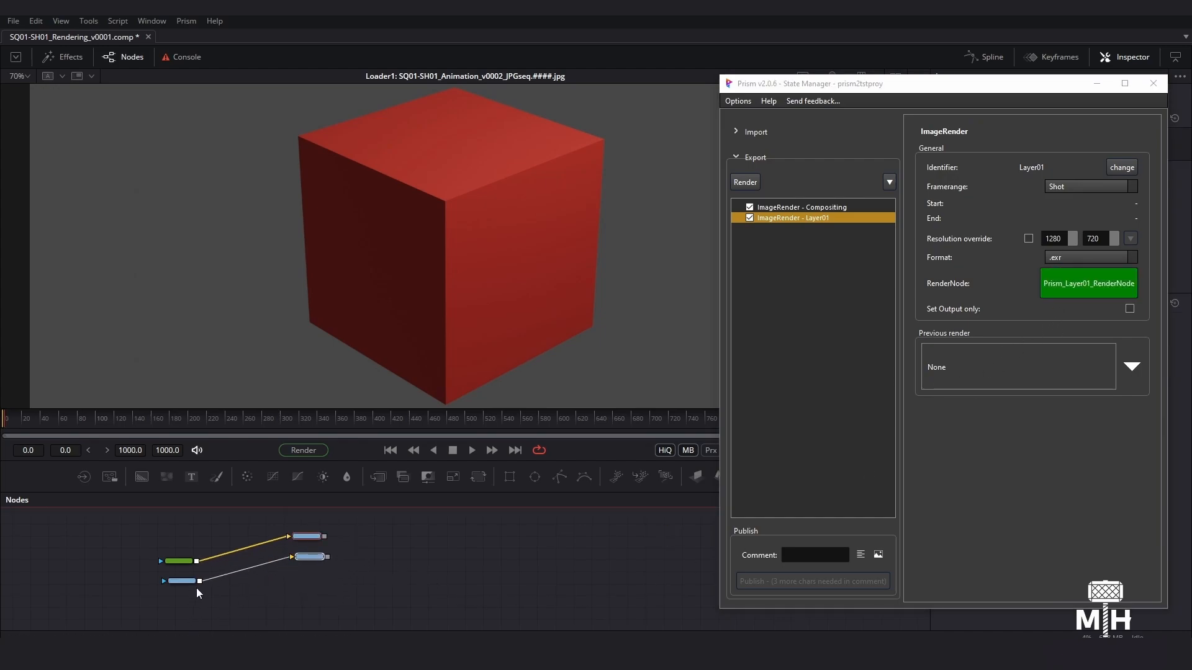
- Add an ImageRender state with the identifier Layer02 and place its render node, fed by the lower source node, beneath the other two
{"action": "left_click_drag", "start_coordinate": [181, 581], "coordinate": [180, 582]}
{"action": "left_click", "coordinate": [889, 182]}
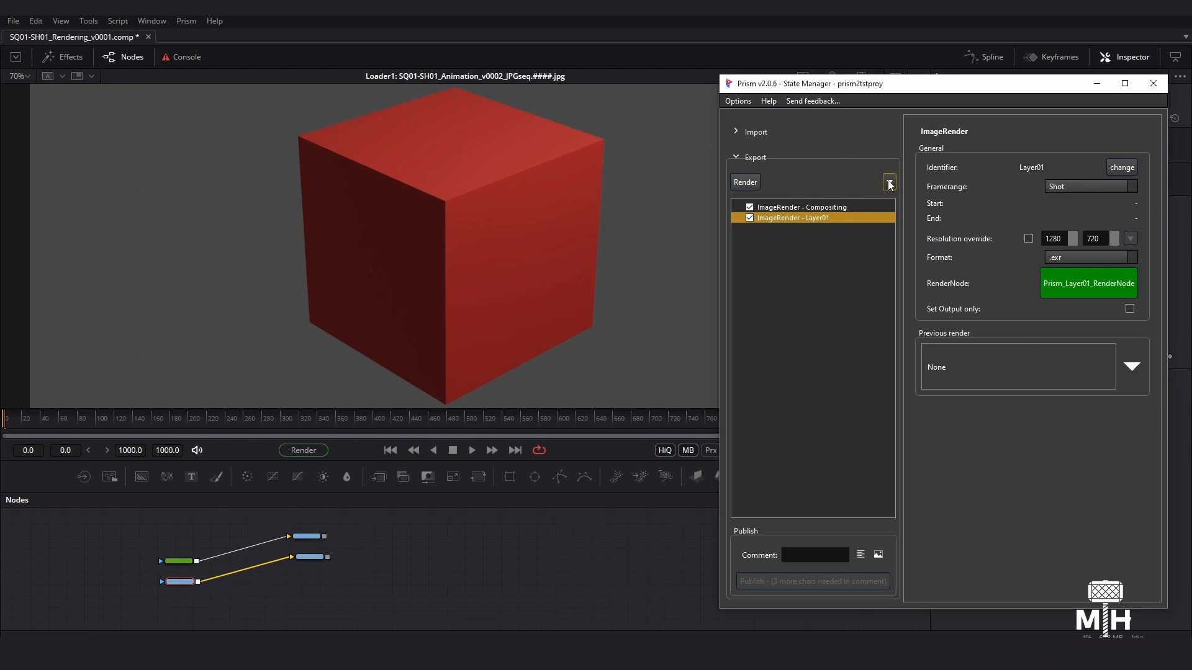
{"action": "left_click", "coordinate": [919, 203]}
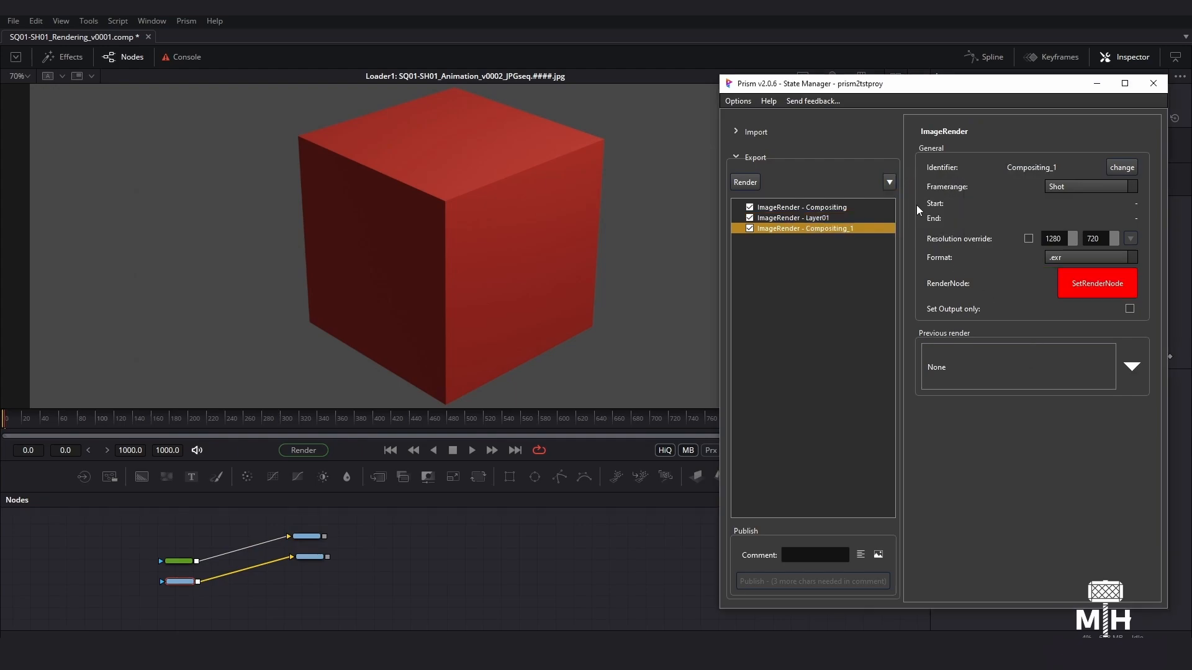
{"action": "left_click", "coordinate": [1122, 167]}
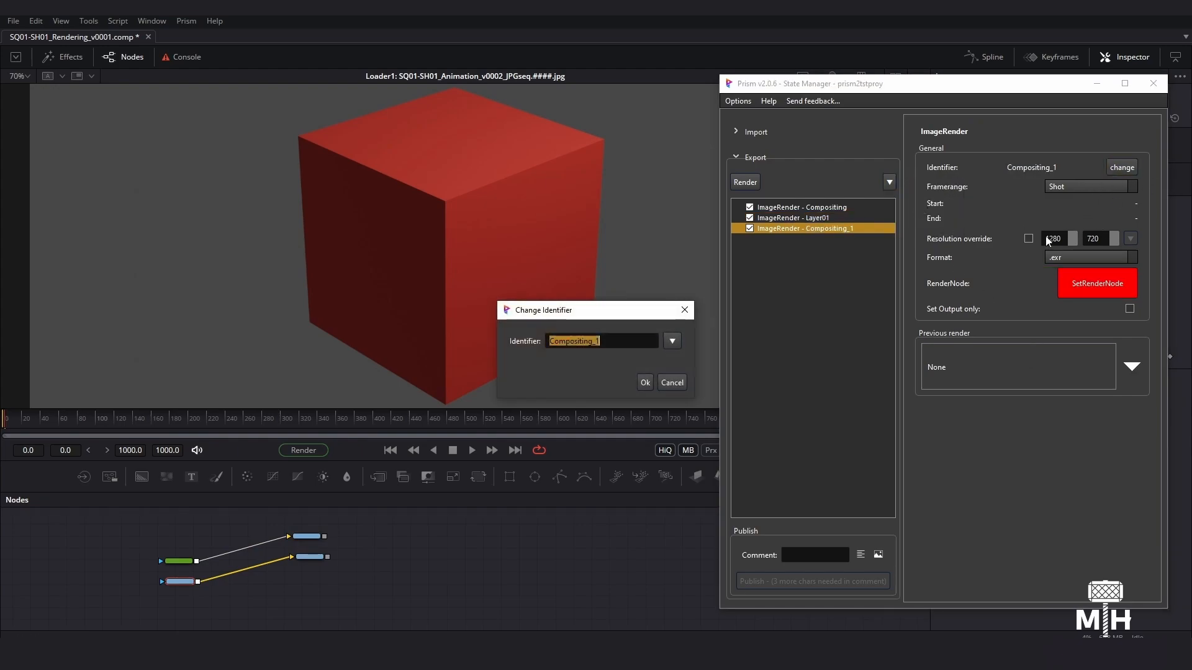
{"action": "type", "text": "Layer02"}
{"action": "key", "text": "Return"}
{"action": "left_click", "coordinate": [1096, 295]}
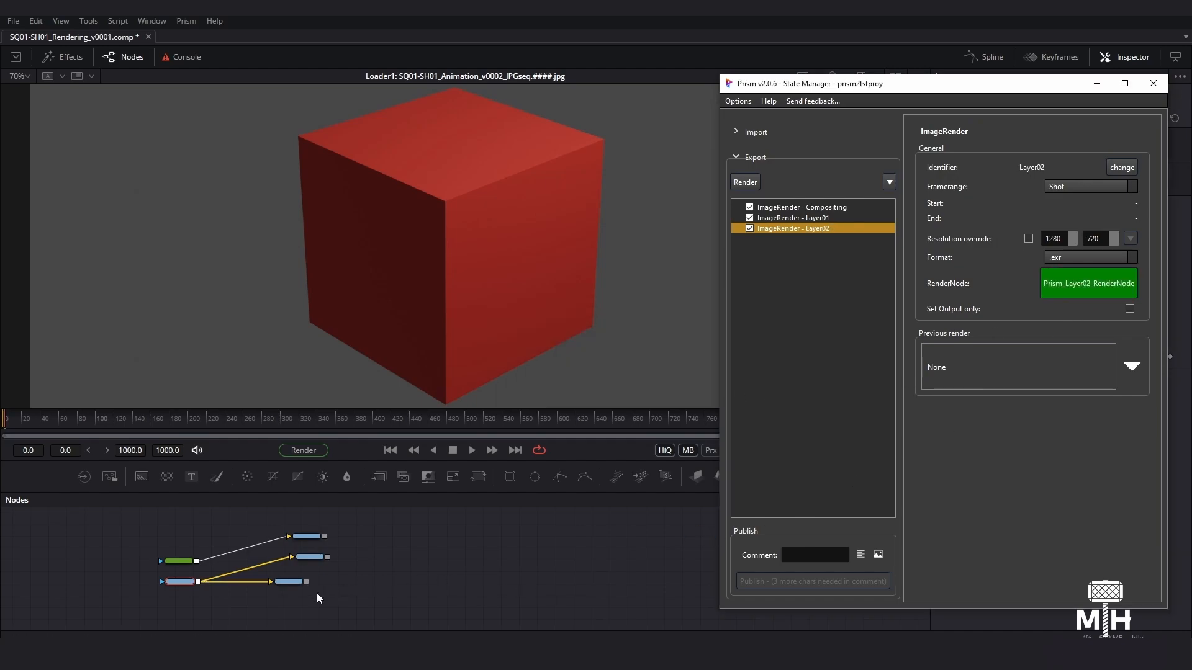
{"action": "left_click_drag", "start_coordinate": [288, 581], "coordinate": [309, 595]}
- Disable and re-enable the Compositing, Layer01 and Layer02 export states one at a time
{"action": "left_click", "coordinate": [793, 333]}
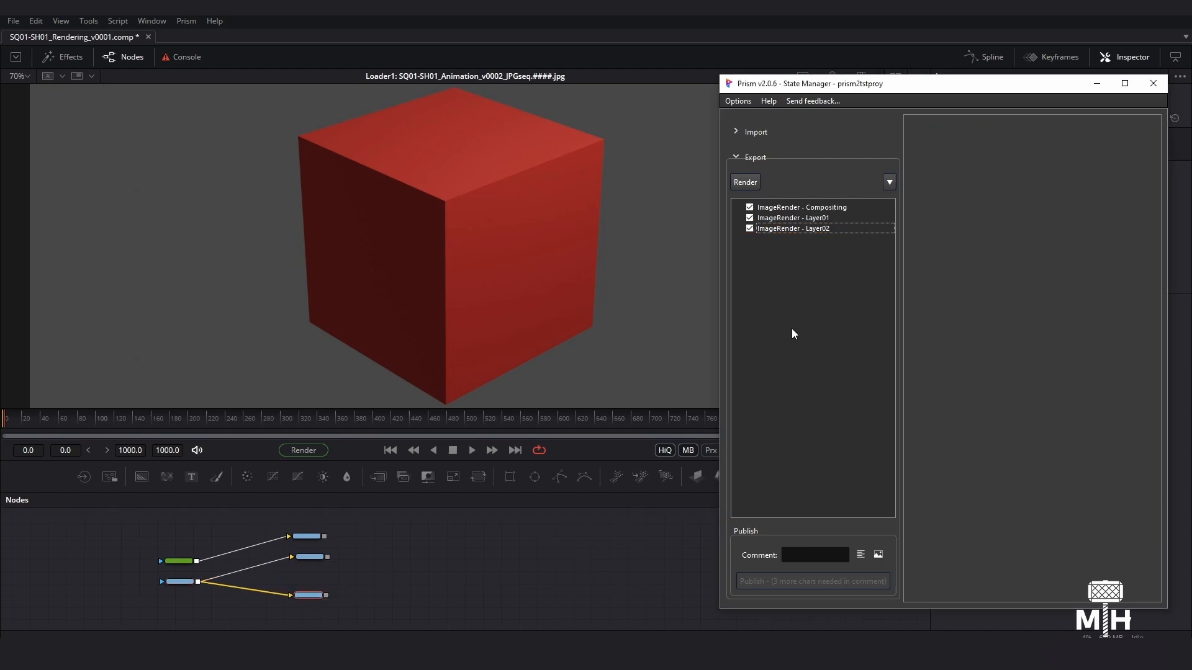
{"action": "left_click", "coordinate": [749, 208]}
{"action": "left_click", "coordinate": [749, 207]}
{"action": "left_click", "coordinate": [750, 218]}
{"action": "left_click", "coordinate": [749, 218]}
{"action": "left_click", "coordinate": [749, 229]}
{"action": "left_click", "coordinate": [749, 229]}
- Add a Folder to the export states, move the Compositing and Layer01 states into it, and expand it
{"action": "left_click", "coordinate": [783, 207]}
{"action": "left_click", "coordinate": [889, 183]}
{"action": "left_click", "coordinate": [926, 188]}
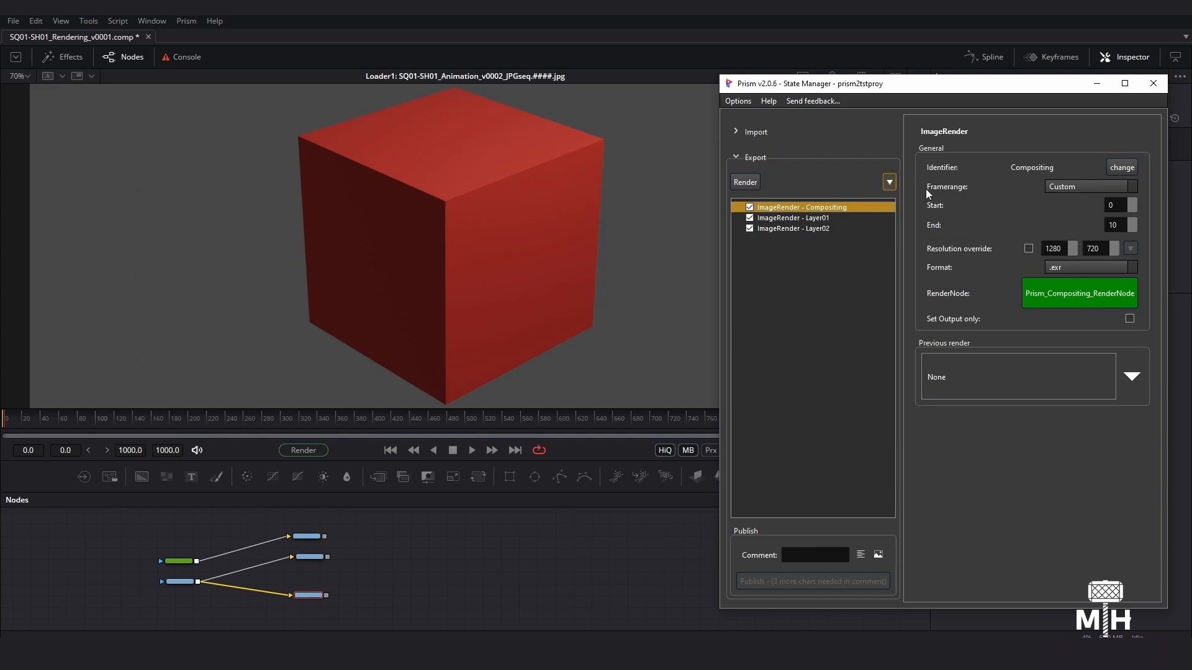
{"action": "left_click", "coordinate": [785, 207]}
{"action": "left_click", "coordinate": [783, 218], "text": "shift"}
{"action": "left_click_drag", "start_coordinate": [777, 219], "coordinate": [771, 238]}
{"action": "left_click", "coordinate": [764, 218]}
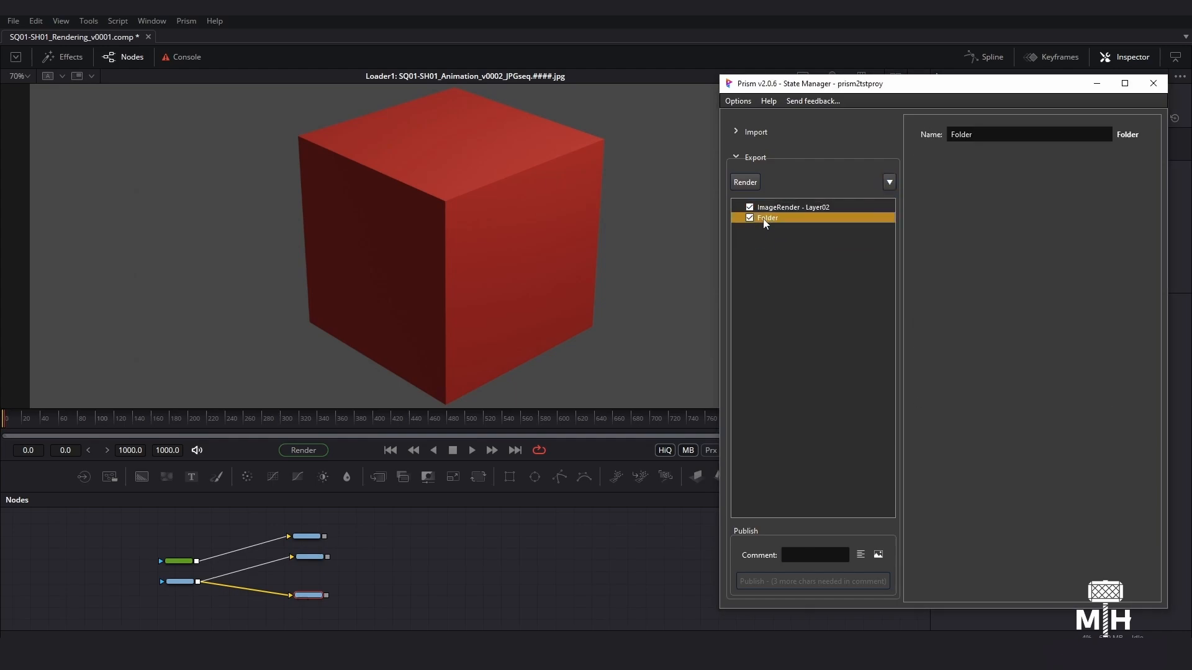
{"action": "left_click", "coordinate": [738, 218]}
- Set the Layer01 state's frame range to Custom, ending at frame 10
{"action": "left_click", "coordinate": [859, 240]}
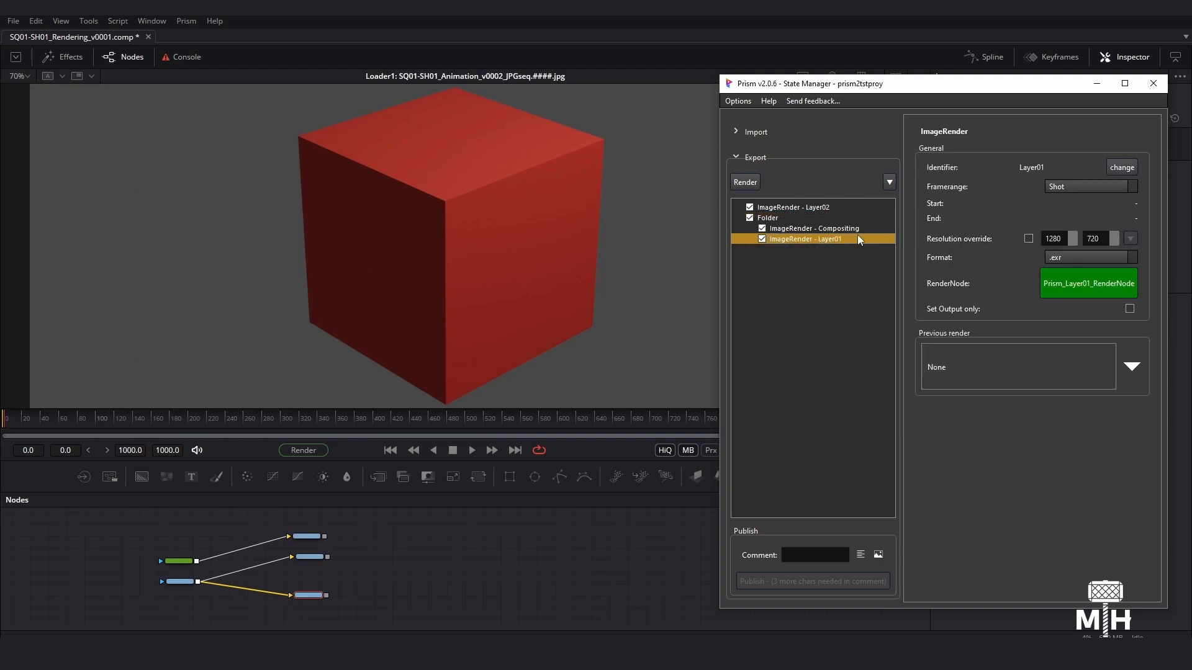
{"action": "left_click", "coordinate": [1128, 188]}
{"action": "left_click", "coordinate": [1111, 238]}
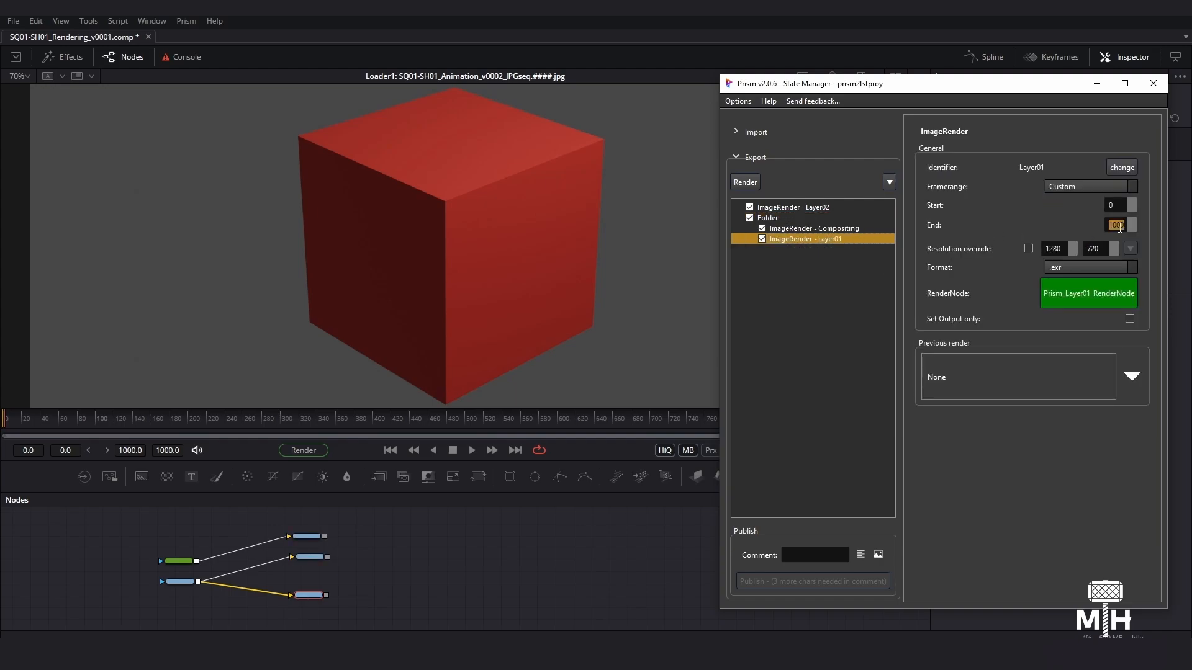
{"action": "left_click", "coordinate": [1120, 228]}
{"action": "type", "text": "10"}
- Execute the Folder's export states and dismiss the render completion messages
{"action": "left_click", "coordinate": [774, 220]}
{"action": "right_click", "coordinate": [779, 220]}
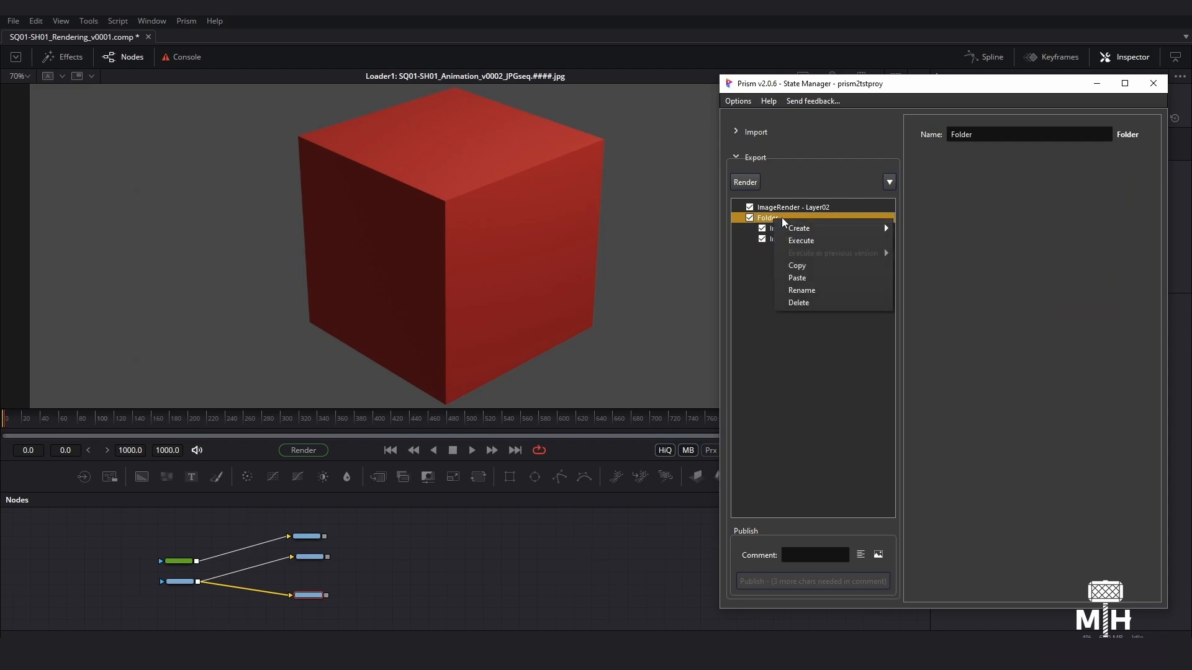
{"action": "left_click", "coordinate": [816, 242]}
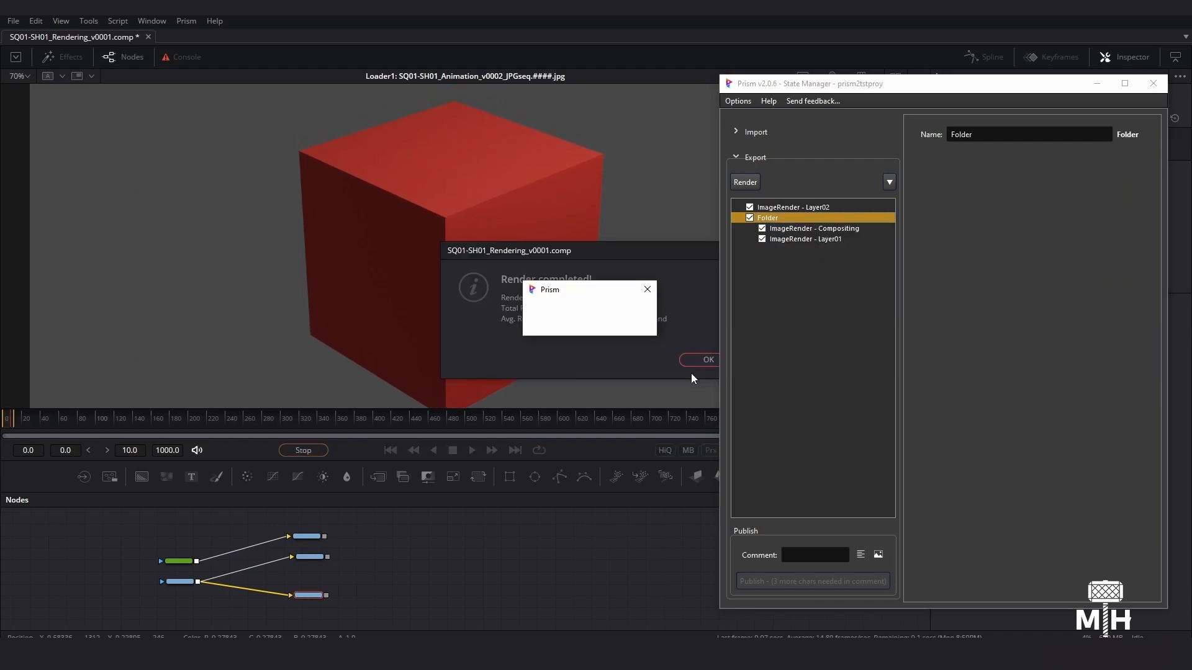
{"action": "left_click", "coordinate": [993, 360]}
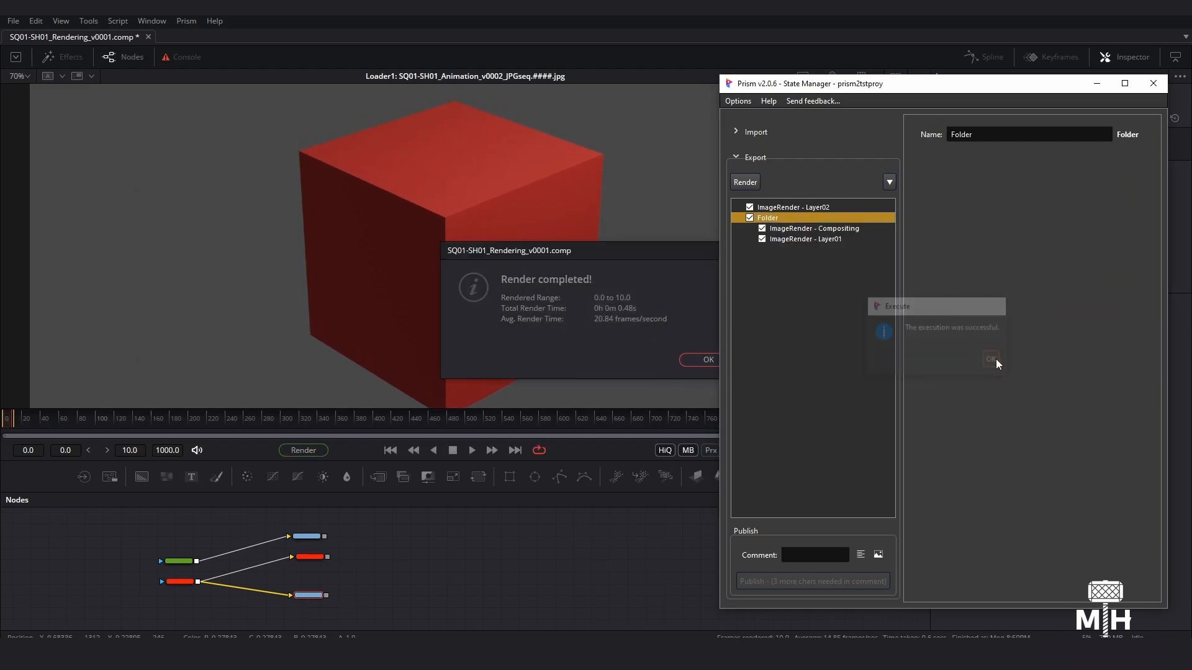
{"action": "left_click", "coordinate": [707, 358]}
{"action": "left_click", "coordinate": [708, 350]}
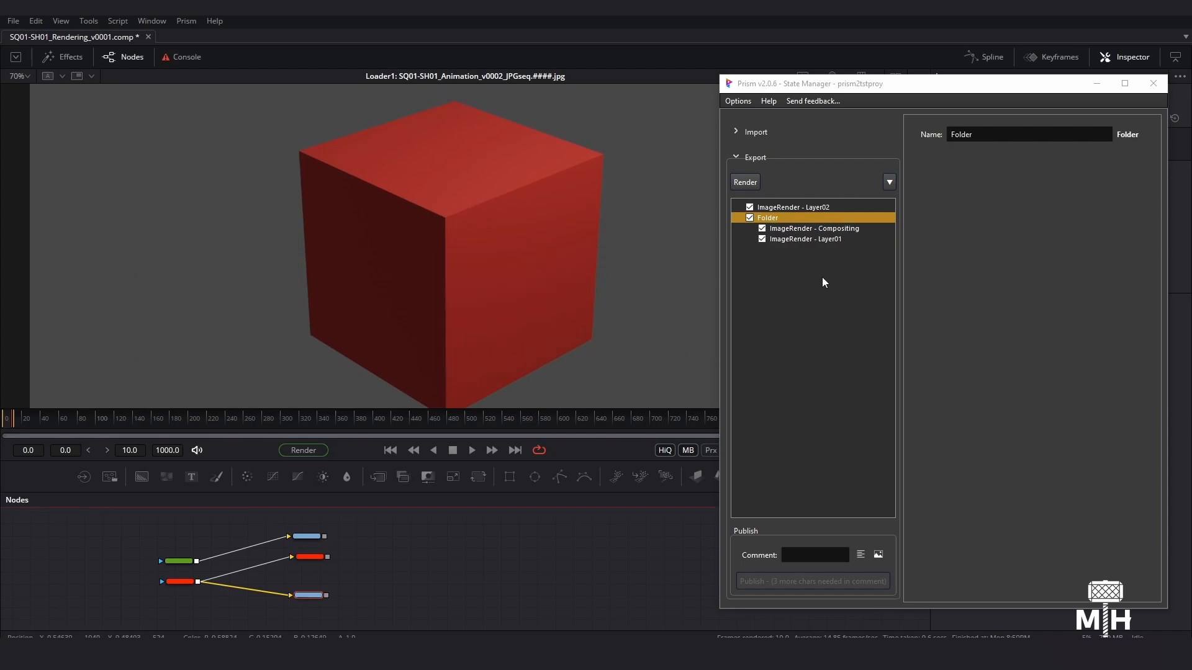
- Display the file output settings of Prism_Compositing_RenderNode
{"action": "left_click", "coordinate": [367, 603]}
{"action": "middle_click_drag", "start_coordinate": [369, 606], "coordinate": [356, 596]}
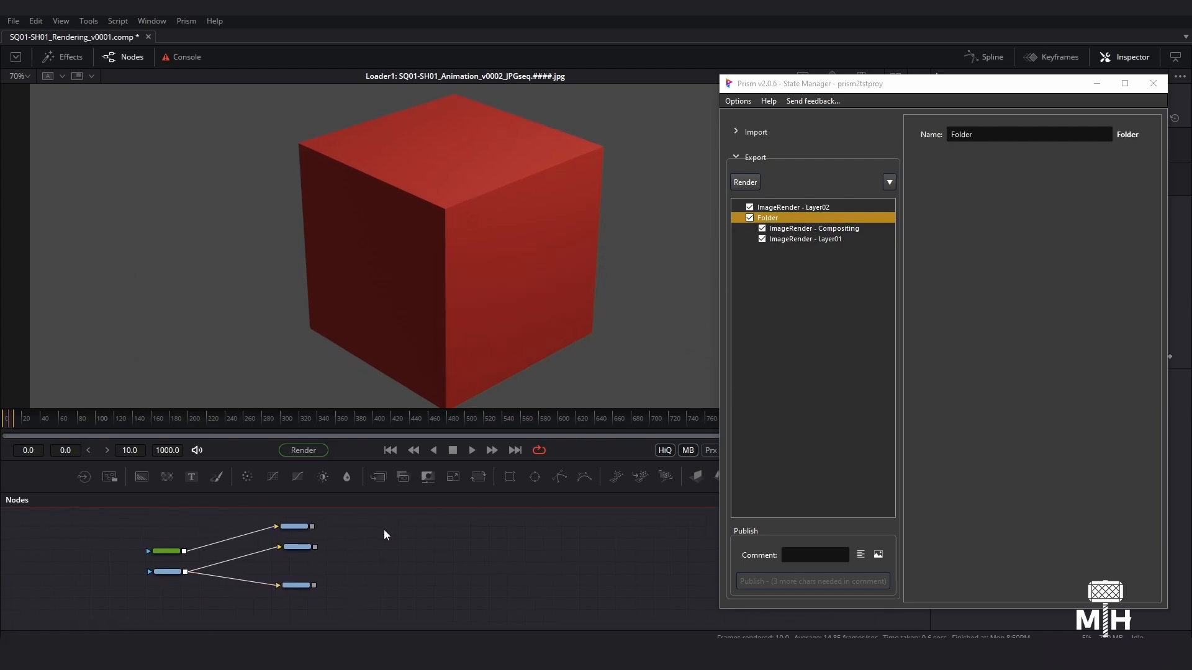
{"action": "left_click", "coordinate": [294, 527]}
{"action": "left_click", "coordinate": [970, 143]}
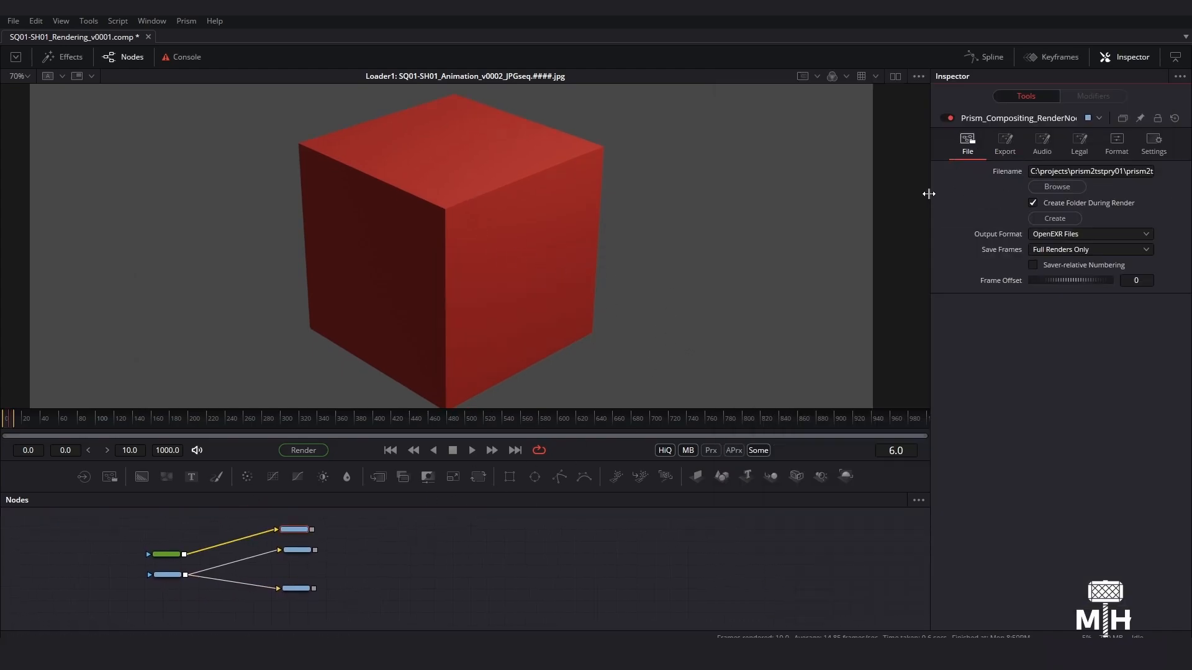
- Widen the Inspector and examine the output file paths of the Compositing, Layer01 and Layer02 render nodes
{"action": "left_click_drag", "start_coordinate": [928, 193], "coordinate": [425, 235]}
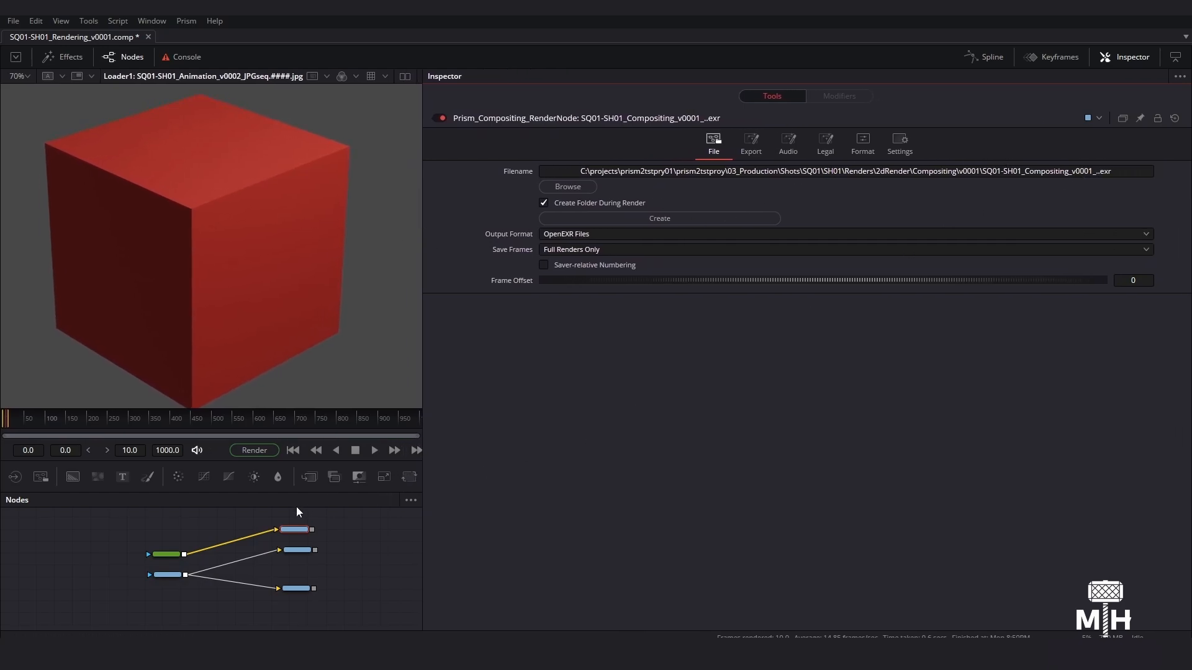
{"action": "left_click", "coordinate": [298, 550]}
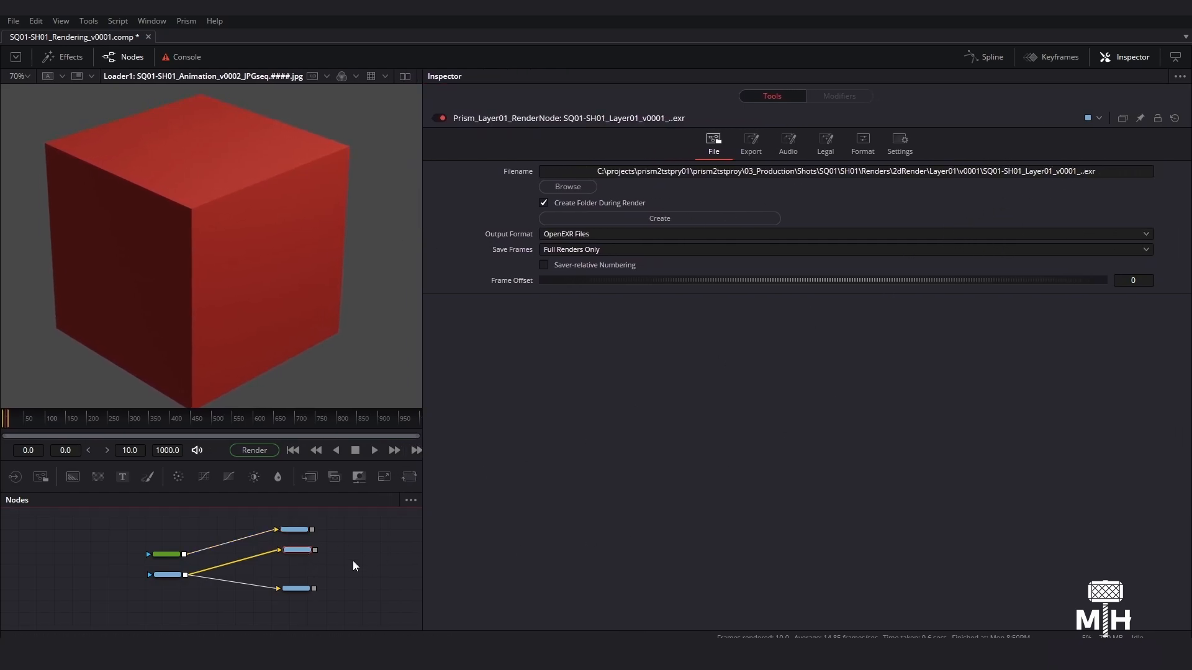
{"action": "left_click", "coordinate": [293, 588]}
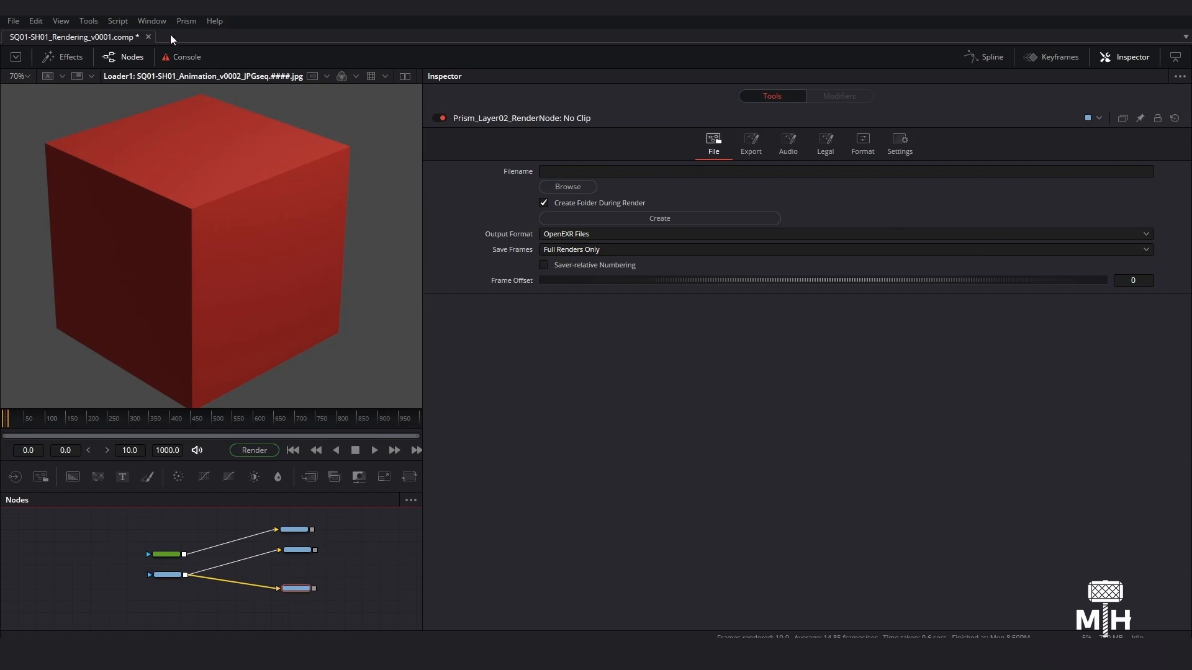
- Open the Prism State Manager and enable Set Output only for the ImageRender Layer02 state
{"action": "left_click", "coordinate": [186, 20]}
{"action": "left_click", "coordinate": [216, 77]}
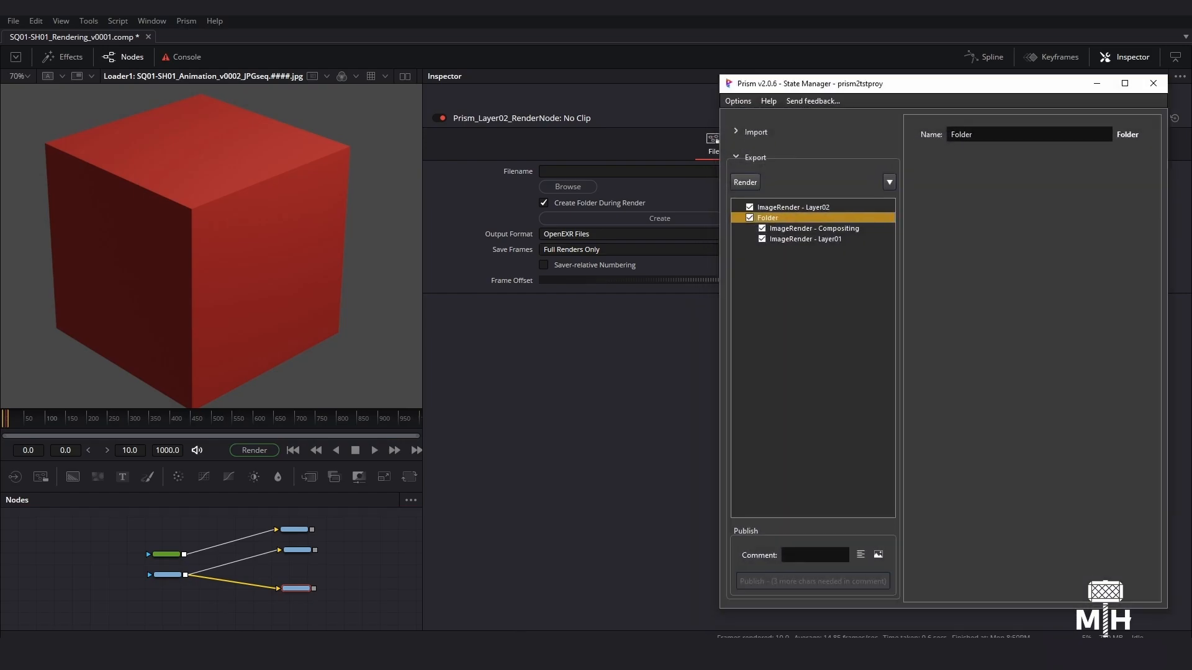
{"action": "left_click", "coordinate": [811, 207]}
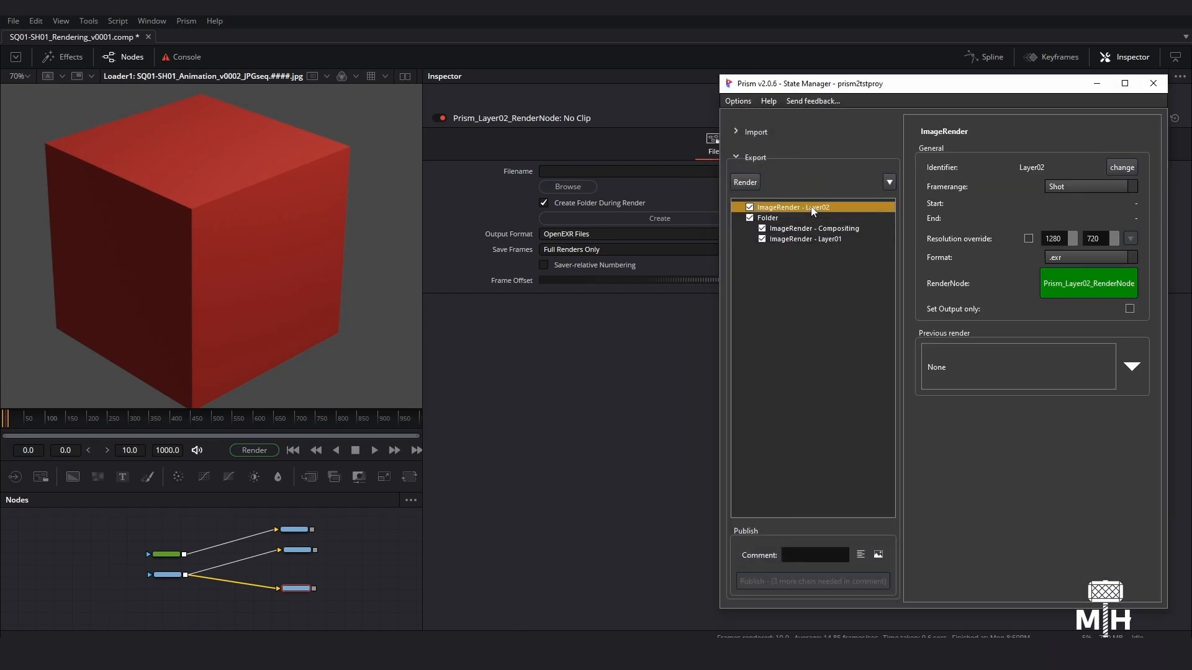
{"action": "left_click", "coordinate": [1131, 310]}
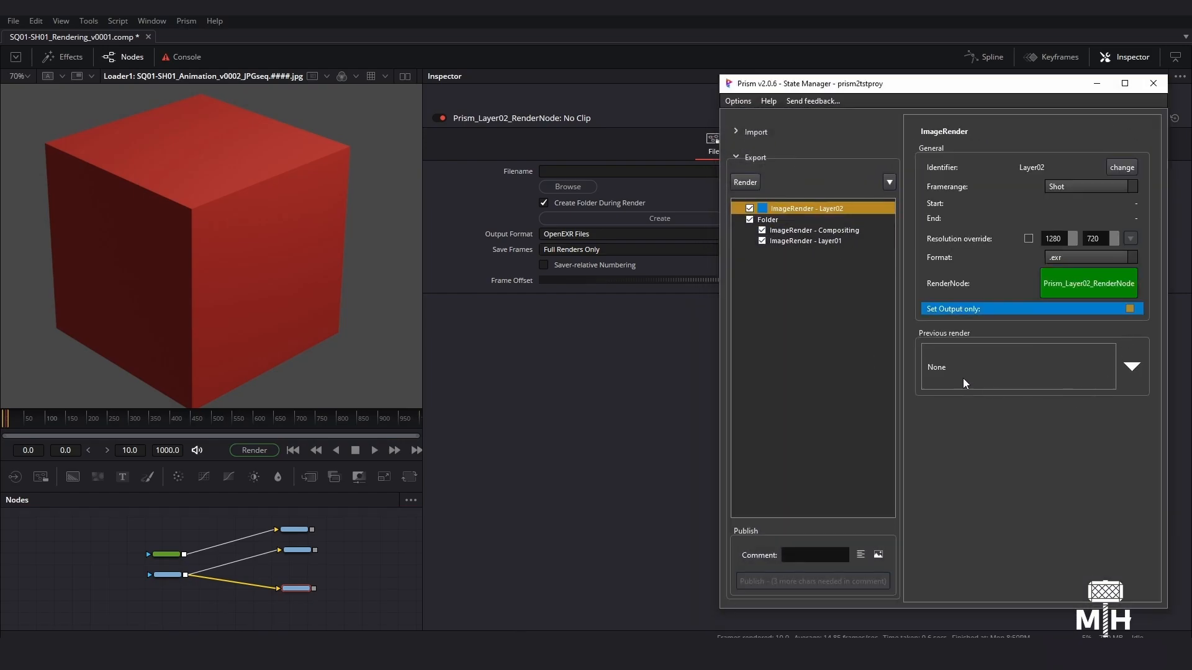
- Execute the ImageRender Layer02 state to write its output path, and dismiss the completion message
{"action": "right_click", "coordinate": [795, 210]}
{"action": "left_click", "coordinate": [826, 215]}
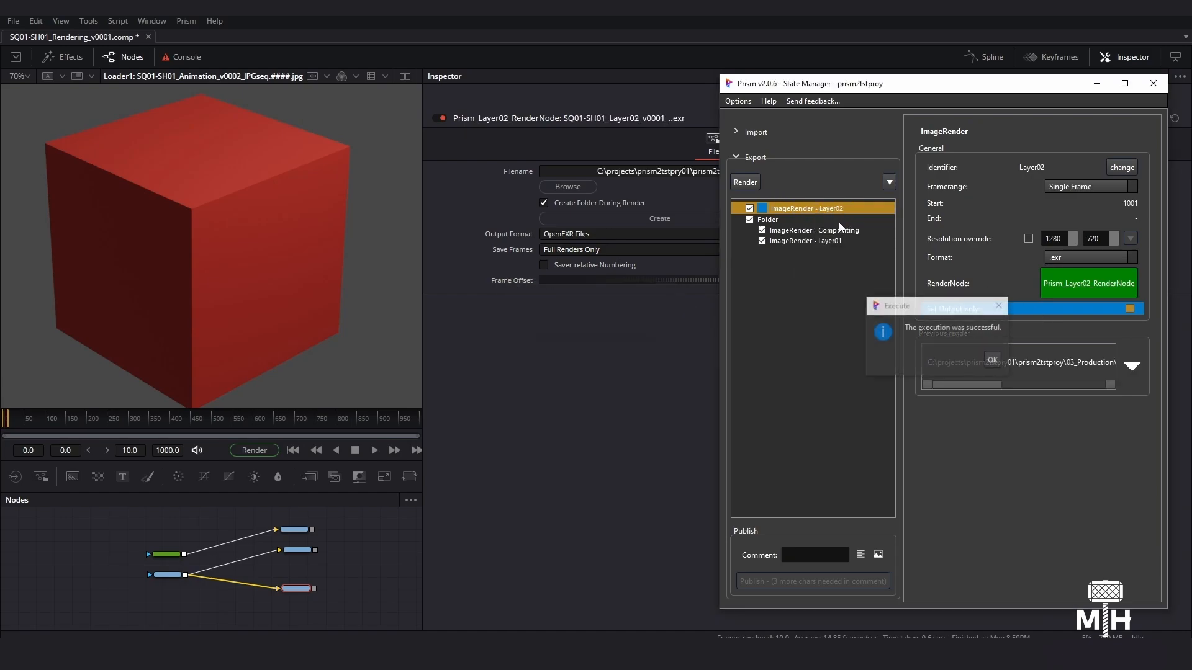
{"action": "left_click", "coordinate": [992, 360]}
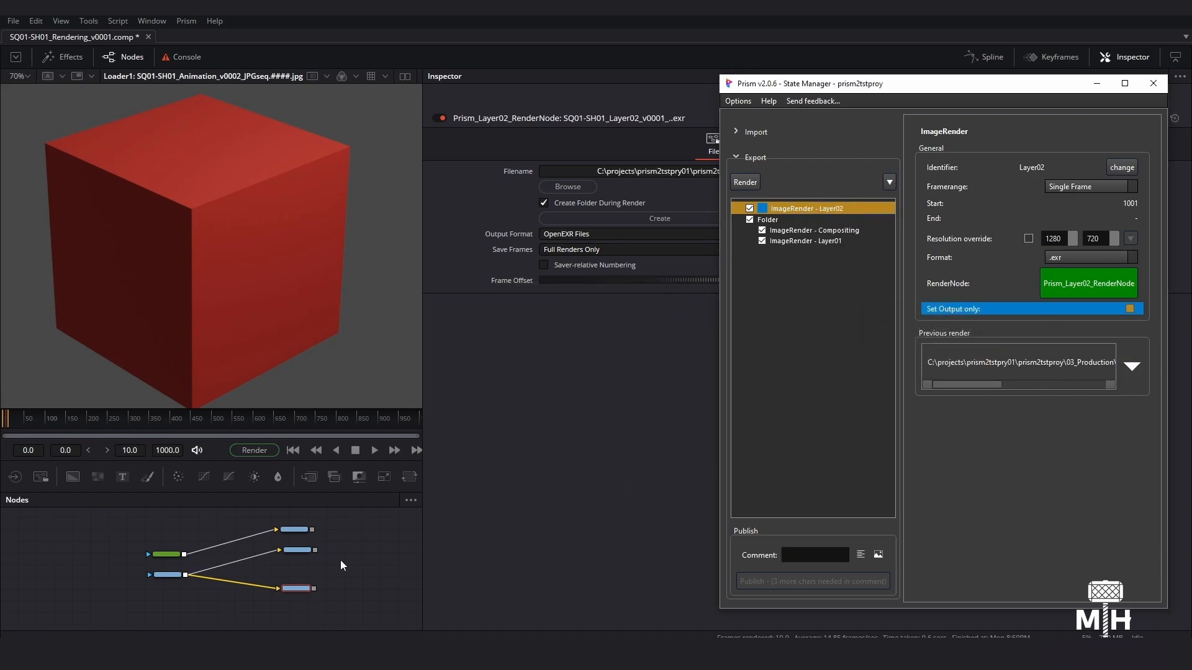
{"action": "left_click", "coordinate": [312, 597]}
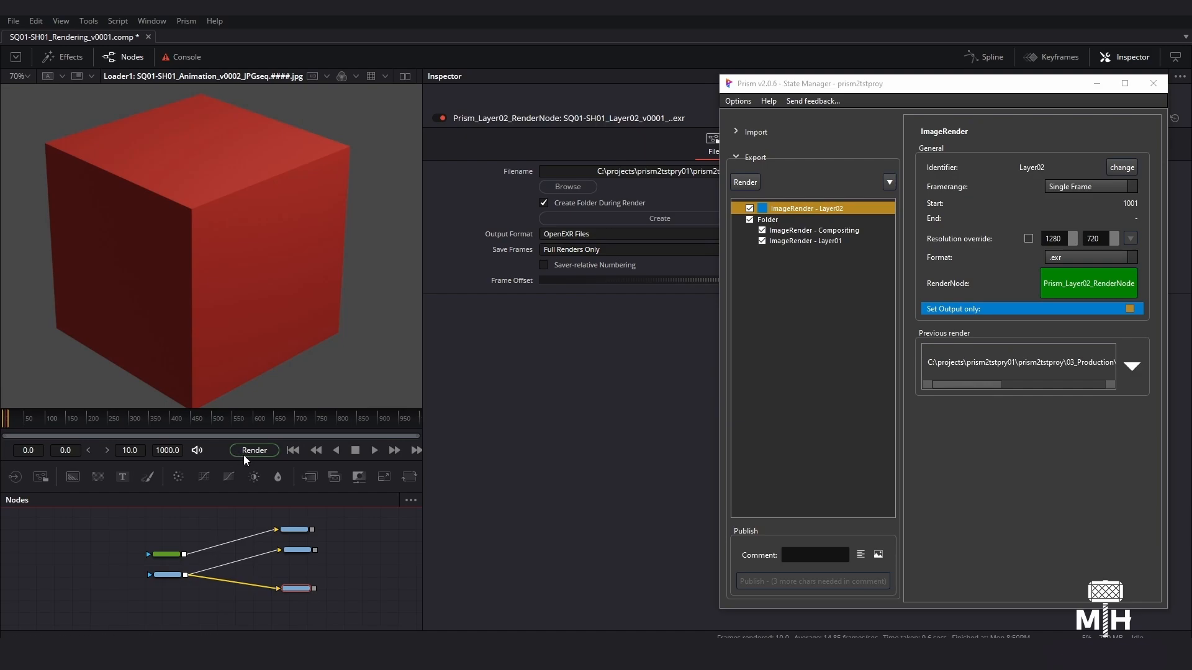
- Add a NetRender state to the export states
{"action": "left_click_drag", "start_coordinate": [891, 90], "coordinate": [822, 92]}
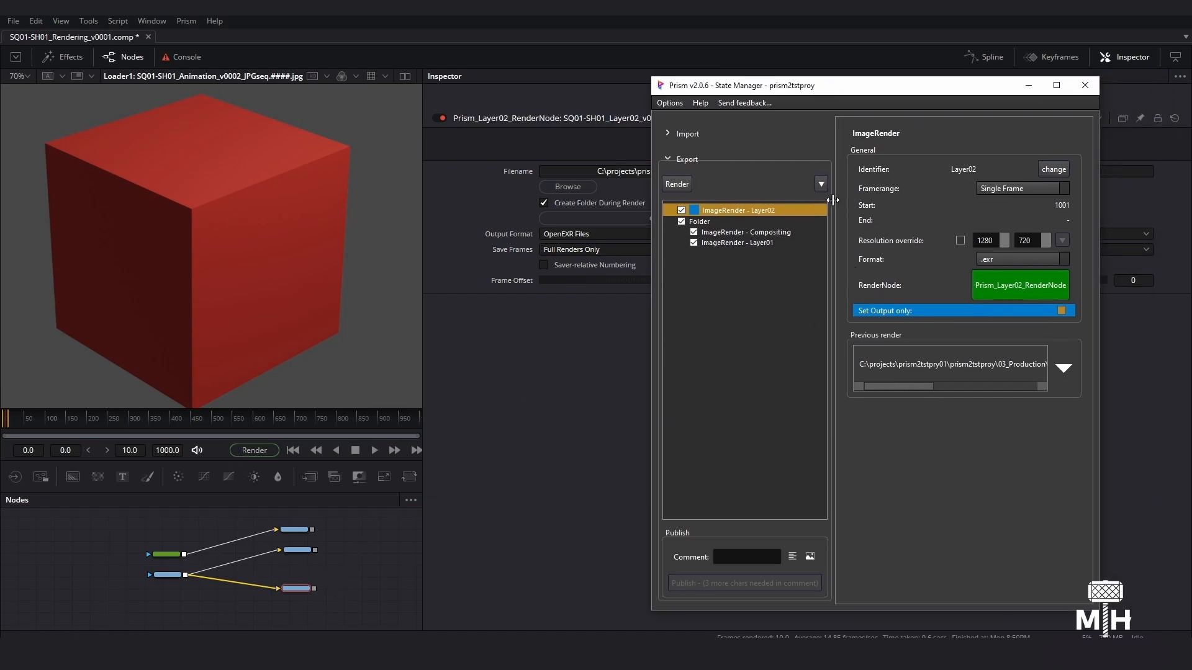
{"action": "left_click", "coordinate": [821, 184]}
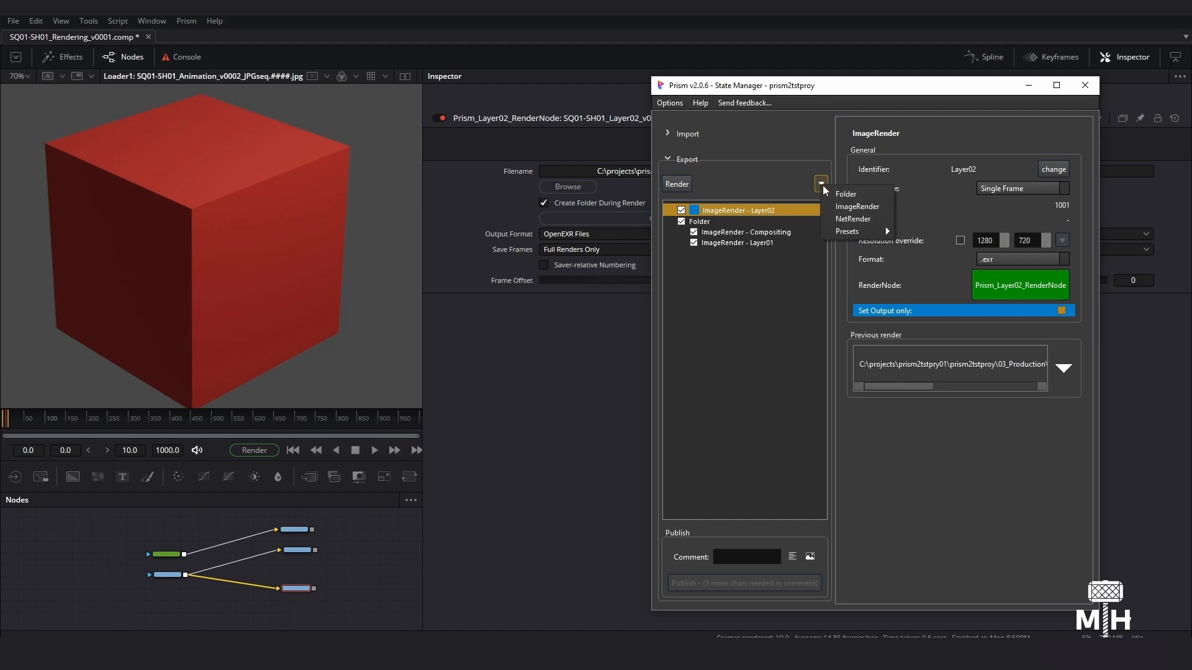
{"action": "left_click", "coordinate": [848, 212]}
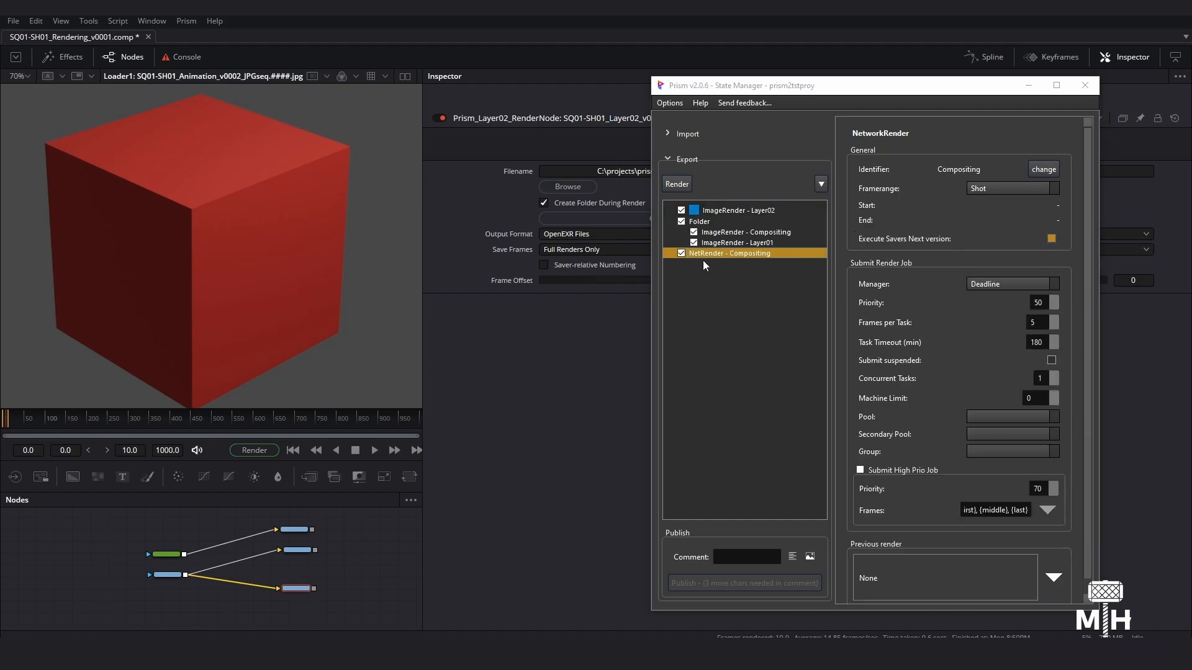
{"action": "right_click", "coordinate": [708, 255]}
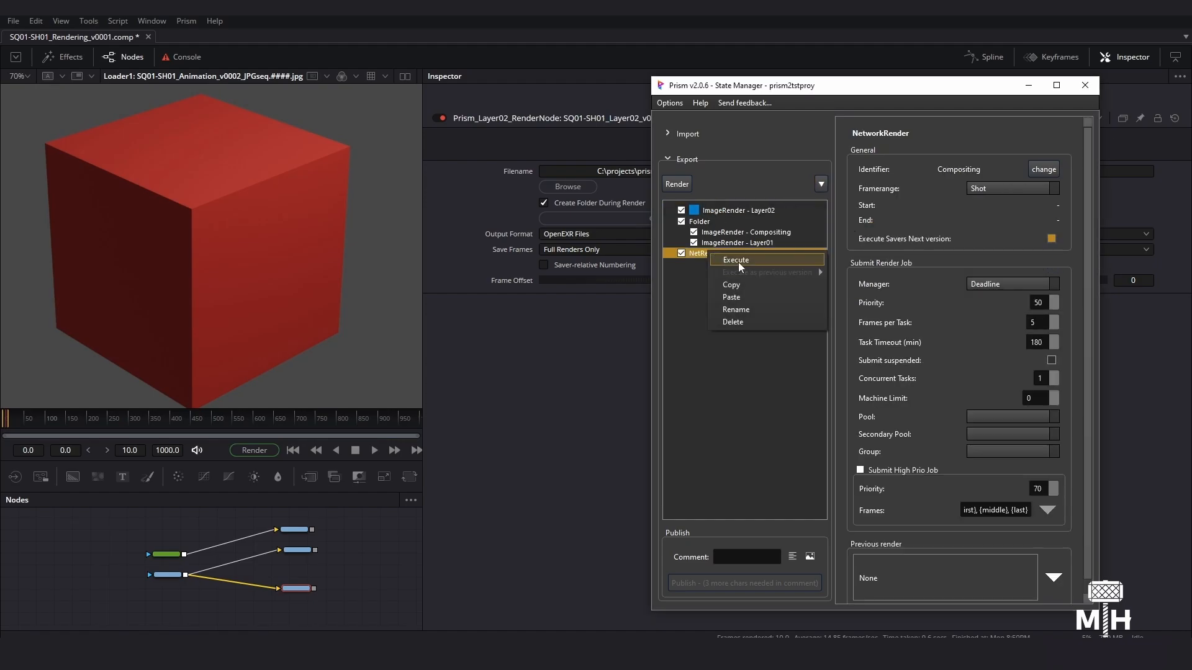
{"action": "left_click", "coordinate": [738, 260]}
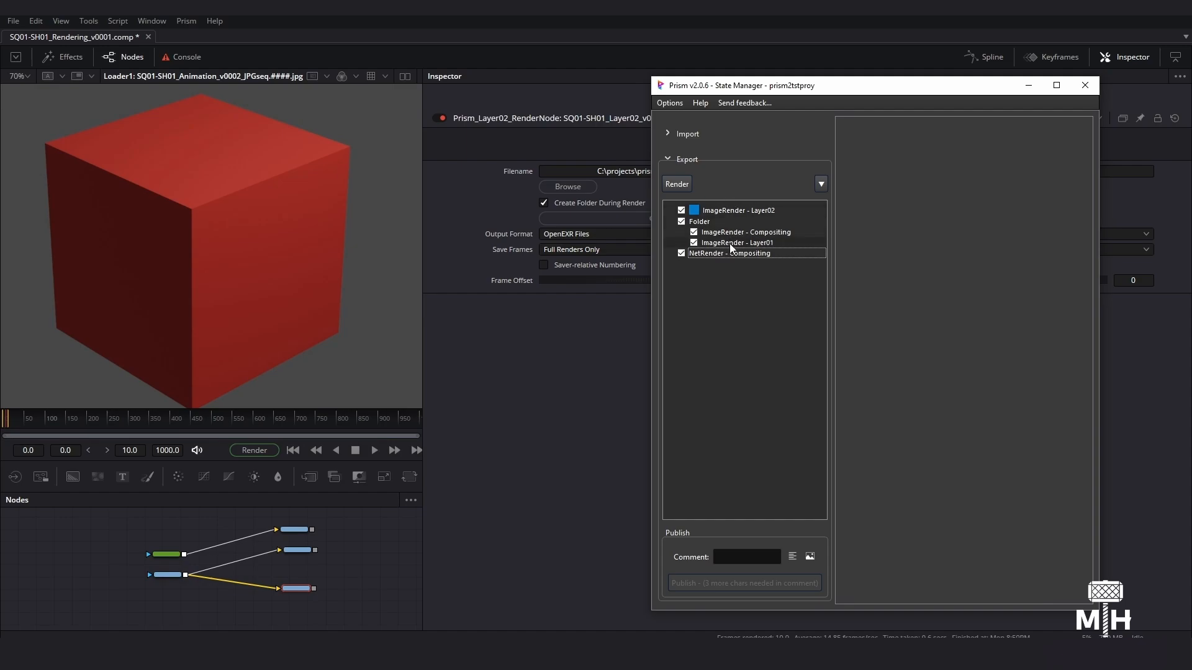
- Disable the ImageRender Layer02 state and execute the NetRender Compositing state, dismissing its completion message
{"action": "left_click", "coordinate": [681, 210]}
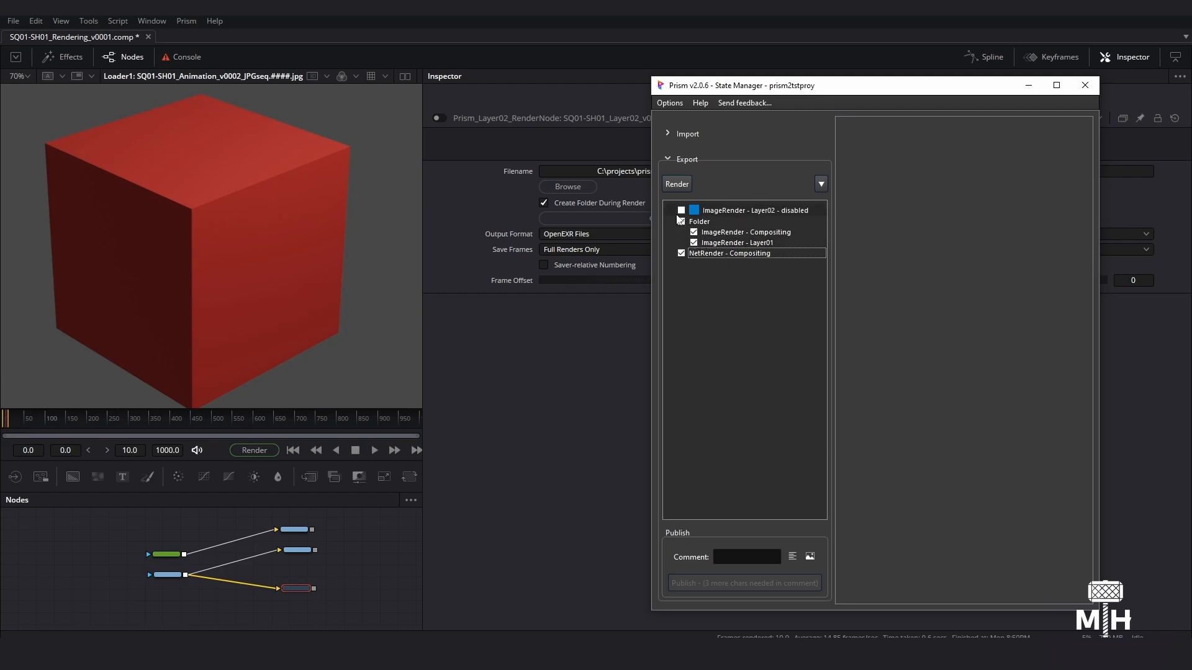
{"action": "left_click", "coordinate": [723, 253]}
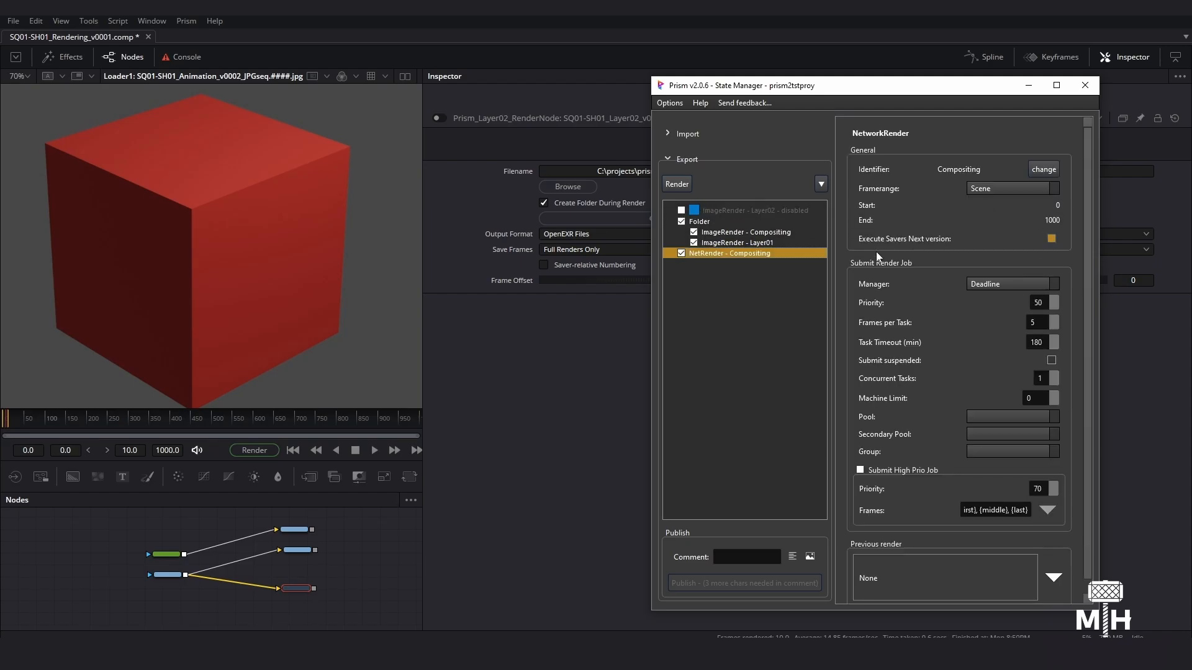
{"action": "right_click", "coordinate": [748, 261]}
{"action": "left_click", "coordinate": [767, 267]}
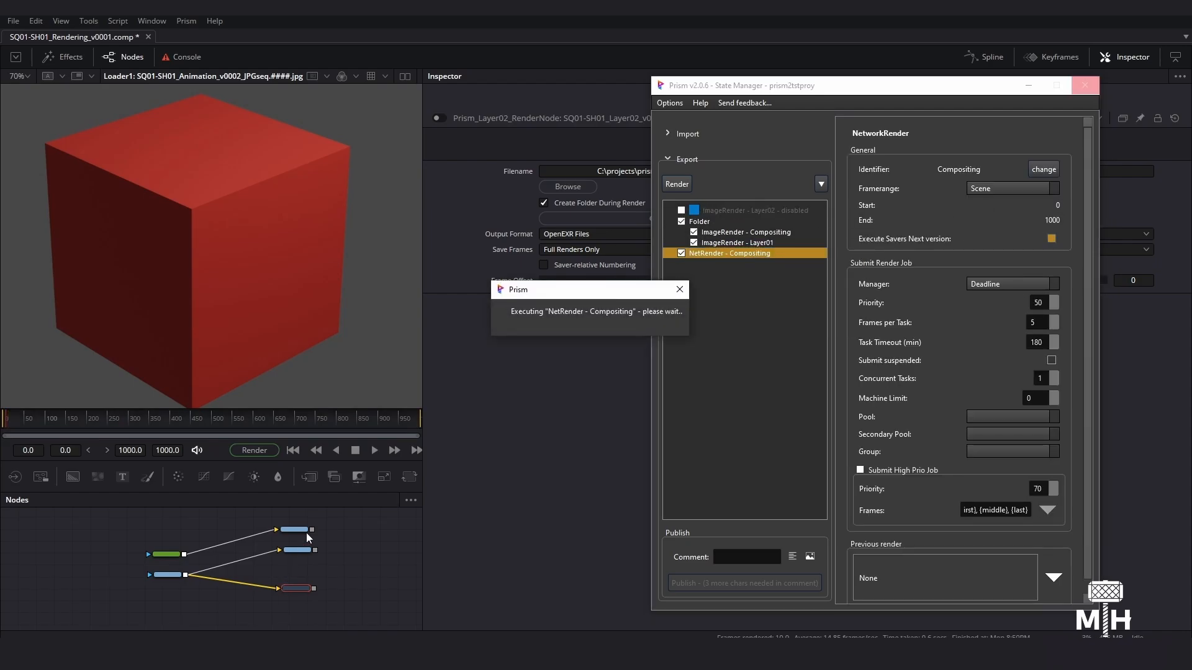
{"action": "left_click", "coordinate": [924, 362]}
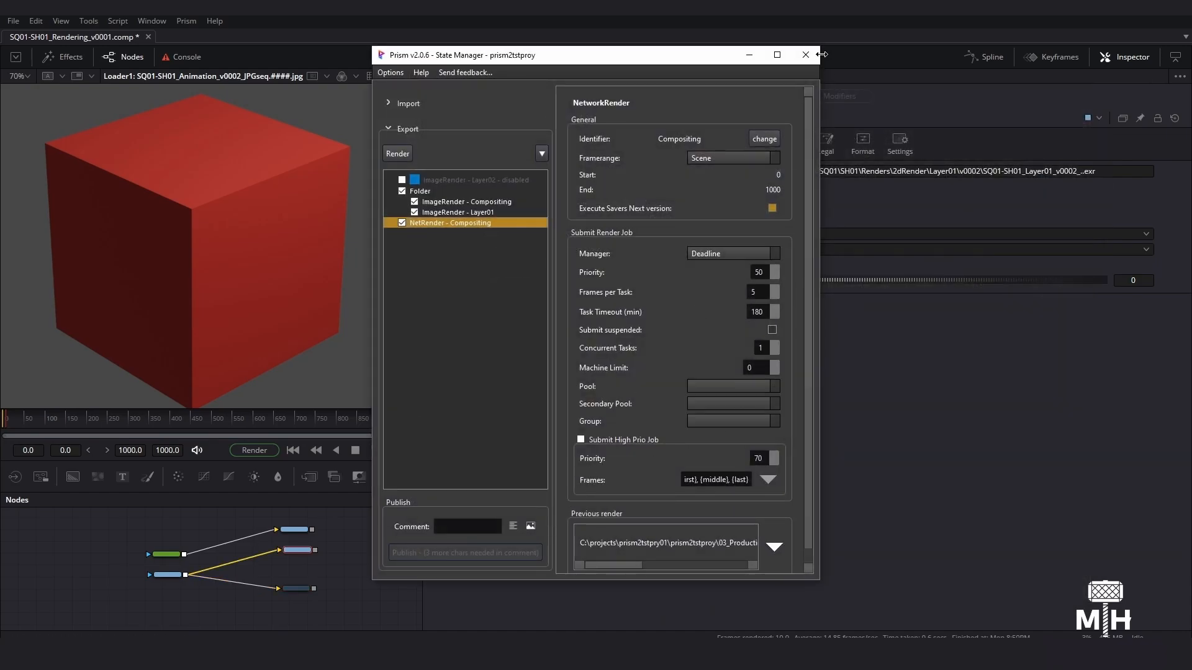
- Leave the State Manager and check the output file versions of the Layer01, Compositing and Layer02 render nodes
{"action": "left_click", "coordinate": [805, 54]}
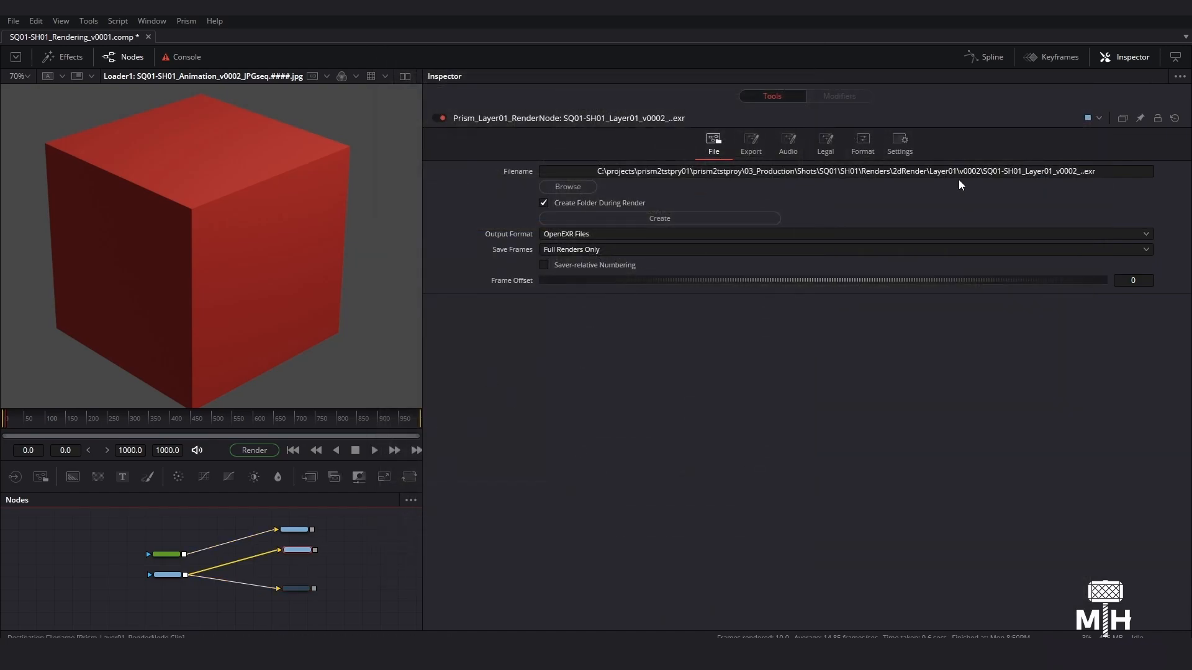
{"action": "left_click", "coordinate": [978, 171]}
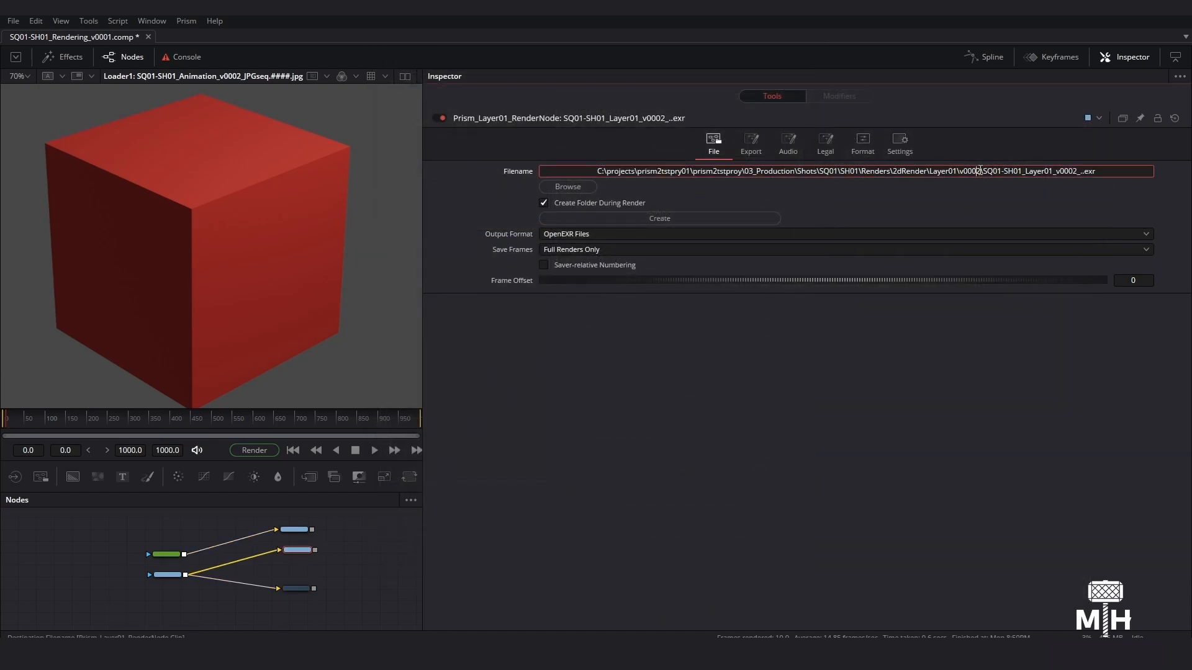
{"action": "left_click", "coordinate": [295, 531]}
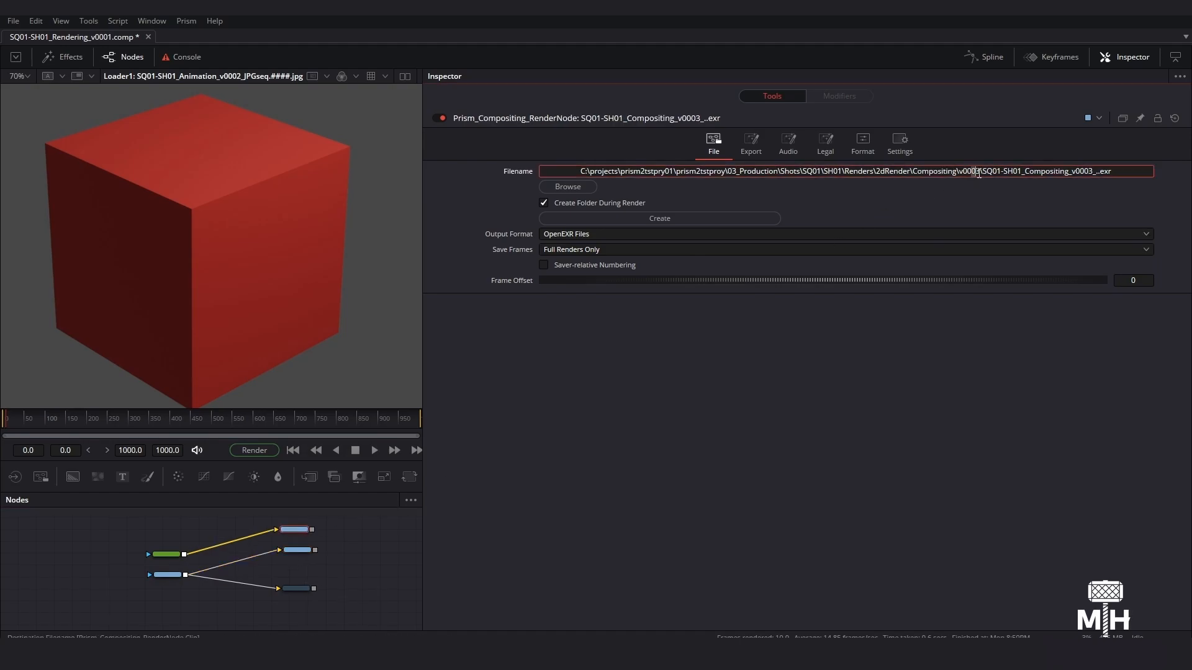
{"action": "left_click", "coordinate": [289, 589]}
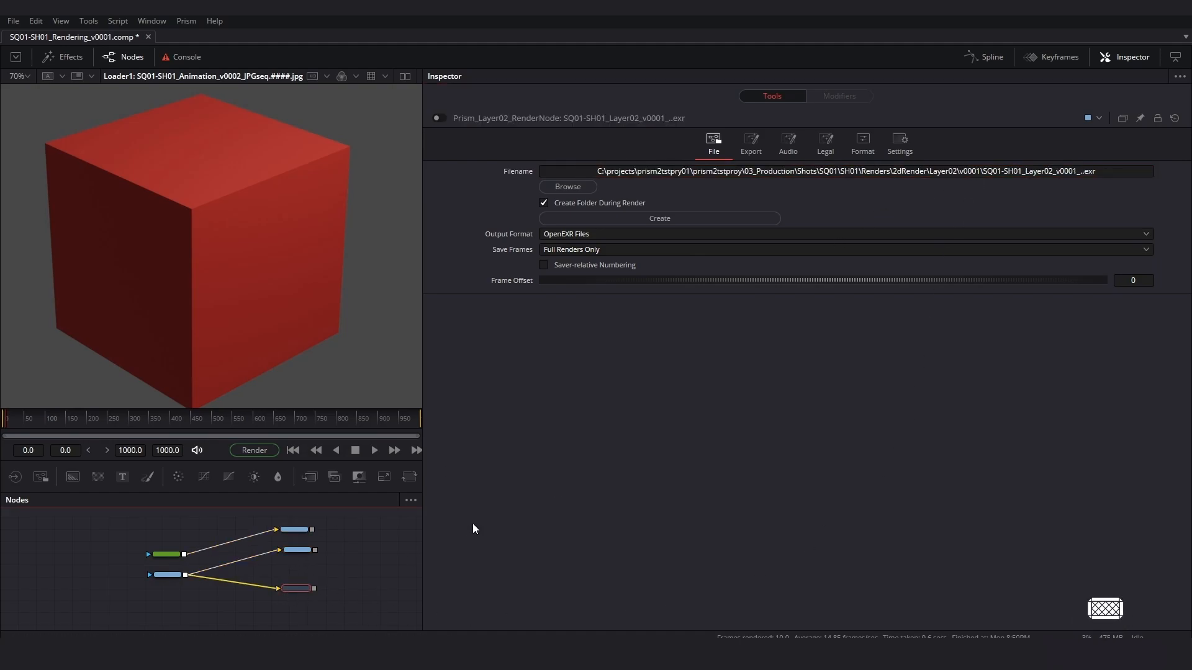